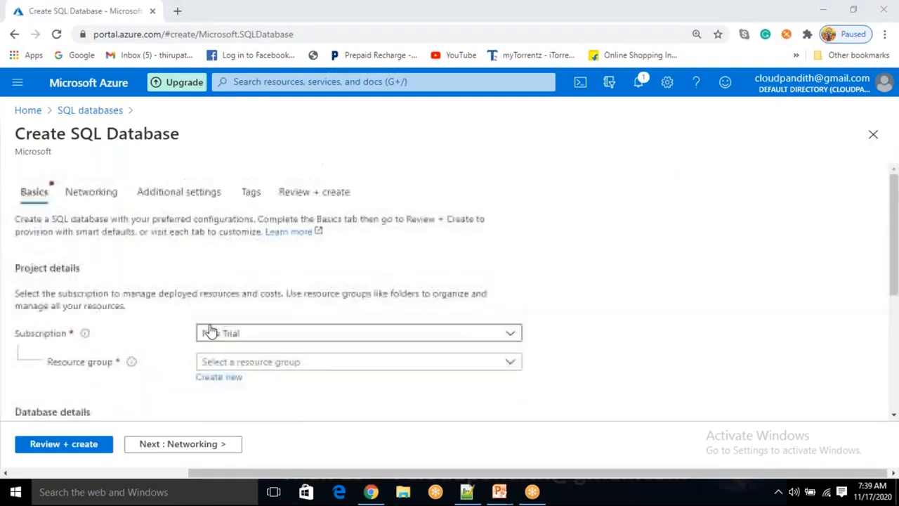
# - Create a new resource group named cloudpandith-BI-Mater-Program1 for the SQL database
pyautogui.click(216, 381)
pyautogui.write('cloudpa')
pyautogui.write('ndith')
pyautogui.write('<')
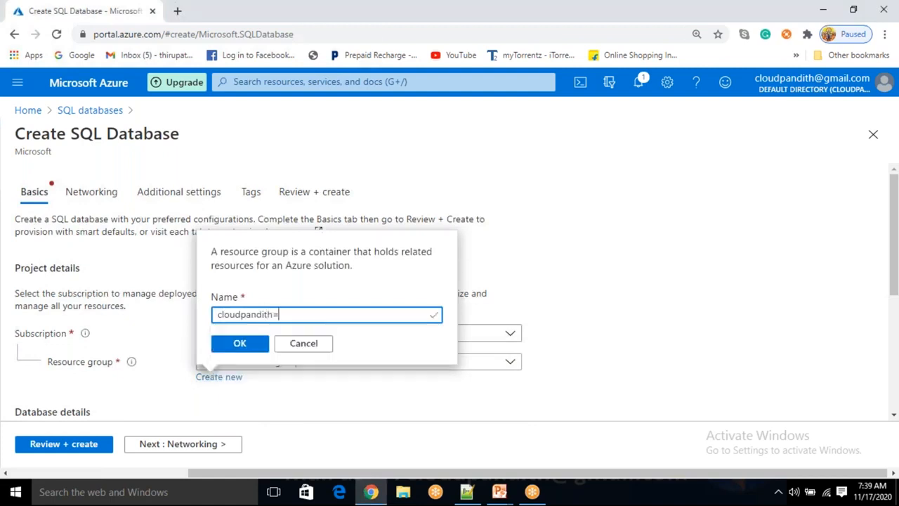
pyautogui.press('BackSpace')
pyautogui.press('BackSpace')
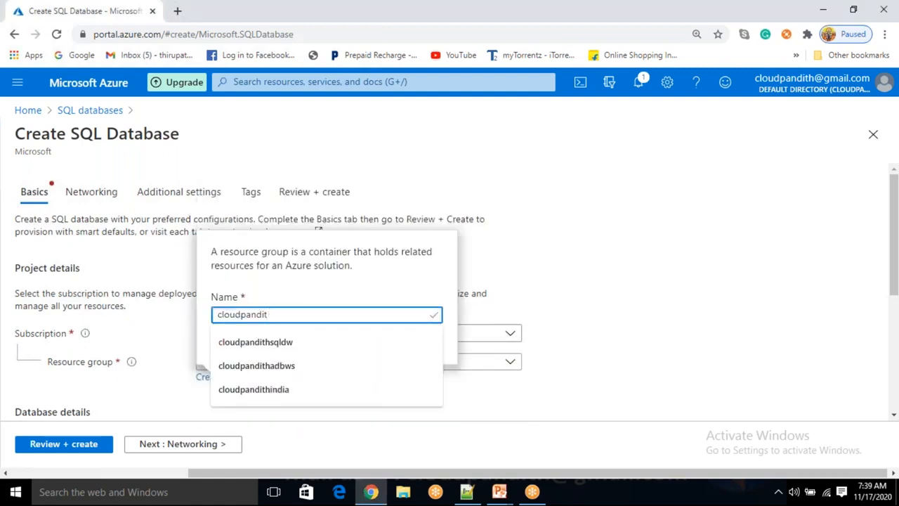
pyautogui.write('h-BI-Mater-P')
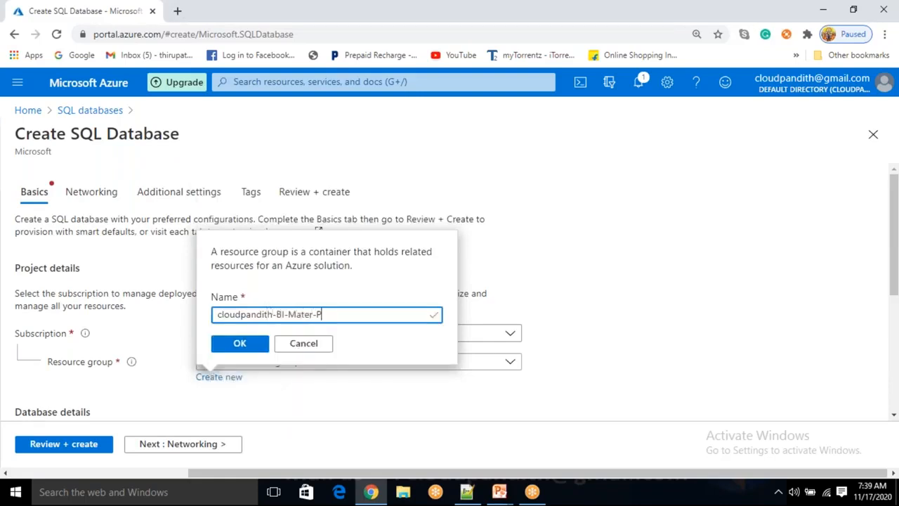
pyautogui.write('rogram1')
pyautogui.click(240, 345)
# - Name the database cloudpandithsqldb in the database details
pyautogui.scroll(-3, 248, 363)
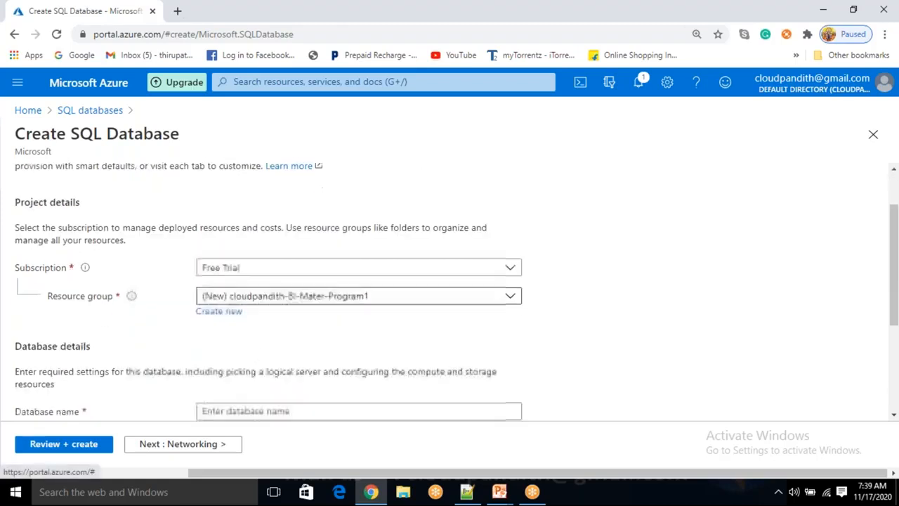
pyautogui.click(252, 281)
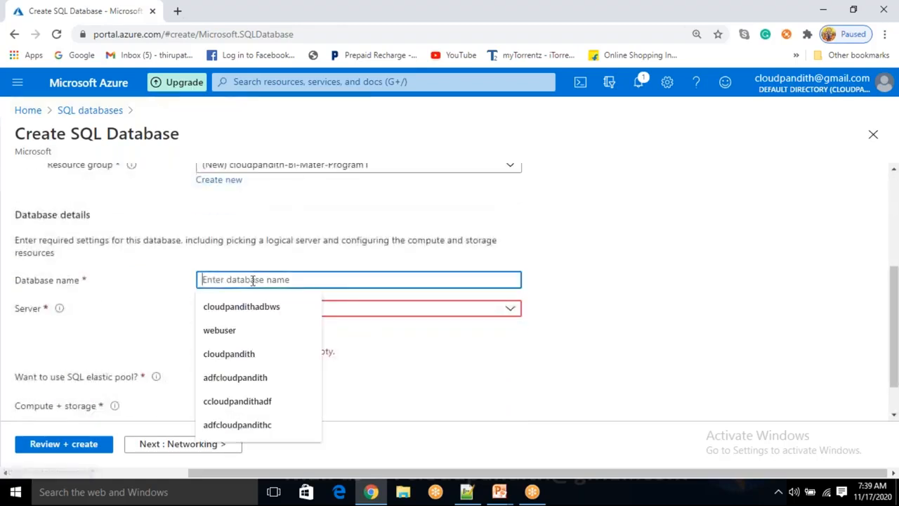
pyautogui.write('cloudpandit')
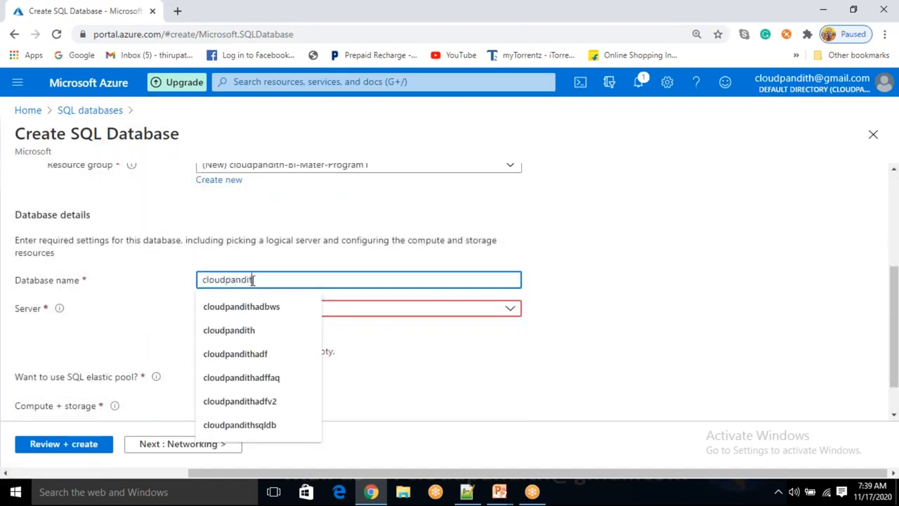
pyautogui.write('hsqldb')
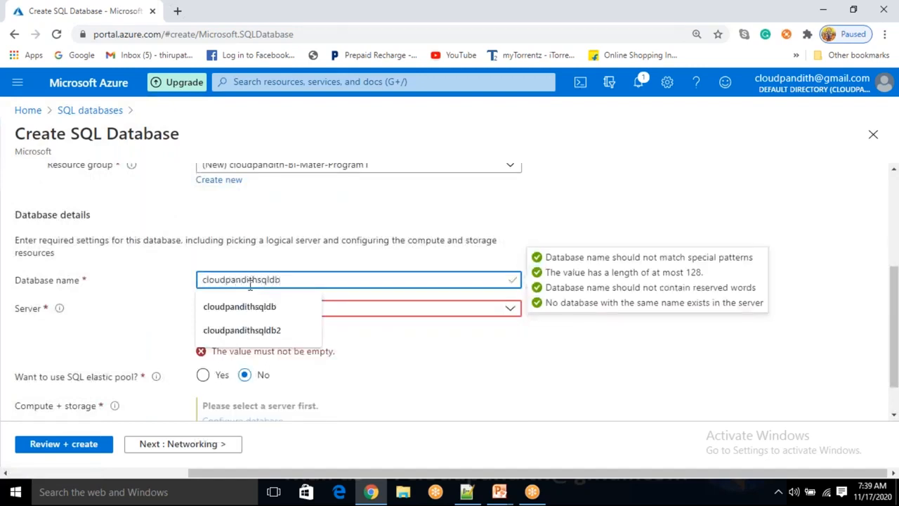
pyautogui.click(70, 347)
# - Start a new server for the database and name it cloudpandithsqlserver
pyautogui.click(219, 324)
pyautogui.write('sqlserver')
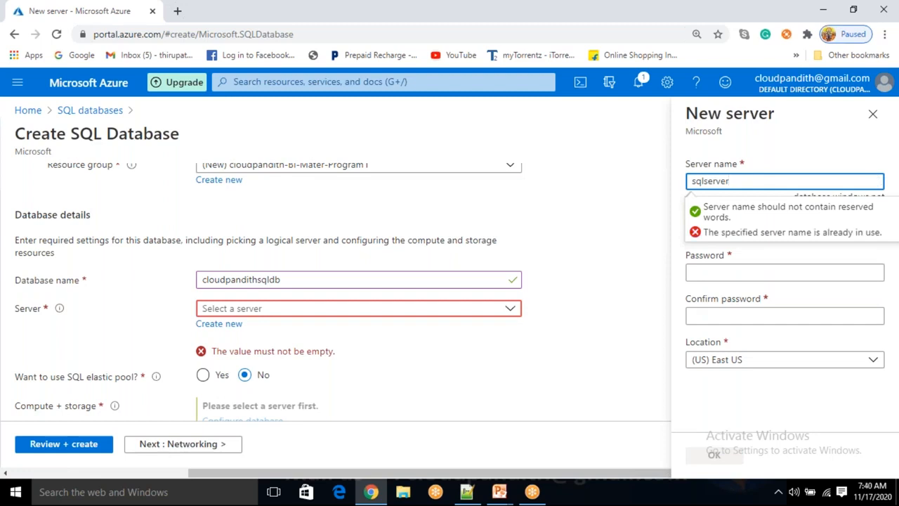
pyautogui.write('cloudpandith')
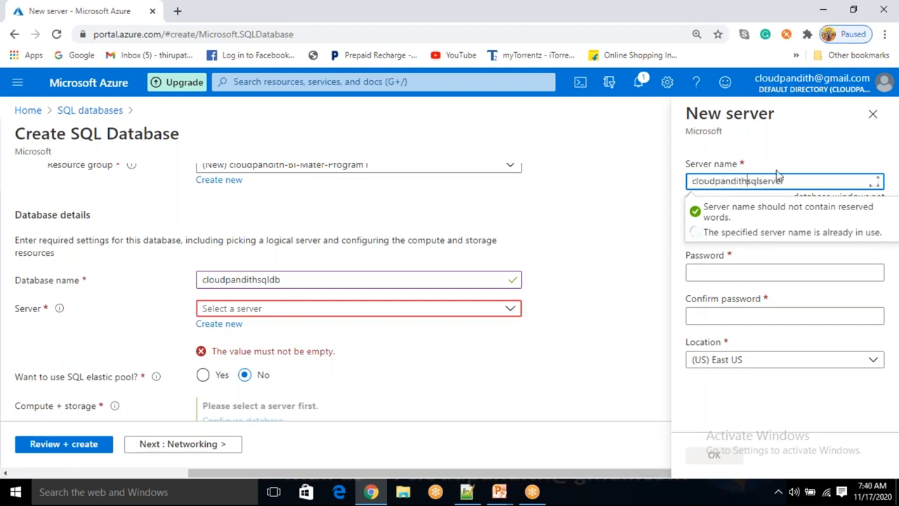
# - Enter the server admin login, fill in and confirm the password, and accept the new server in its default location
pyautogui.click(719, 232)
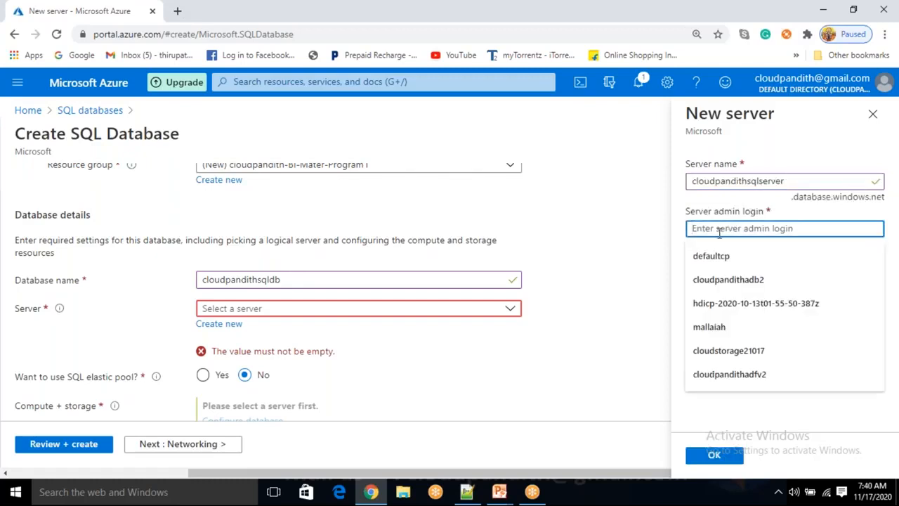
pyautogui.write('mallaiah')
pyautogui.press('Tab')
pyautogui.write('*****')
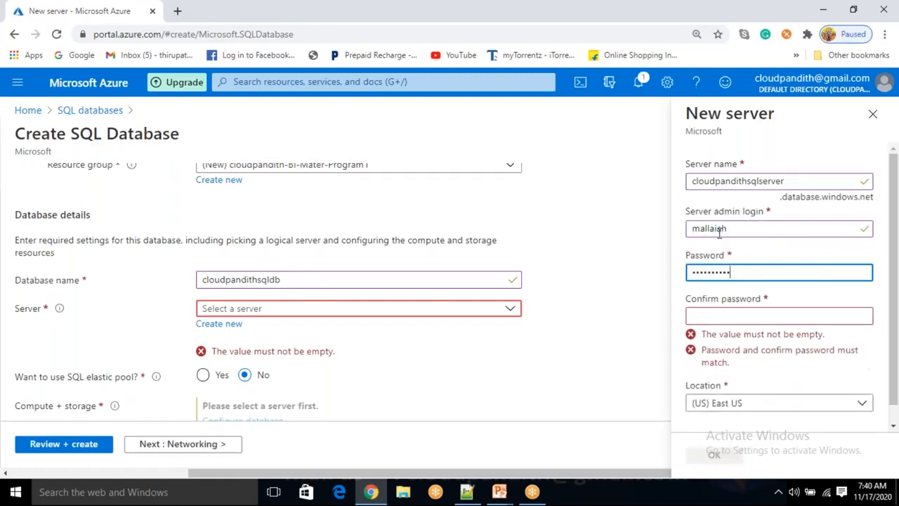
pyautogui.write('**')
pyautogui.press('Tab')
pyautogui.write('******')
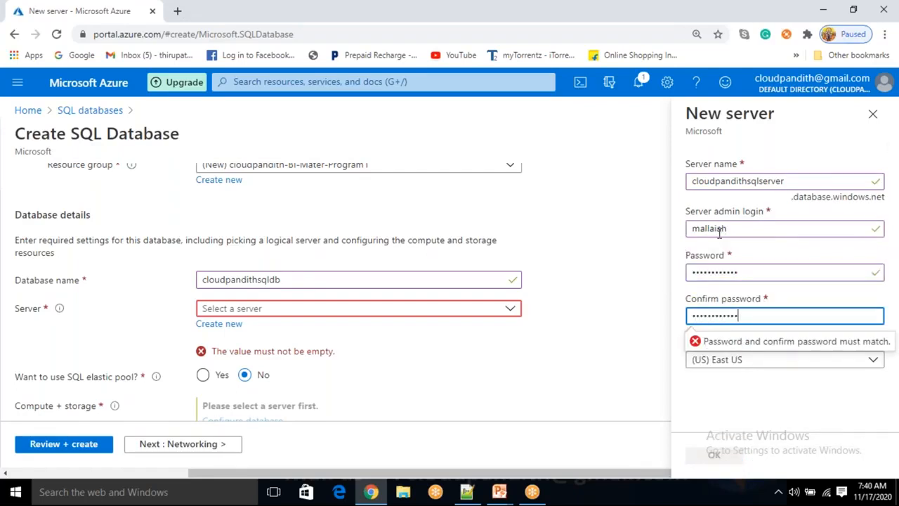
pyautogui.click(741, 404)
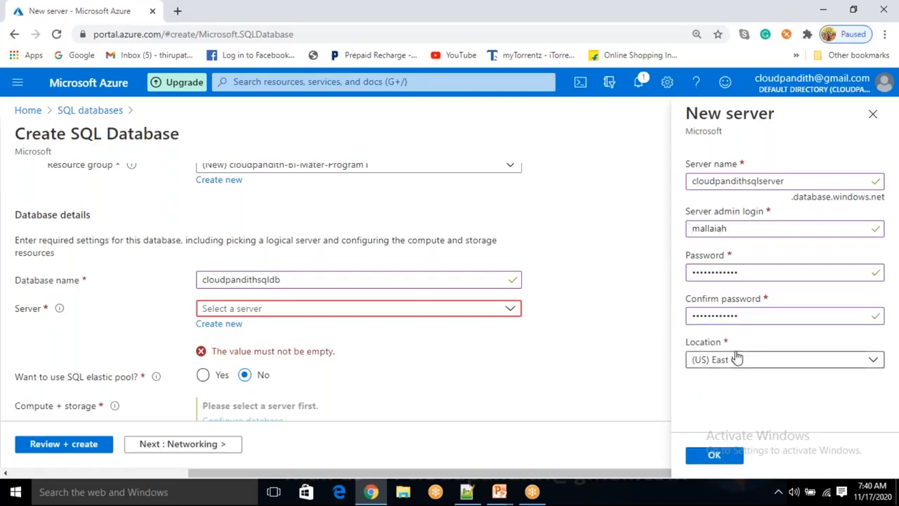
pyautogui.click(713, 455)
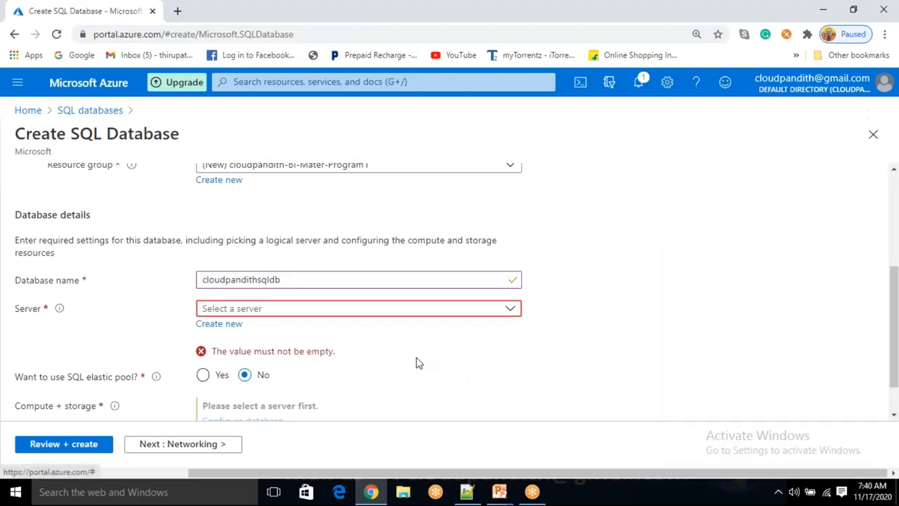
# - Keep the default compute, networking, additional settings and tags, and submit the SQL database for creation
pyautogui.scroll(-1, 419, 362)
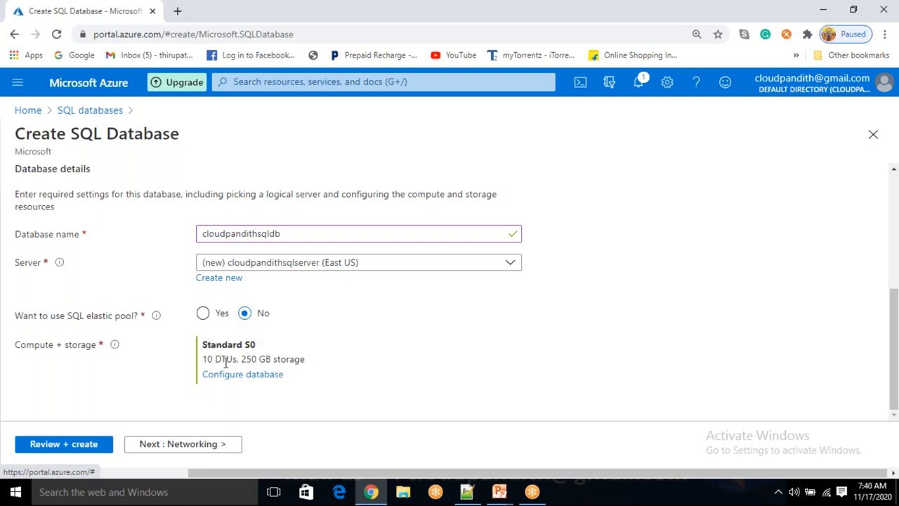
pyautogui.moveTo(216, 359); pyautogui.dragTo(233, 359)
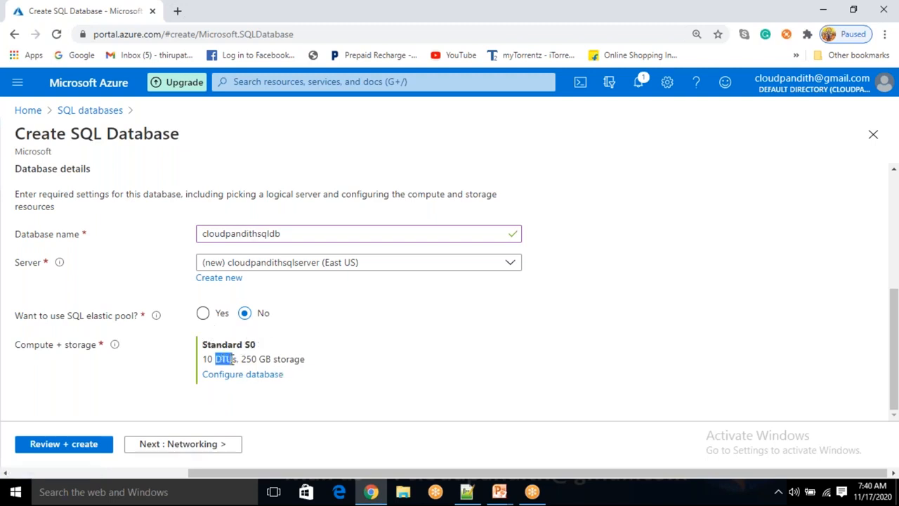
pyautogui.click(169, 380)
pyautogui.scroll(4, 92, 328)
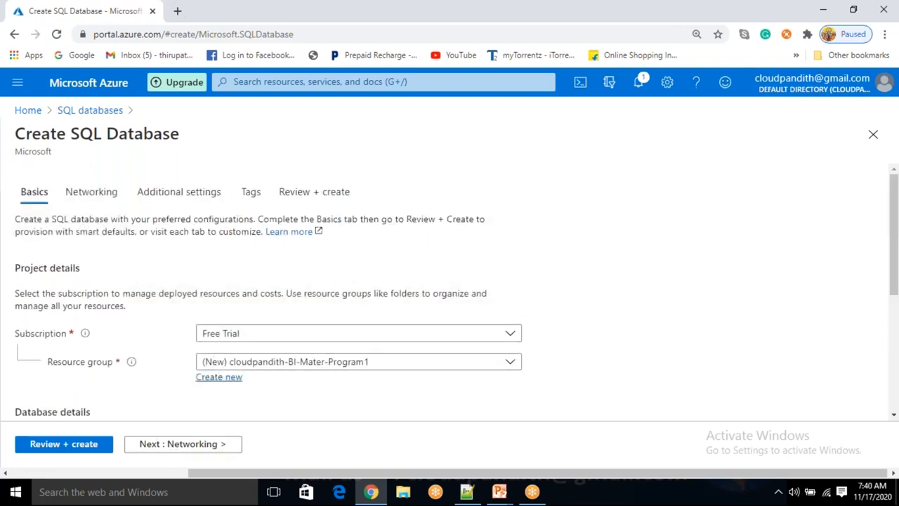
pyautogui.click(200, 445)
pyautogui.click(269, 448)
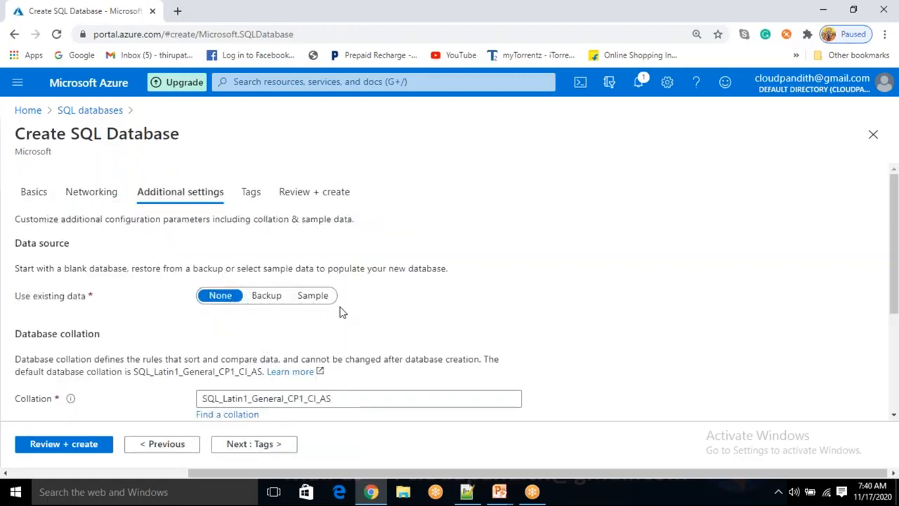
pyautogui.click(261, 445)
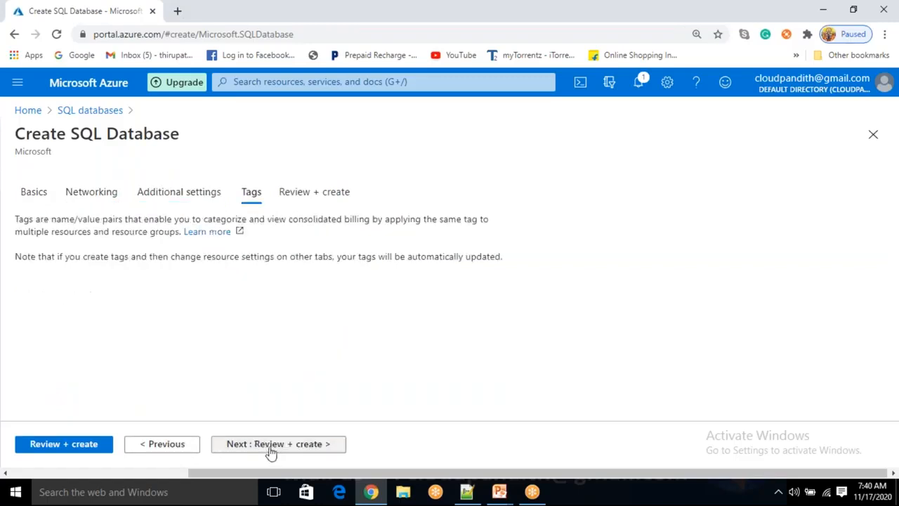
pyautogui.click(52, 445)
pyautogui.click(52, 445)
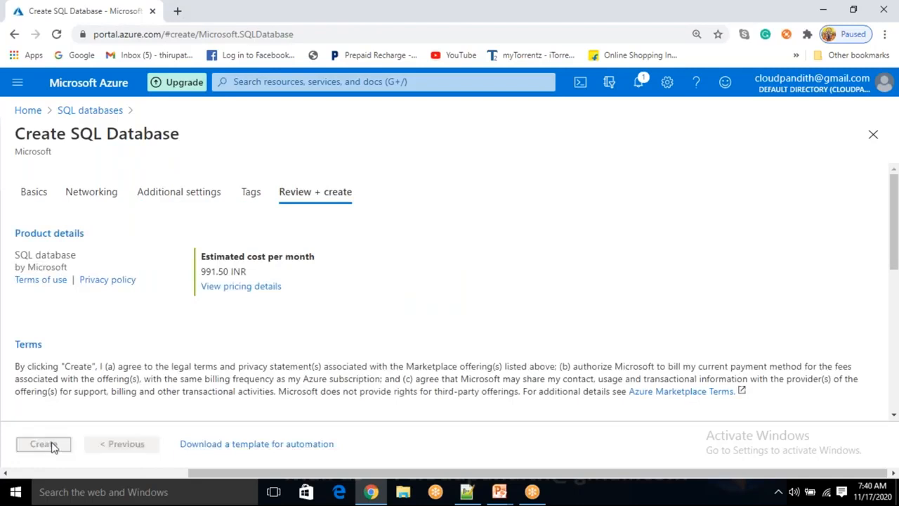
# - Open portal.azure.com in a second browser tab, check the database deployment in the first, and return to the new tab
pyautogui.click(179, 12)
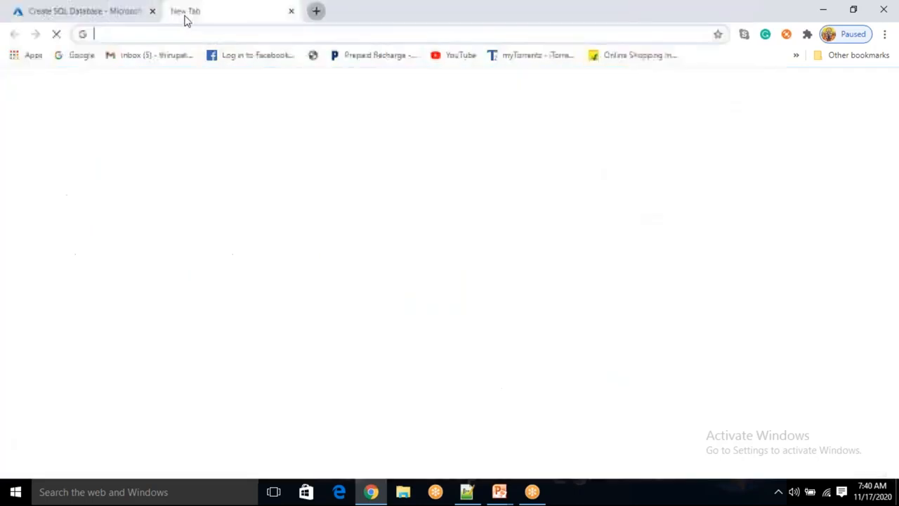
pyautogui.write('PORTA')
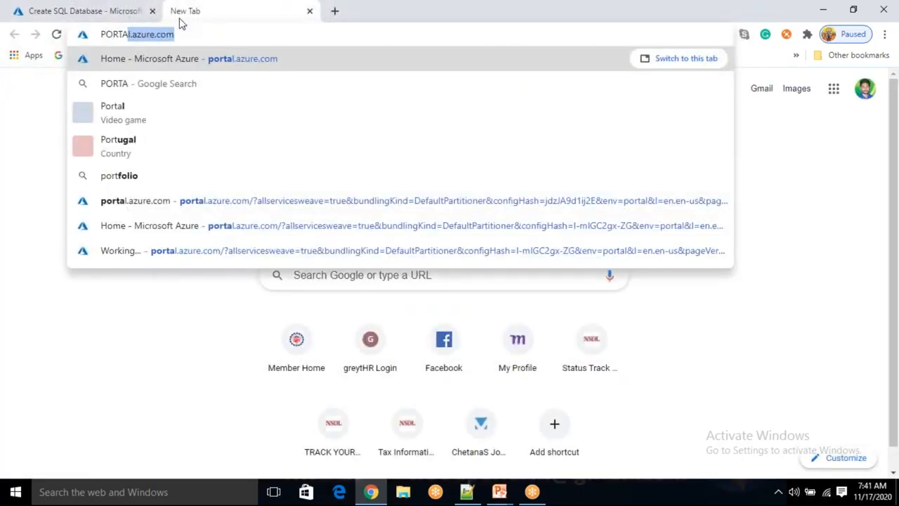
pyautogui.press('Return')
pyautogui.click(88, 11)
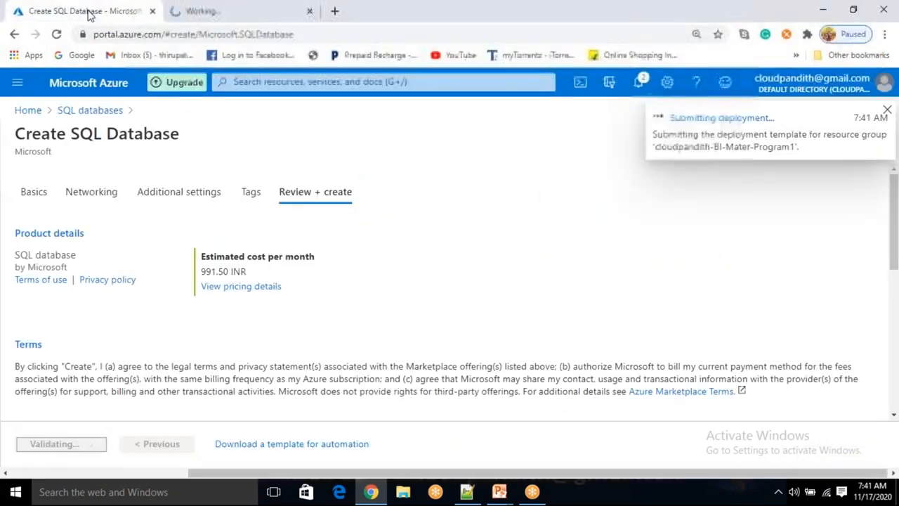
pyautogui.click(211, 12)
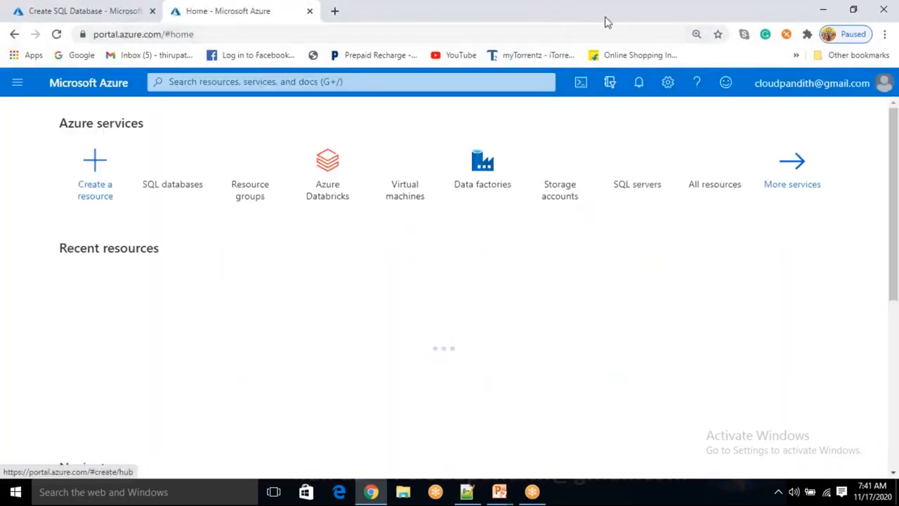
# - Find the Storage accounts service in the portal and start adding a new storage account
pyautogui.click(203, 82)
pyautogui.write('SQL')
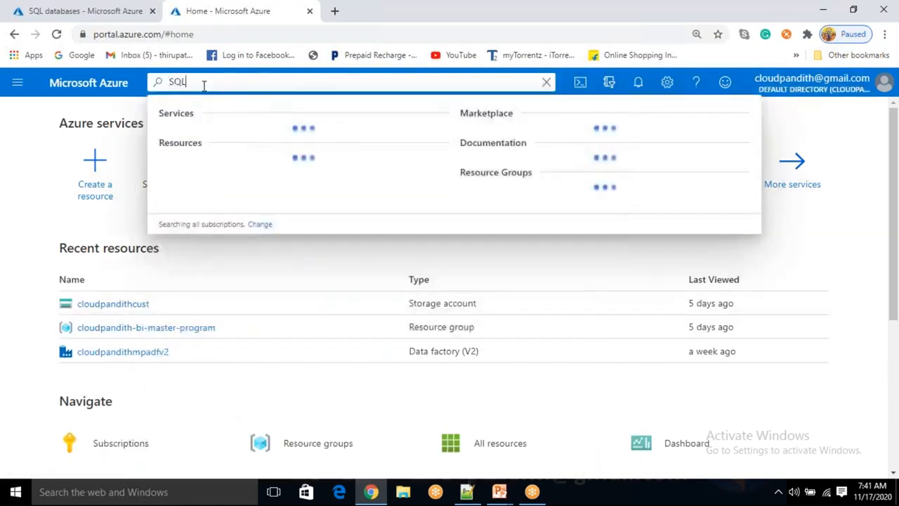
pyautogui.press('BackSpace')
pyautogui.write('TORAGE A')
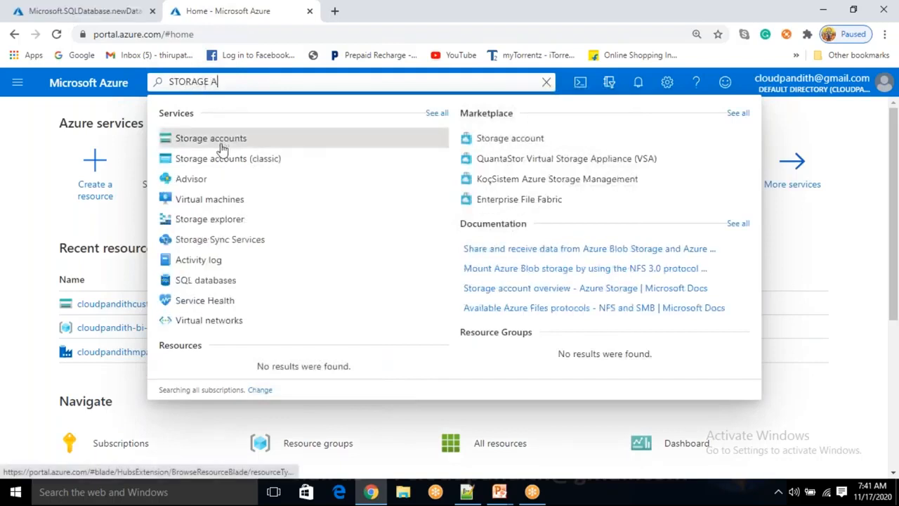
pyautogui.press('Return')
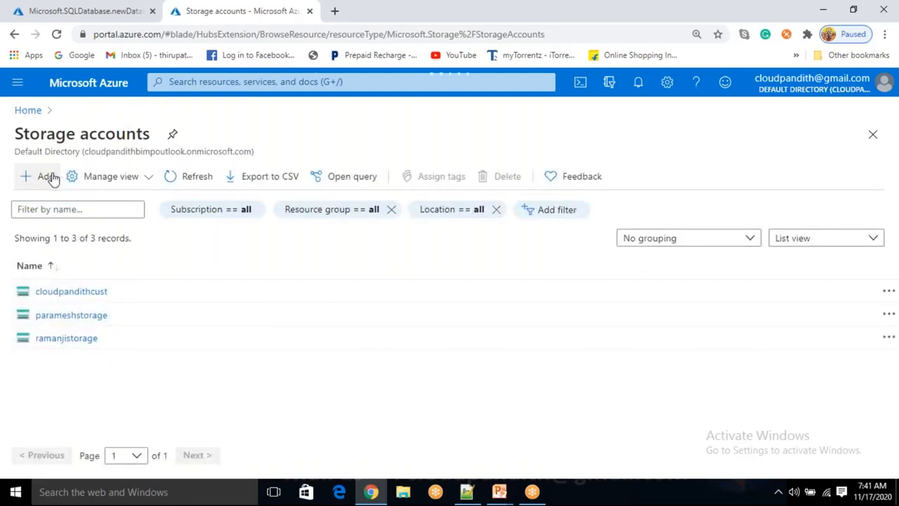
pyautogui.click(46, 176)
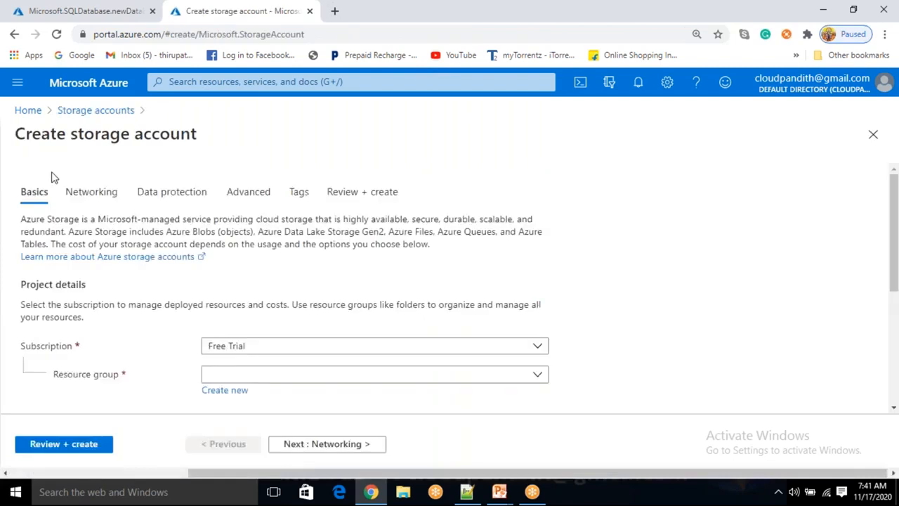
# - Assign the new storage account to the existing resource group cloudpandith-BI-Mater-Program1
pyautogui.scroll(-2, 307, 327)
pyautogui.click(261, 243)
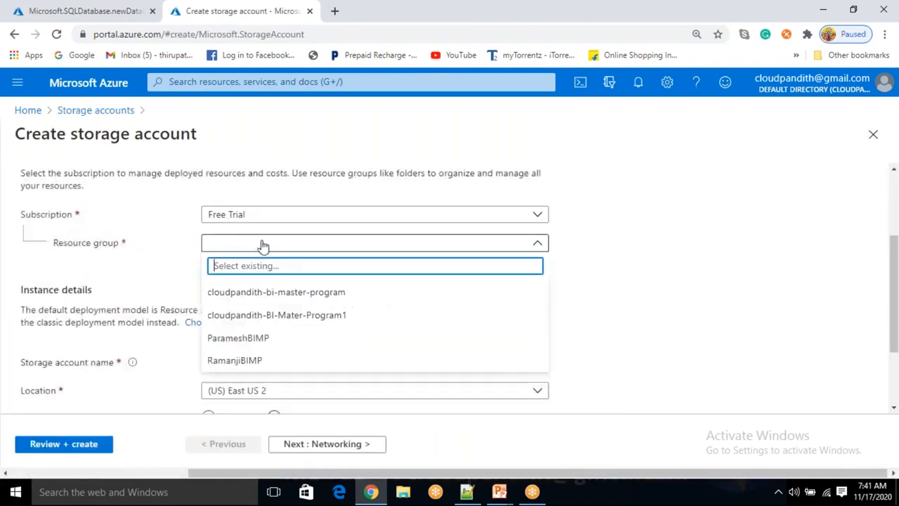
pyautogui.click(255, 318)
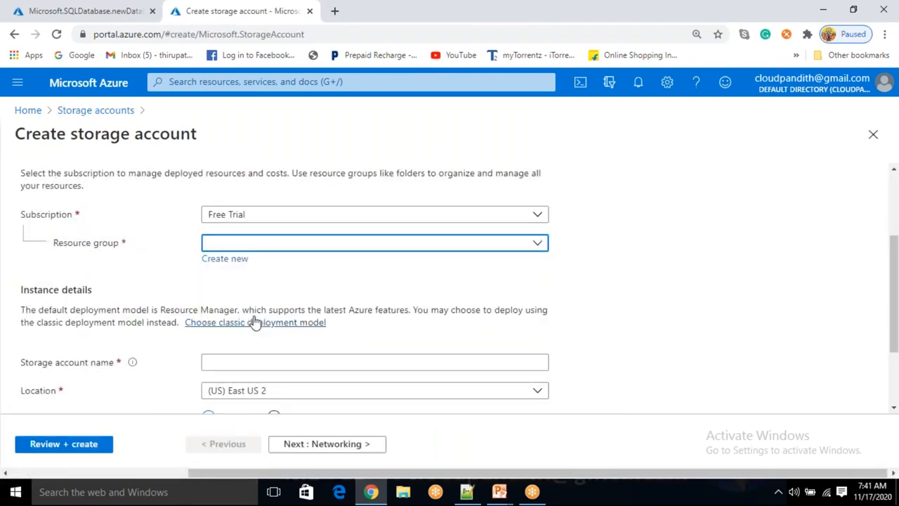
# - Name the storage account cloudpandithstorage in the instance details
pyautogui.scroll(-1, 251, 317)
pyautogui.click(237, 296)
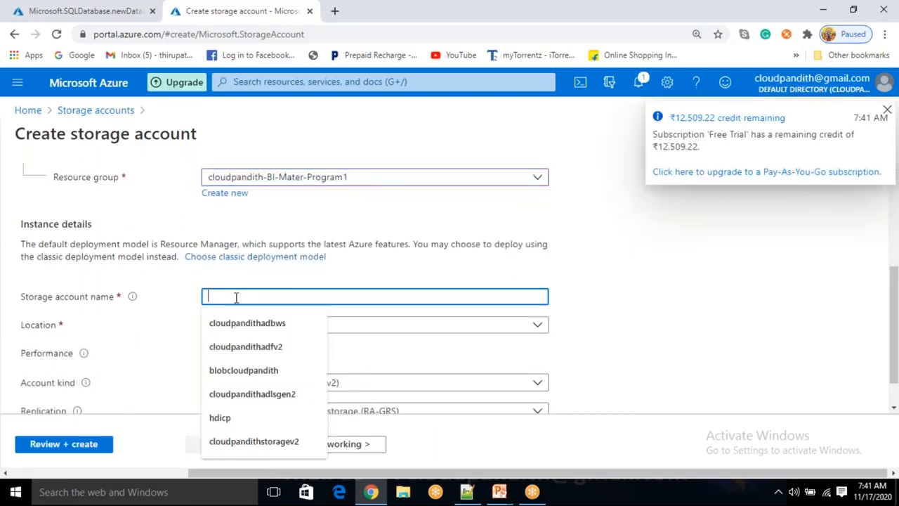
pyautogui.write('c')
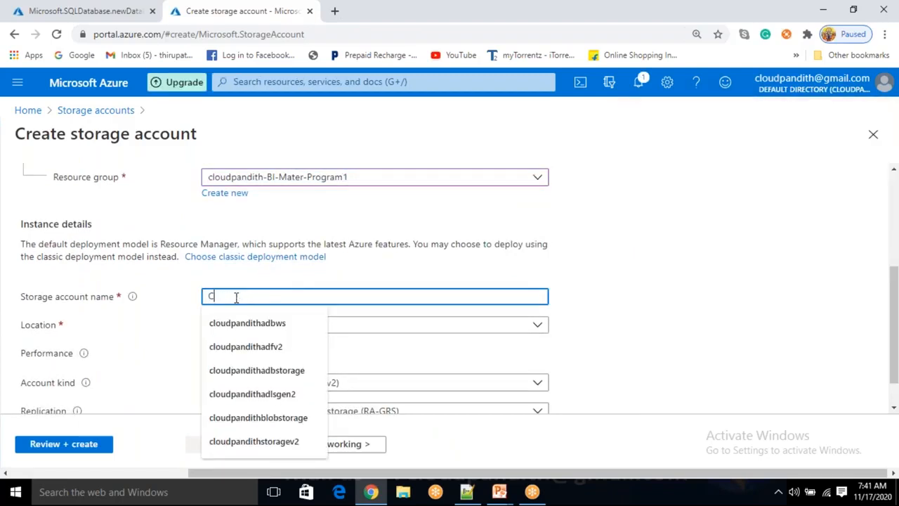
pyautogui.write('LOUDPAloudpandithstorage')
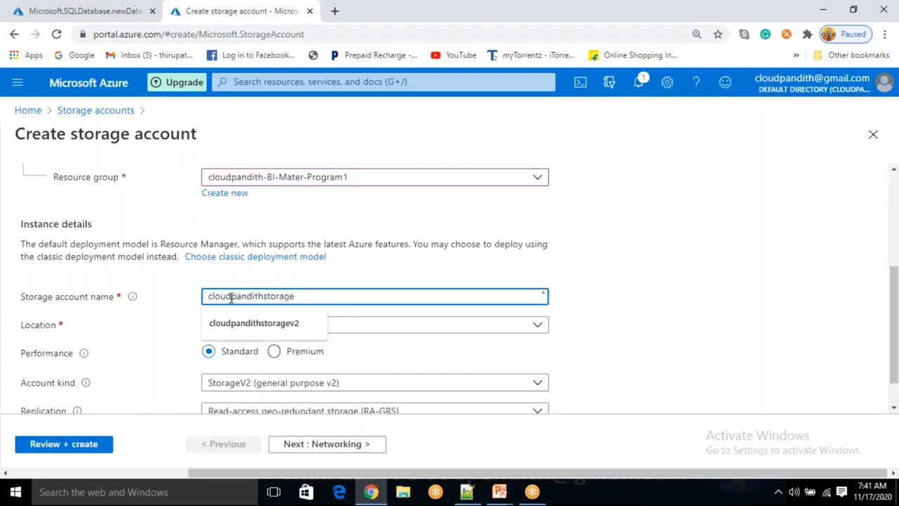
pyautogui.click(625, 296)
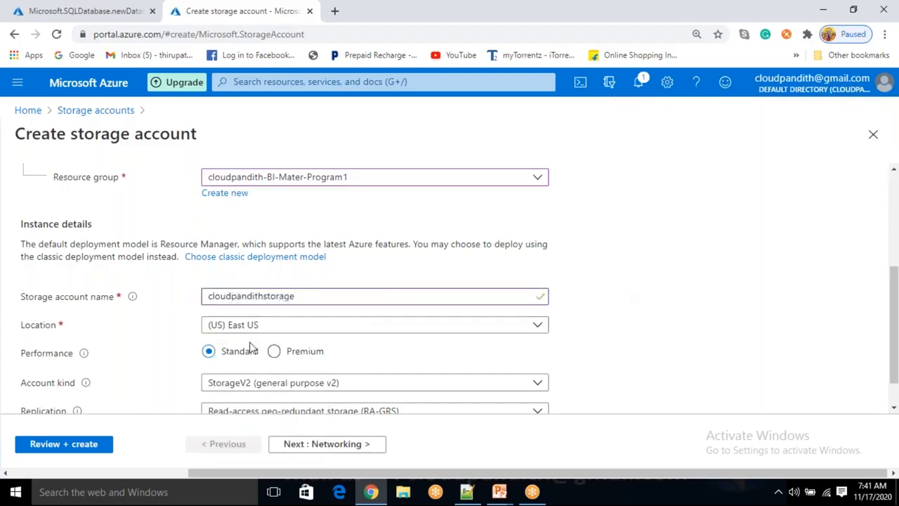
pyautogui.scroll(-1, 251, 345)
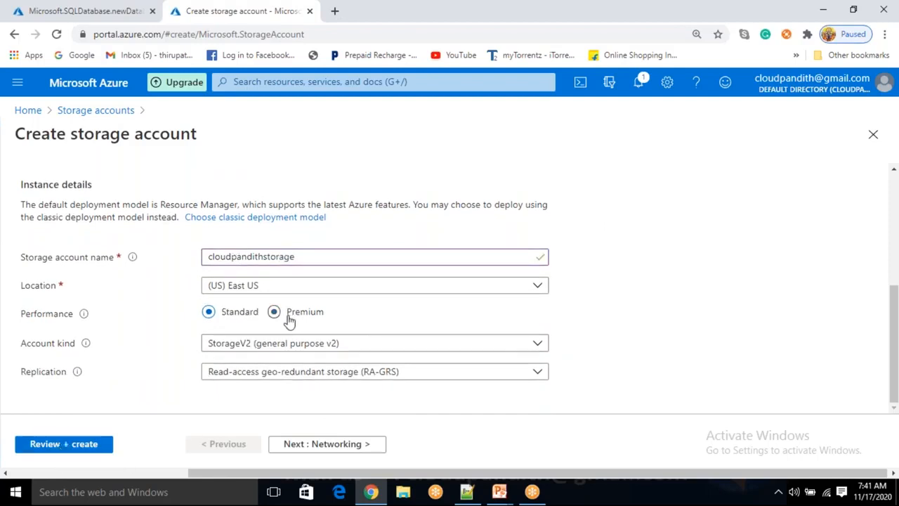
# - Check the account kind options, keep StorageV2 (general purpose v2), validate the configuration and create the storage account
pyautogui.click(231, 348)
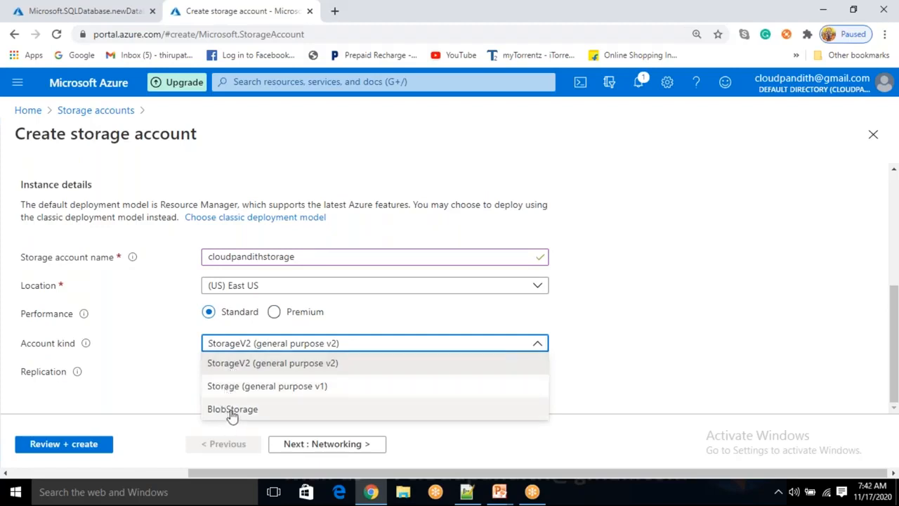
pyautogui.click(160, 413)
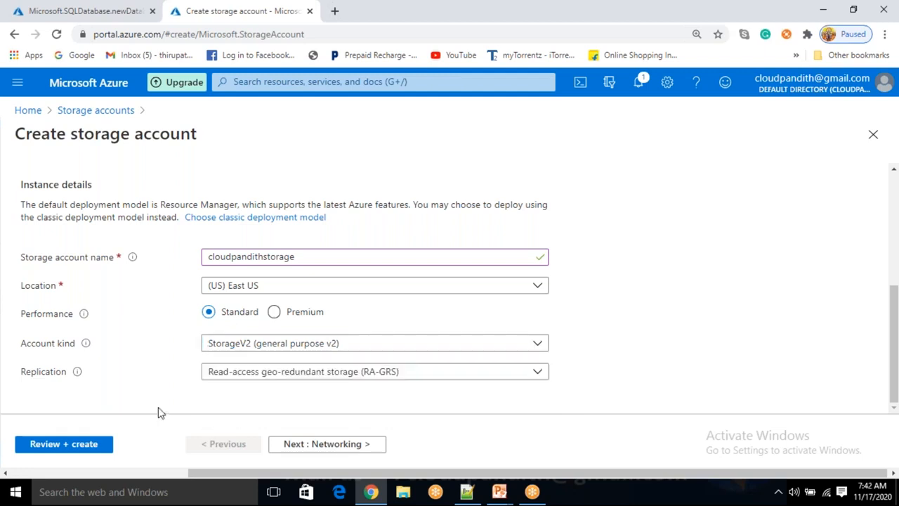
pyautogui.click(70, 449)
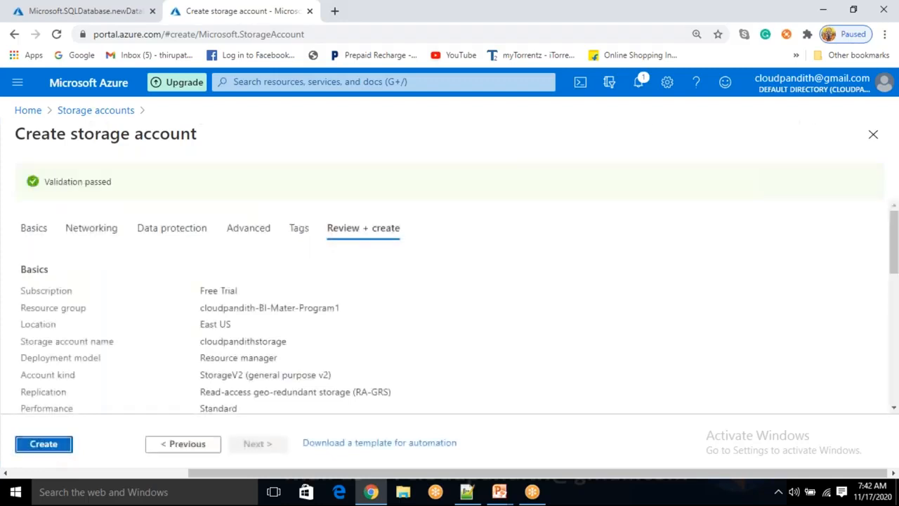
pyautogui.click(47, 445)
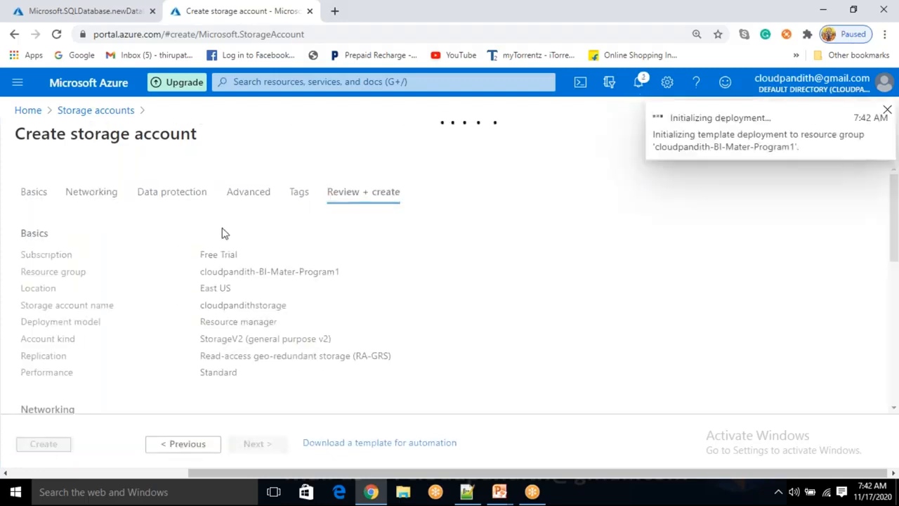
# - Open the Azure portal in a third browser tab and start adding a new resource in the Data factories service
pyautogui.click(334, 18)
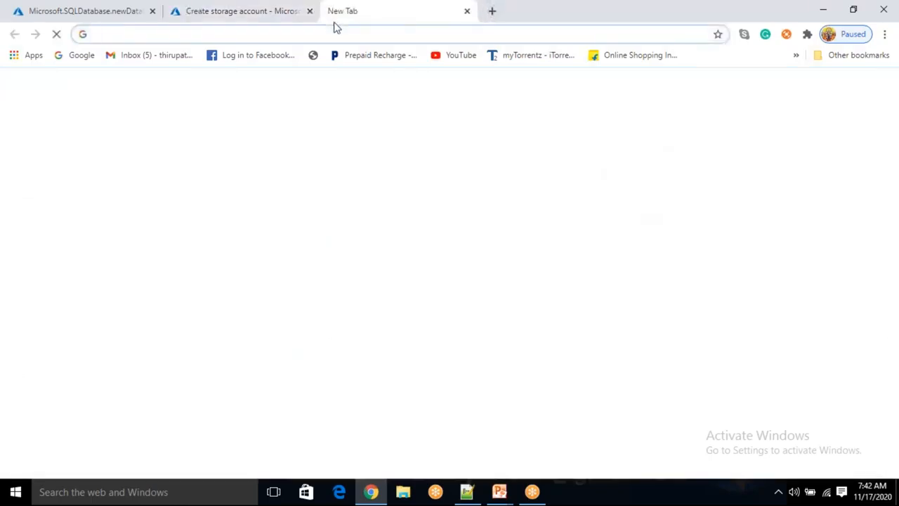
pyautogui.write('porta')
pyautogui.press('Return')
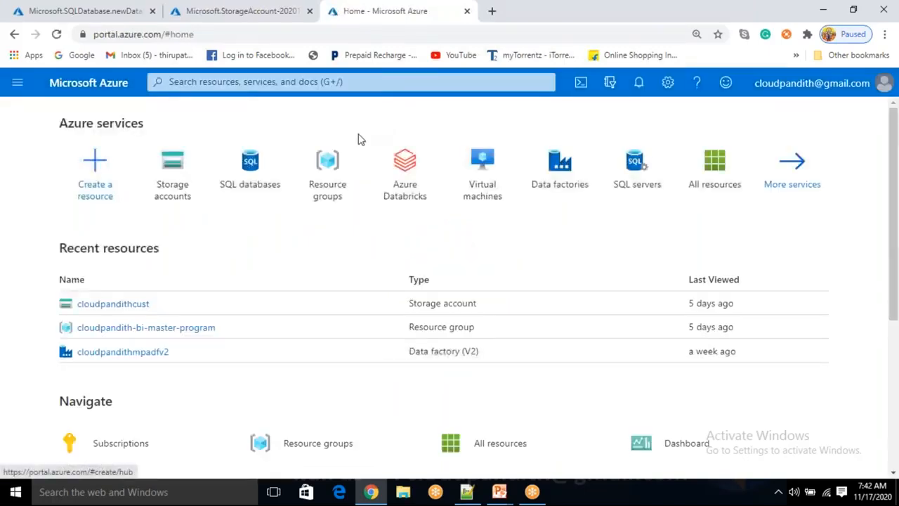
pyautogui.click(554, 191)
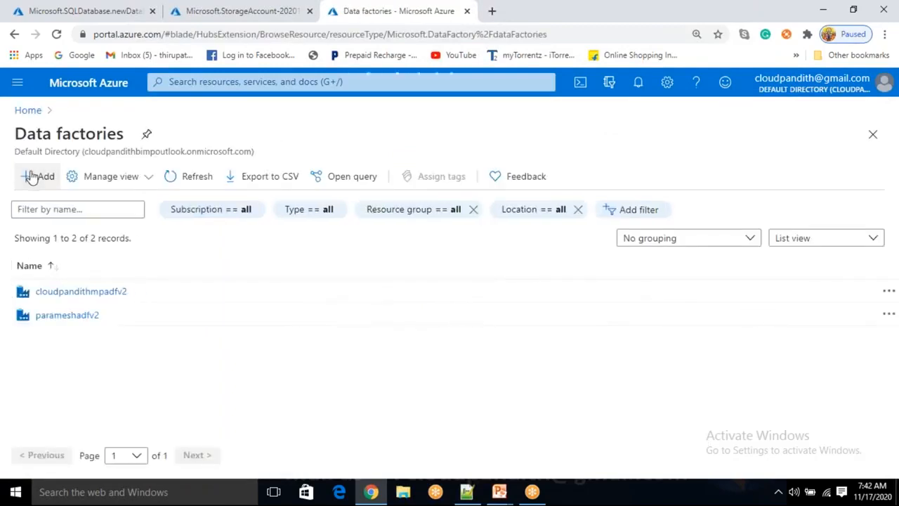
pyautogui.click(31, 178)
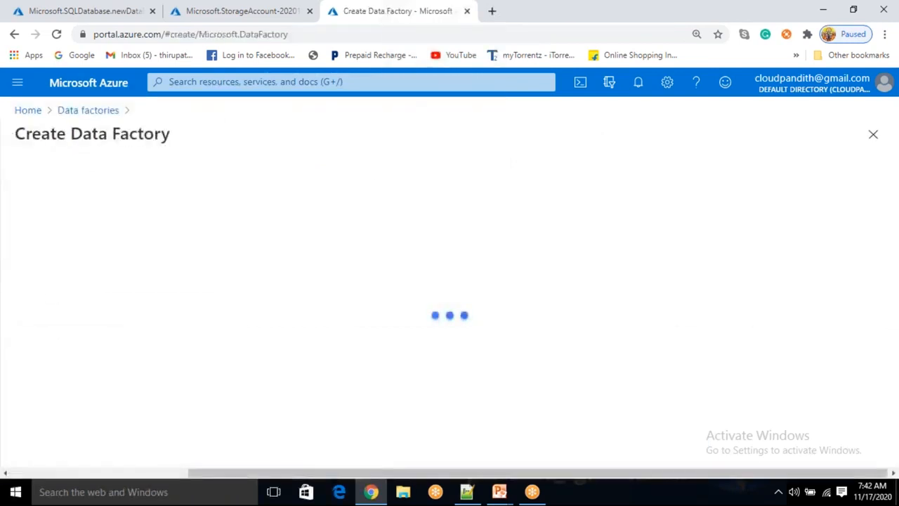
# - Assign the new data factory to the existing resource group cloudpandith-BI-Mater-Program1
pyautogui.scroll(-1, 257, 263)
pyautogui.click(257, 247)
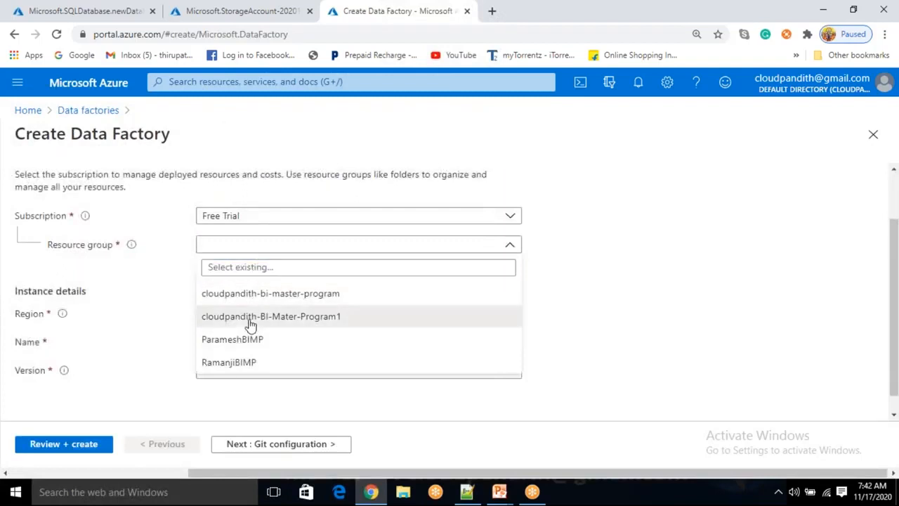
pyautogui.click(250, 317)
# - Enter cloudpandithadfv2 as the data factory's name in the instance details and have its availability checked
pyautogui.scroll(-1, 247, 315)
pyautogui.click(238, 318)
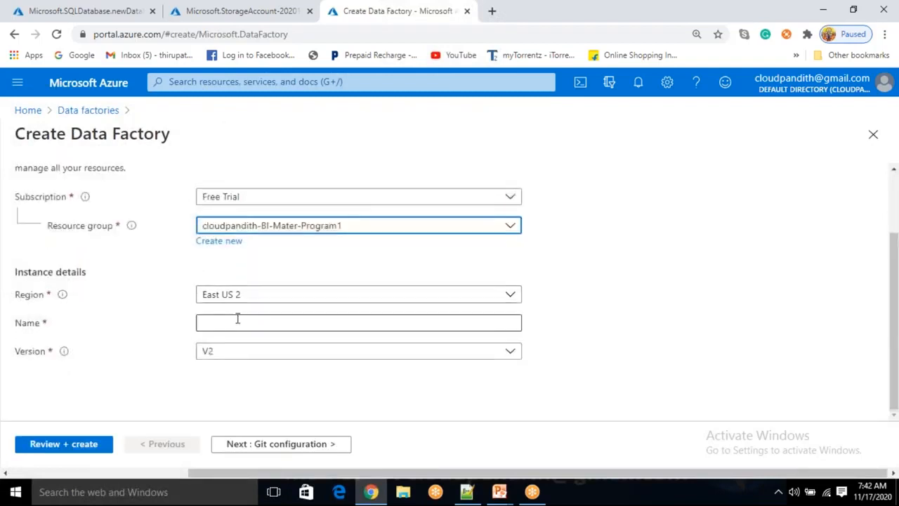
pyautogui.write('cloud')
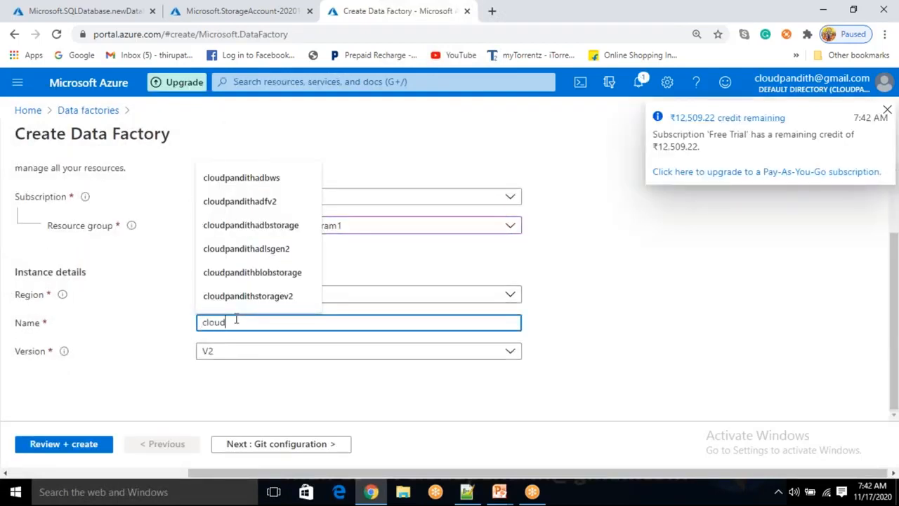
pyautogui.write('pandithadfv2')
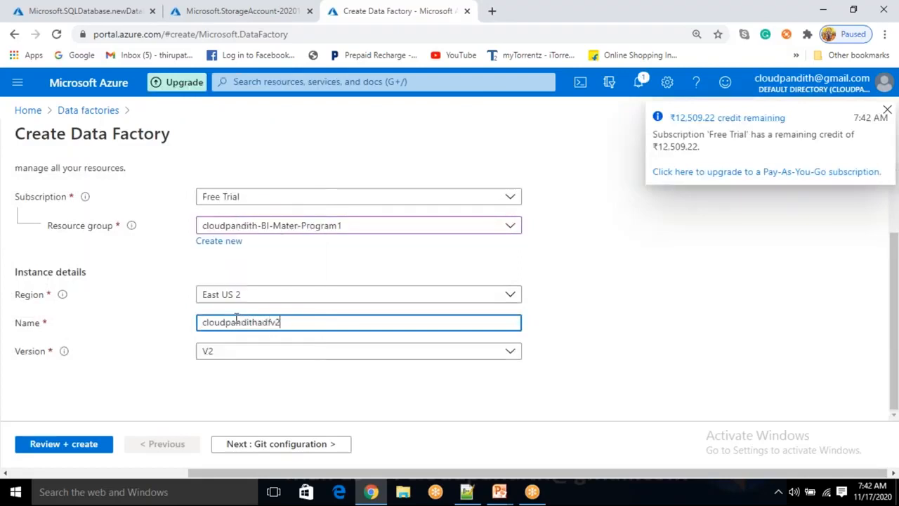
pyautogui.click(609, 353)
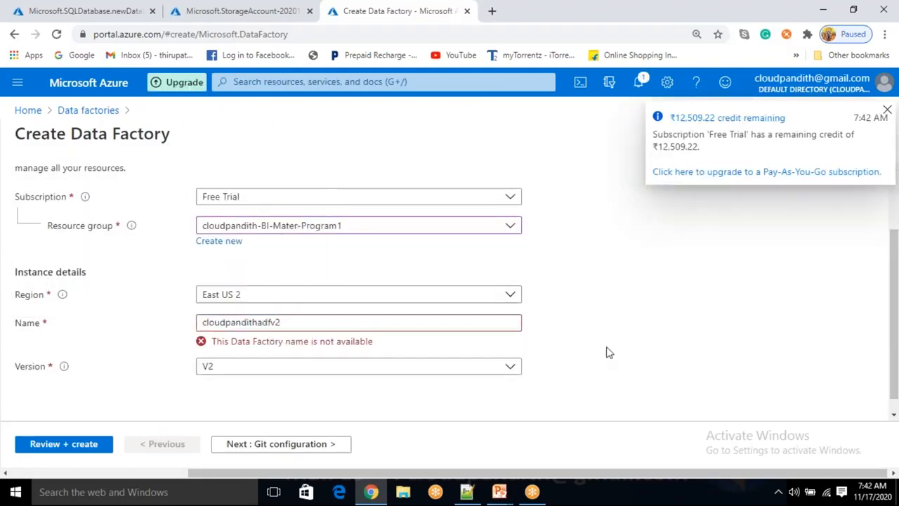
# - Change the data factory's name to cloudpandithbiadfv2 and have its availability checked again
pyautogui.click(262, 323)
pyautogui.write('bi')
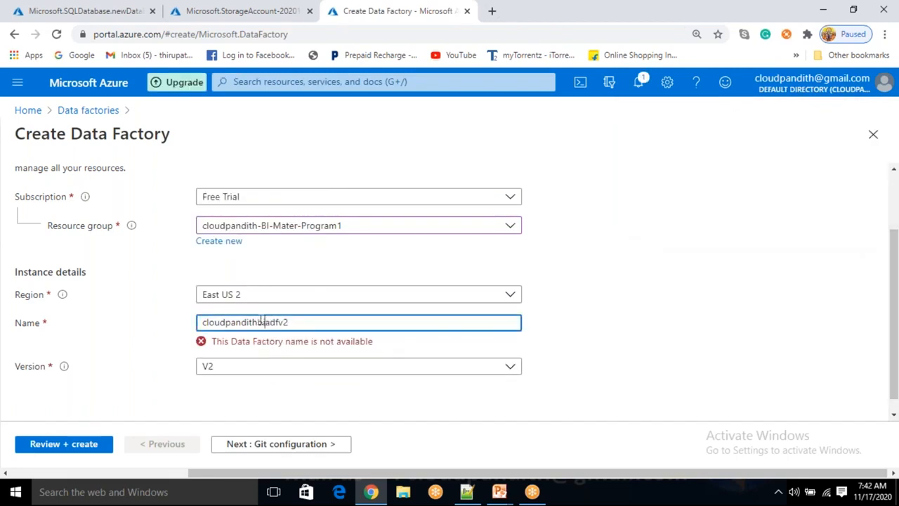
pyautogui.click(559, 303)
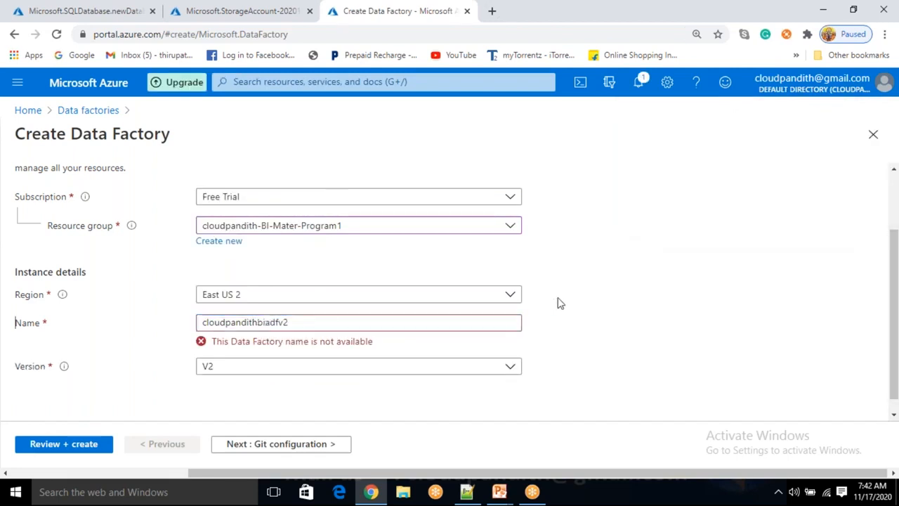
pyautogui.doubleClick(560, 303)
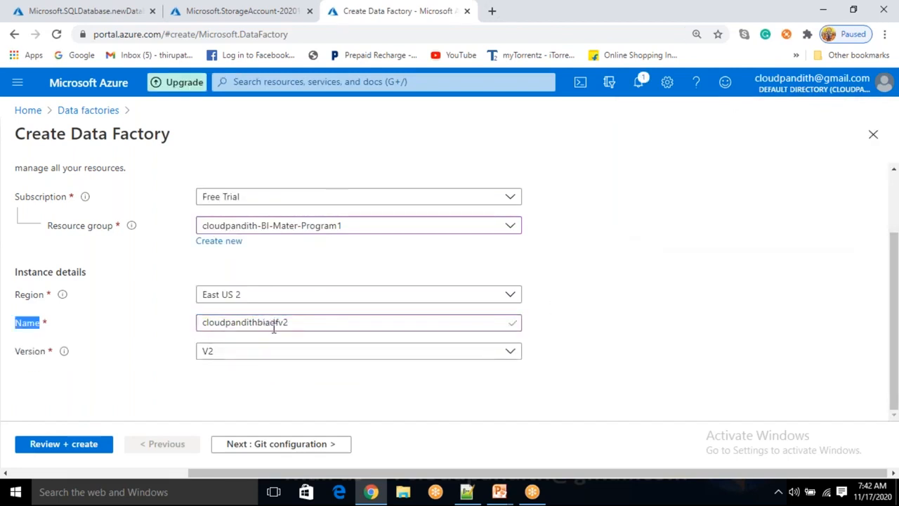
# - Choose to configure Git later for the data factory, run the final validation and create it
pyautogui.click(321, 445)
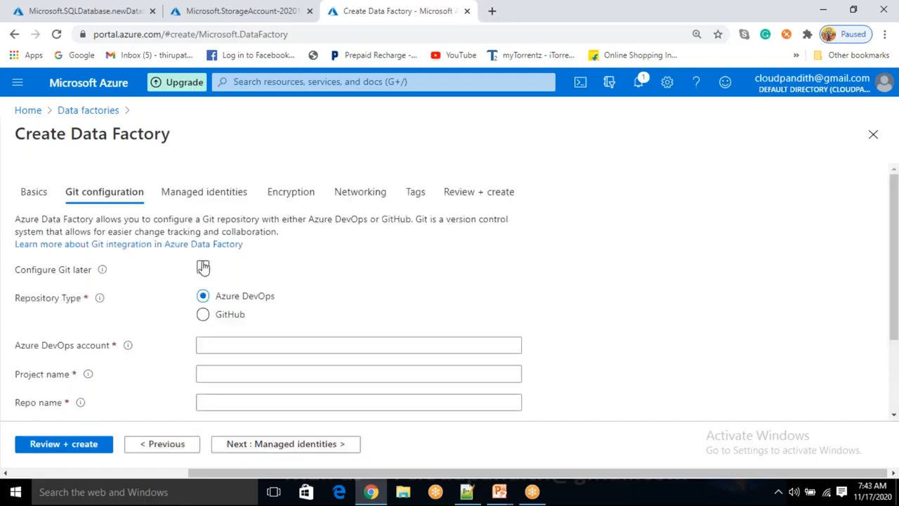
pyautogui.click(203, 267)
pyautogui.click(89, 453)
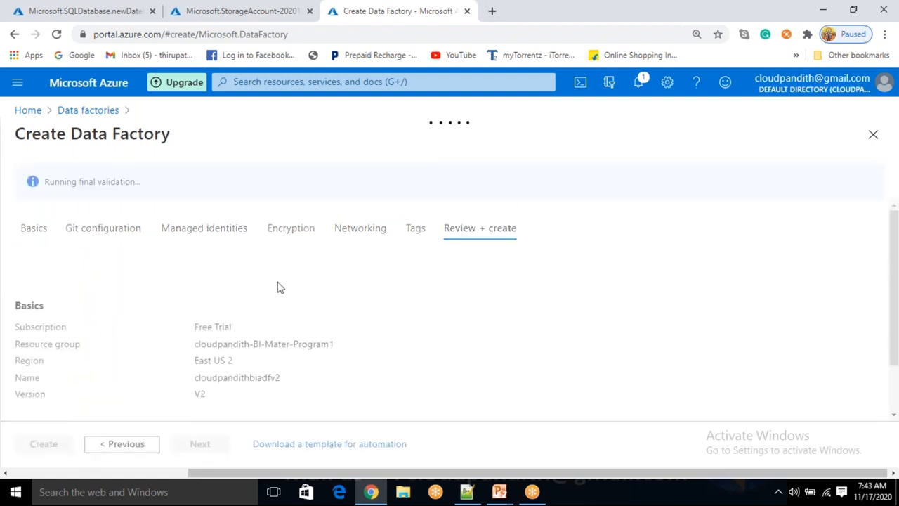
pyautogui.moveTo(72, 184); pyautogui.dragTo(139, 182)
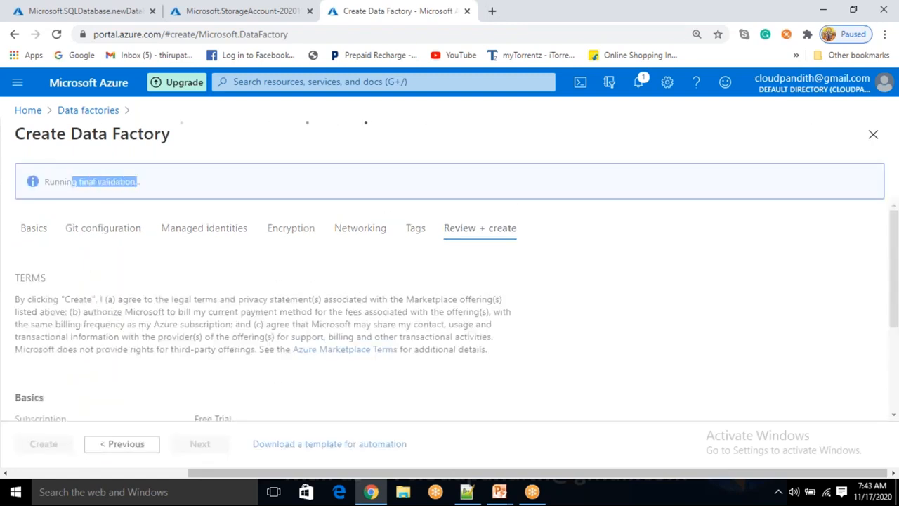
pyautogui.click(44, 444)
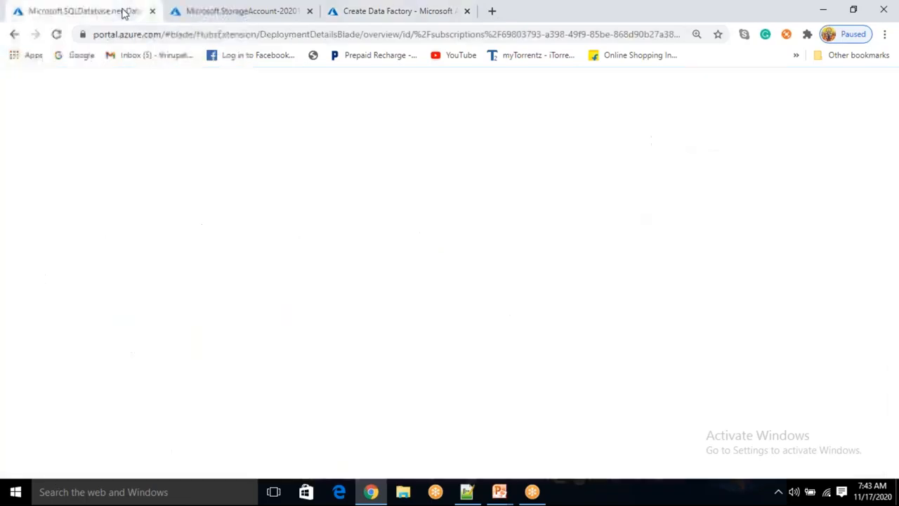
# - Check the deployment status of the storage account, the data factory and the SQL database in their browser tabs
pyautogui.click(235, 11)
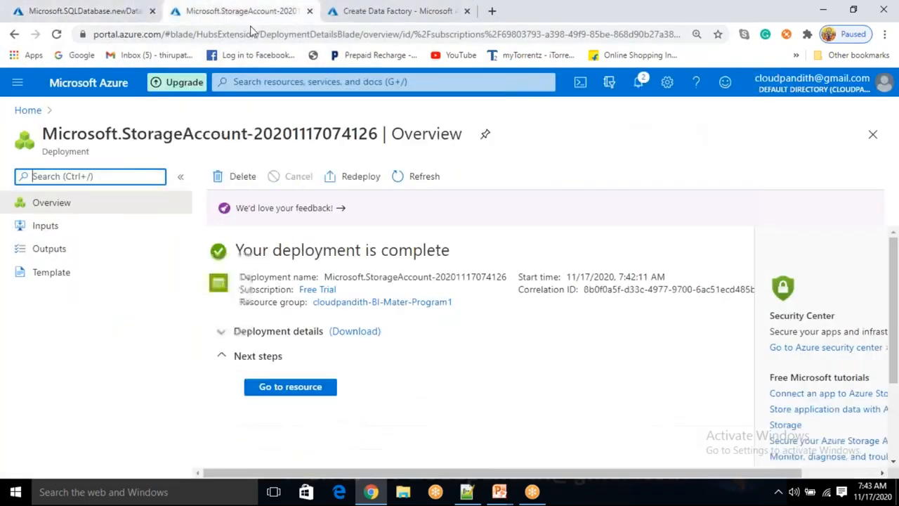
pyautogui.click(344, 18)
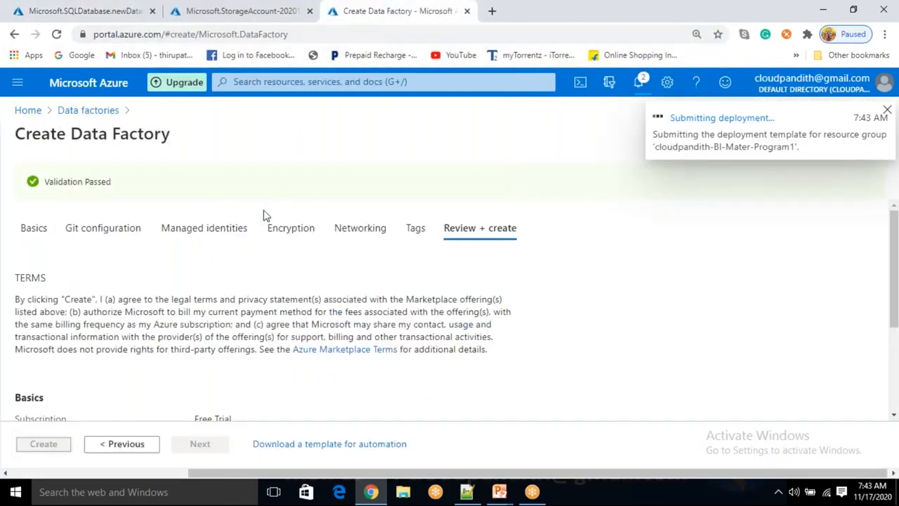
pyautogui.click(99, 6)
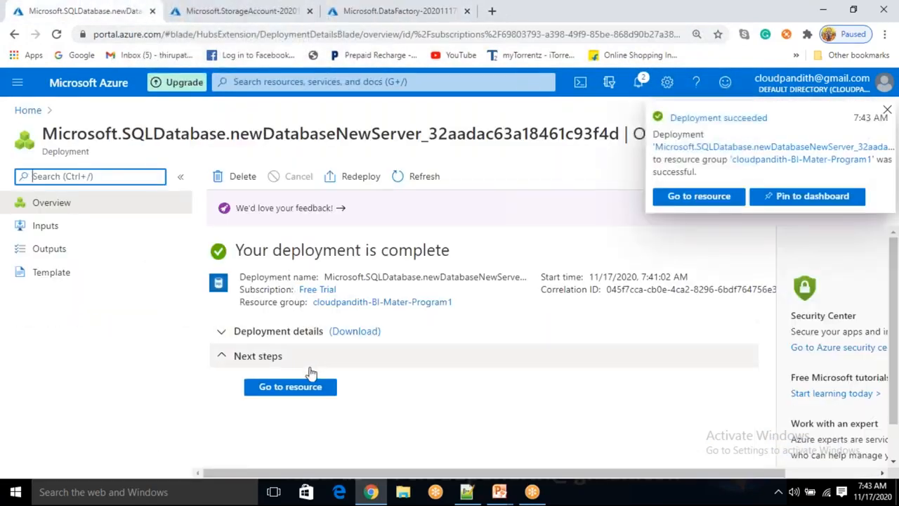
# - Switch to Notepad++ and write the statement create table cust(cid int,cname varchar(50)) in the empty document
pyautogui.click(468, 493)
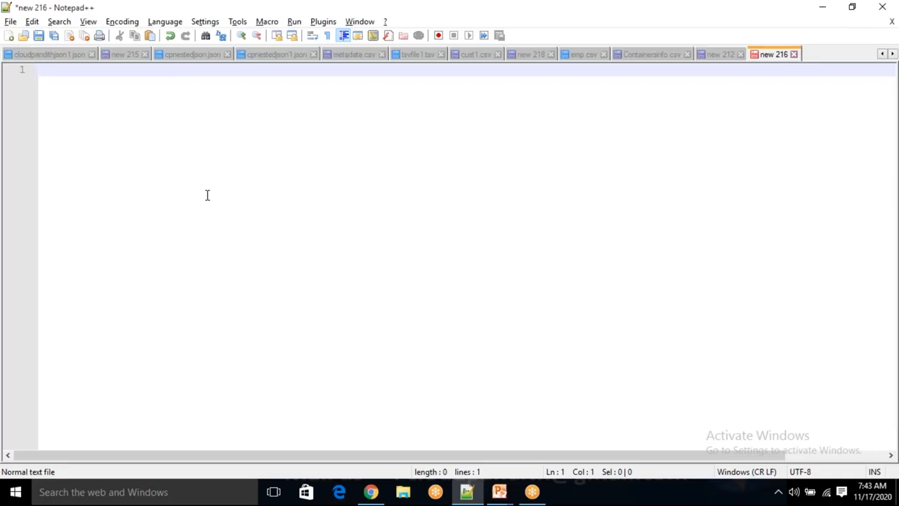
pyautogui.write('create table ')
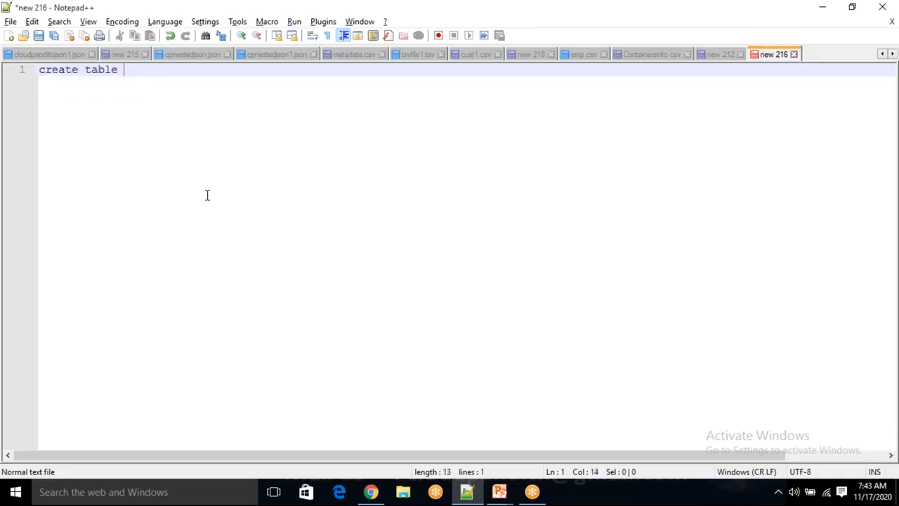
pyautogui.write('cust(cid int')
pyautogui.press('BackSpace')
pyautogui.press('BackSpace')
pyautogui.press('BackSpace')
pyautogui.press('BackSpace')
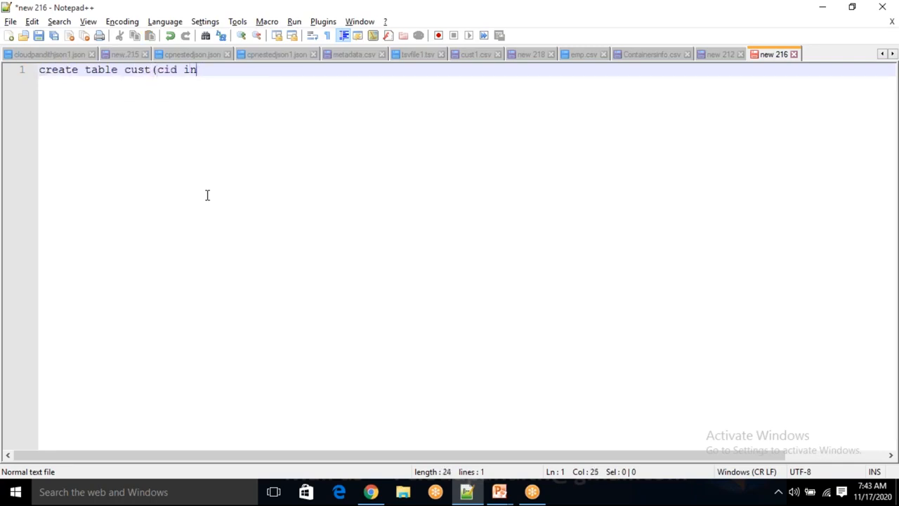
pyautogui.press('BackSpace')
pyautogui.write('d int,cn')
pyautogui.write('ame vbd')
pyautogui.press('BackSpace')
pyautogui.press('BackSpace')
pyautogui.write('archar(50)')
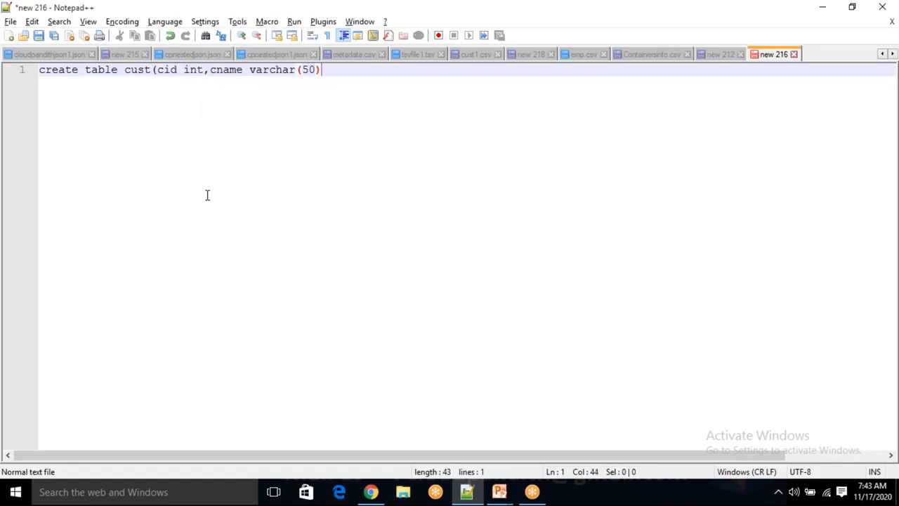
pyautogui.write(')')
# - Duplicate the create table statement onto three more lines below the original
pyautogui.hotkey('ctrl', 'a')
pyautogui.hotkey('ctrl', 'c')
pyautogui.press('End')
pyautogui.press('Return')
pyautogui.hotkey('ctrl', 'v')
pyautogui.press('Return')
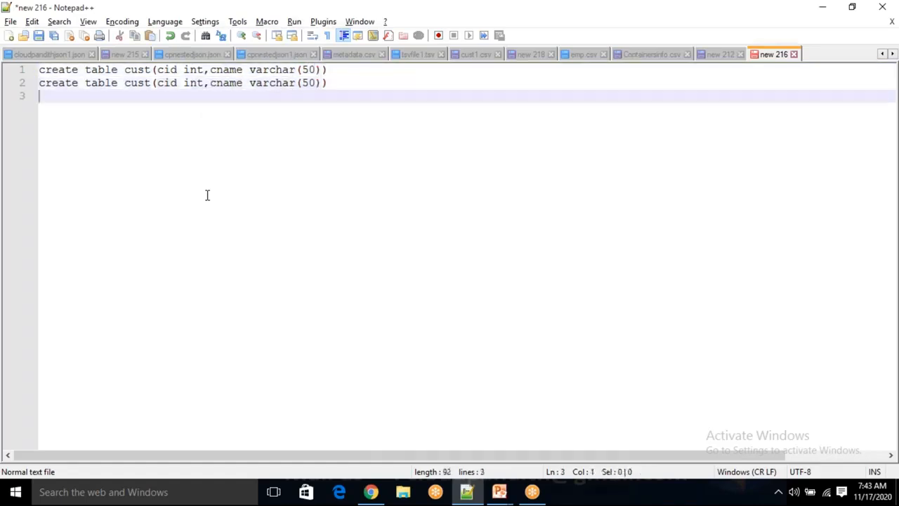
pyautogui.hotkey('ctrl', 'v')
pyautogui.press('Return')
pyautogui.hotkey('ctrl', 'v')
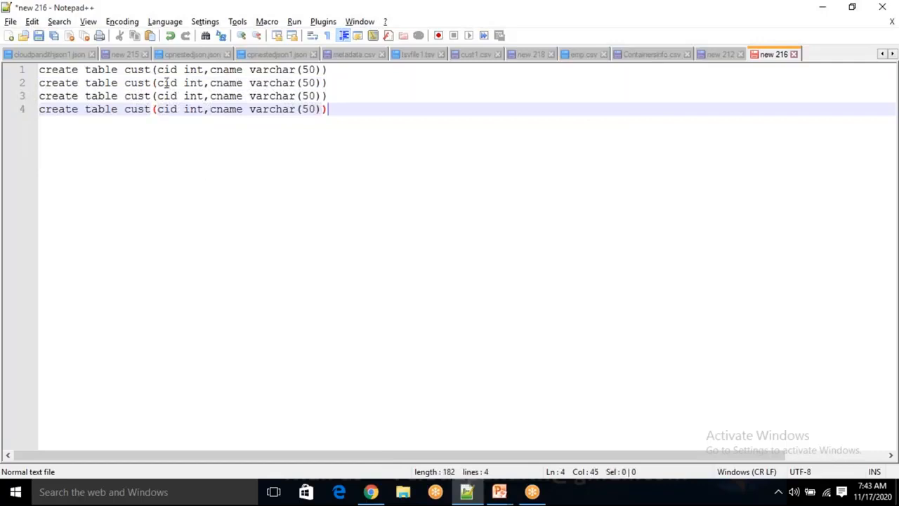
# - Rename the tables in the second, third and fourth statements to emp, product and dept
pyautogui.doubleClick(136, 83)
pyautogui.write('emp')
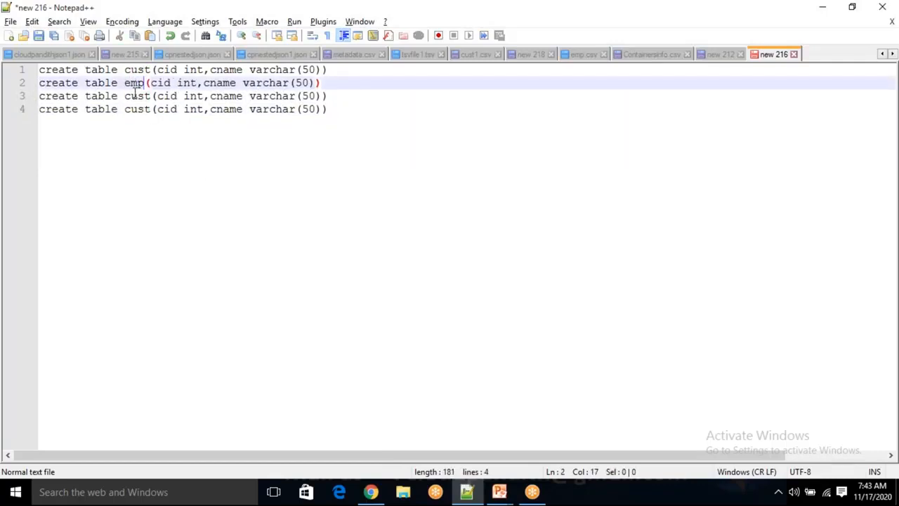
pyautogui.doubleClick(137, 95)
pyautogui.write('product')
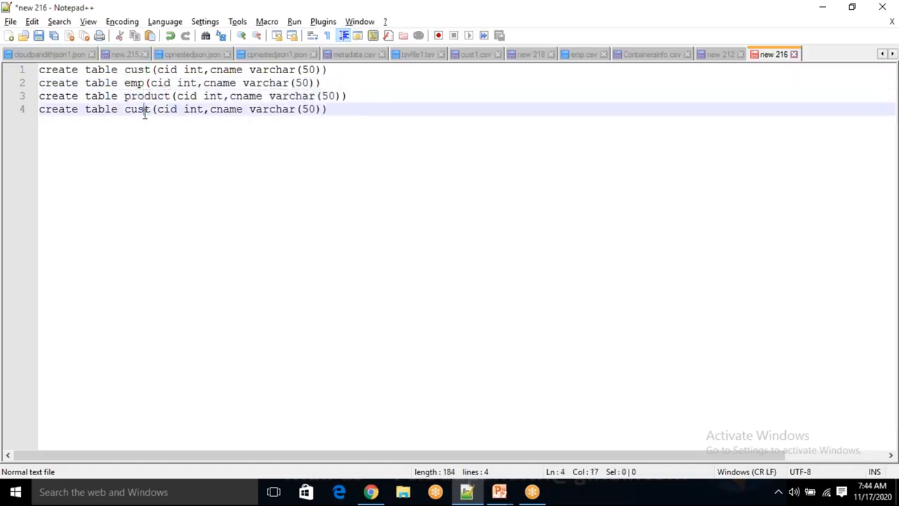
pyautogui.doubleClick(144, 110)
pyautogui.press('BackSpace')
pyautogui.write('dept')
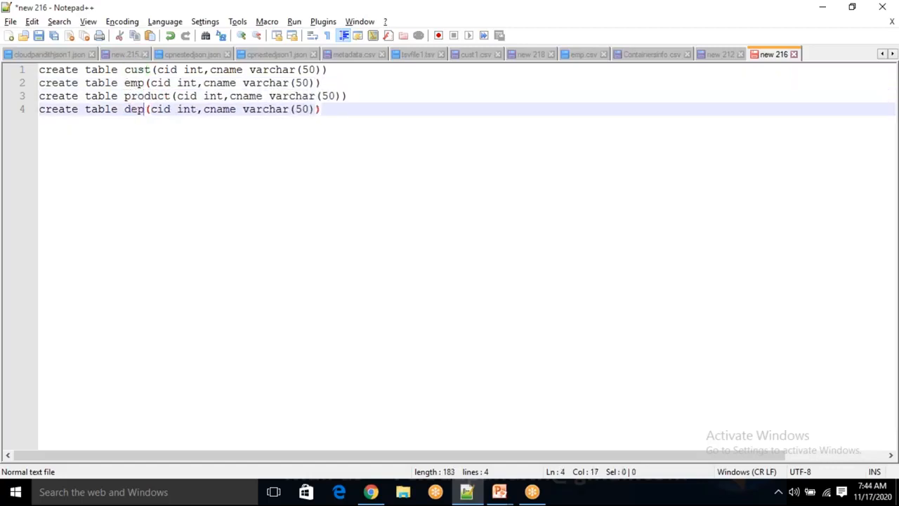
# - Rename the emp table's columns to eid and ename
pyautogui.click(158, 83)
pyautogui.press('BackSpace')
pyautogui.write('e')
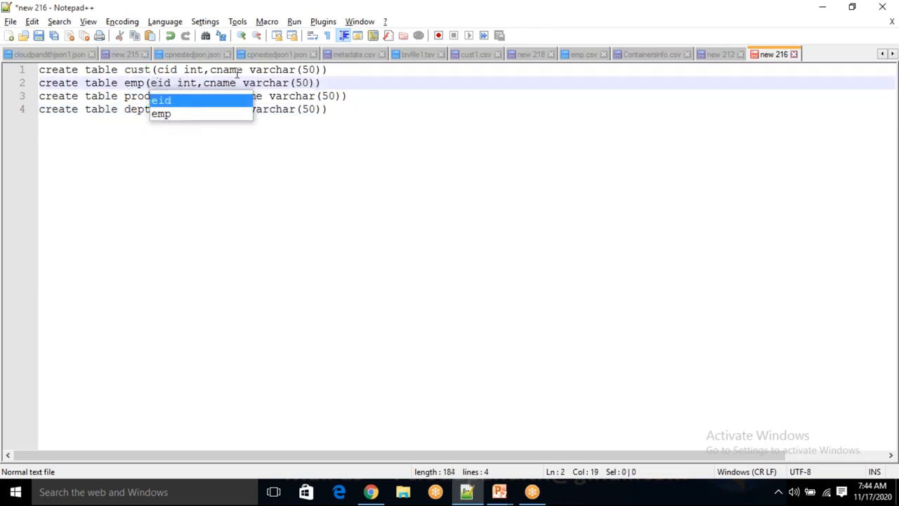
pyautogui.click(208, 83)
pyautogui.press('BackSpace')
pyautogui.write('e')
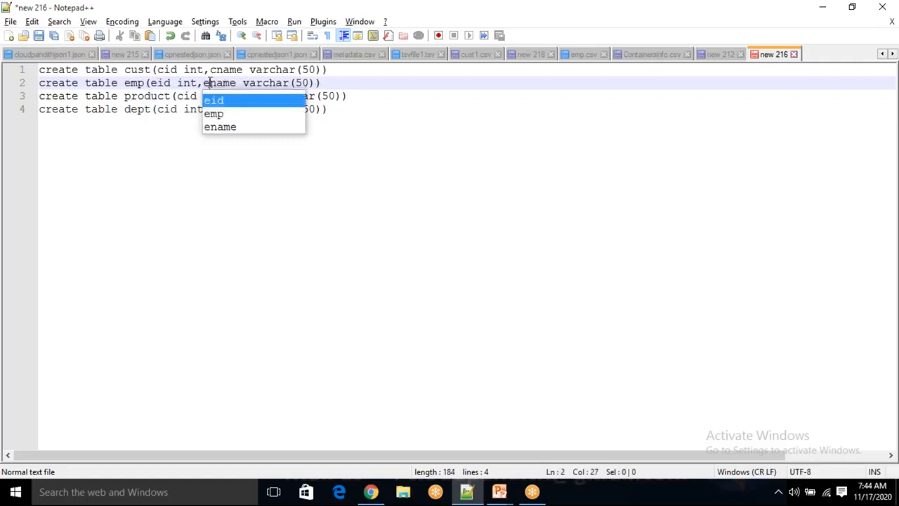
pyautogui.click(169, 135)
# - Rename the product table's columns to pid and pname in its create statement
pyautogui.click(184, 97)
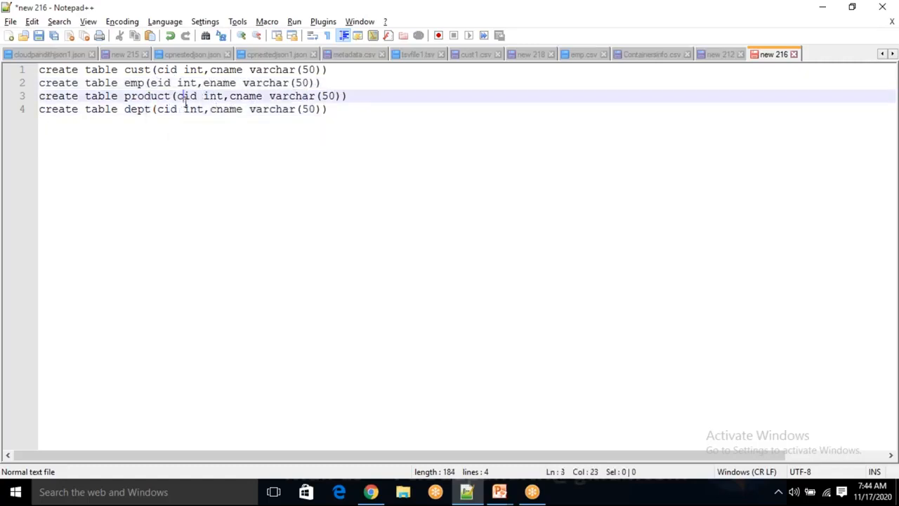
pyautogui.press('BackSpace')
pyautogui.write('p')
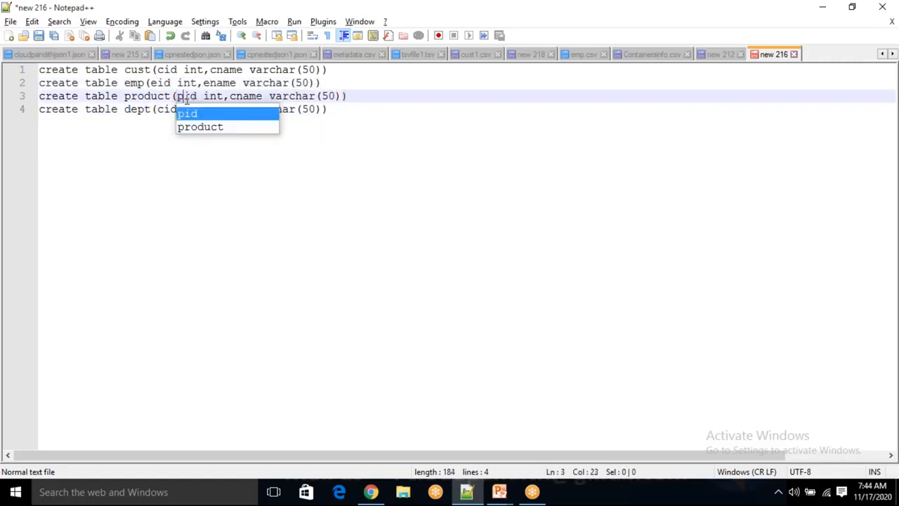
pyautogui.click(237, 99)
pyautogui.press('BackSpace')
pyautogui.write('p')
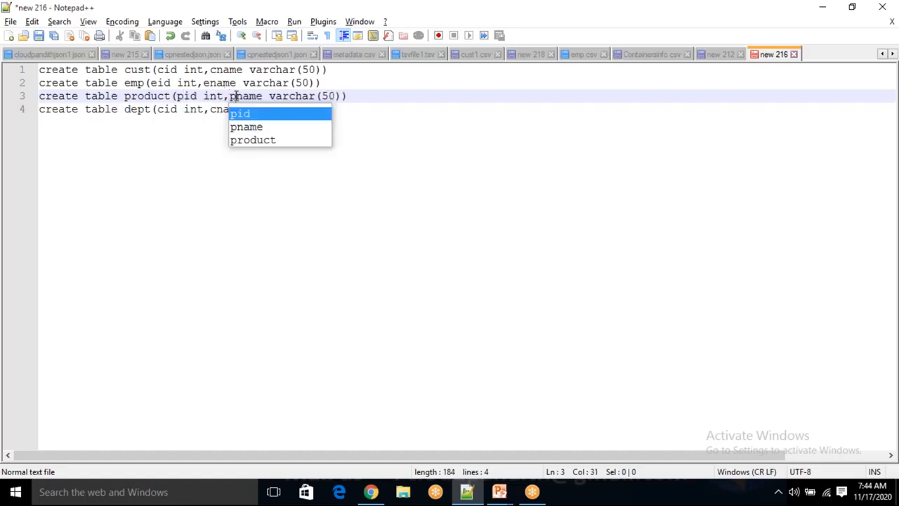
# - Rename the dept table's columns to did and dname in its create statement
pyautogui.click(163, 108)
pyautogui.press('BackSpace')
pyautogui.write('d')
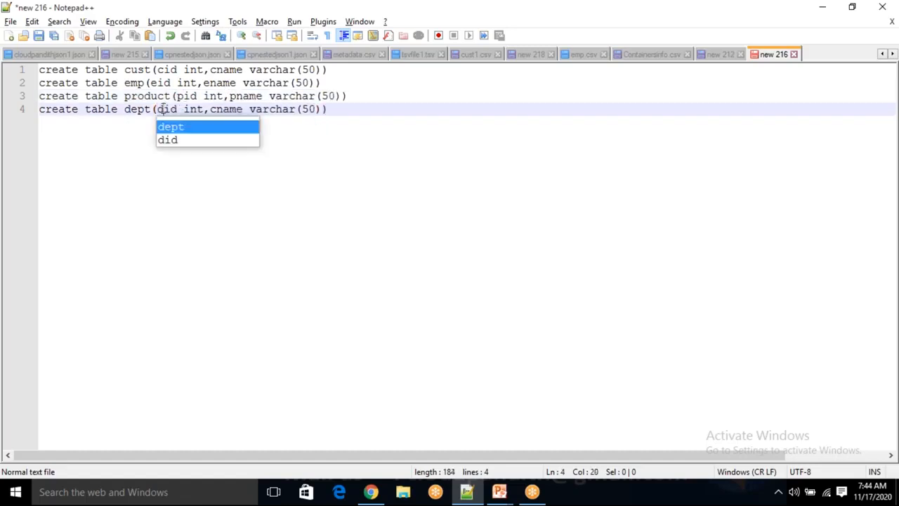
pyautogui.click(219, 110)
pyautogui.press('BackSpace')
pyautogui.write('d')
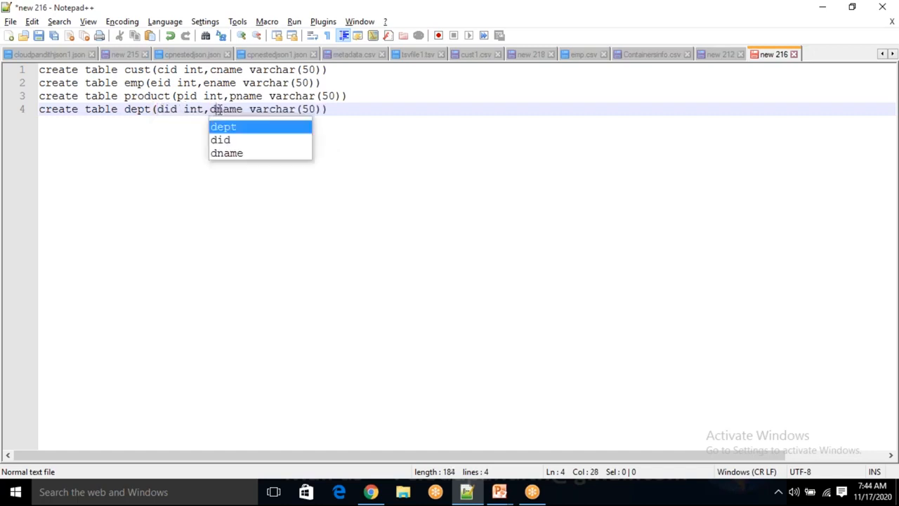
# - Below the create statements, begin an insert into cust values statement whose first row has ID 1 and a customer's name
pyautogui.press('End')
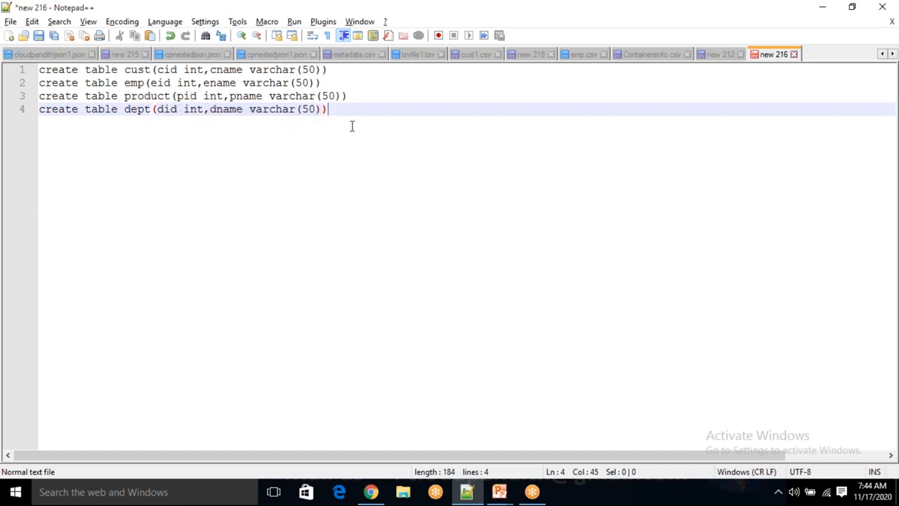
pyautogui.press('Return')
pyautogui.press('Return')
pyautogui.press('Return')
pyautogui.press('Return')
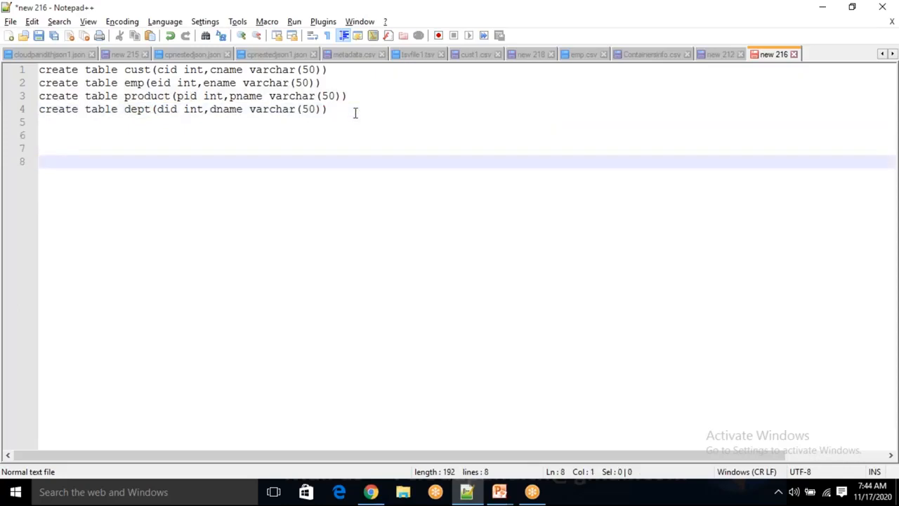
pyautogui.write('insert into cust val')
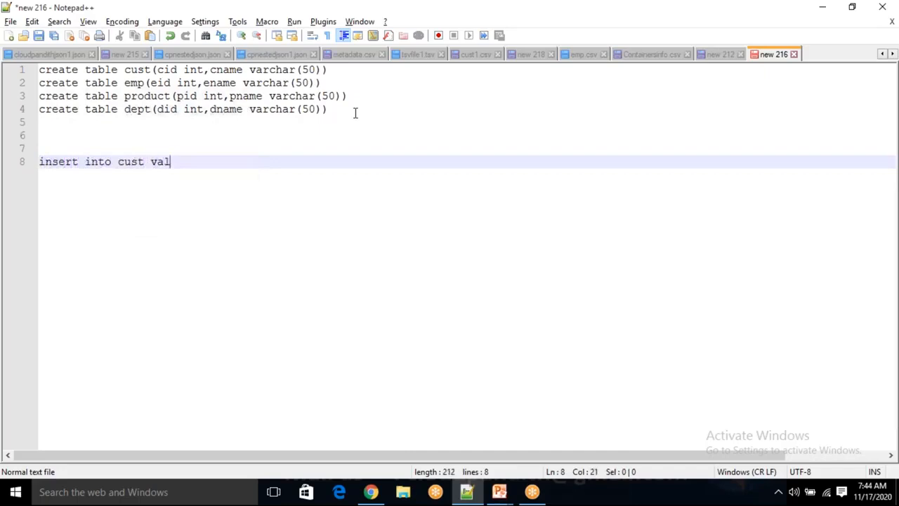
pyautogui.write("ues(1,'a")
pyautogui.press('BackSpace')
pyautogui.press('BackSpace')
pyautogui.write("'rama'),")
# - Add rows with IDs 2 and 3 and customer names to finish the cust insert statement
pyautogui.press('Return')
pyautogui.write('(')
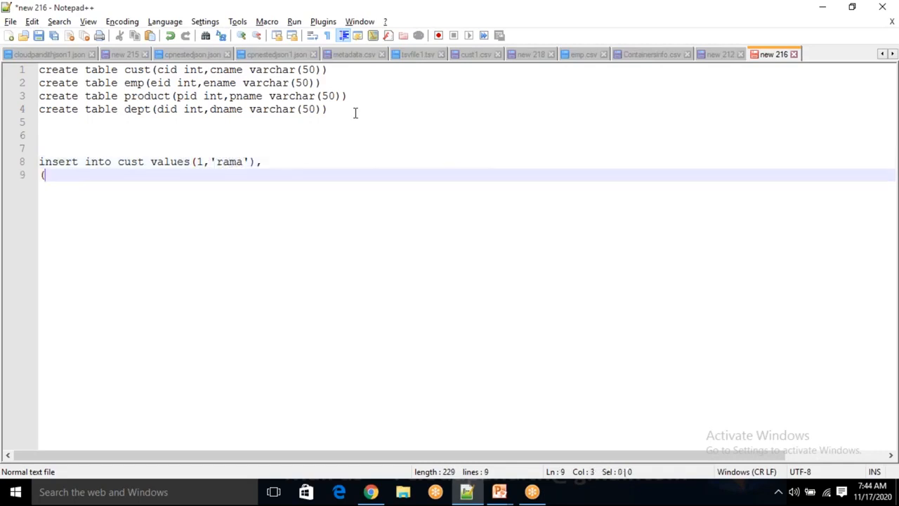
pyautogui.write("2,'krishna'),")
pyautogui.press('Return')
pyautogui.write("(3,'sai')")
# - Below the cust insert, begin an insert into emp values statement whose first row has ID 10 and an employee's name
pyautogui.press('Return')
pyautogui.press('Return')
pyautogui.press('Return')
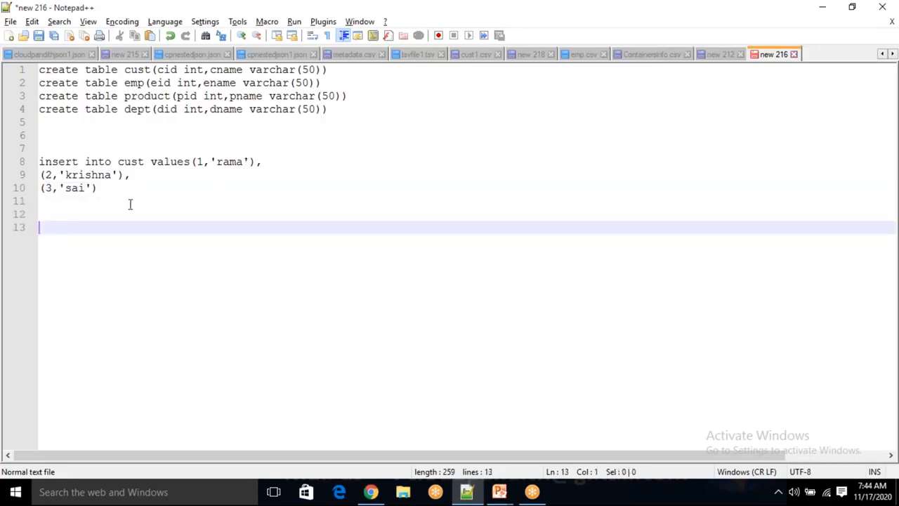
pyautogui.write('insert into emp val')
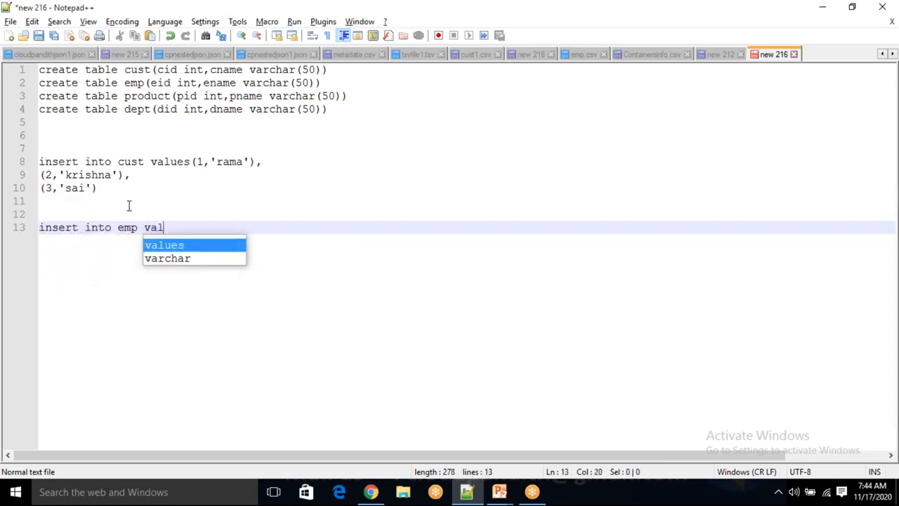
pyautogui.write("ues(10,''")
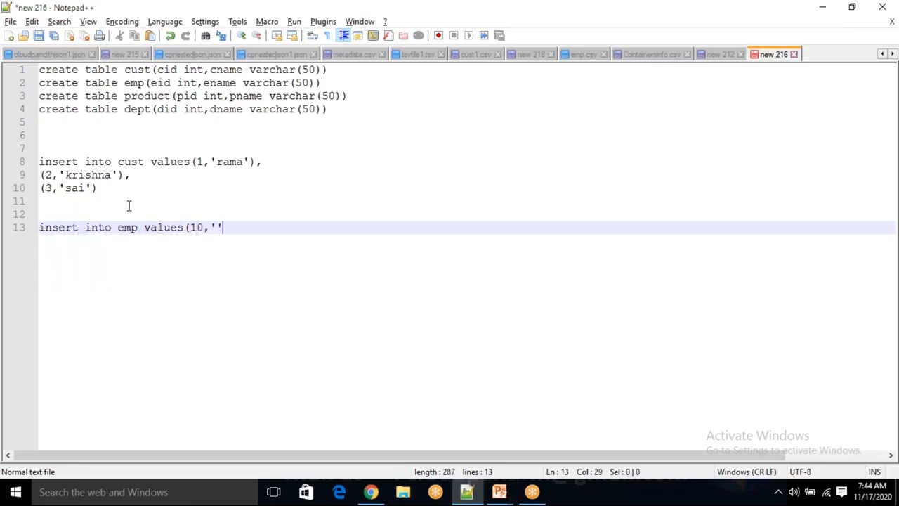
pyautogui.write('david')
pyautogui.write('),')
# - Add rows with IDs 11 and 12 and employee names to finish the emp insert statement
pyautogui.press('Return')
pyautogui.write("(11,''")
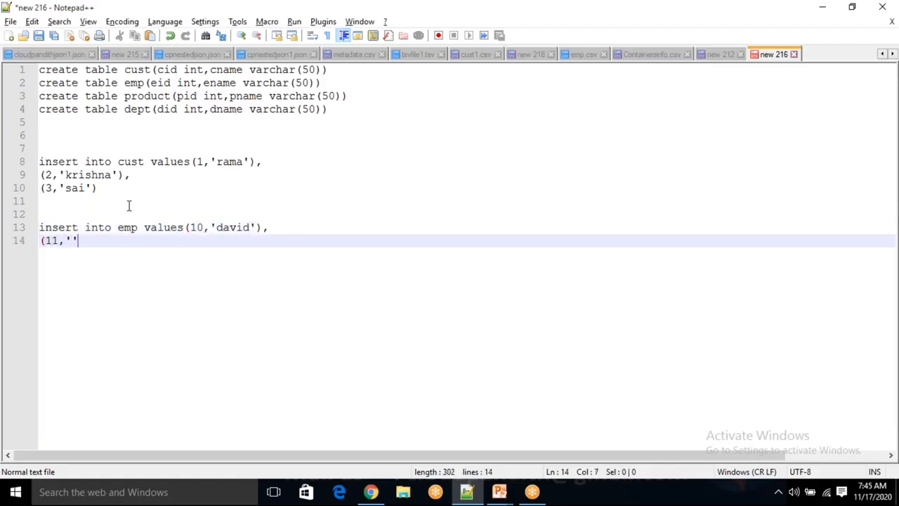
pyautogui.press('Left')
pyautogui.write('sam')
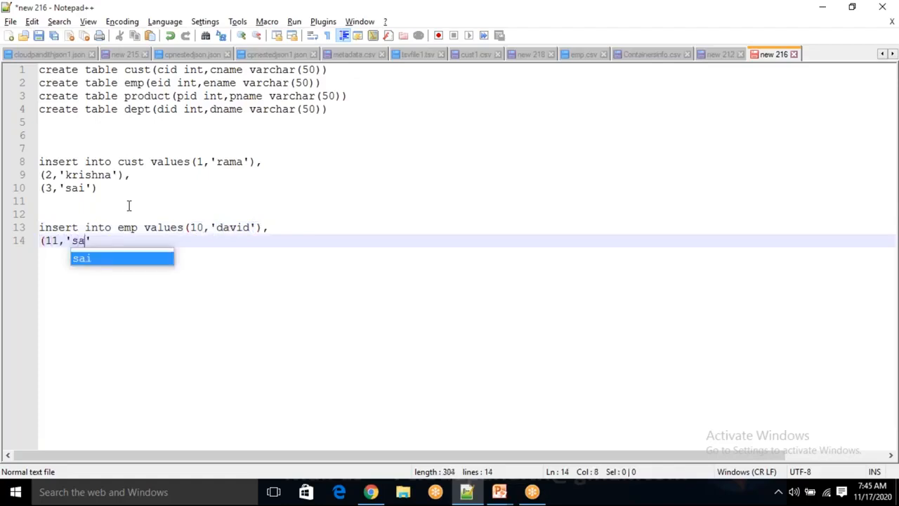
pyautogui.press('Right')
pyautogui.write('),')
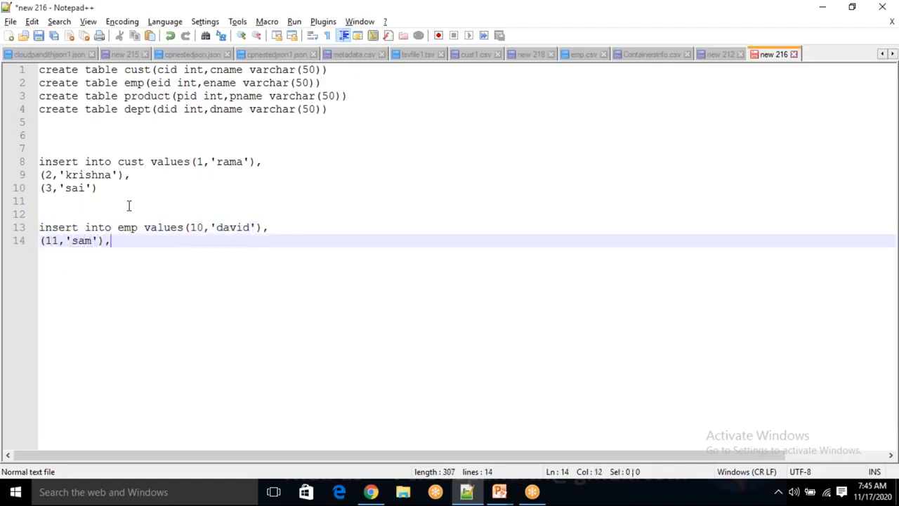
pyautogui.press('Return')
pyautogui.write('(12')
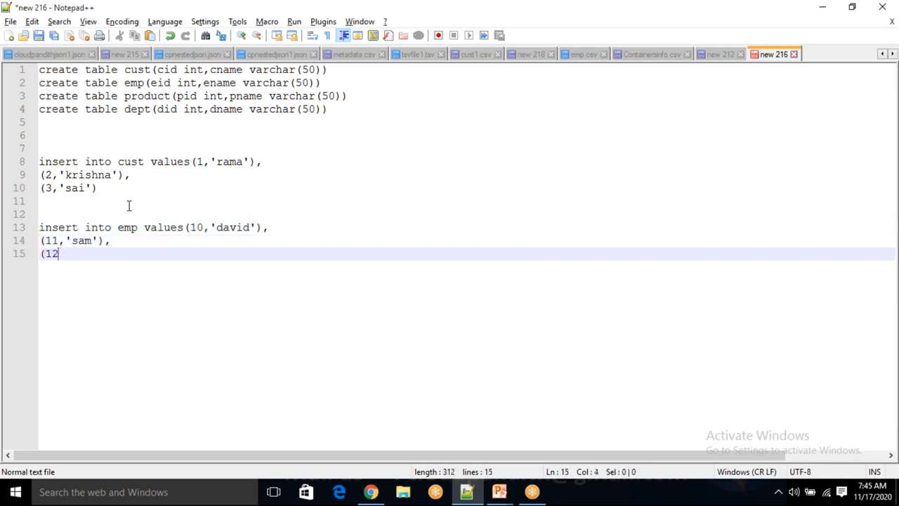
pyautogui.write(",''")
pyautogui.write('michel')
pyautogui.write(')')
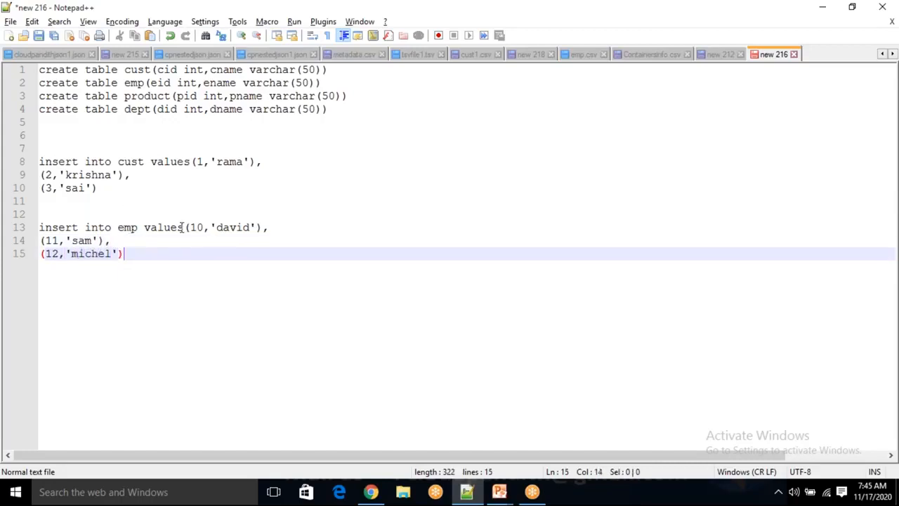
pyautogui.moveTo(146, 255); pyautogui.dragTo(137, 243)
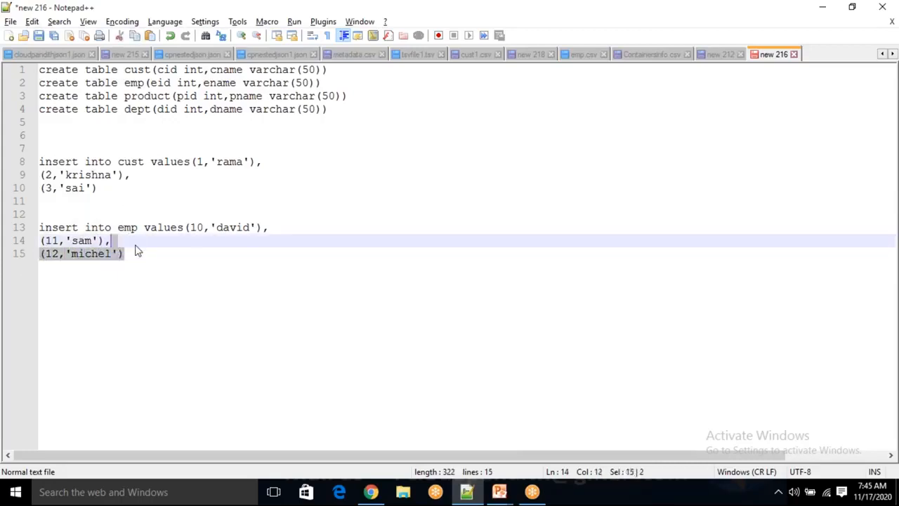
pyautogui.click(128, 227)
pyautogui.doubleClick(129, 227)
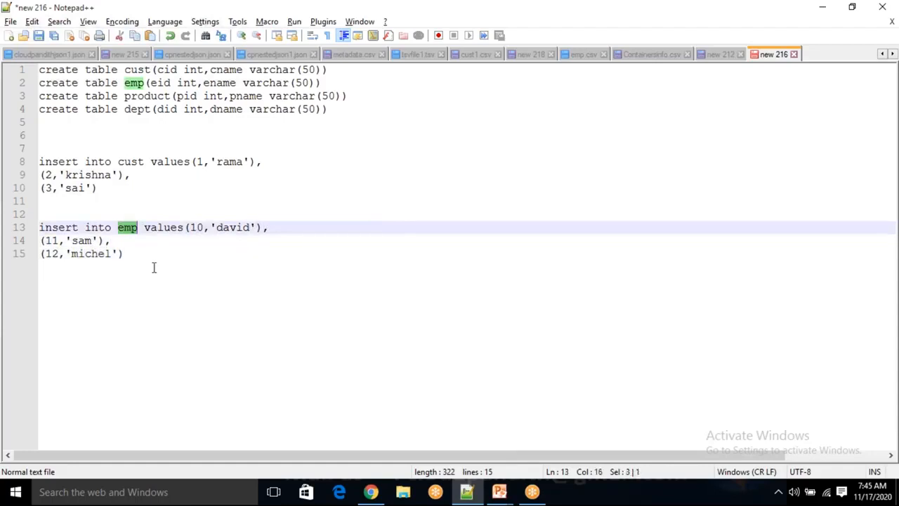
# - Below the emp insert, begin the statement insert into product values with the first row (111,'laptop')
pyautogui.click(156, 258)
pyautogui.press('Return')
pyautogui.press('Return')
pyautogui.write('ins')
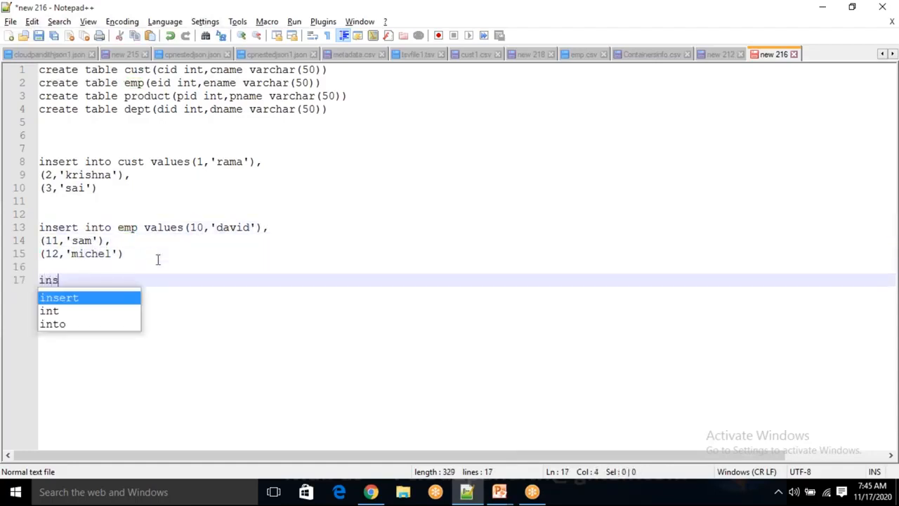
pyautogui.write('ert into pr')
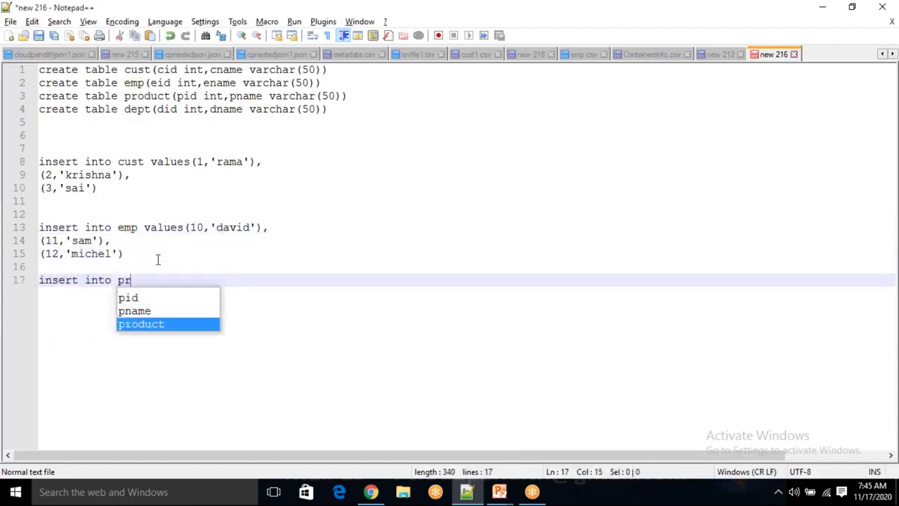
pyautogui.write('odu')
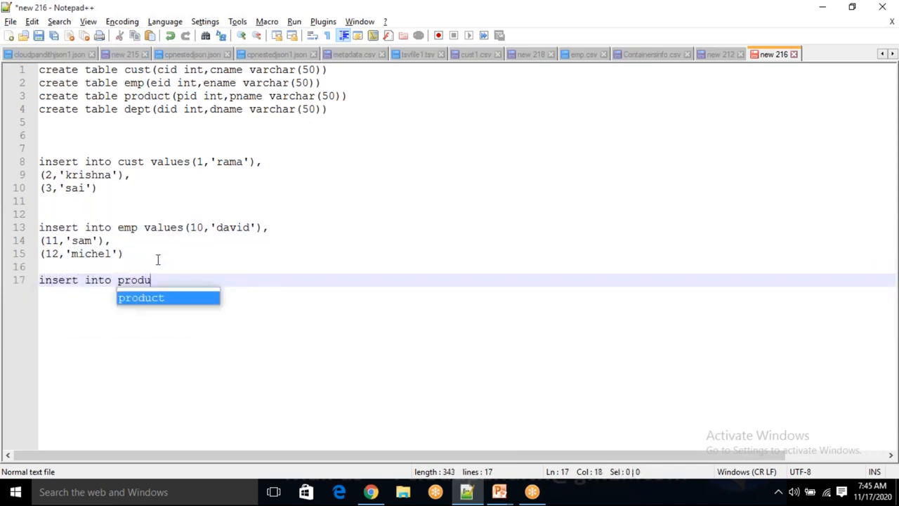
pyautogui.write('ct values(1')
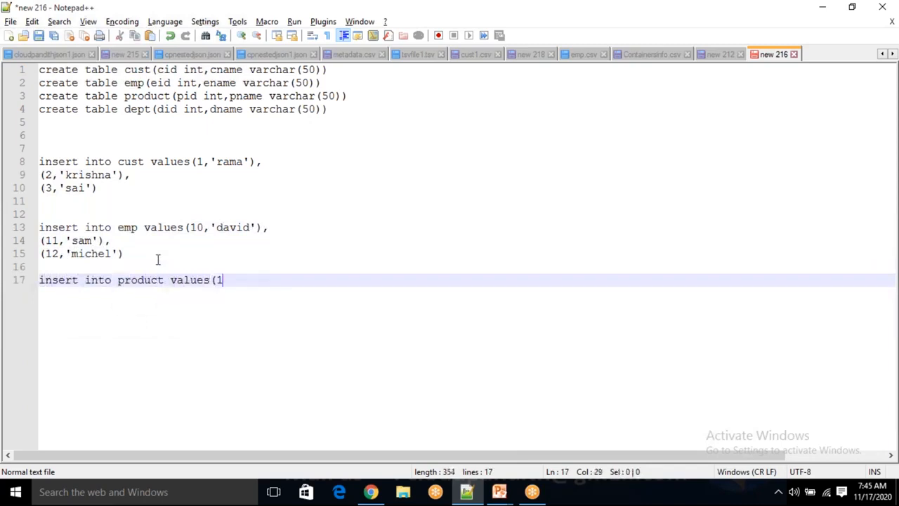
pyautogui.press('BackSpace')
pyautogui.write("111,'laptop'),")
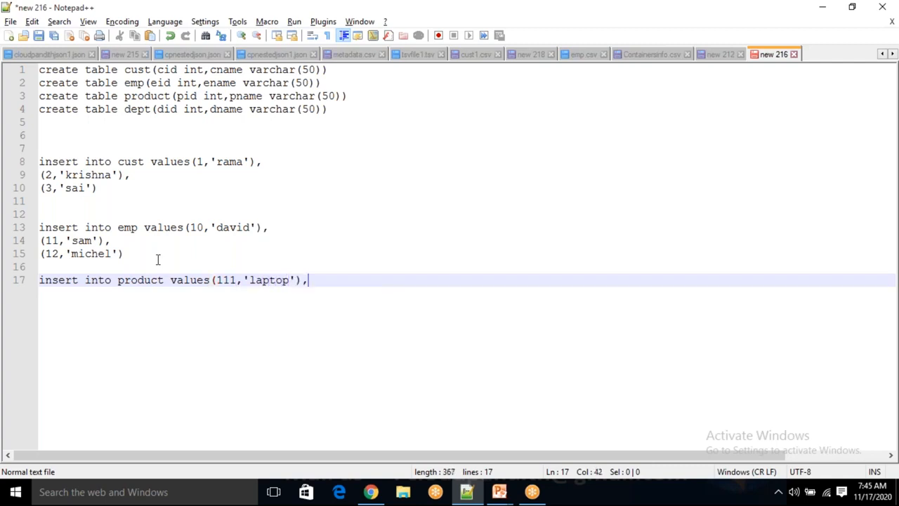
# - Add the row (222,'mobile') to the product insert statement, followed by a comma
pyautogui.press('Return')
pyautogui.write('(222')
pyautogui.write(",''")
pyautogui.write('mobile')
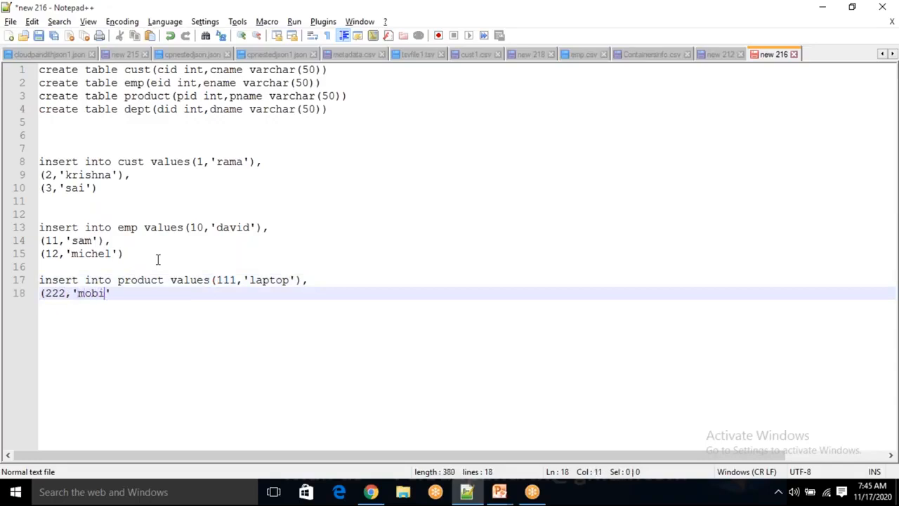
pyautogui.write('),')
# - Finish the product insert statement with the row (333,'keyboard')
pyautogui.press('Return')
pyautogui.write('()')
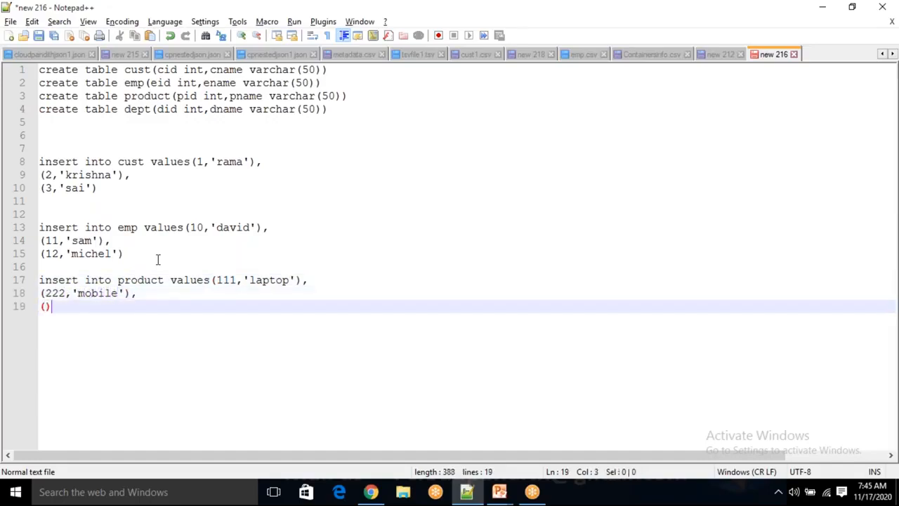
pyautogui.write("333,''")
pyautogui.press('Left')
pyautogui.write('keybor')
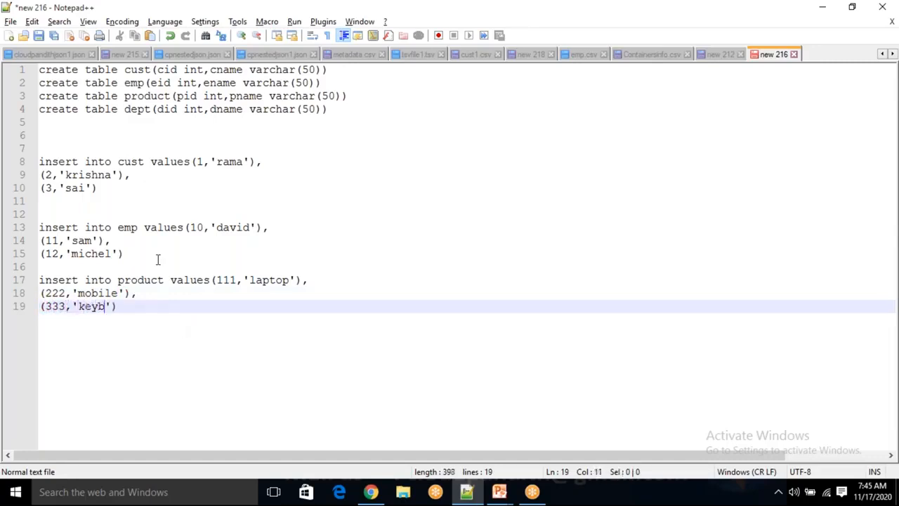
pyautogui.press('BackSpace')
pyautogui.write('ard')
# - Below the product insert, begin the statement insert into dept values with the first row (100,'HR')
pyautogui.press('End')
pyautogui.press('Return')
pyautogui.press('Return')
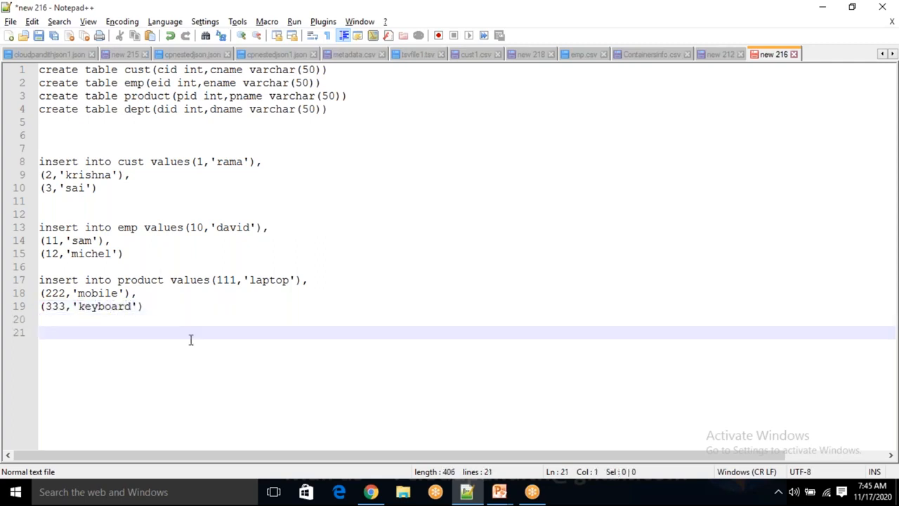
pyautogui.press('Return')
pyautogui.write('inse')
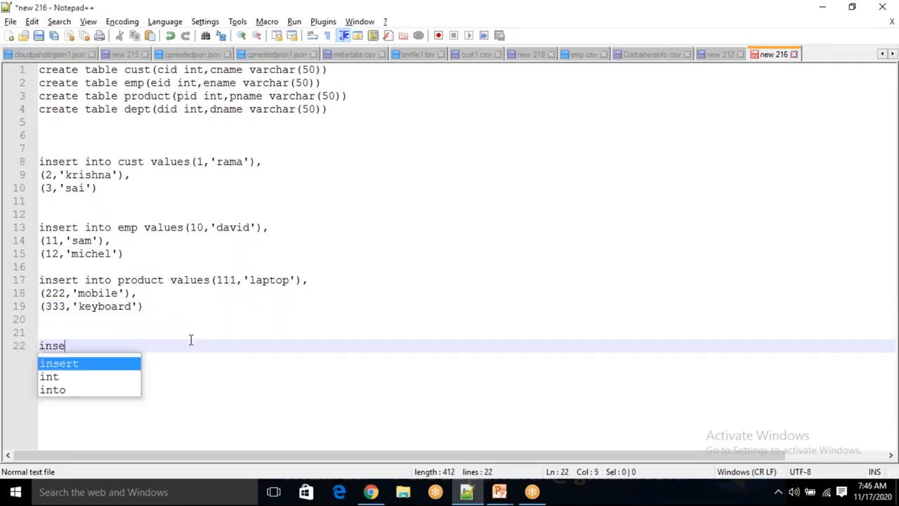
pyautogui.write('rt into dept values')
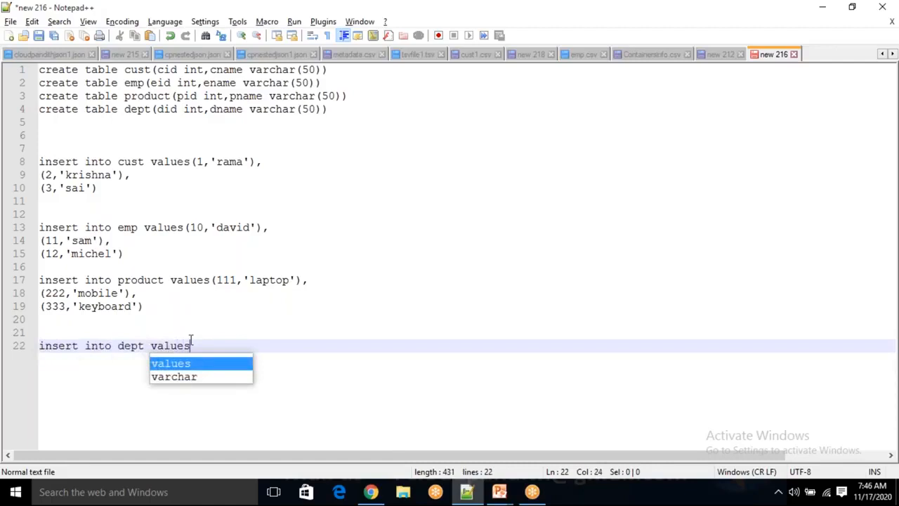
pyautogui.write('()')
pyautogui.press('Left')
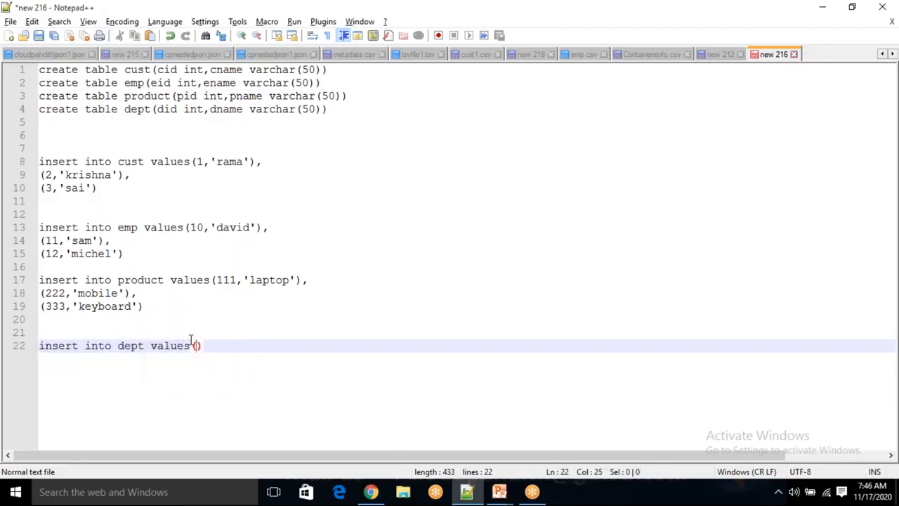
pyautogui.write("100,''")
pyautogui.press('Left')
pyautogui.write('HR')
pyautogui.press('Right')
pyautogui.press('Right')
pyautogui.write(',')
# - Add the row (200,'dev') to the dept insert statement, followed by a comma
pyautogui.press('Return')
pyautogui.write('(')
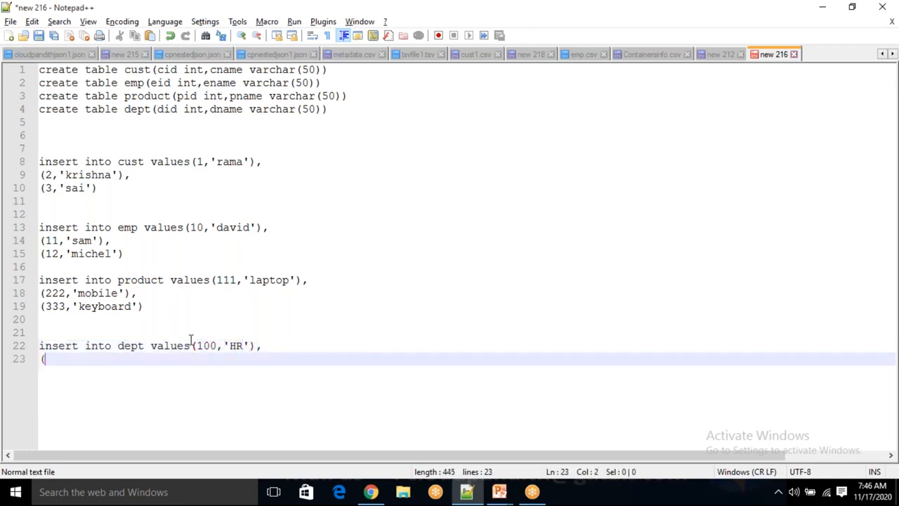
pyautogui.write("200,''")
pyautogui.press('Left')
pyautogui.write('dev')
pyautogui.press('Right')
pyautogui.write(')')
pyautogui.press('Return')
pyautogui.press('BackSpace')
pyautogui.write(',')
# - Finish the dept insert statement with the row (300,'testing') and leave blank space below it
pyautogui.press('Return')
pyautogui.write('(3')
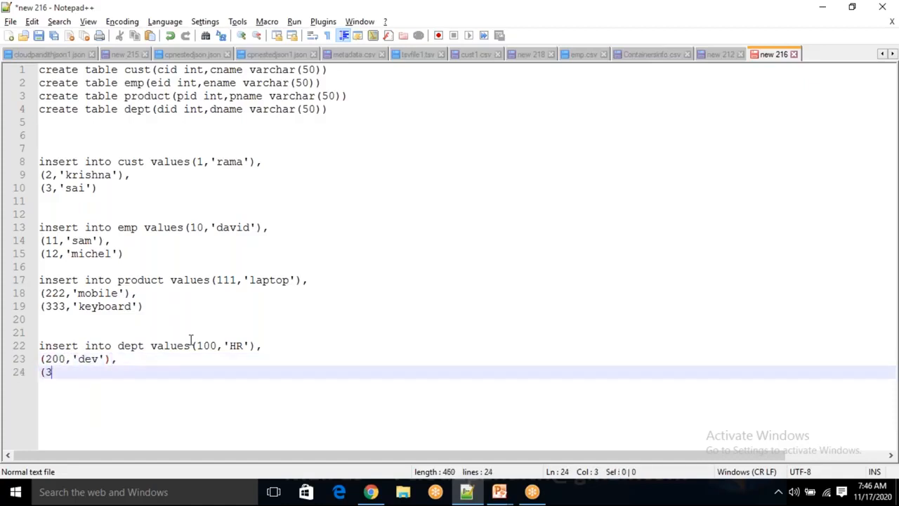
pyautogui.write("00,'")
pyautogui.write('testing')
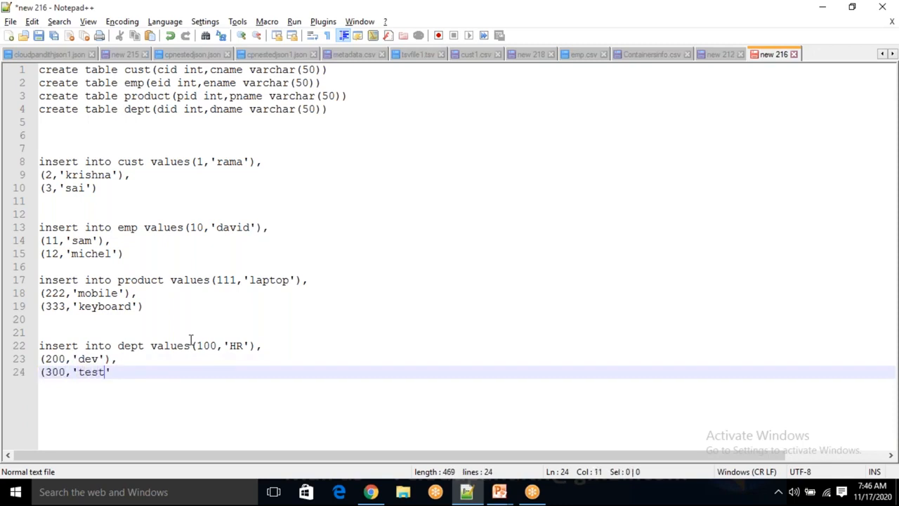
pyautogui.write("')")
pyautogui.press('Return')
pyautogui.press('Return')
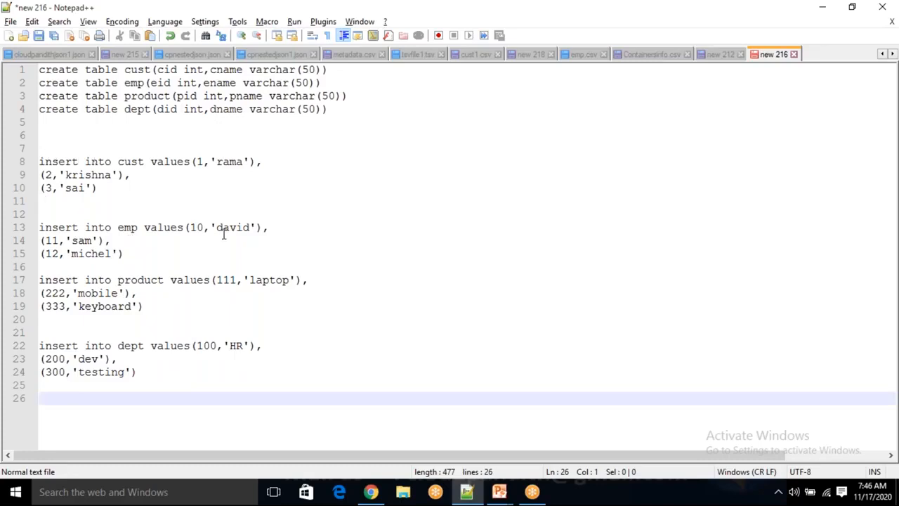
# - Leave blank lines below the dept insert statement and begin a new create table statement
pyautogui.click(156, 376)
pyautogui.press('Return')
pyautogui.press('Return')
pyautogui.press('Return')
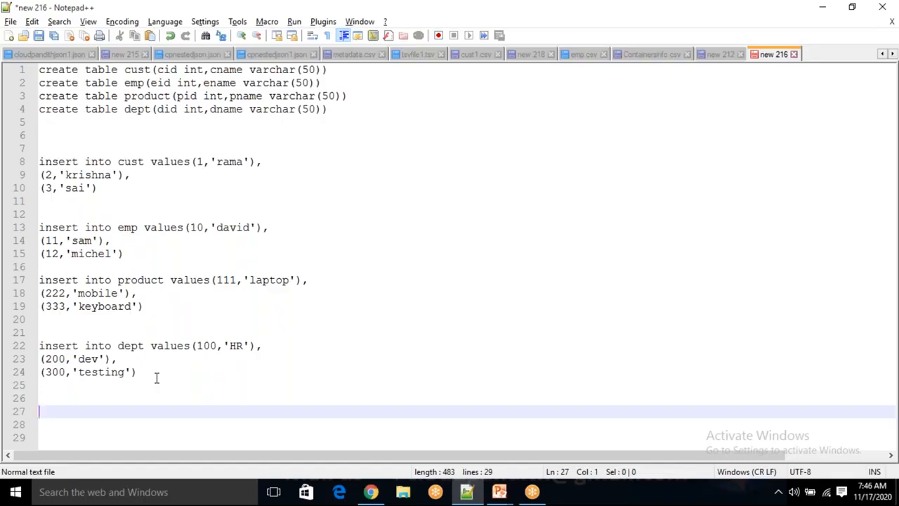
pyautogui.write('create table')
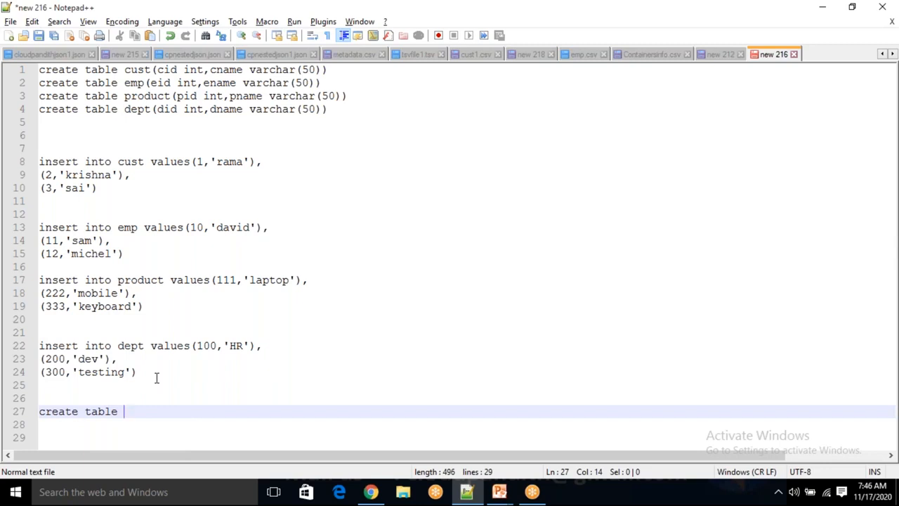
pyautogui.write('cloudpan')
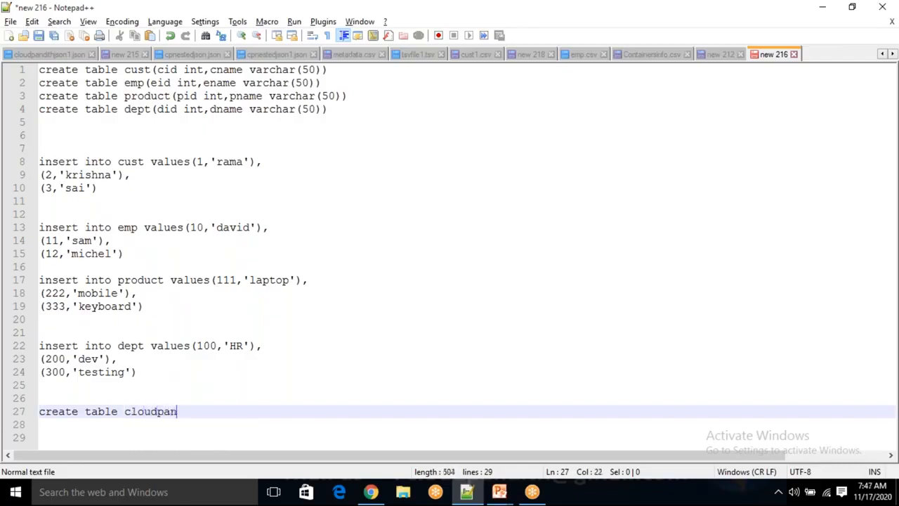
# - Name the new table cloudpandithtables and define its first column as sourceschema varchar(50) inside parentheses
pyautogui.write('dithtables')
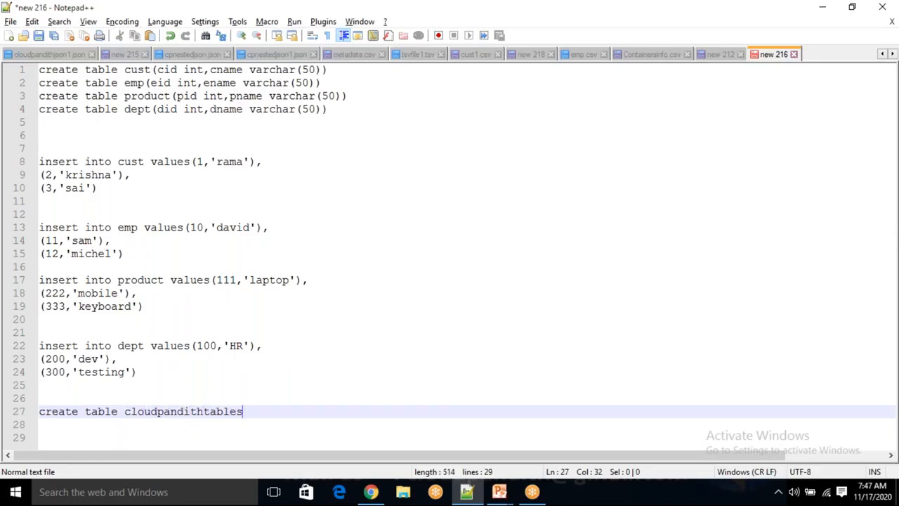
pyautogui.write('()')
pyautogui.press('Left')
pyautogui.write('sourceschema')
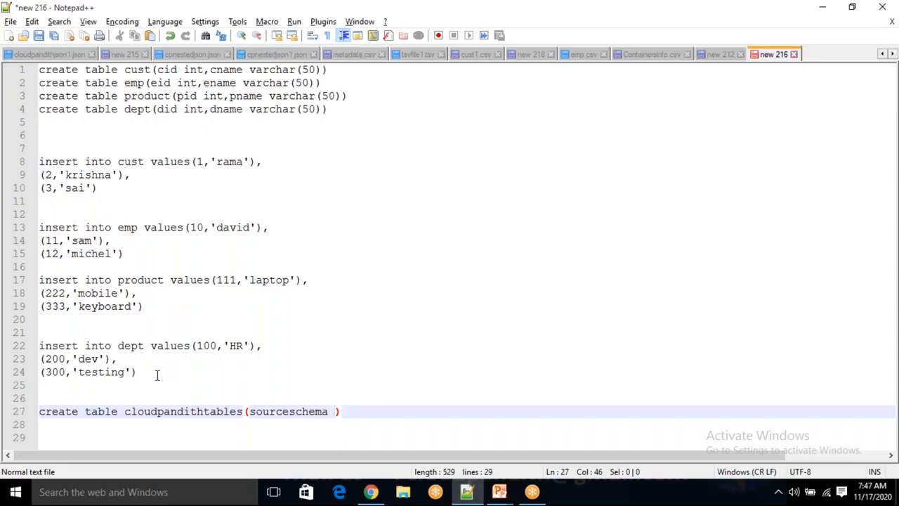
pyautogui.write('varchar(5')
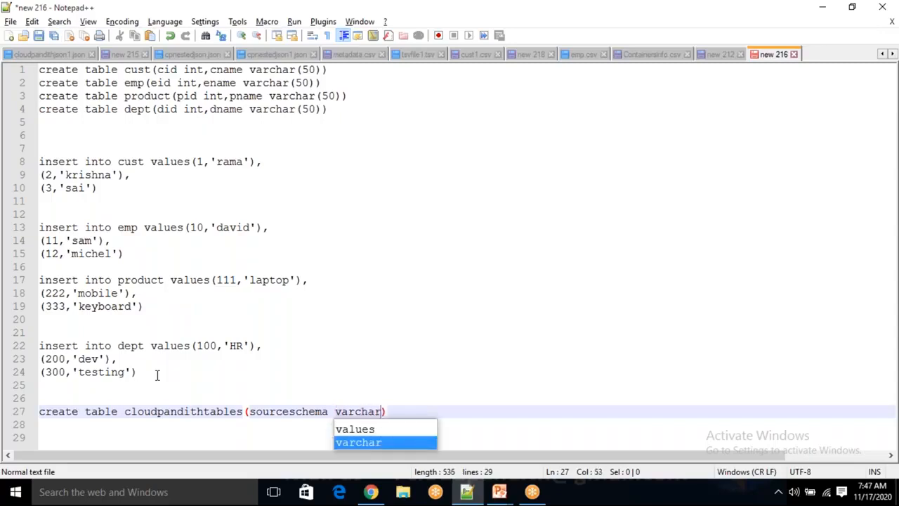
pyautogui.write('0)')
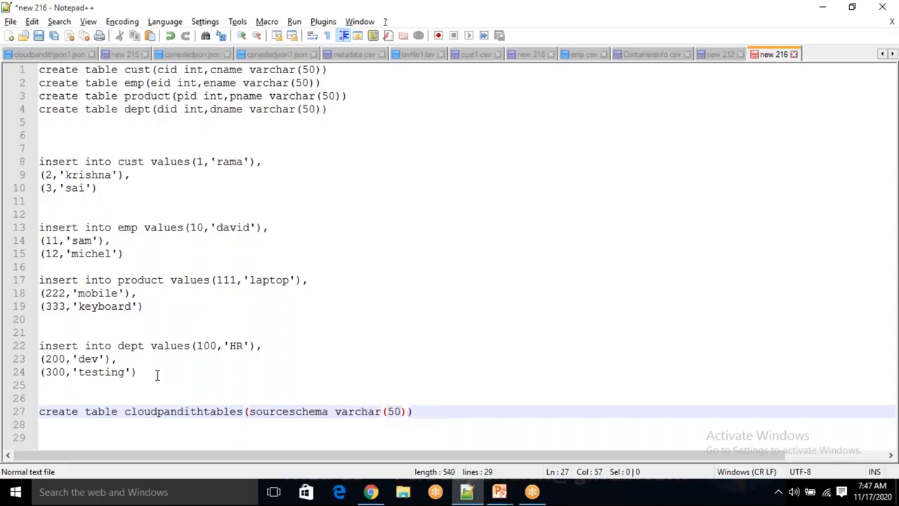
pyautogui.write(',')
# - Set the sourceschema column's varchar length to 10 and follow its definition with a comma
pyautogui.press('Left')
pyautogui.press('Left')
pyautogui.press('BackSpace')
pyautogui.press('BackSpace')
pyautogui.write('10')
pyautogui.press('Right')
pyautogui.press('Right')
# - Add the column sourcetable varchar(50) to the cloudpandithtables definition, followed by a comma
pyautogui.write('sourcve')
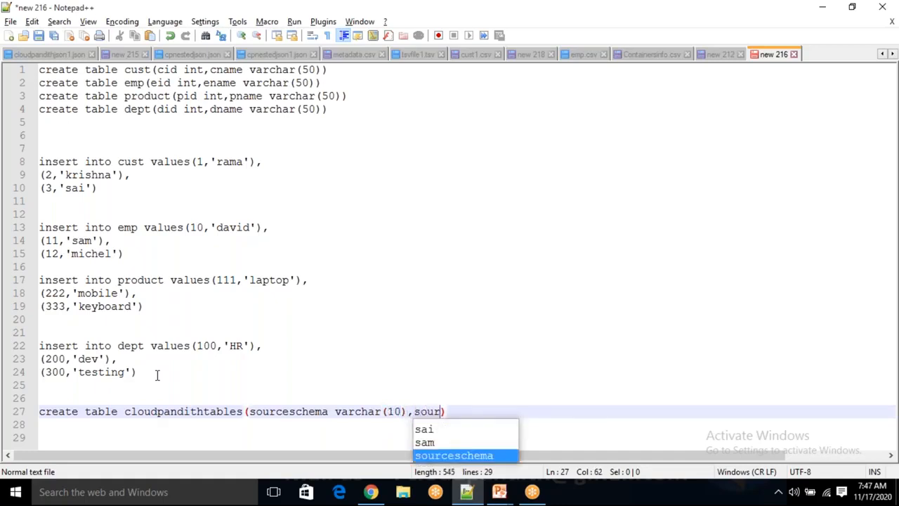
pyautogui.press('BackSpace')
pyautogui.press('BackSpace')
pyautogui.write('etable ba')
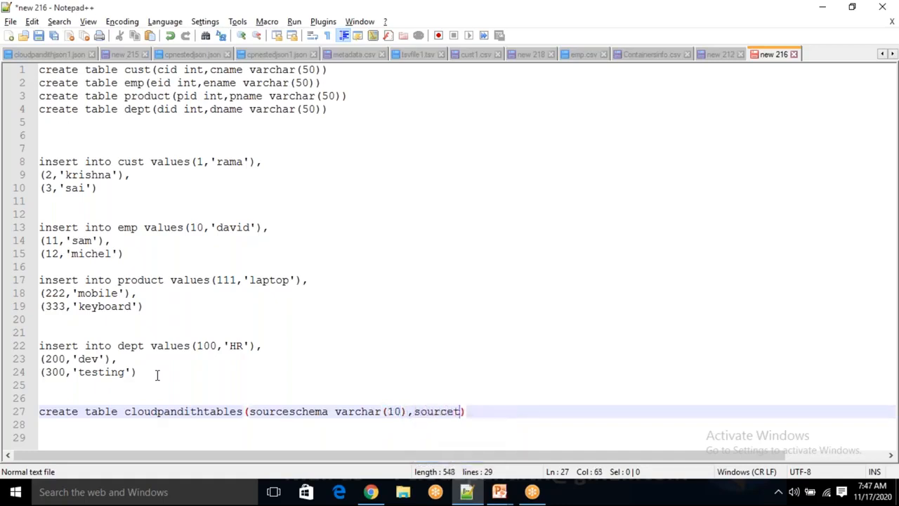
pyautogui.press('BackSpace')
pyautogui.press('BackSpace')
pyautogui.write('varchar')
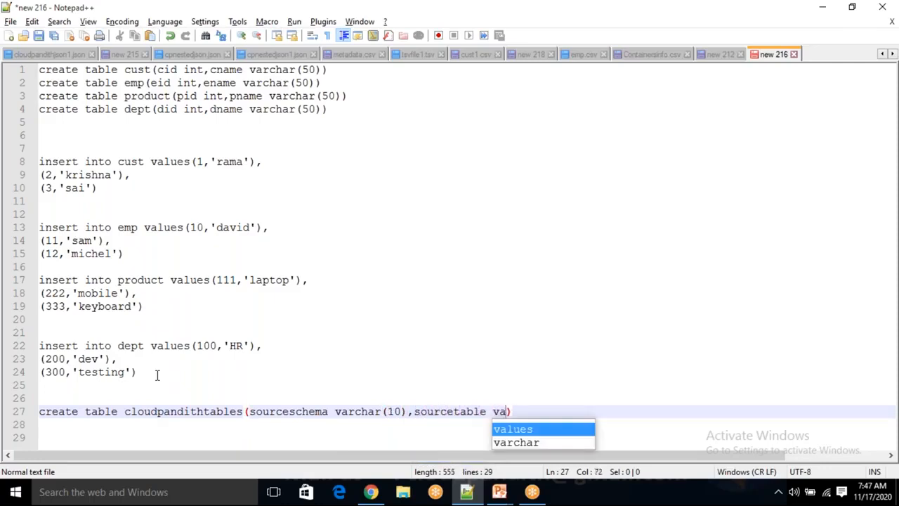
pyautogui.write('(50),')
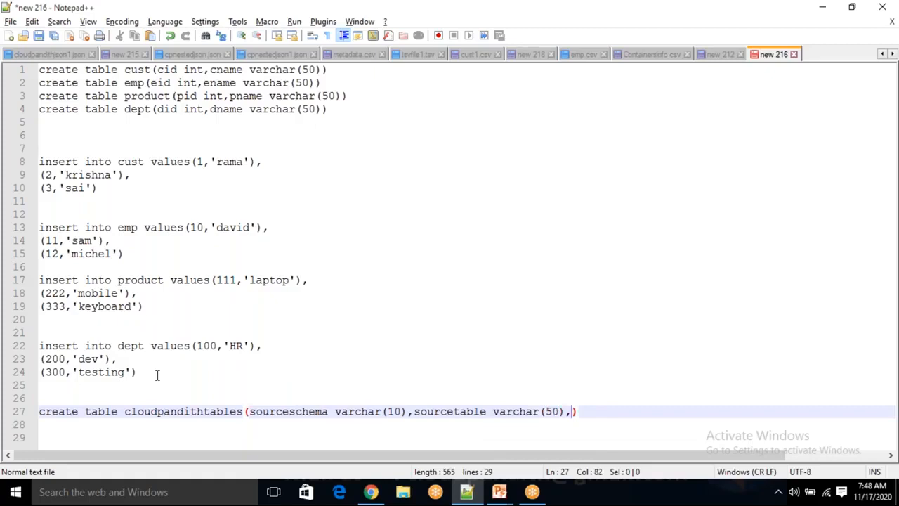
# - Add the column sinkcontainername varchar(50) to the cloudpandithtables definition, followed by a comma
pyautogui.write('sinkcontainername')
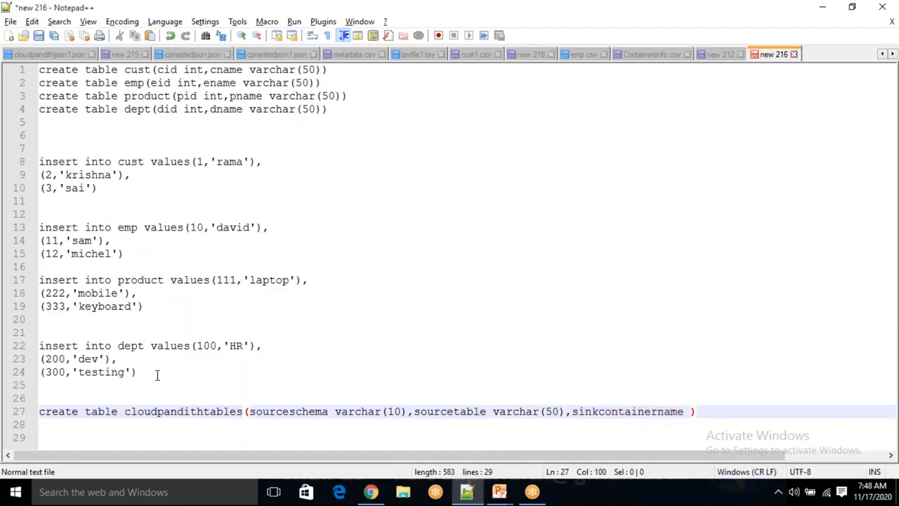
pyautogui.write(' varchar(50')
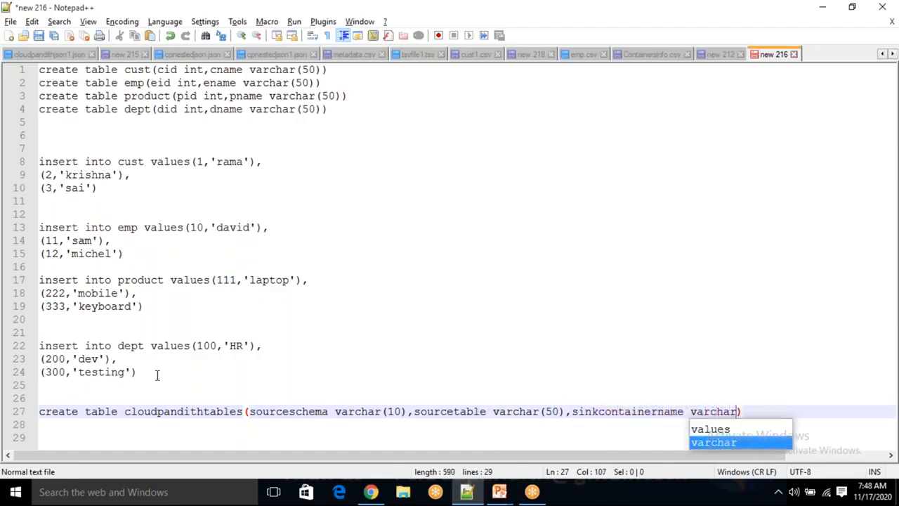
pyautogui.write('),')
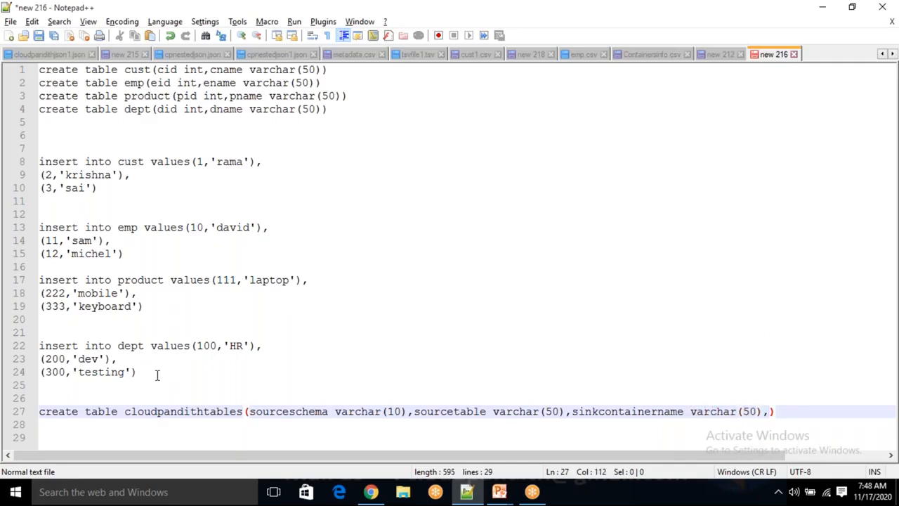
pyautogui.write('sinkfilename')
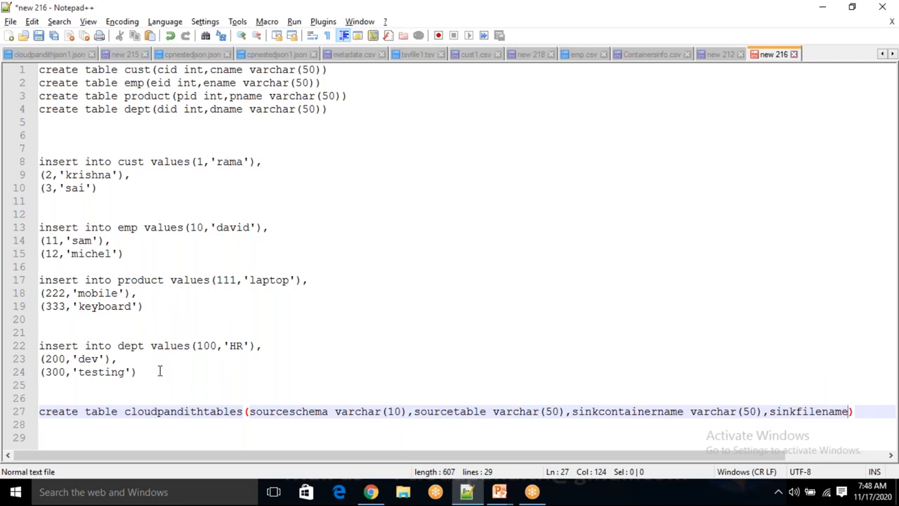
# - Add the column sinkfilename varchar(50) to the cloudpandithtables definition, followed by a comma
pyautogui.write('varchar(')
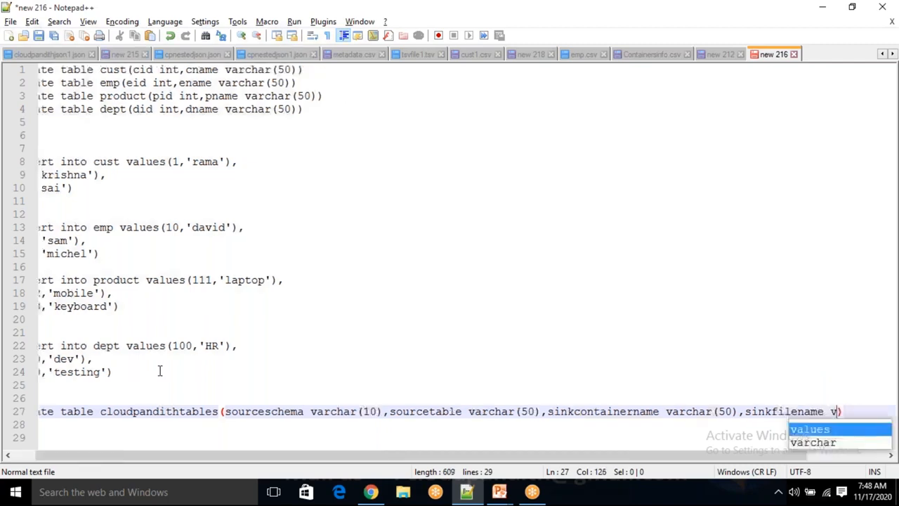
pyautogui.write('50),')
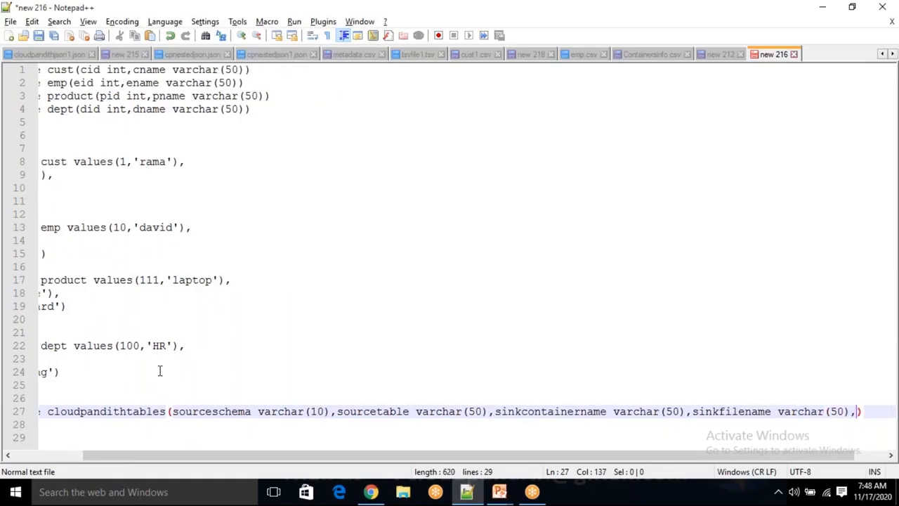
# - Add the column status varchar(50) to the cloudpandithtables definition
pyautogui.write('stats')
pyautogui.press('Insert')
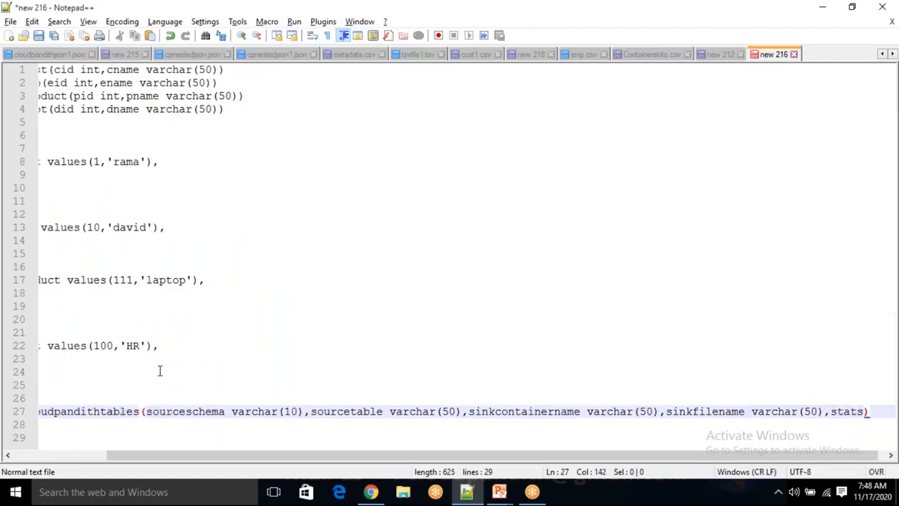
pyautogui.write('us')
pyautogui.press('Delete')
pyautogui.press('Insert')
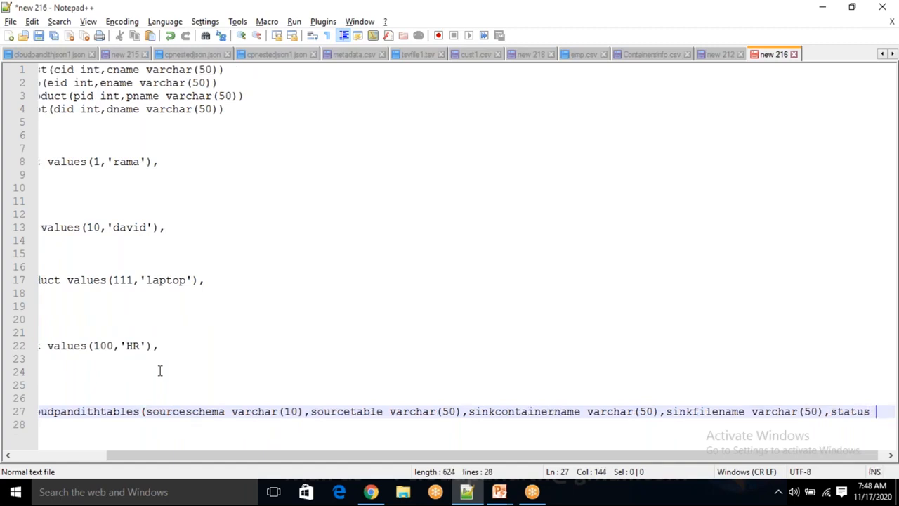
pyautogui.write('varchar')
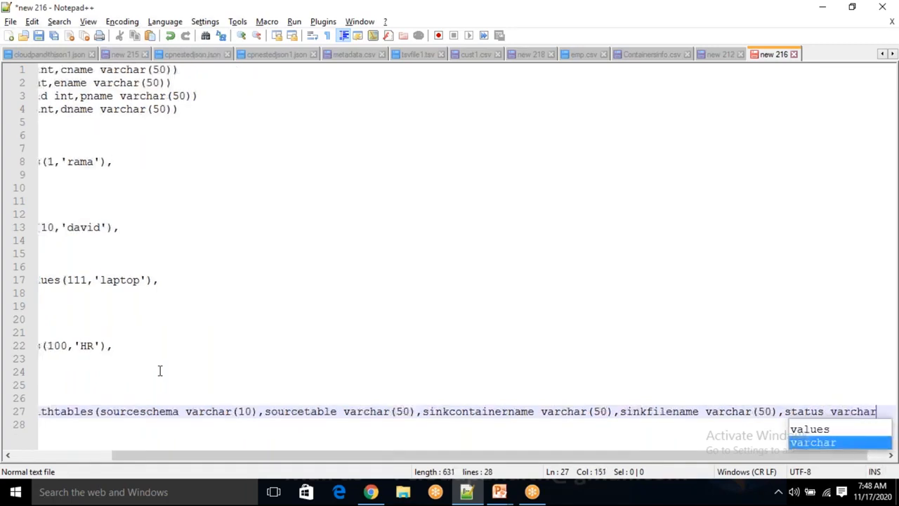
pyautogui.write('(50)')
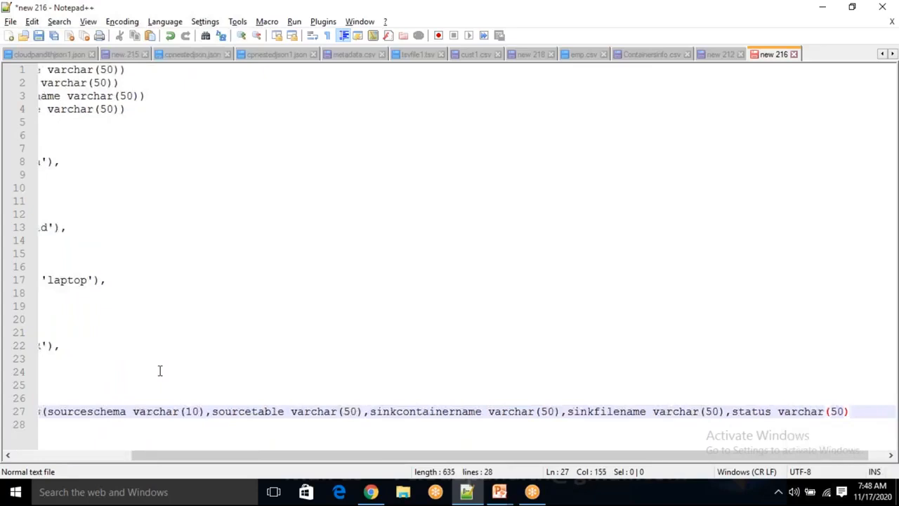
pyautogui.write(',')
# - Add the final column isactive int after a comma and close the cloudpandithtables definition
pyautogui.write('isac')
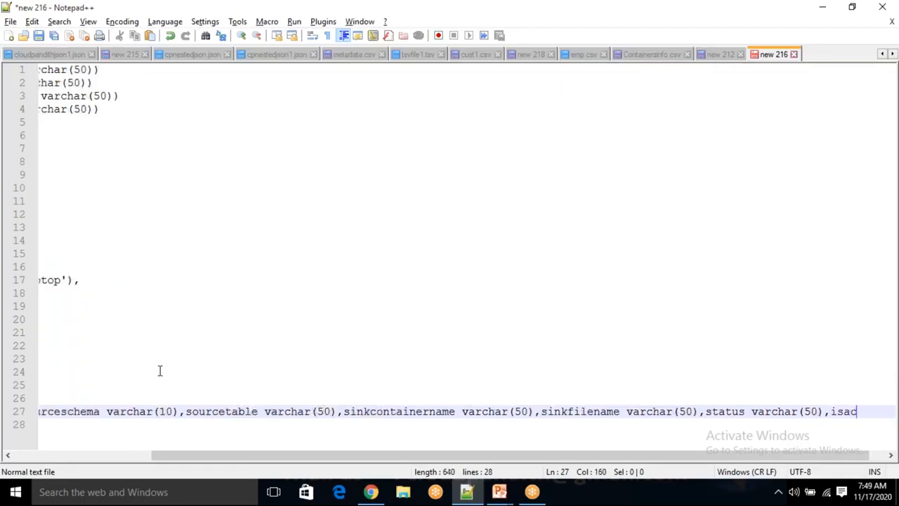
pyautogui.write('tive')
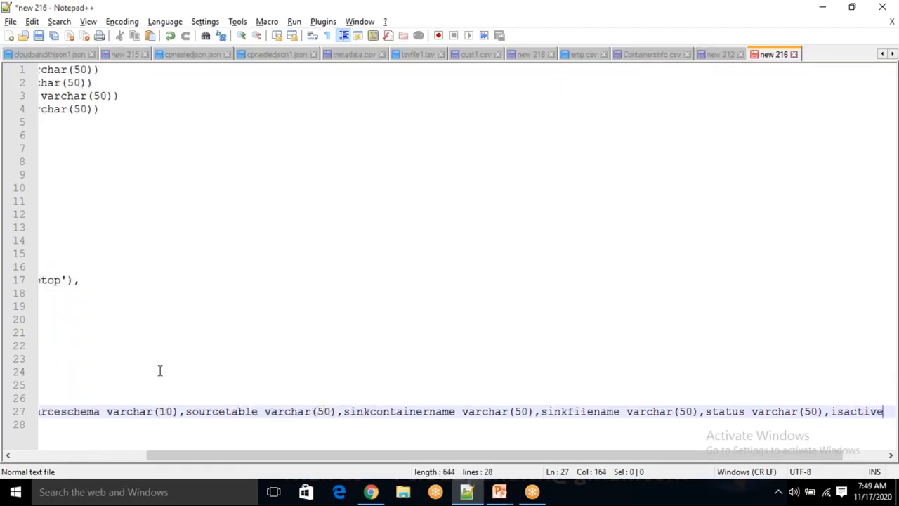
pyautogui.write(' int)')
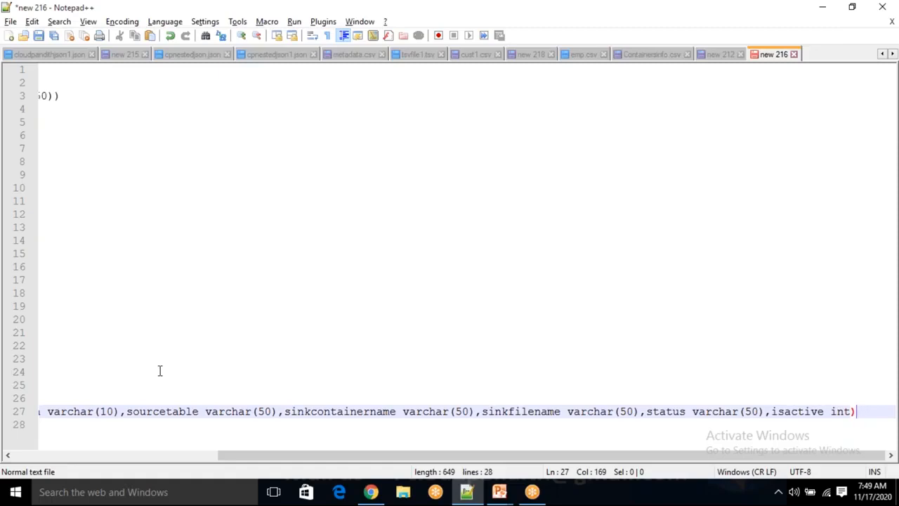
# - Below the cloudpandithtables definition, begin the statement insert into cloudpandithtables values, reusing the table name
pyautogui.press('Return')
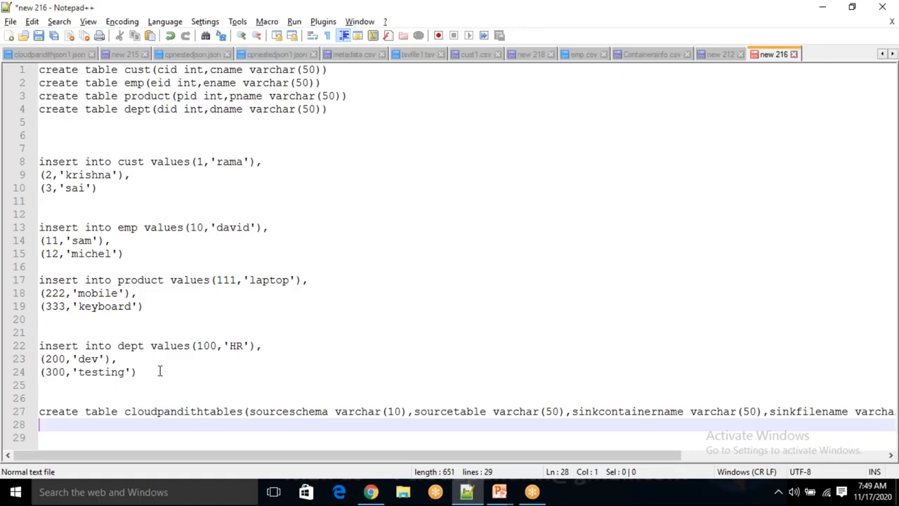
pyautogui.press('Return')
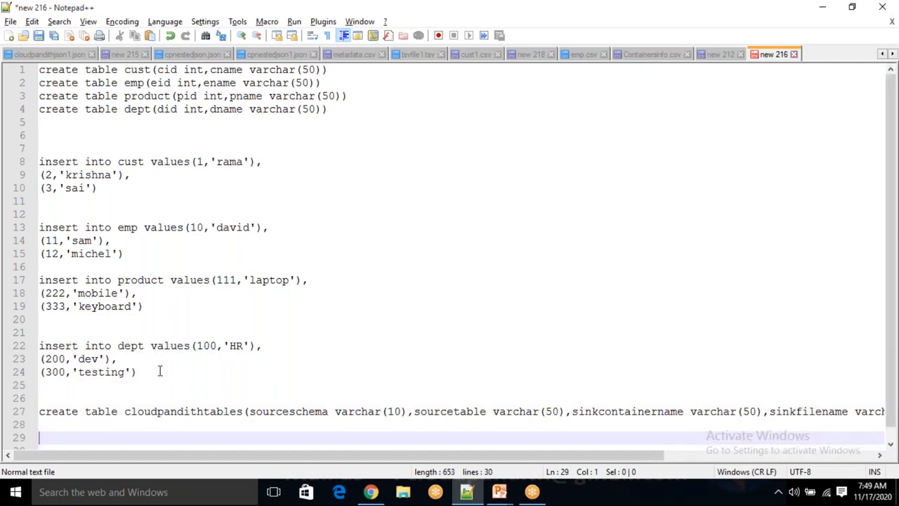
pyautogui.write('insert into')
pyautogui.doubleClick(168, 411)
pyautogui.hotkey('ctrl', 'c')
pyautogui.click(131, 437)
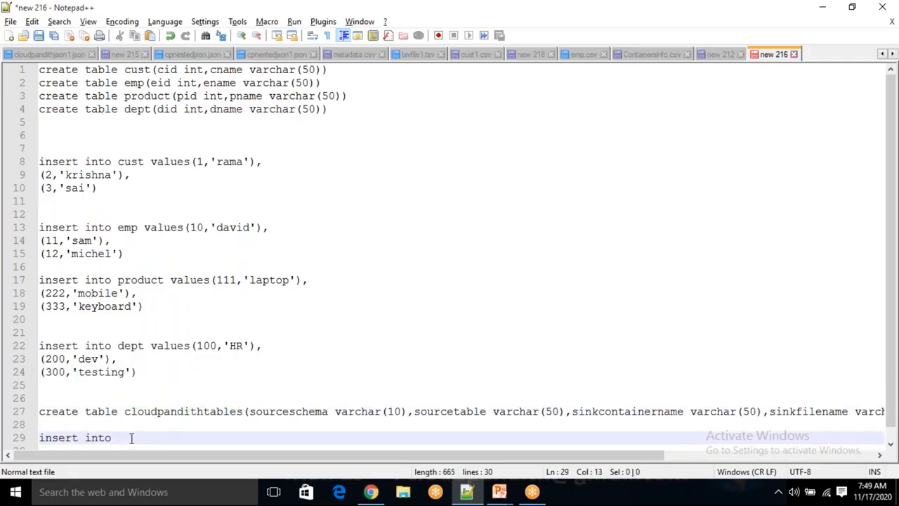
pyautogui.hotkey('ctrl', 'v')
pyautogui.write('valu')
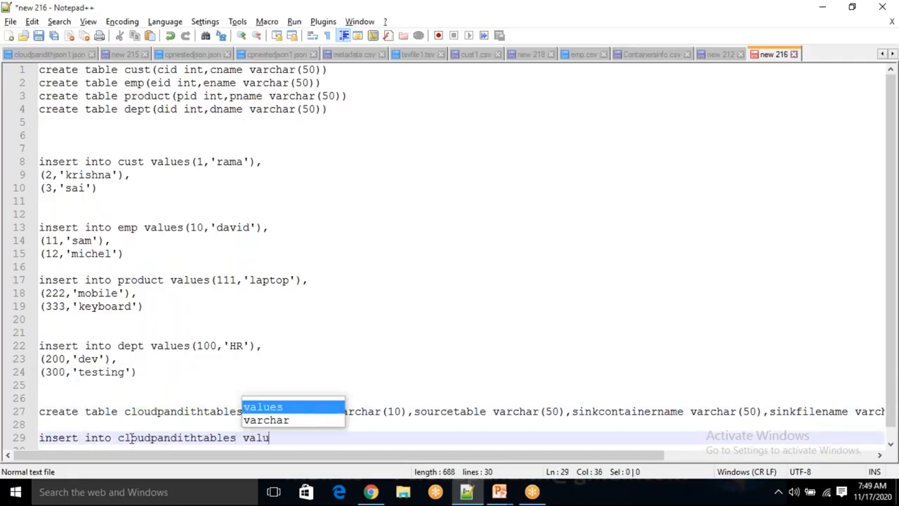
pyautogui.write("es('dbo','")
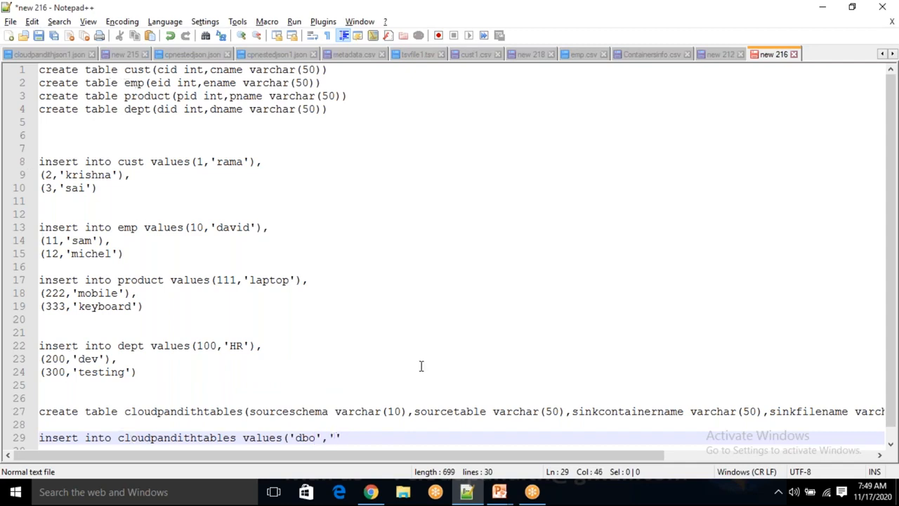
pyautogui.write('cust')
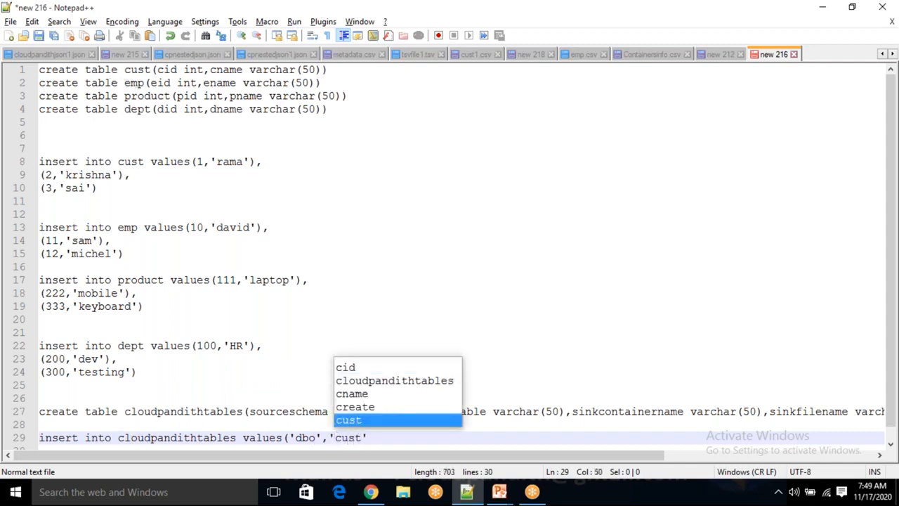
pyautogui.write("','")
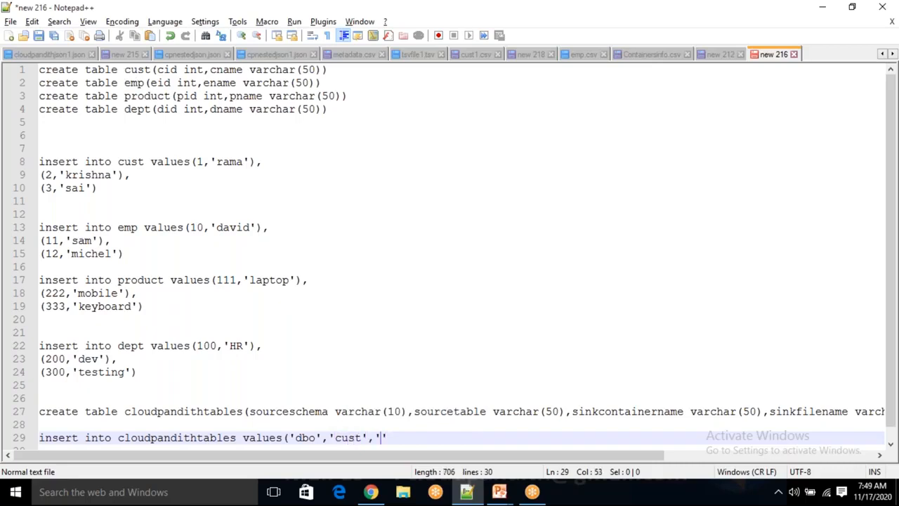
pyautogui.write('custcont')
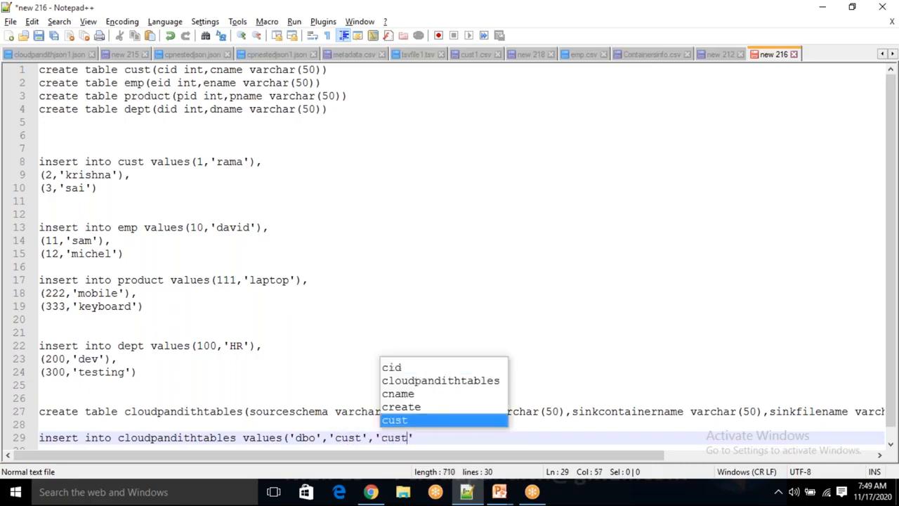
pyautogui.write("ainer'")
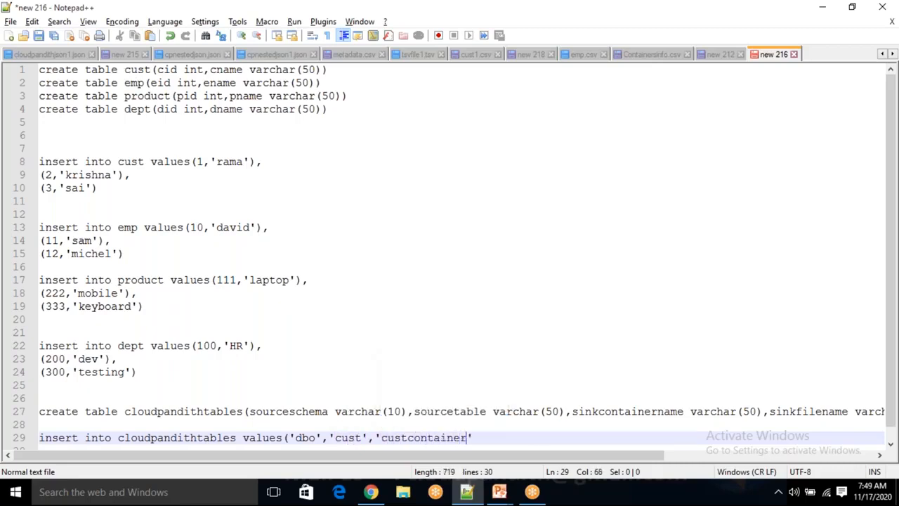
pyautogui.write(",'cust")
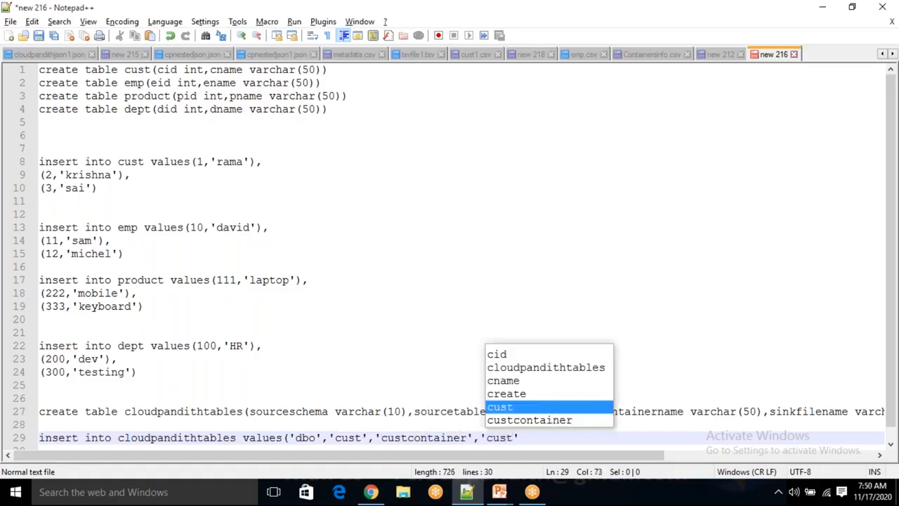
pyautogui.write(".csv',")
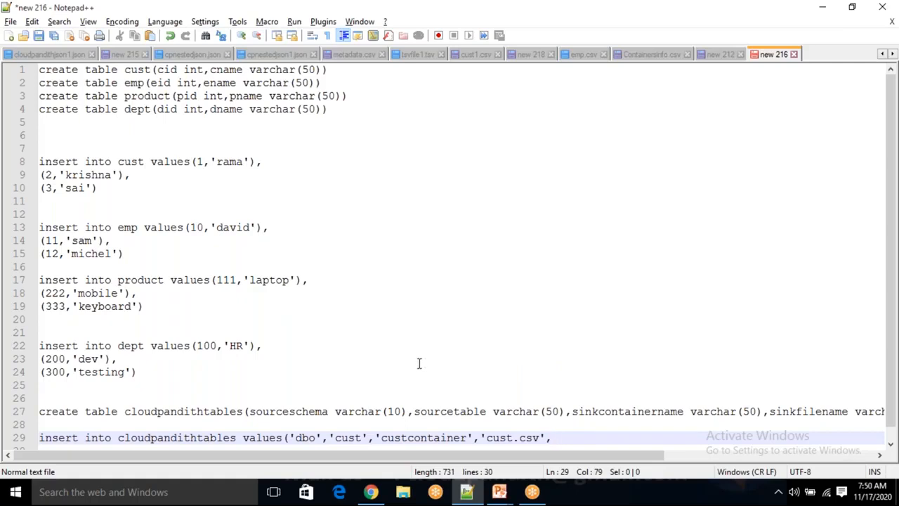
# - Finish the cust row with status 'ready' and isactive value 1, closing the values list
pyautogui.moveTo(503, 458)
pyautogui.mouseDown()
pyautogui.moveTo(565, 469)
pyautogui.moveTo(801, 450)
pyautogui.moveTo(506, 458)
pyautogui.moveTo(515, 460)
pyautogui.mouseUp()
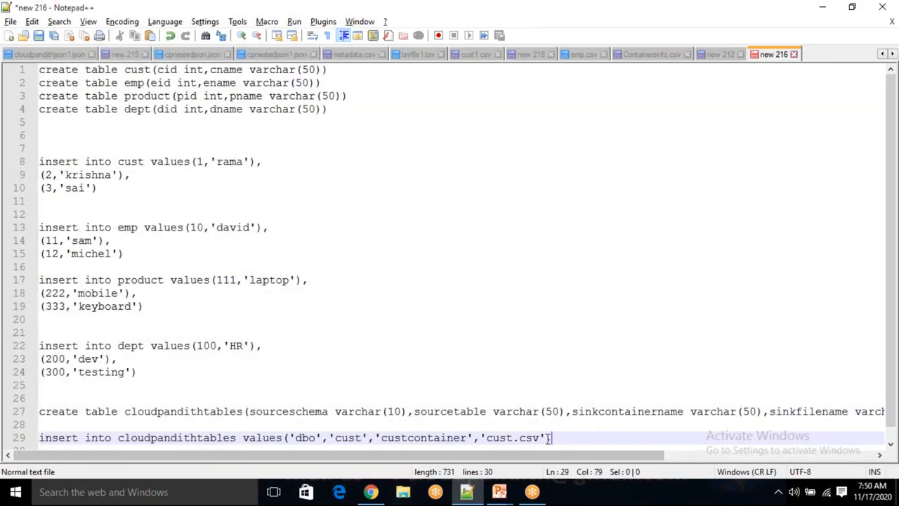
pyautogui.write("'")
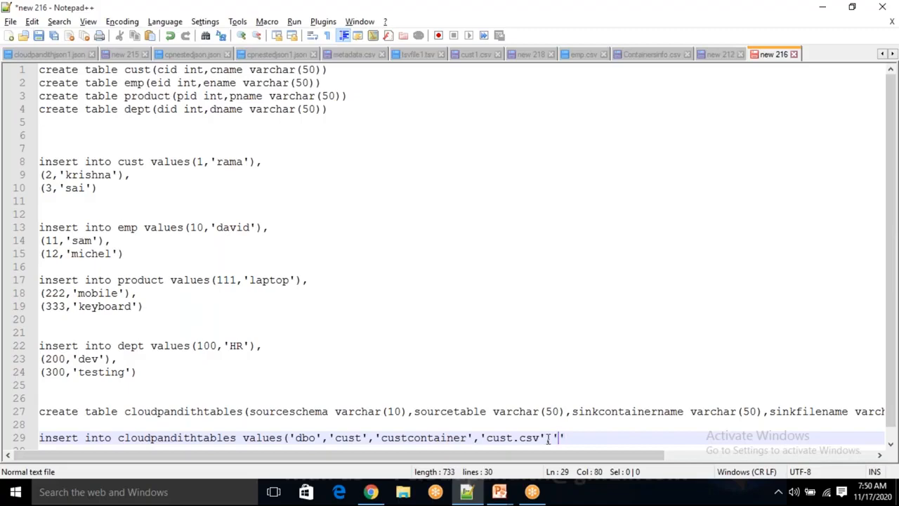
pyautogui.write("ready'")
pyautogui.write(",''")
pyautogui.press('Left')
pyautogui.press('Left')
pyautogui.press('Left')
pyautogui.press('Delete')
pyautogui.press('BackSpace')
pyautogui.write('1)')
# - Copy the completed cloudpandithtables insert statement and paste four duplicates on the lines below it
pyautogui.press('Return')
pyautogui.press('Up')
pyautogui.hotkey('shift', 'End')
pyautogui.hotkey('ctrl', 'c')
pyautogui.press('End')
pyautogui.press('Return')
pyautogui.hotkey('ctrl', 'v')
pyautogui.press('Return')
pyautogui.hotkey('ctrl', 'v')
pyautogui.press('Return')
pyautogui.hotkey('ctrl', 'v')
pyautogui.press('Return')
pyautogui.hotkey('ctrl', 'v')
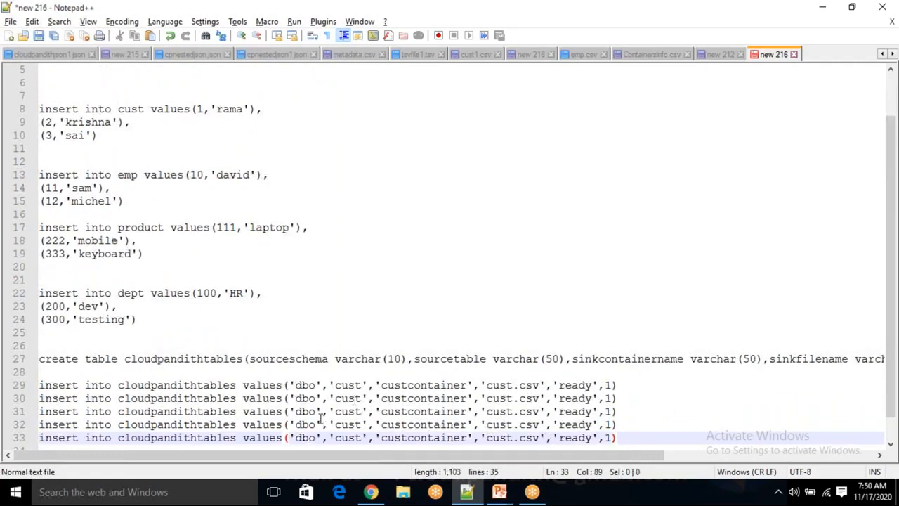
# - Change the second cloudpandithtables insert to source table 'emp', container 'empcontainer' and file 'emp.csv'
pyautogui.doubleClick(352, 399)
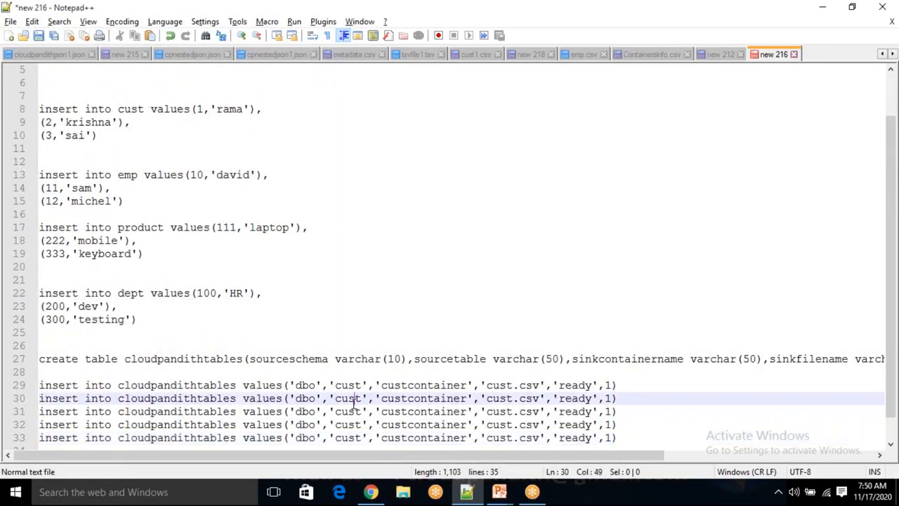
pyautogui.write('emp')
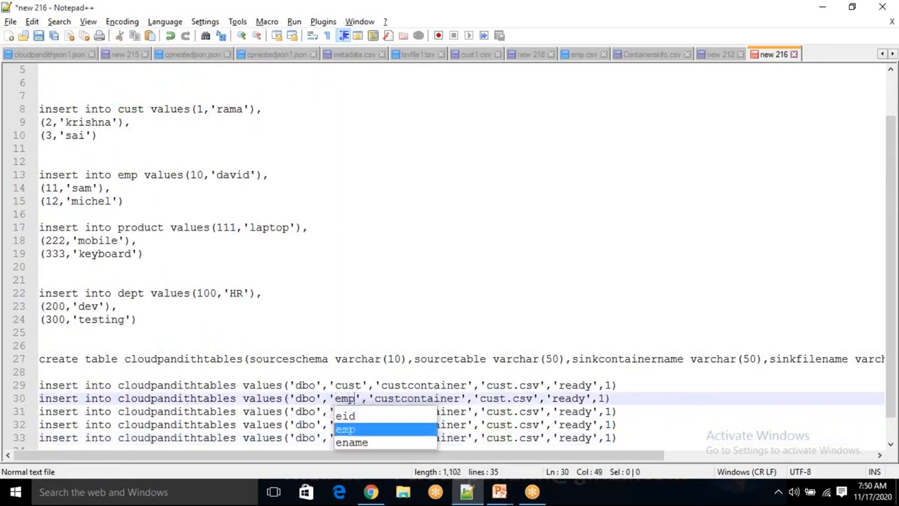
pyautogui.click(632, 398)
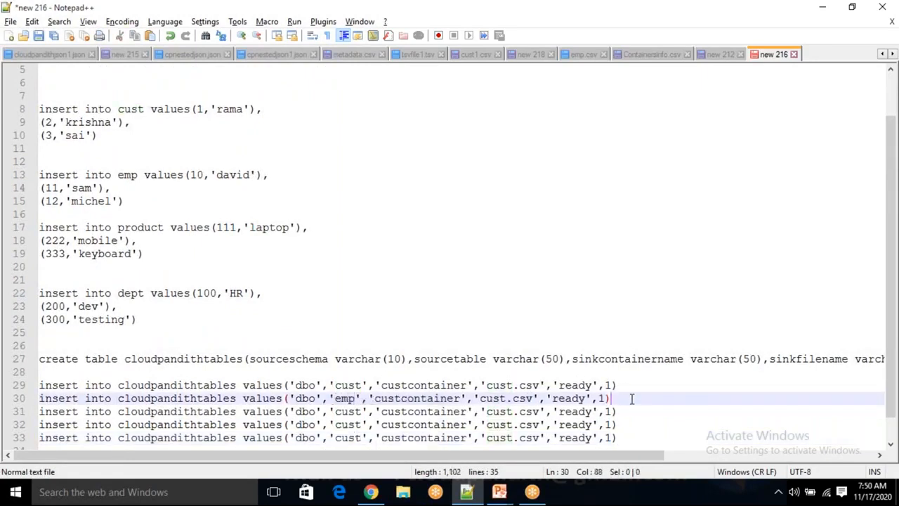
pyautogui.doubleClick(346, 412)
pyautogui.doubleClick(345, 399)
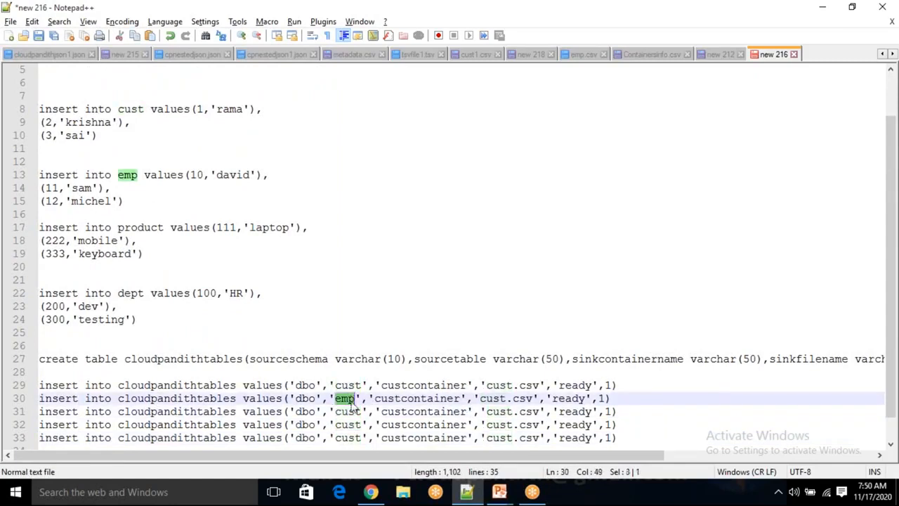
pyautogui.moveTo(401, 398); pyautogui.dragTo(378, 399)
pyautogui.hotkey('ctrl', 'v')
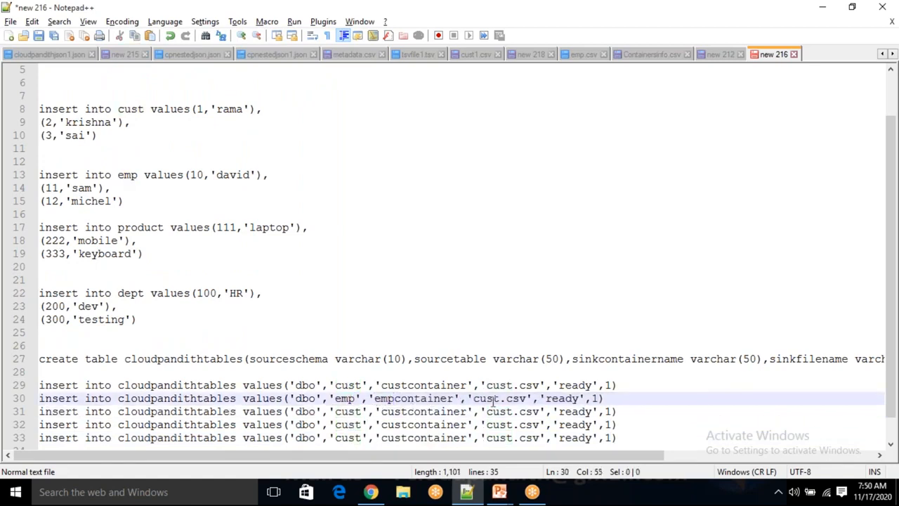
pyautogui.moveTo(500, 398); pyautogui.dragTo(475, 399)
pyautogui.hotkey('ctrl', 'v')
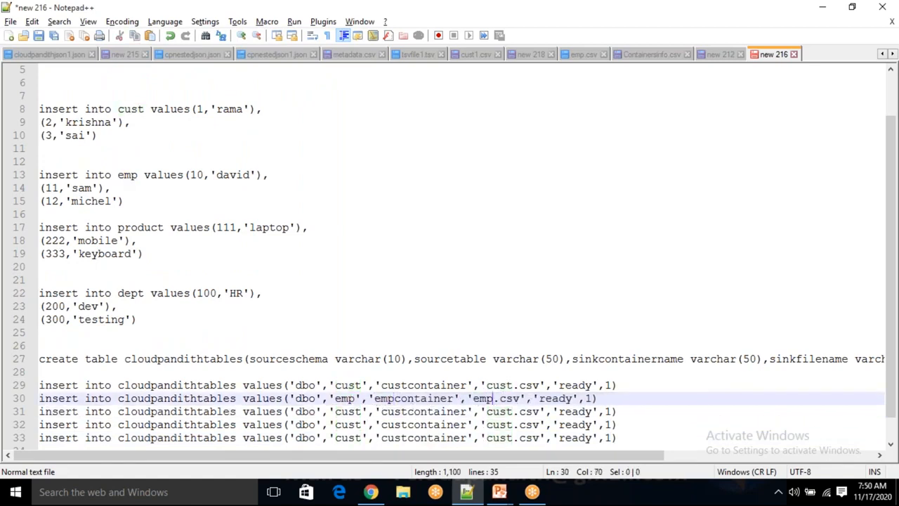
pyautogui.click(591, 399)
# - Change the third cloudpandithtables insert to source table 'product', container 'productcontainer' and file 'product.csv'
pyautogui.doubleClick(350, 413)
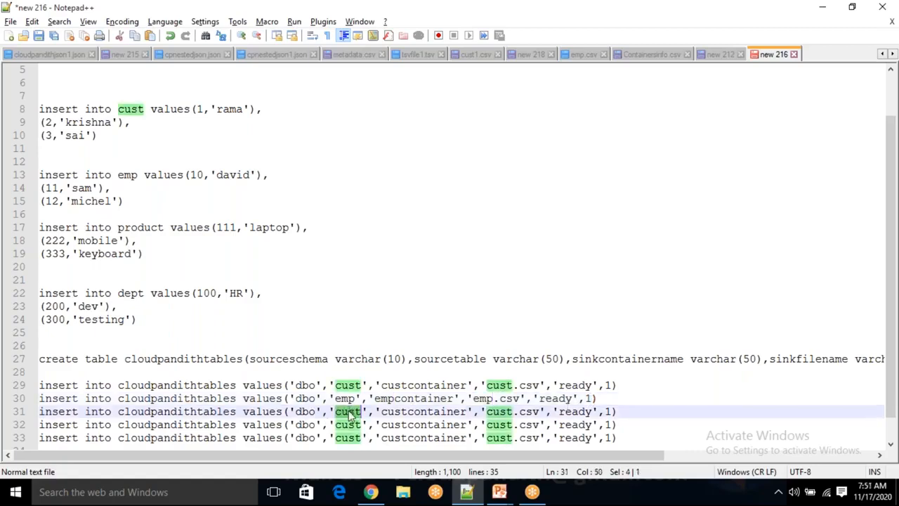
pyautogui.write('product')
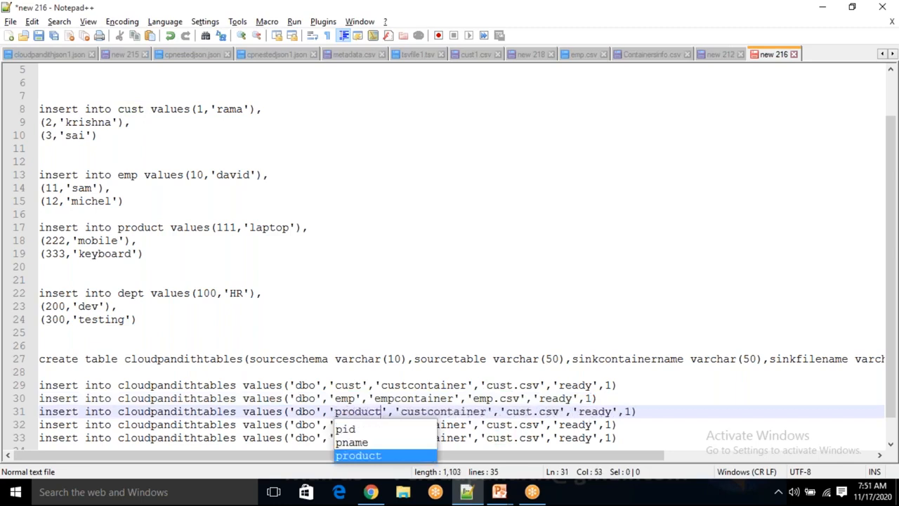
pyautogui.doubleClick(355, 413)
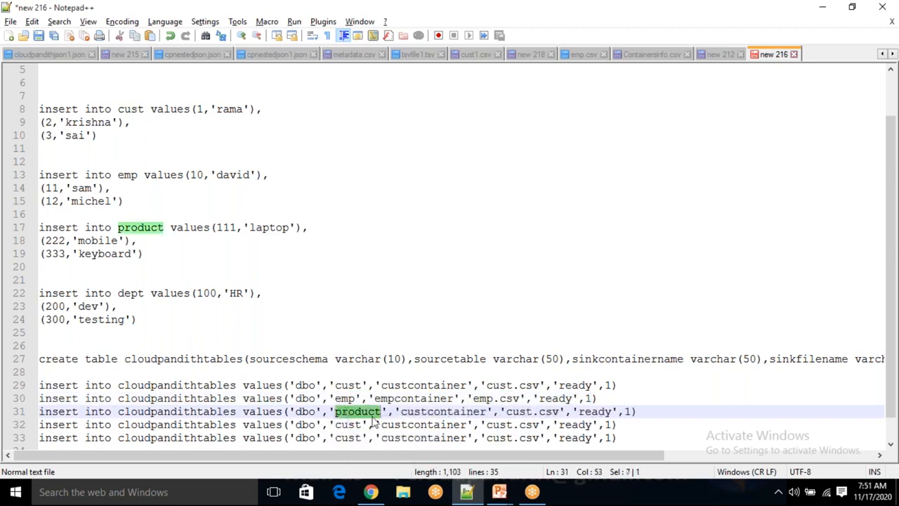
pyautogui.moveTo(426, 413); pyautogui.dragTo(399, 412)
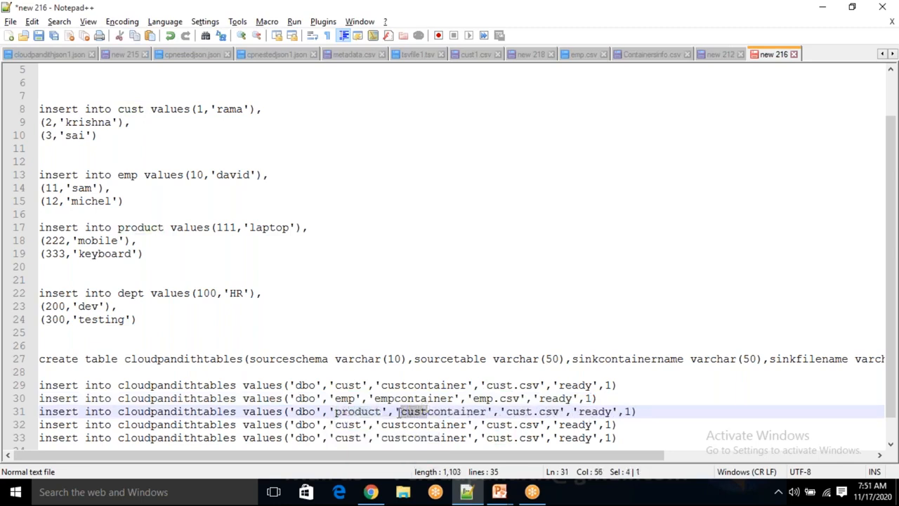
pyautogui.write('product')
pyautogui.click(549, 412)
pyautogui.moveTo(550, 412); pyautogui.dragTo(528, 412)
pyautogui.write('product')
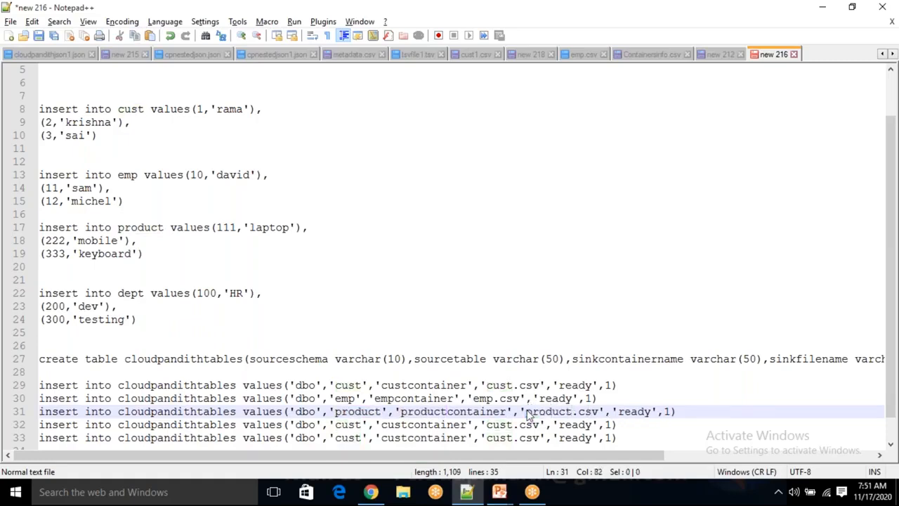
# - Change the fourth cloudpandithtables insert to source table 'dept', container 'deptcontainer' and file 'dept.csv'
pyautogui.doubleClick(345, 424)
pyautogui.press('BackSpace')
pyautogui.write('dept')
pyautogui.doubleClick(338, 424)
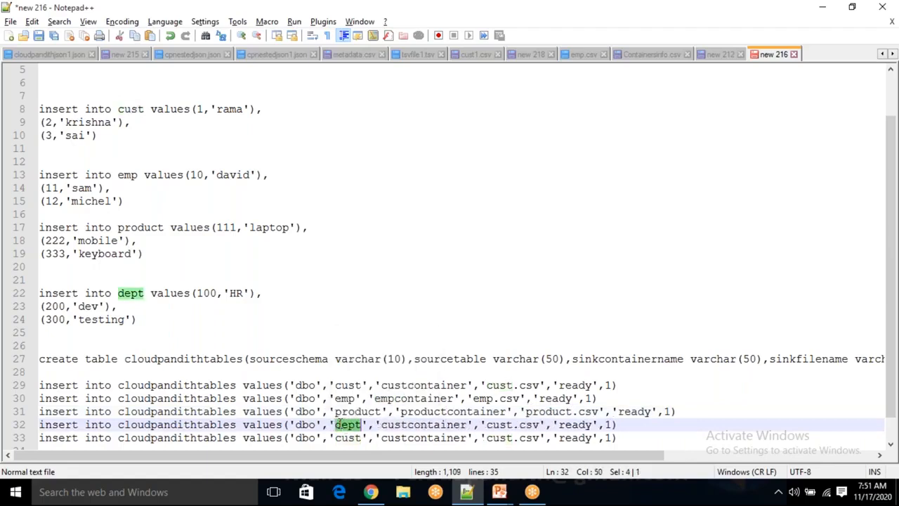
pyautogui.moveTo(408, 425); pyautogui.dragTo(380, 426)
pyautogui.write('dept')
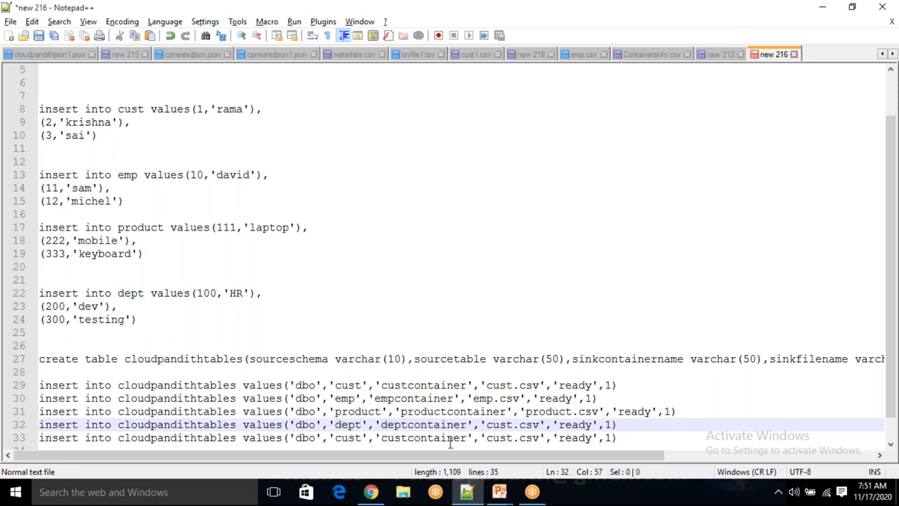
pyautogui.moveTo(514, 426); pyautogui.dragTo(489, 426)
pyautogui.write('dept')
# - Change the fifth cloudpandithtables insert to source table 'sales', container 'salescontainer' and file 'sales.csv'
pyautogui.doubleClick(354, 437)
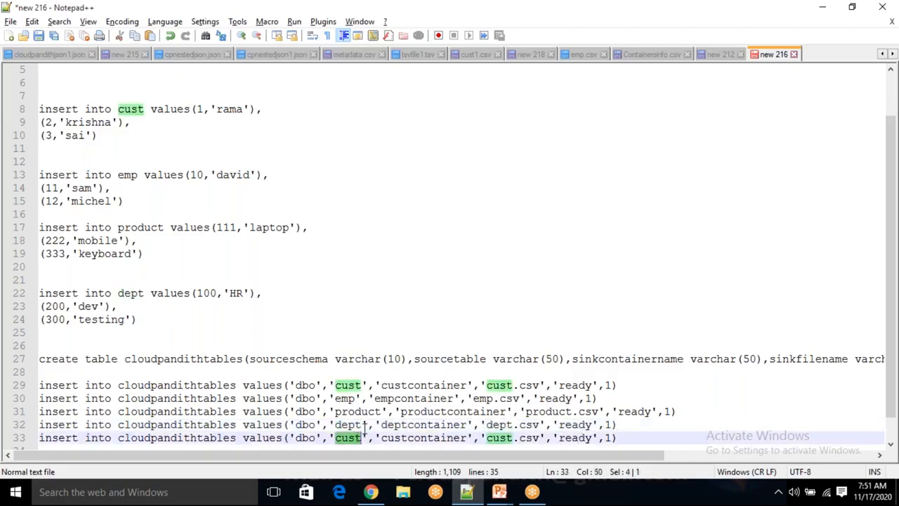
pyautogui.write('sales')
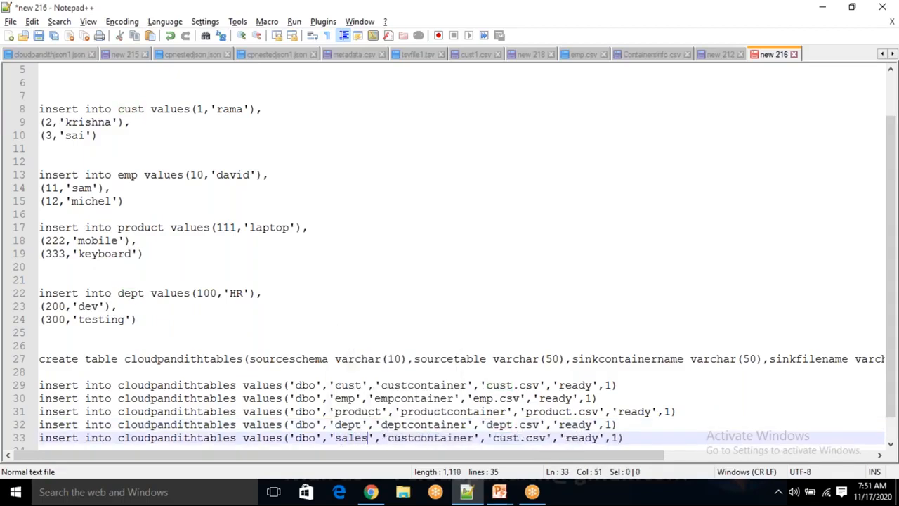
pyautogui.doubleClick(354, 437)
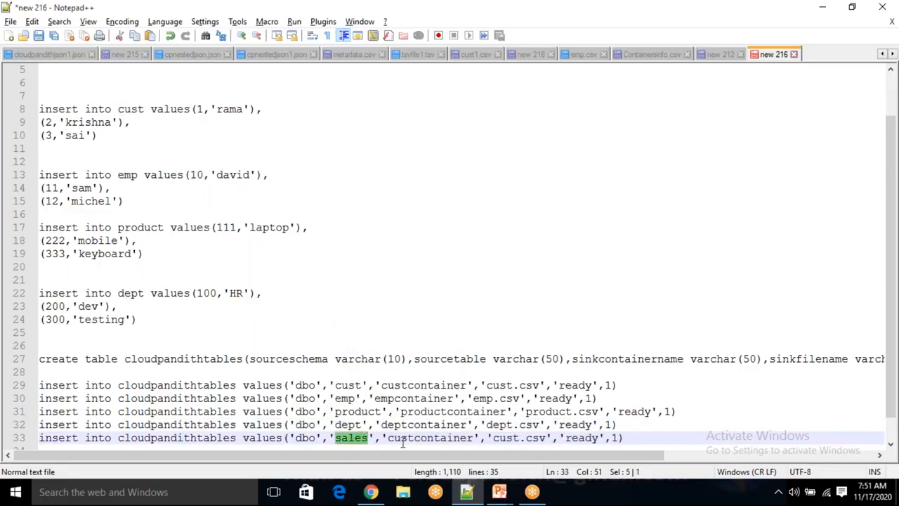
pyautogui.moveTo(415, 438); pyautogui.dragTo(389, 440)
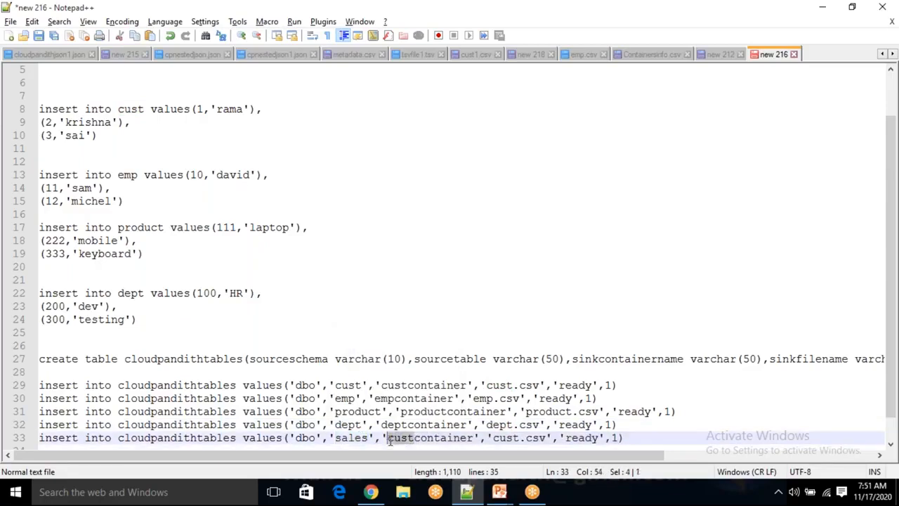
pyautogui.write('sales')
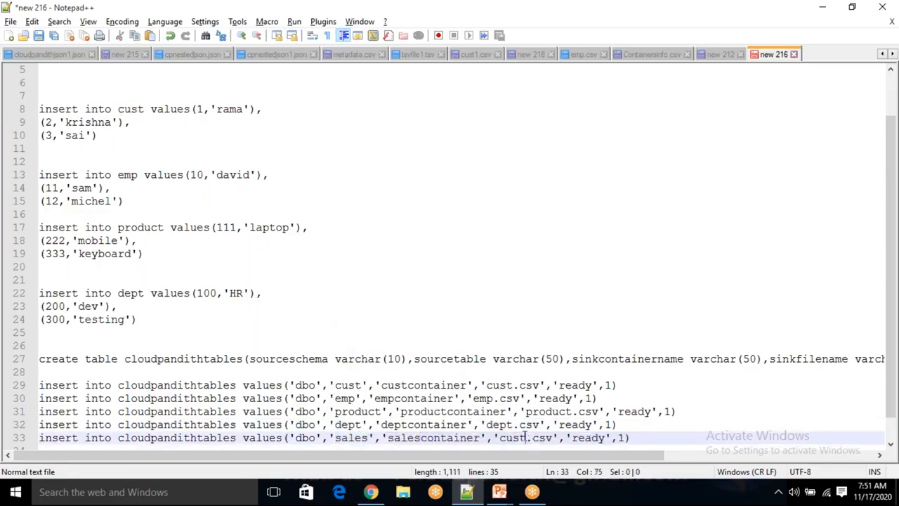
pyautogui.moveTo(526, 438); pyautogui.dragTo(500, 437)
pyautogui.write('sales')
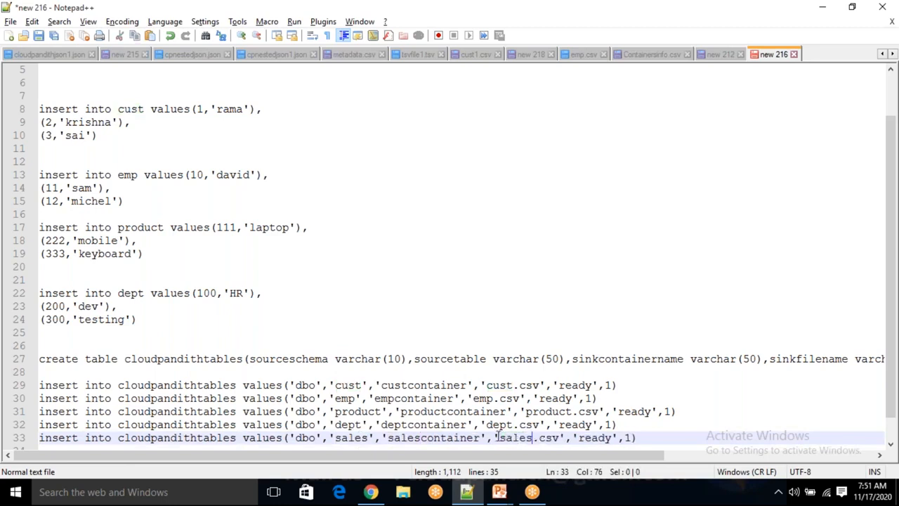
# - Duplicate the sales insert statement on a new line below and set the copy's isactive value to 0
pyautogui.click(652, 441)
pyautogui.hotkey('shift', 'Home')
pyautogui.hotkey('ctrl', 'c')
pyautogui.press('End')
pyautogui.press('Return')
pyautogui.hotkey('ctrl', 'v')
pyautogui.click(633, 438)
pyautogui.press('BackSpace')
pyautogui.write('0')
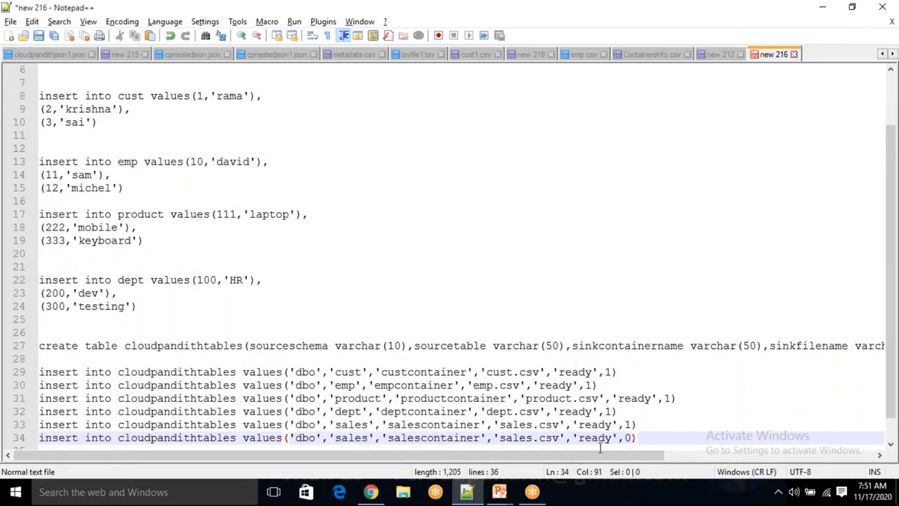
# - Replace the source table name in the last, inactive insert row with 'transactions'
pyautogui.doubleClick(344, 438)
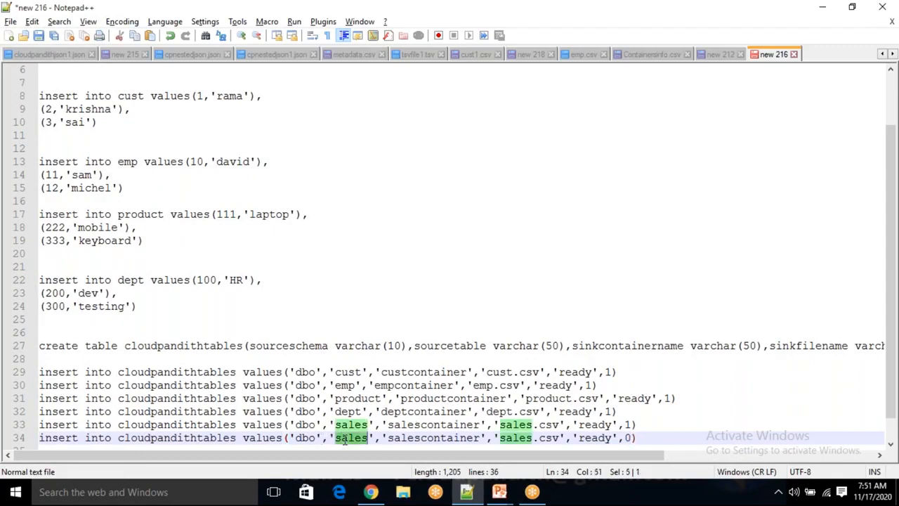
pyautogui.press('BackSpace')
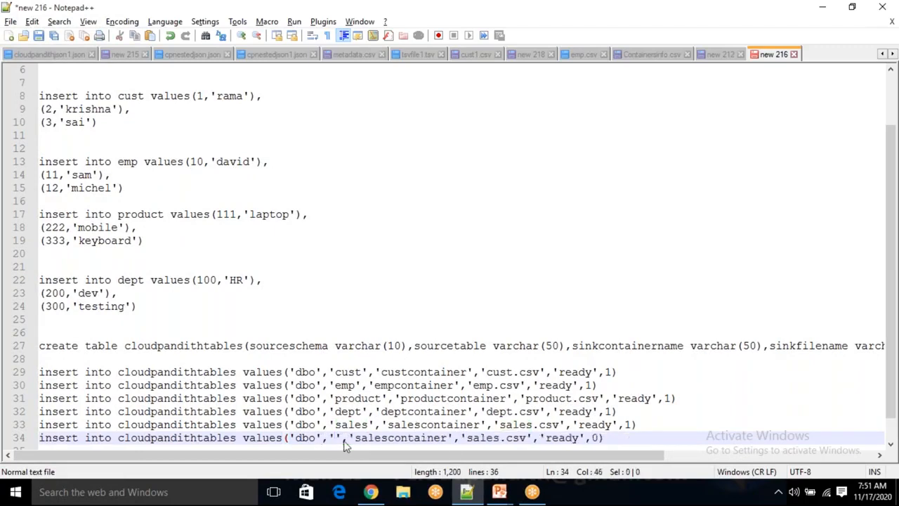
pyautogui.write('transa')
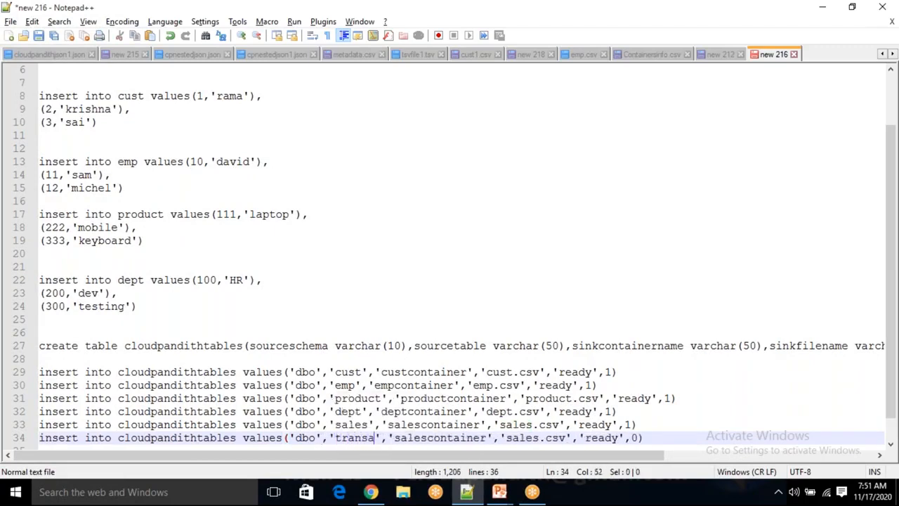
pyautogui.write('ctions')
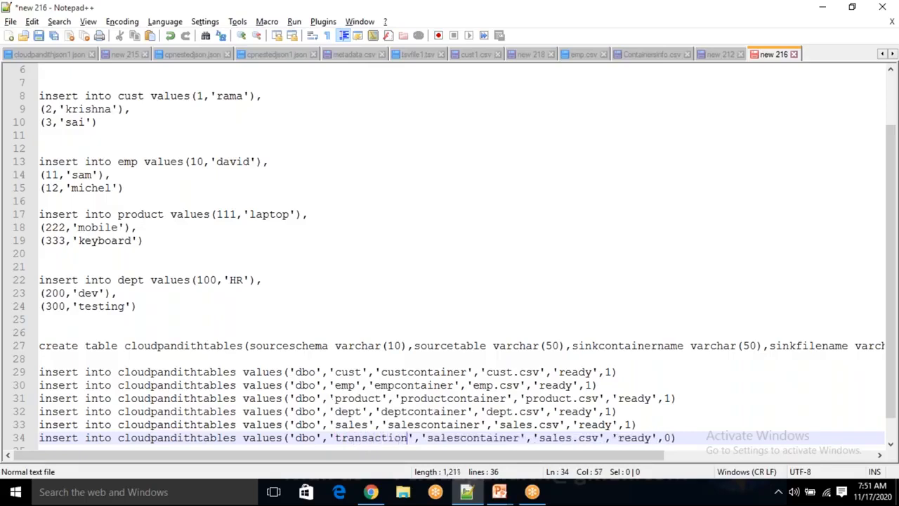
pyautogui.doubleClick(343, 437)
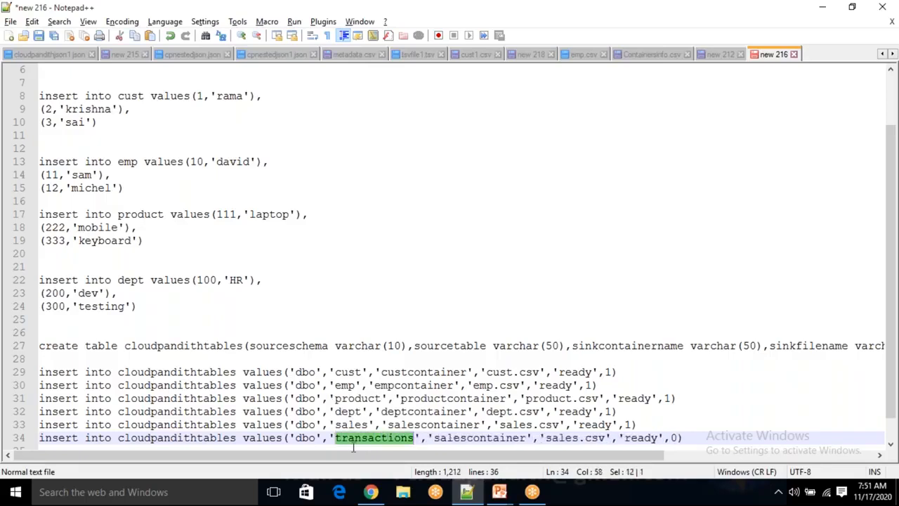
# - In the last cloudpandithtables insert, change the container to 'transcontainer' and the file name to 'transactions.csv'
pyautogui.moveTo(467, 438); pyautogui.dragTo(434, 441)
pyautogui.press('BackSpace')
pyautogui.write('tre')
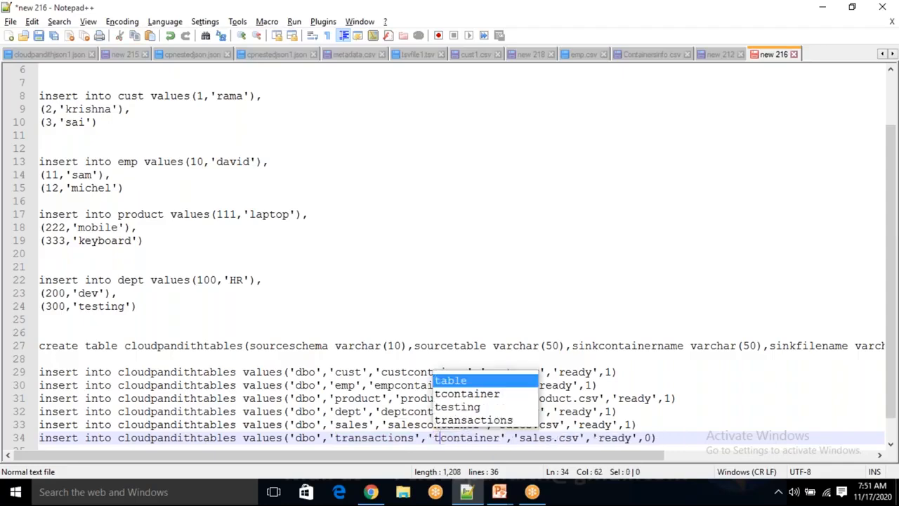
pyautogui.press('BackSpace')
pyautogui.write('ans')
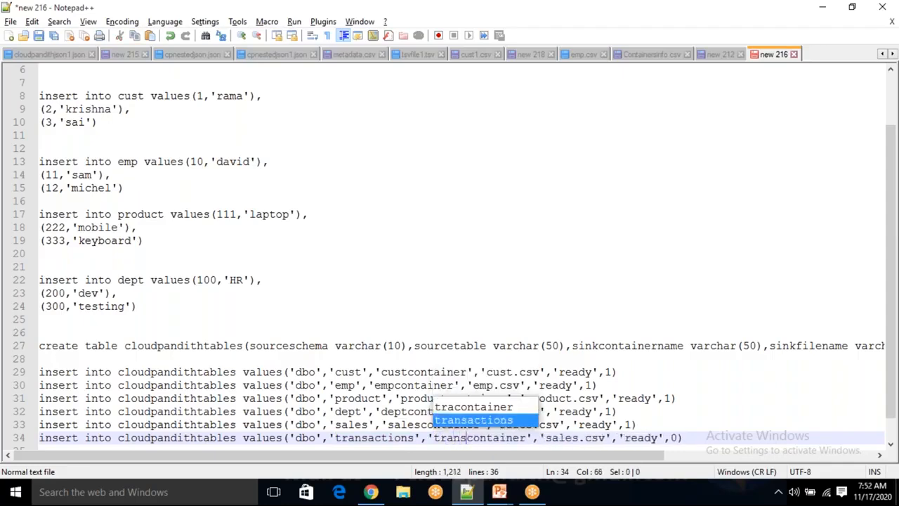
pyautogui.doubleClick(561, 441)
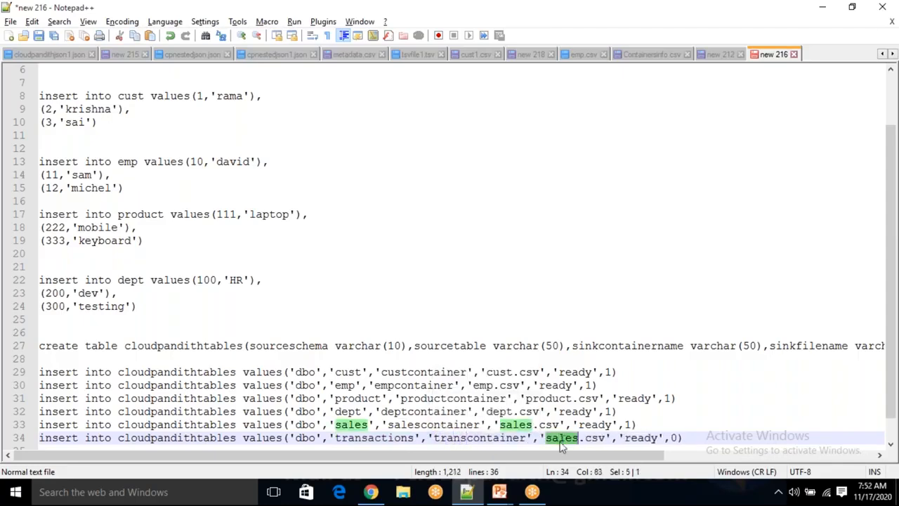
pyautogui.press('BackSpace')
pyautogui.write('transac')
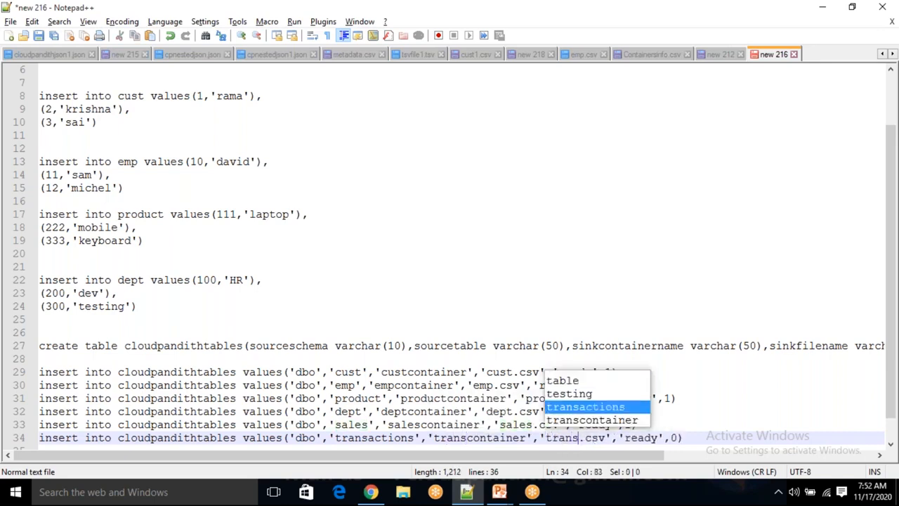
pyautogui.write('tions')
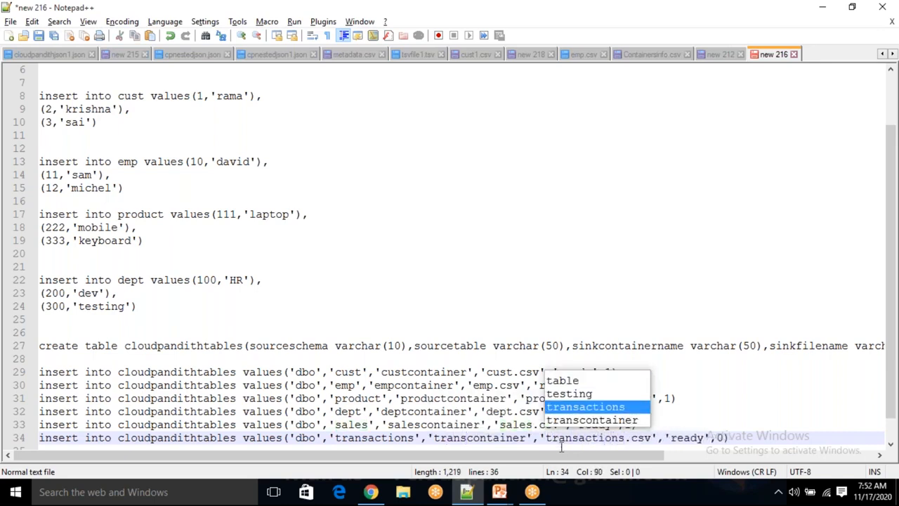
pyautogui.click(736, 442)
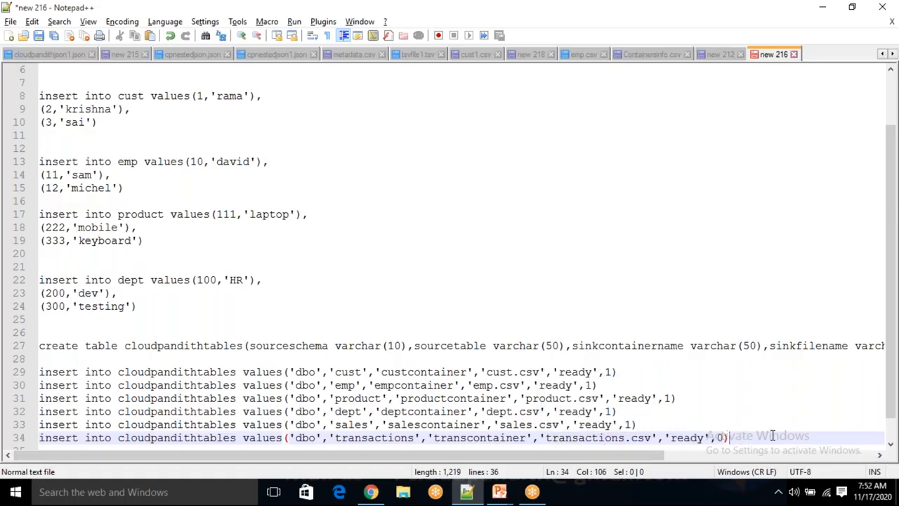
# - Review the cloudpandithtables insert rows, comparing the table and container names of the sales and transactions entries
pyautogui.moveTo(735, 434); pyautogui.dragTo(16, 372)
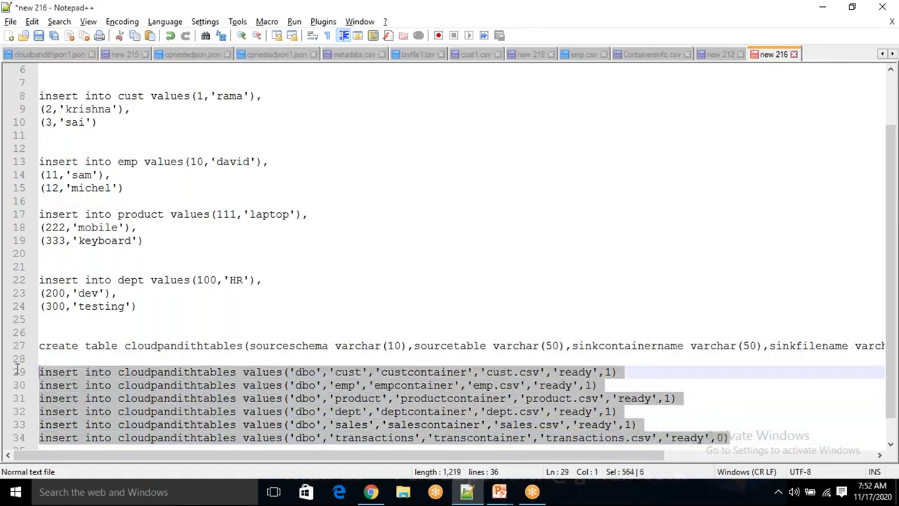
pyautogui.click(370, 411)
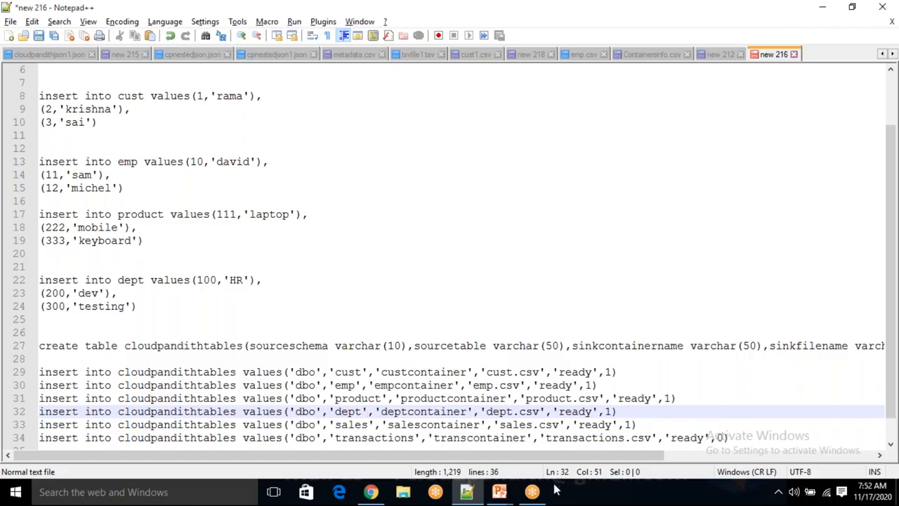
pyautogui.click(486, 425)
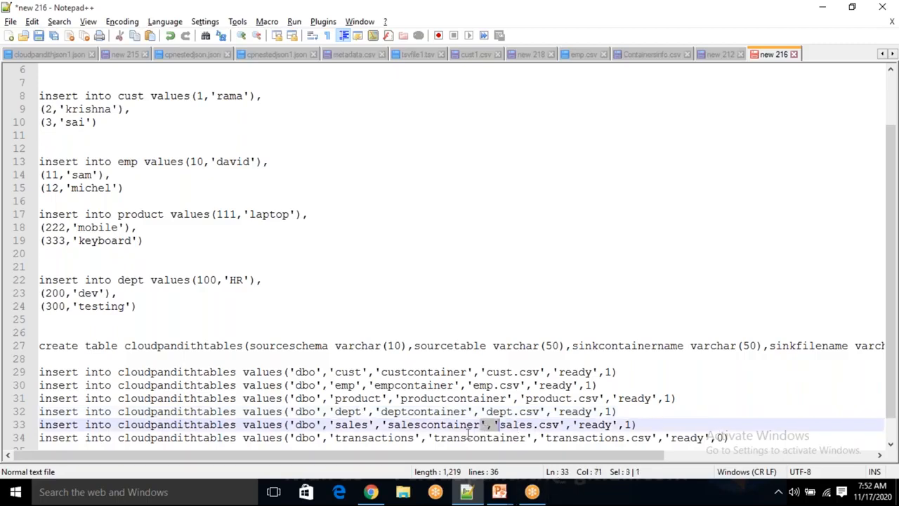
pyautogui.doubleClick(472, 437)
pyautogui.click(453, 426)
pyautogui.doubleClick(453, 425)
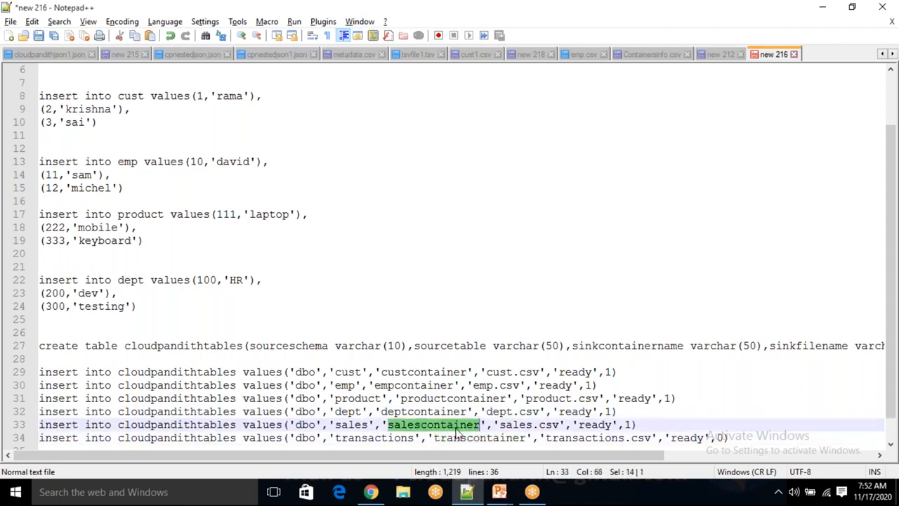
pyautogui.doubleClick(475, 438)
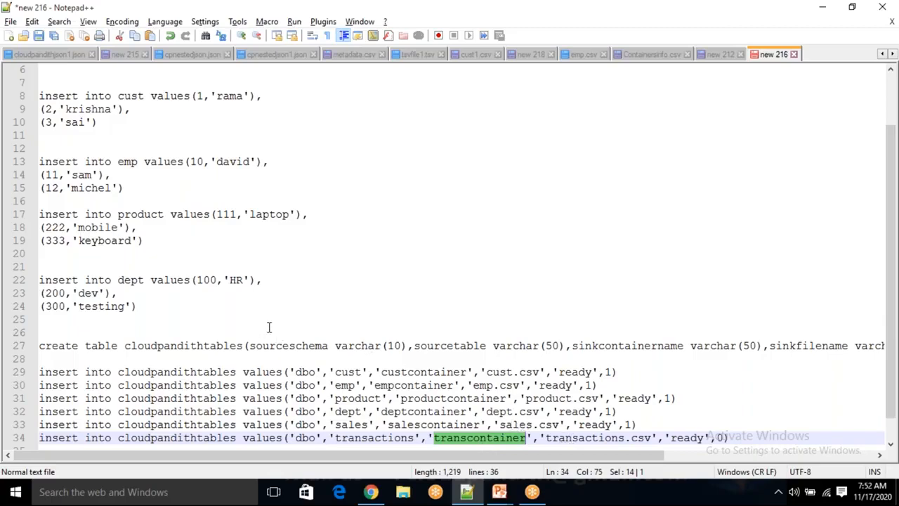
pyautogui.scroll(-1, 268, 327)
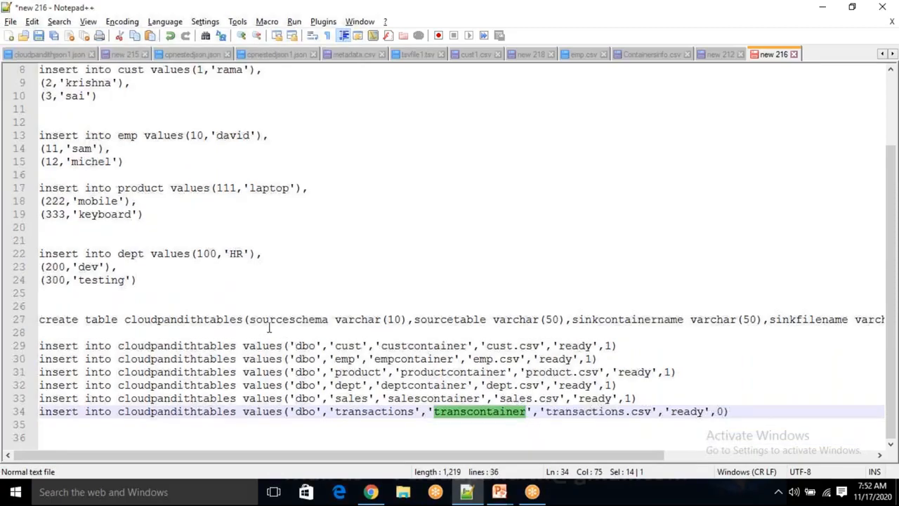
pyautogui.click(380, 410)
pyautogui.doubleClick(378, 411)
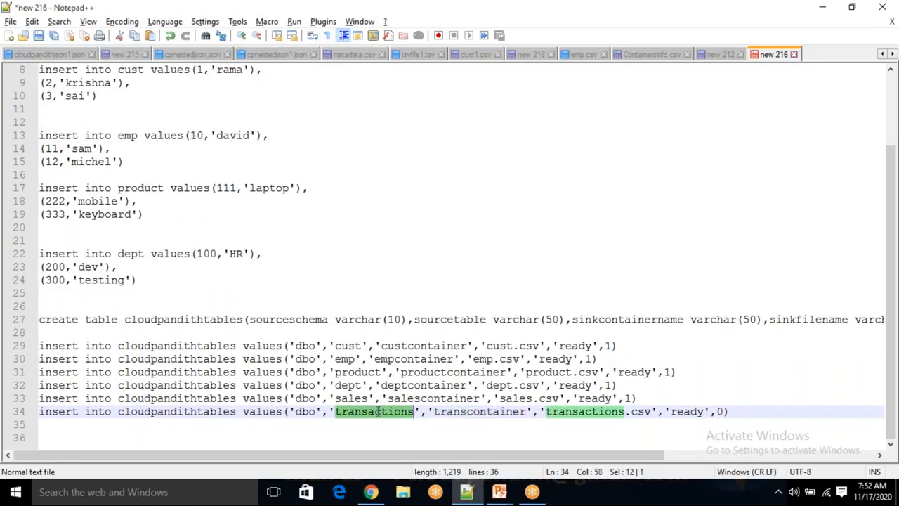
pyautogui.doubleClick(512, 413)
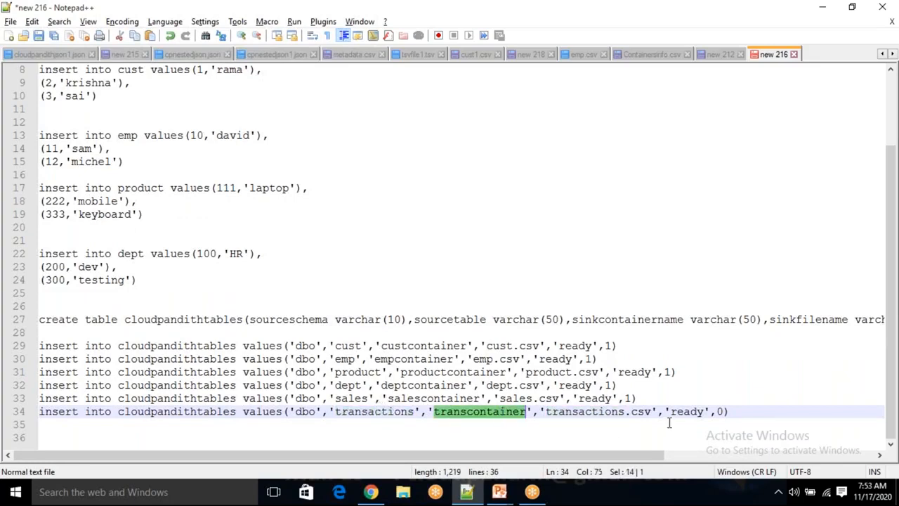
pyautogui.click(726, 411)
pyautogui.write(')')
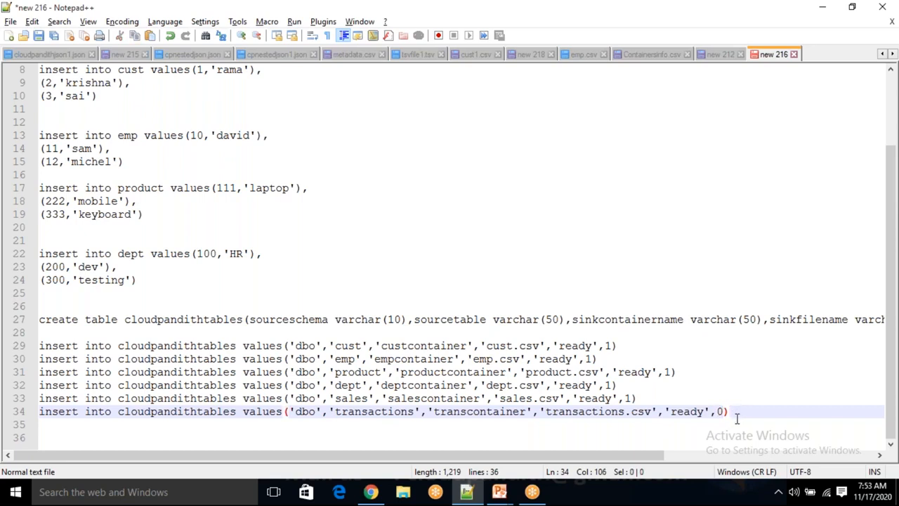
# - Check the sample create table statements and delete the transactions insert row from the cloudpandithtables inserts
pyautogui.scroll(3, 373, 281)
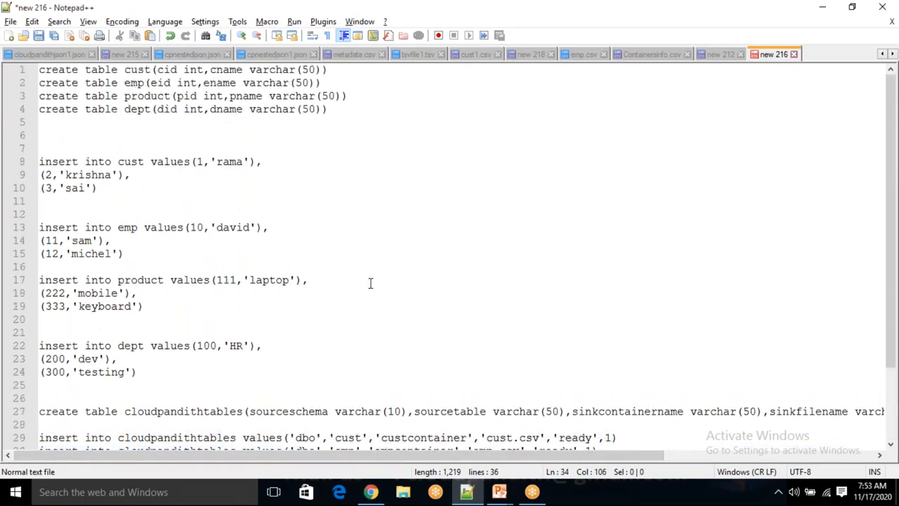
pyautogui.moveTo(329, 109); pyautogui.dragTo(21, 113)
pyautogui.scroll(-3, 187, 205)
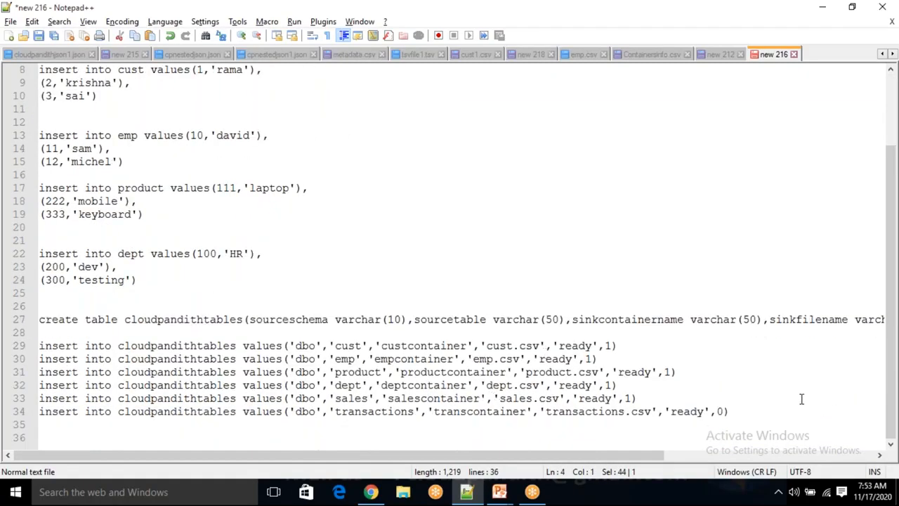
pyautogui.click(749, 411)
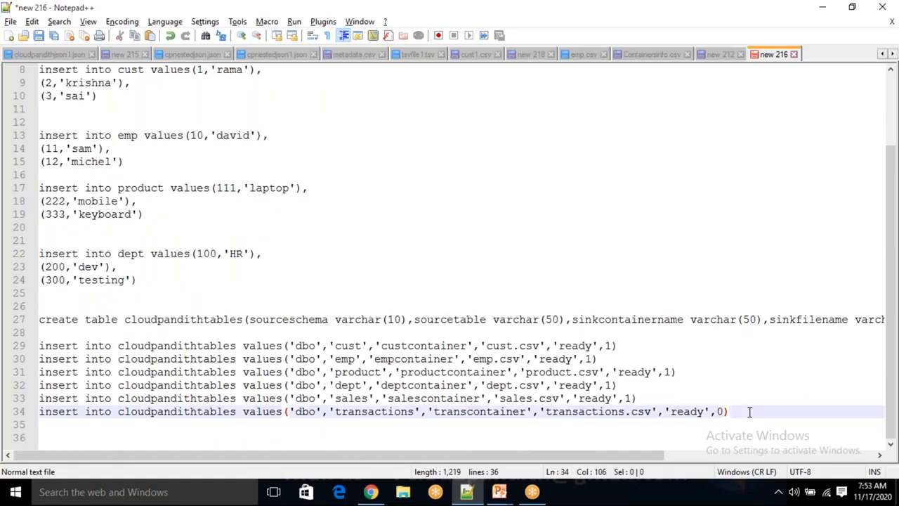
pyautogui.scroll(3, 749, 412)
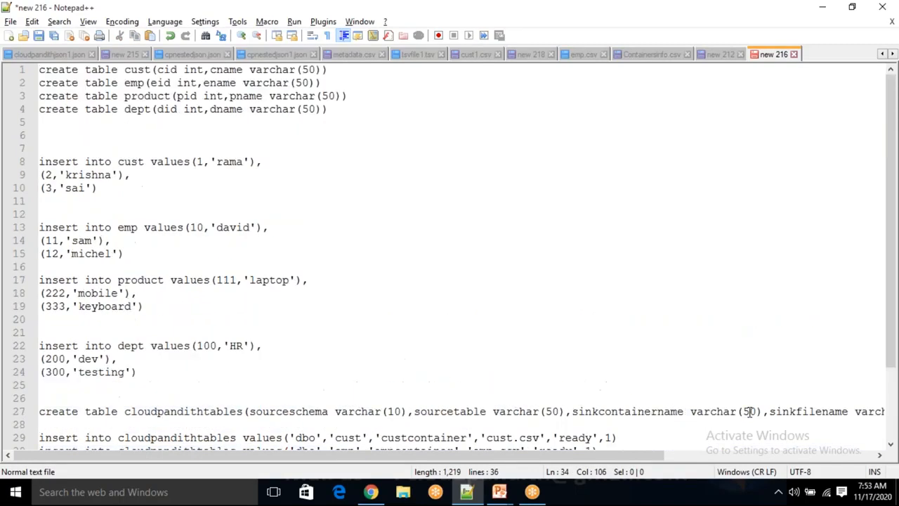
pyautogui.click(339, 111)
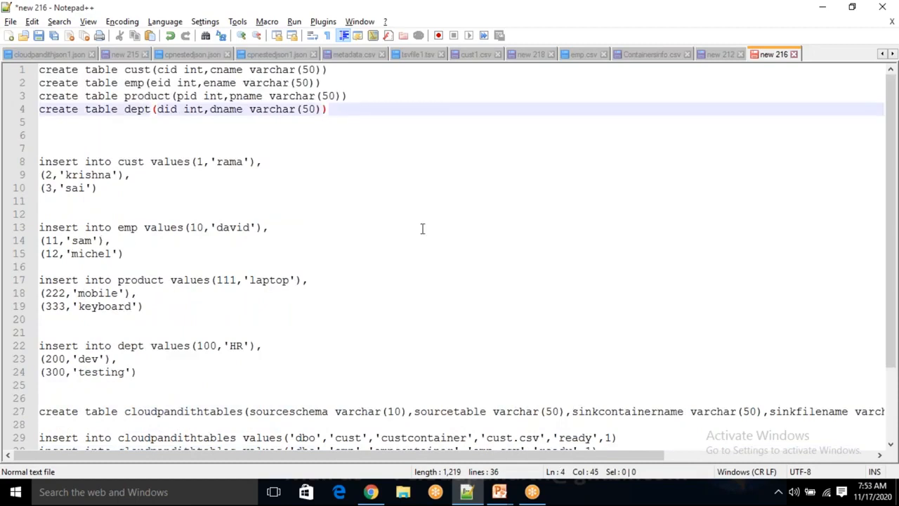
pyautogui.scroll(-3, 422, 227)
pyautogui.click(742, 415)
pyautogui.hotkey('shift', 'Home')
pyautogui.press('BackSpace')
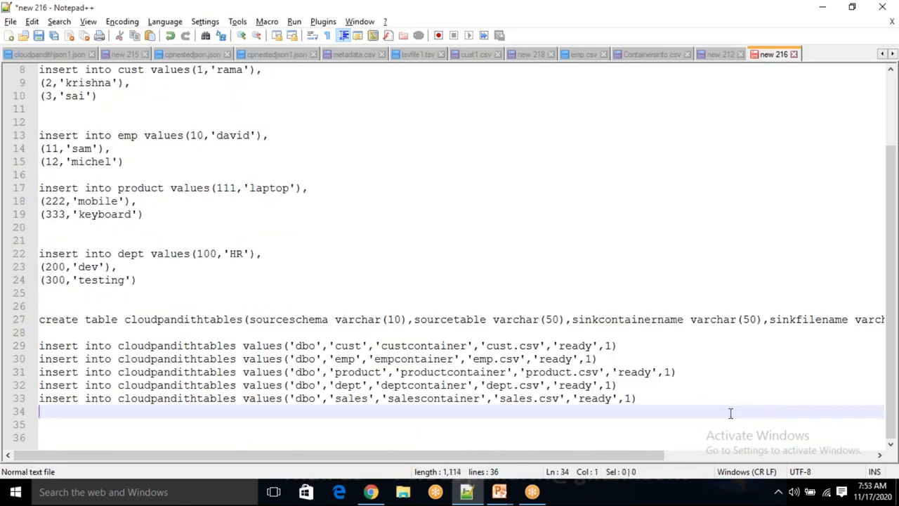
# - Set the isactive value to 0 in the dept row of the cloudpandithtables inserts
pyautogui.click(611, 385)
pyautogui.press('BackSpace')
pyautogui.write('0')
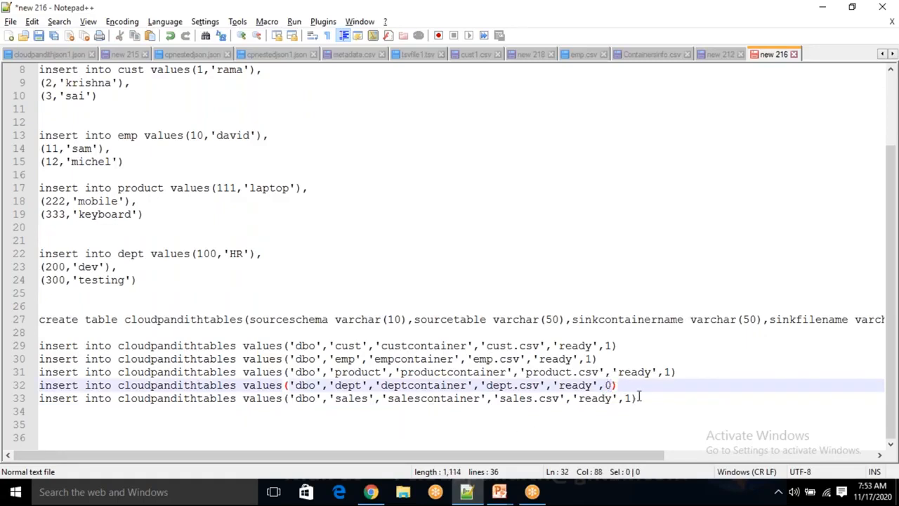
# - Examine the five cloudpandithtables insert rows, comparing the sales and dept entries with the cust, emp and product ones
pyautogui.click(691, 405)
pyautogui.moveTo(690, 405); pyautogui.dragTo(7, 345)
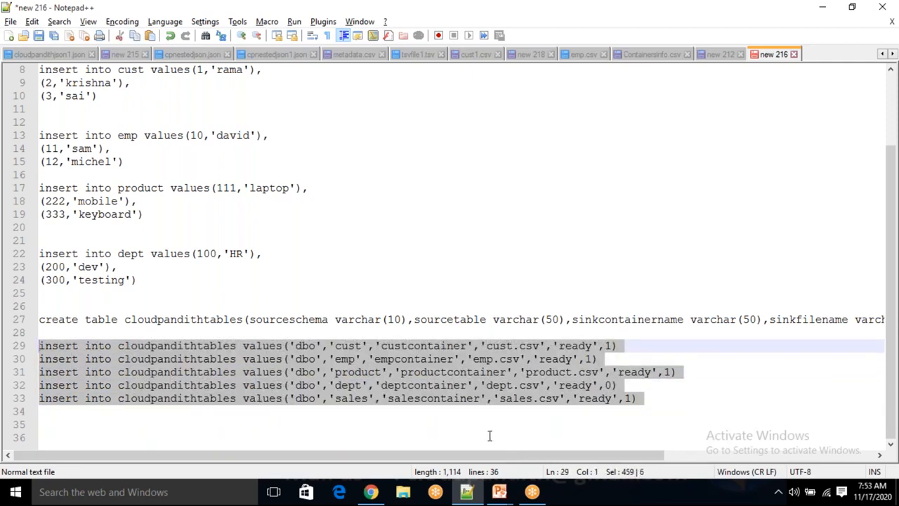
pyautogui.click(447, 427)
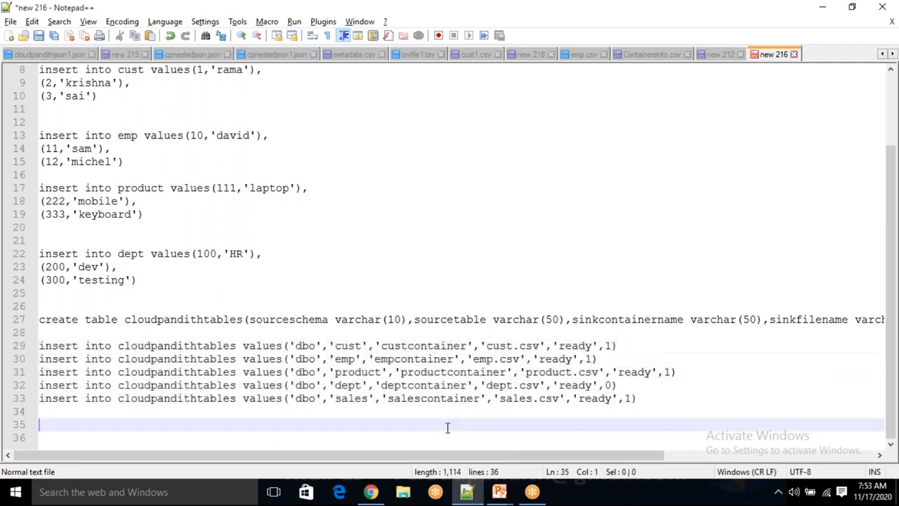
pyautogui.doubleClick(358, 398)
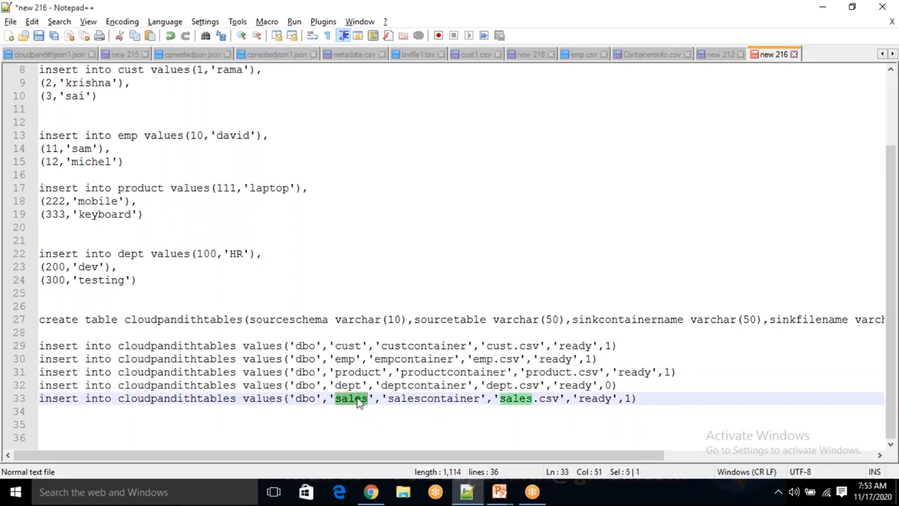
pyautogui.click(379, 422)
pyautogui.moveTo(620, 385); pyautogui.dragTo(261, 387)
pyautogui.click(346, 433)
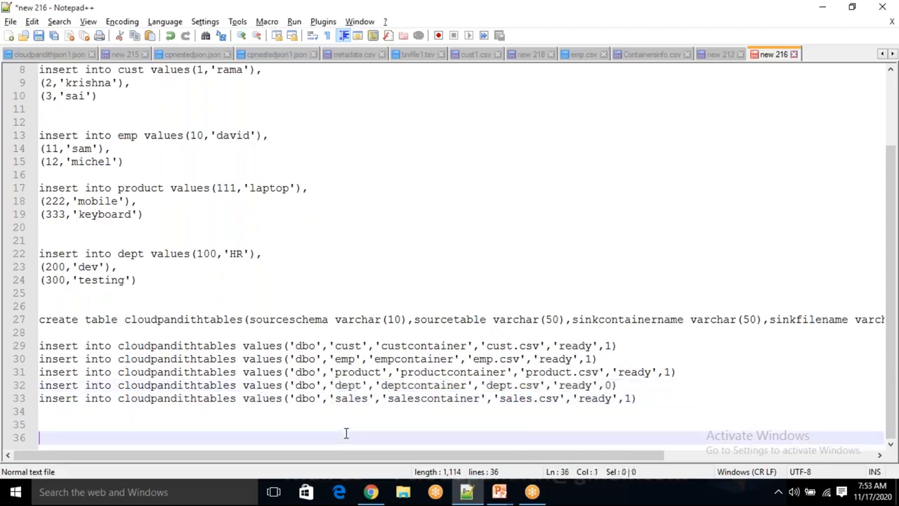
pyautogui.click(629, 376)
pyautogui.moveTo(618, 385); pyautogui.dragTo(309, 346)
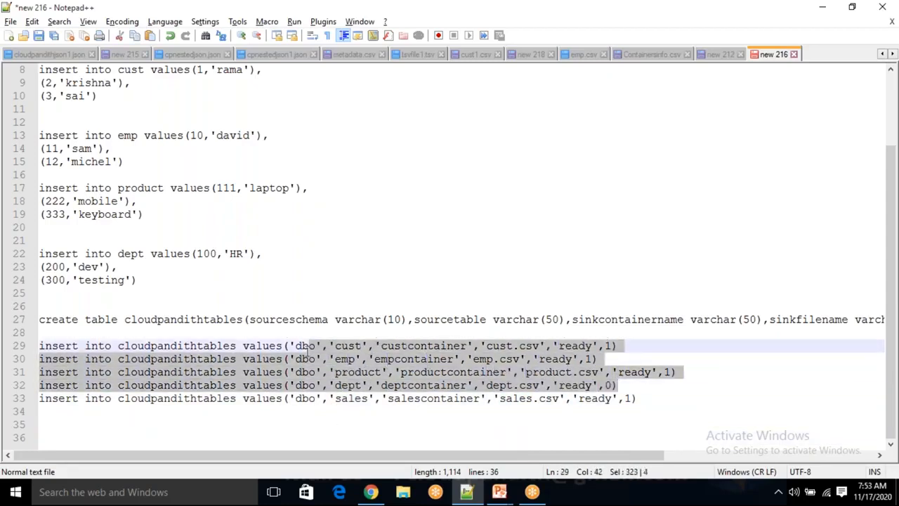
pyautogui.doubleClick(342, 399)
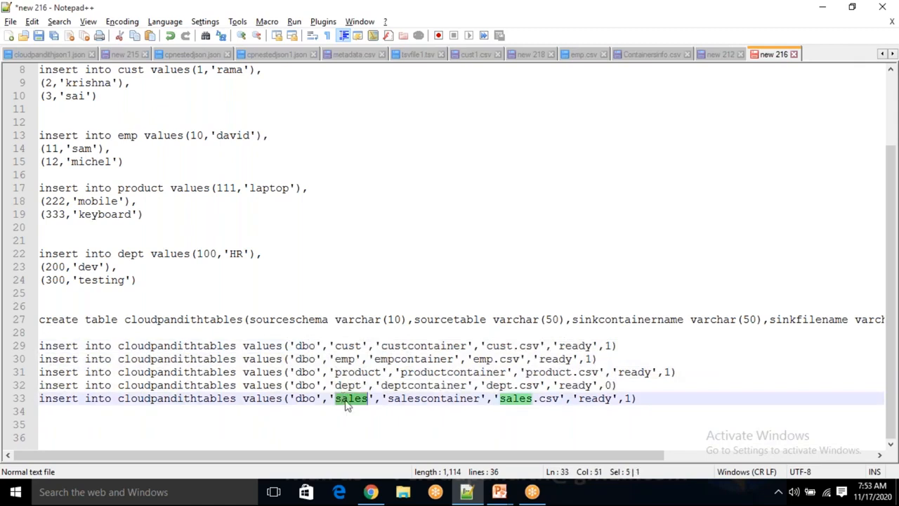
pyautogui.click(398, 430)
pyautogui.moveTo(628, 380); pyautogui.dragTo(324, 385)
pyautogui.click(382, 434)
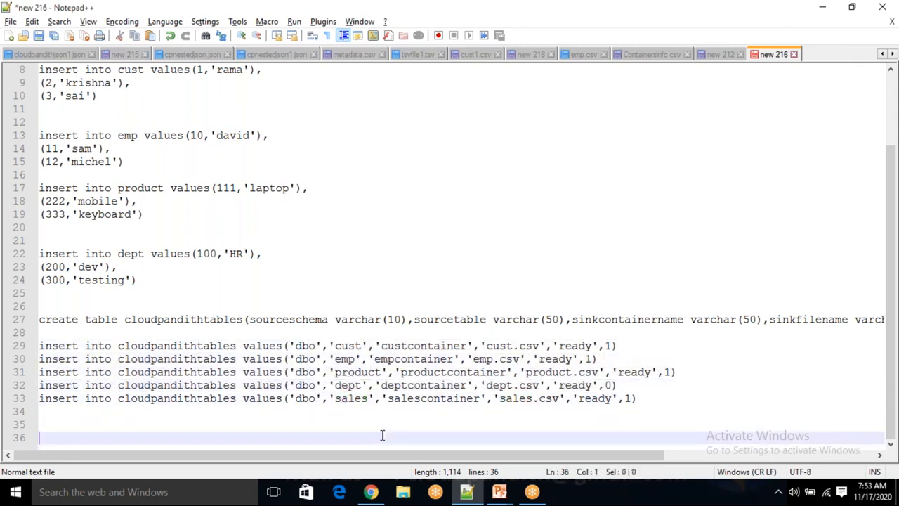
pyautogui.moveTo(657, 402); pyautogui.dragTo(38, 385)
pyautogui.moveTo(711, 371); pyautogui.dragTo(368, 345)
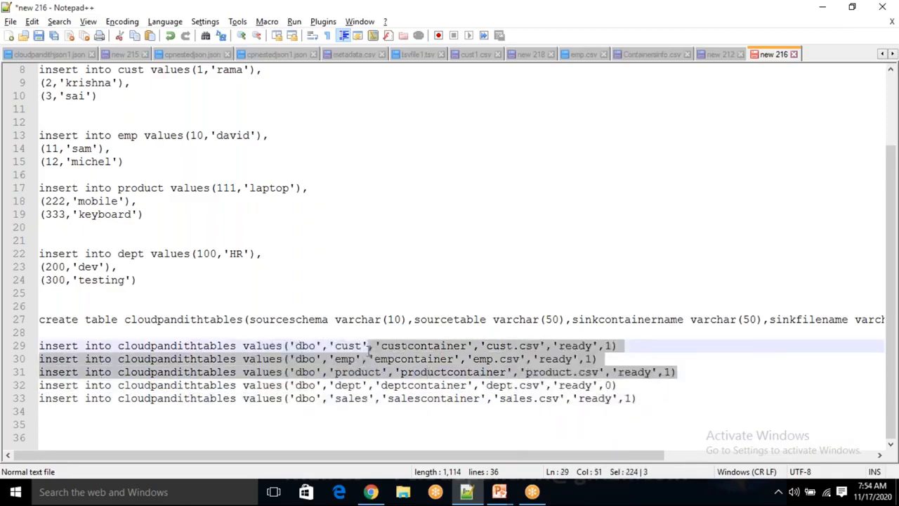
# - Review the whole SQL script, from the sample create table statements down to the cloudpandithtables inserts
pyautogui.click(433, 442)
pyautogui.scroll(3, 431, 440)
pyautogui.scroll(-3, 414, 393)
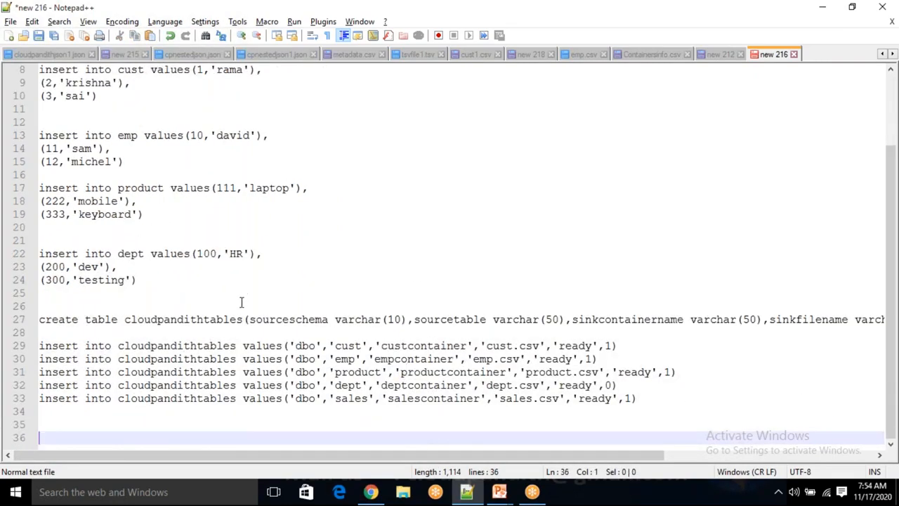
pyautogui.scroll(2, 237, 316)
pyautogui.scroll(-2, 237, 316)
pyautogui.scroll(2, 235, 318)
pyautogui.scroll(-2, 234, 318)
pyautogui.moveTo(646, 397); pyautogui.dragTo(172, 109)
pyautogui.moveTo(172, 76); pyautogui.dragTo(61, 29)
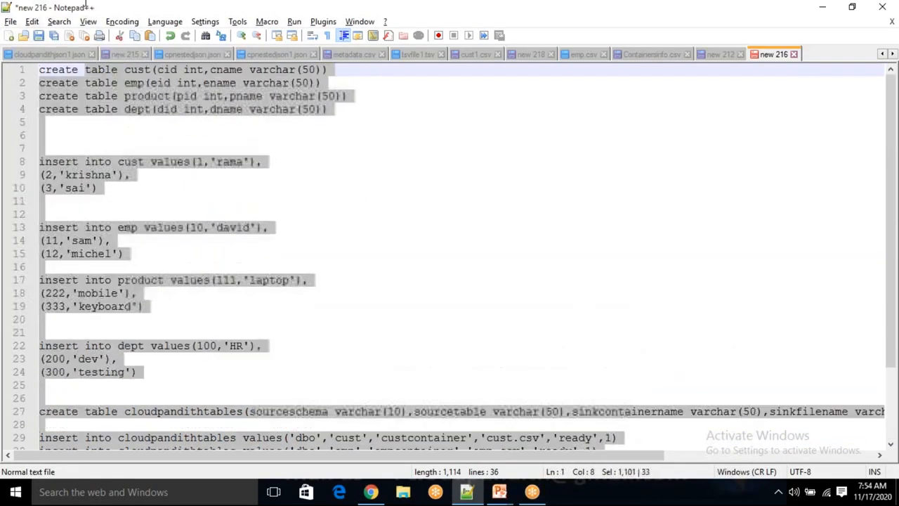
pyautogui.click(313, 351)
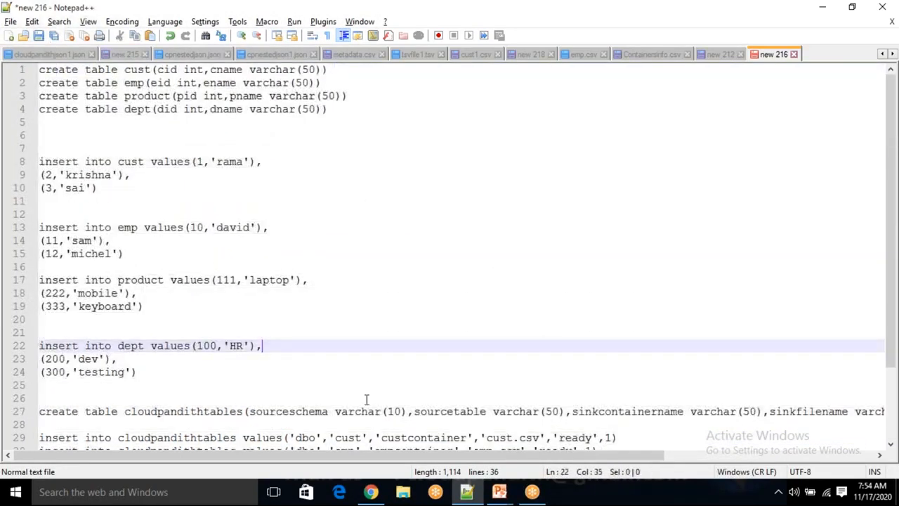
pyautogui.scroll(-3, 584, 342)
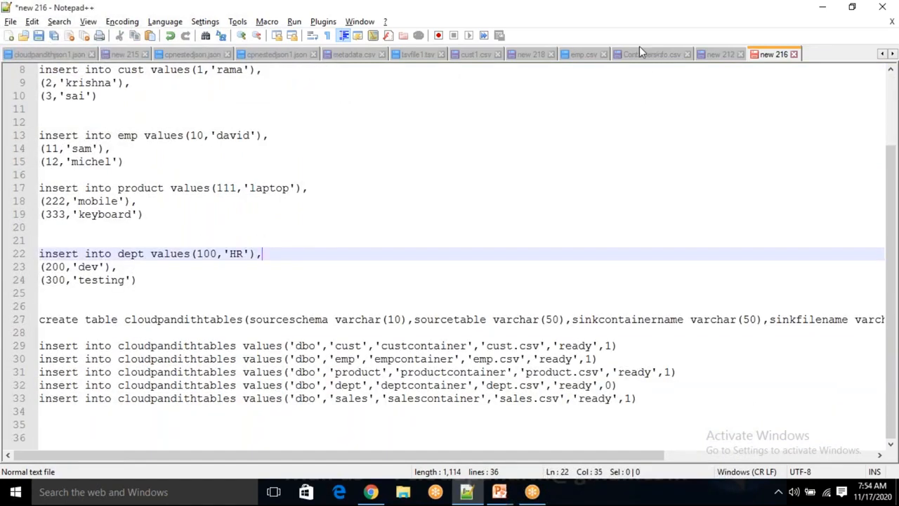
pyautogui.click(631, 24)
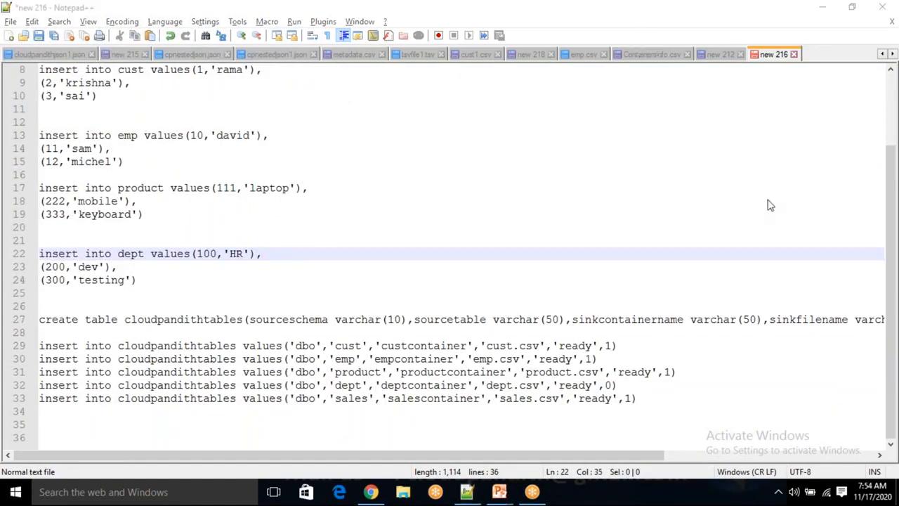
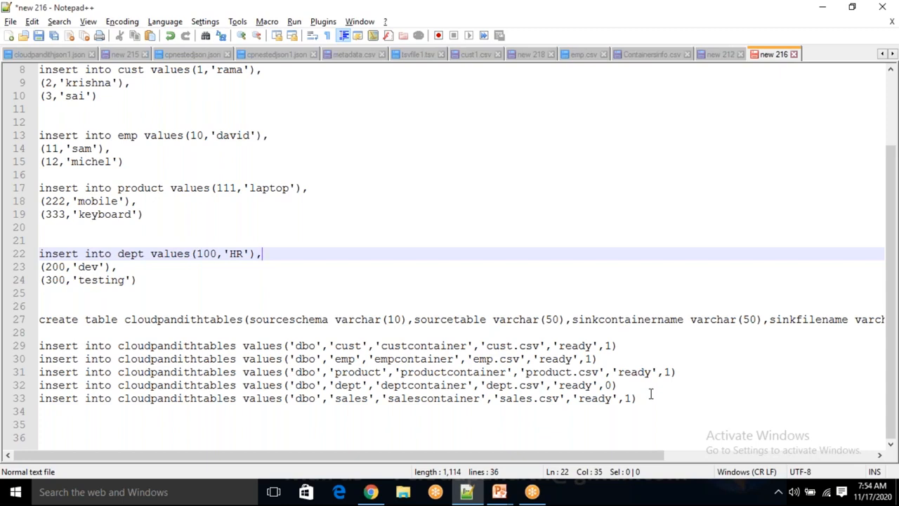
# - Examine the cust row and the full block of cloudpandithtables create and insert statements
pyautogui.doubleClick(348, 346)
pyautogui.doubleClick(404, 345)
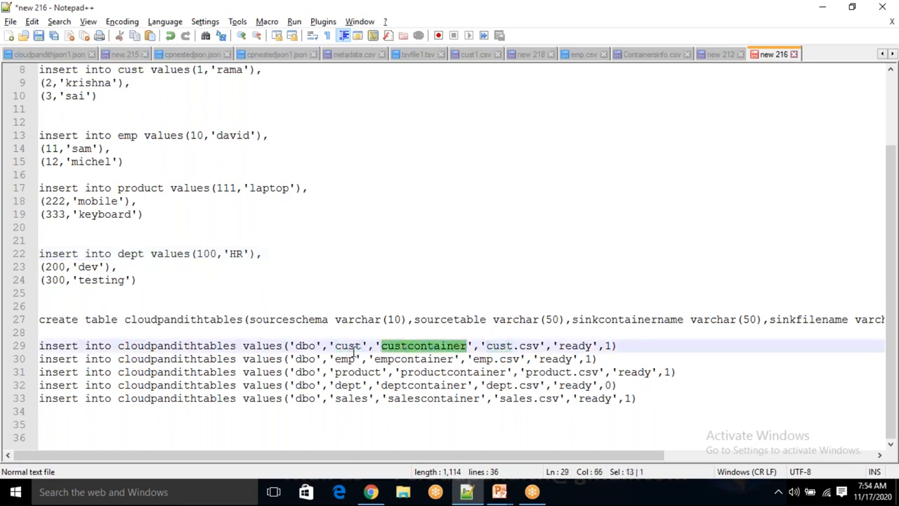
pyautogui.doubleClick(354, 347)
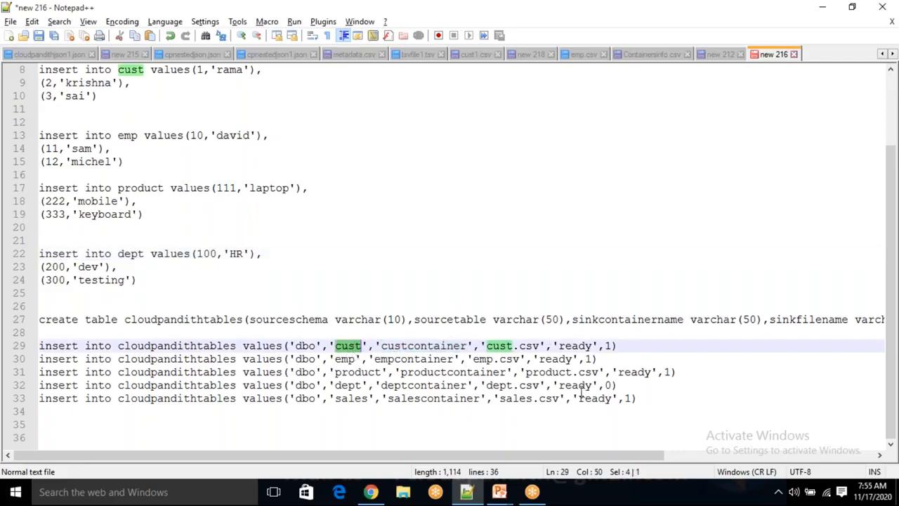
pyautogui.click(645, 397)
pyautogui.moveTo(645, 397); pyautogui.dragTo(34, 320)
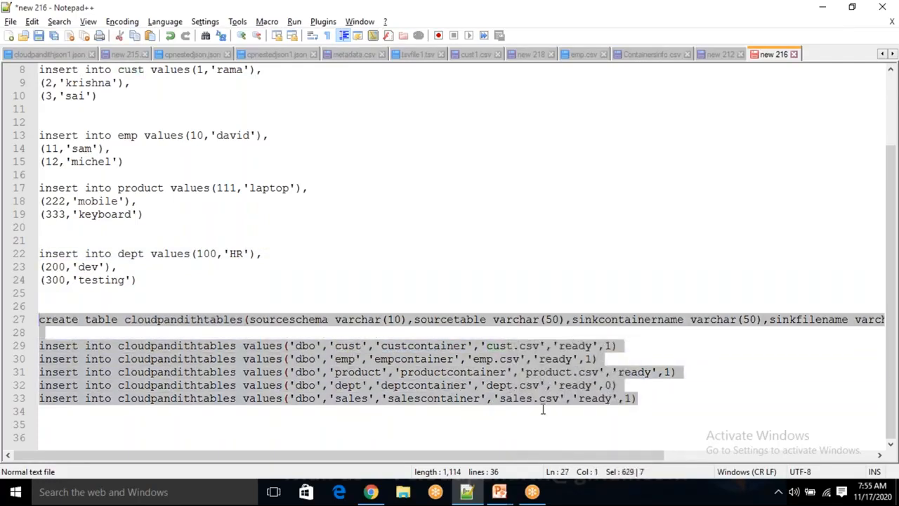
pyautogui.click(654, 398)
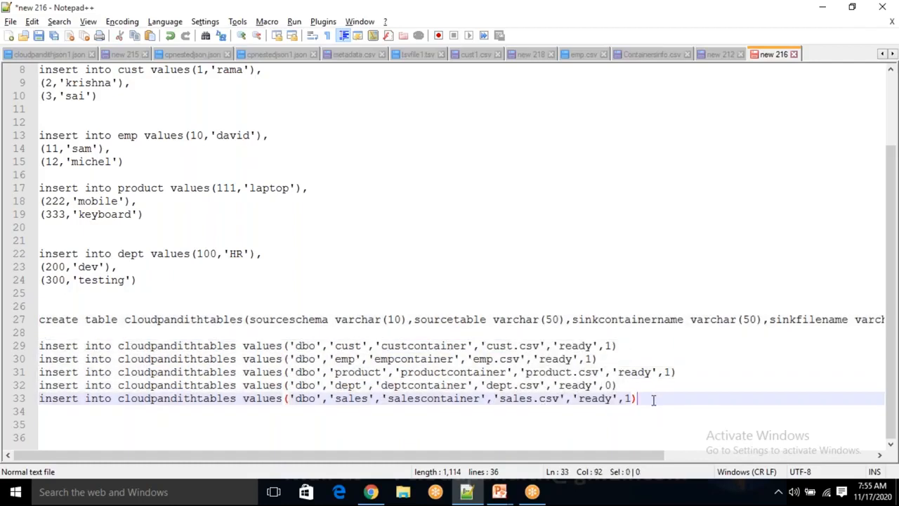
pyautogui.moveTo(654, 398); pyautogui.dragTo(218, 347)
pyautogui.click(211, 416)
# - Review the script's sample create table and insert statements together with the cloudpandithtables metadata rows
pyautogui.scroll(1, 211, 416)
pyautogui.scroll(2, 210, 415)
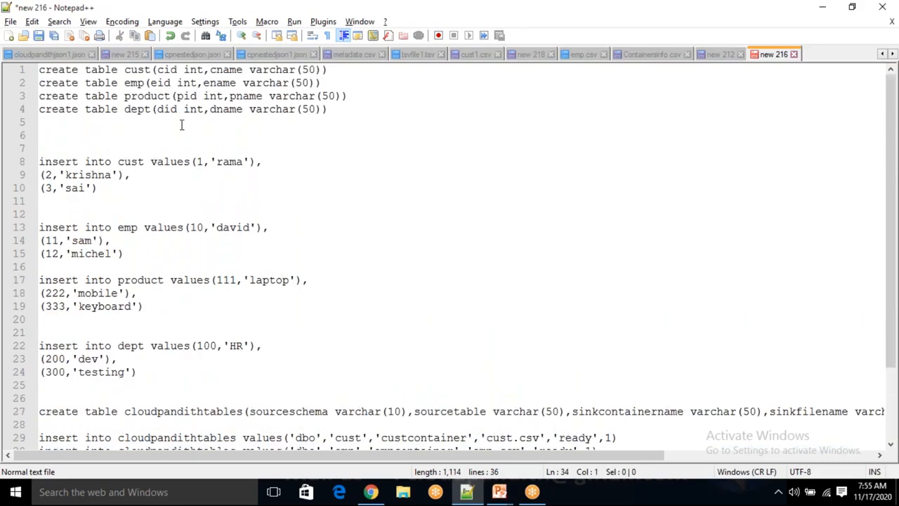
pyautogui.scroll(-1, 168, 153)
pyautogui.scroll(1, 168, 153)
pyautogui.scroll(-1, 289, 270)
pyautogui.scroll(-2, 349, 360)
pyautogui.scroll(3, 349, 361)
pyautogui.scroll(-3, 349, 360)
pyautogui.scroll(1, 349, 360)
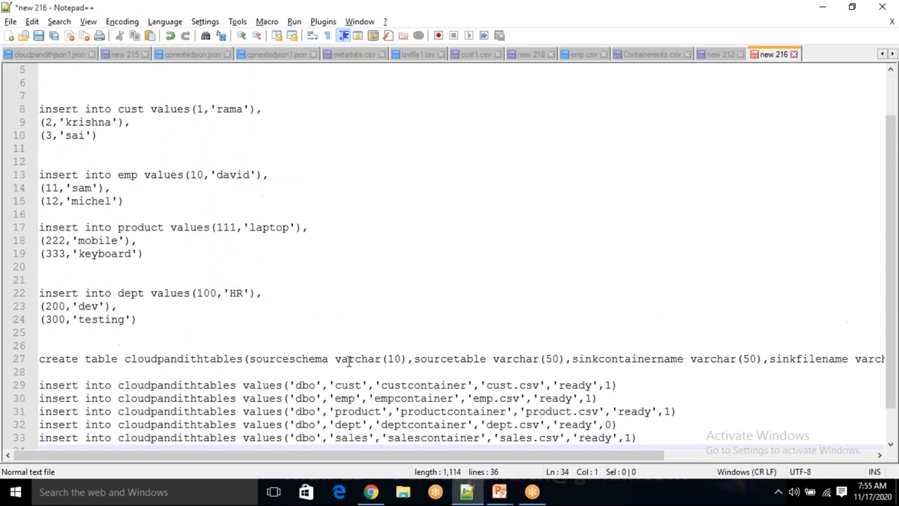
# - Switch to the Azure portal and open the deployed cloudpandithsqldb database resource
pyautogui.click(370, 492)
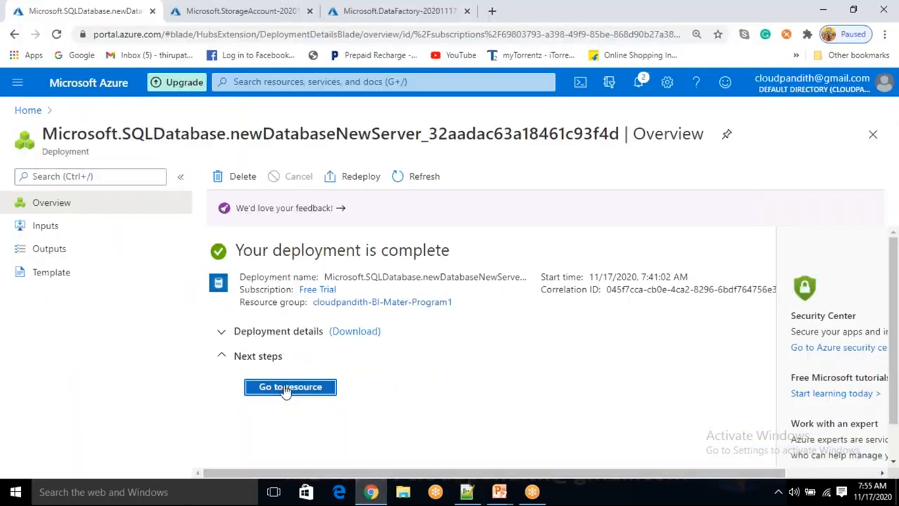
pyautogui.click(287, 388)
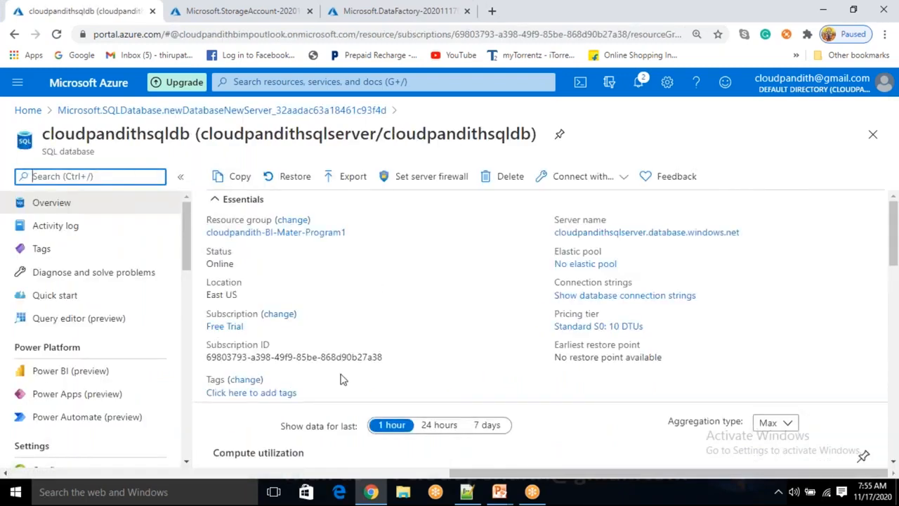
pyautogui.scroll(-3, 341, 376)
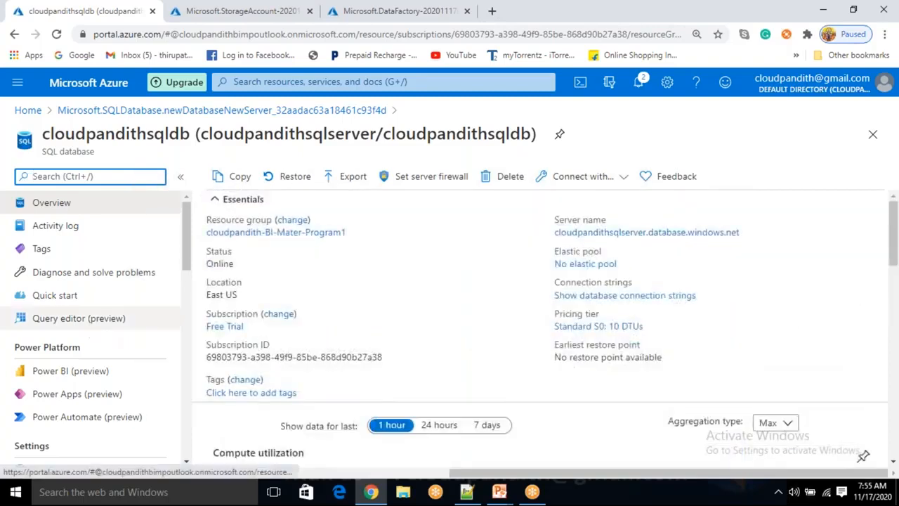
# - Add the client IP to the cloudpandithsqlserver firewall, allow Azure services and resources to access the server, and save the rules
pyautogui.click(445, 179)
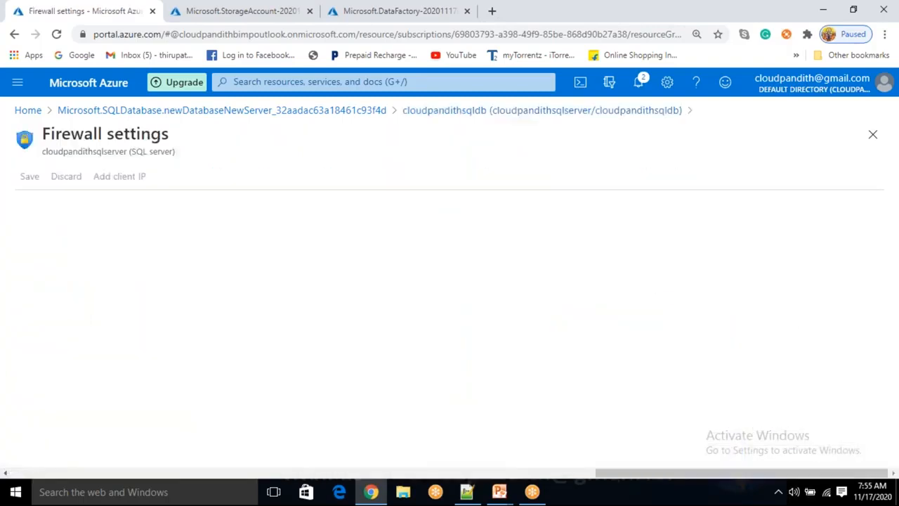
pyautogui.scroll(-2, 175, 331)
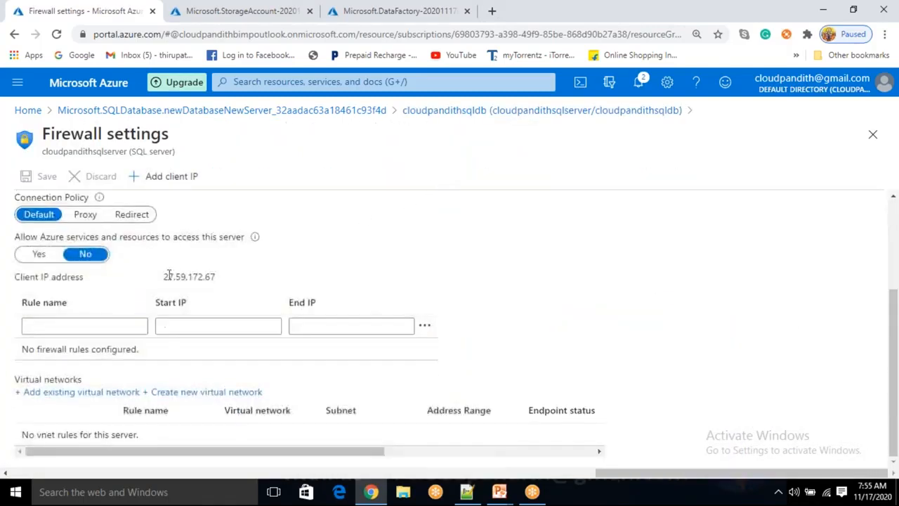
pyautogui.click(176, 178)
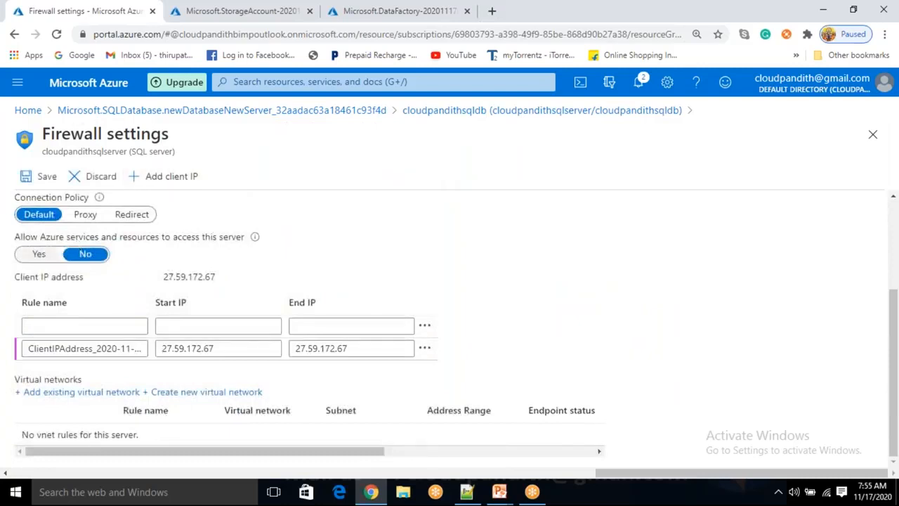
pyautogui.click(38, 255)
pyautogui.click(42, 176)
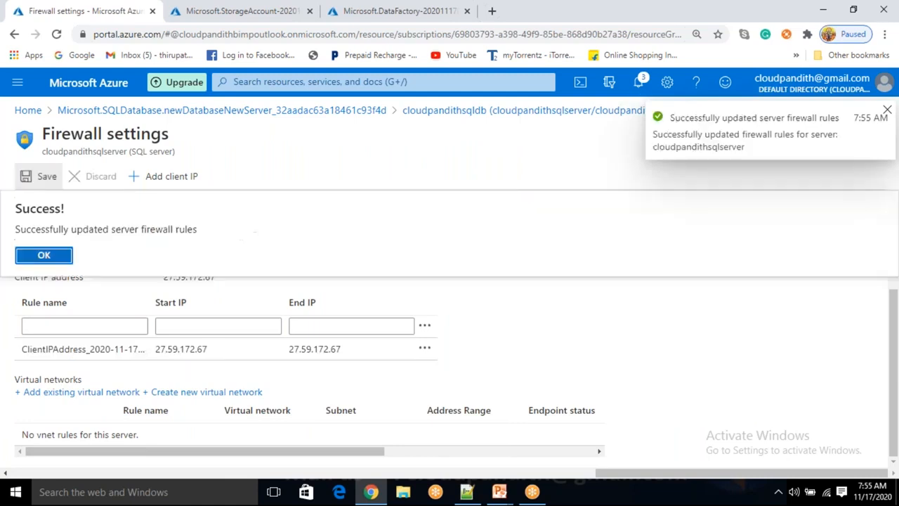
# - Open the query editor of cloudpandithsqldb and sign in with SQL server authentication, entering the account password
pyautogui.click(632, 111)
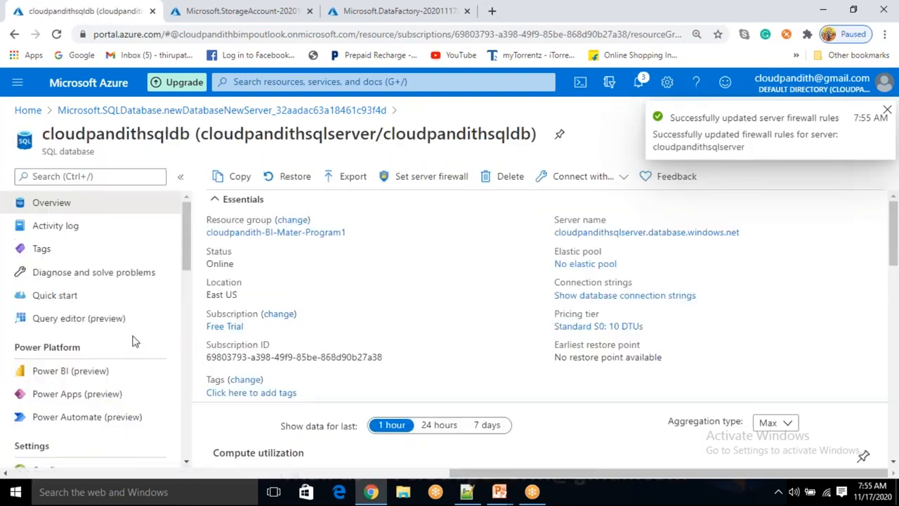
pyautogui.click(113, 321)
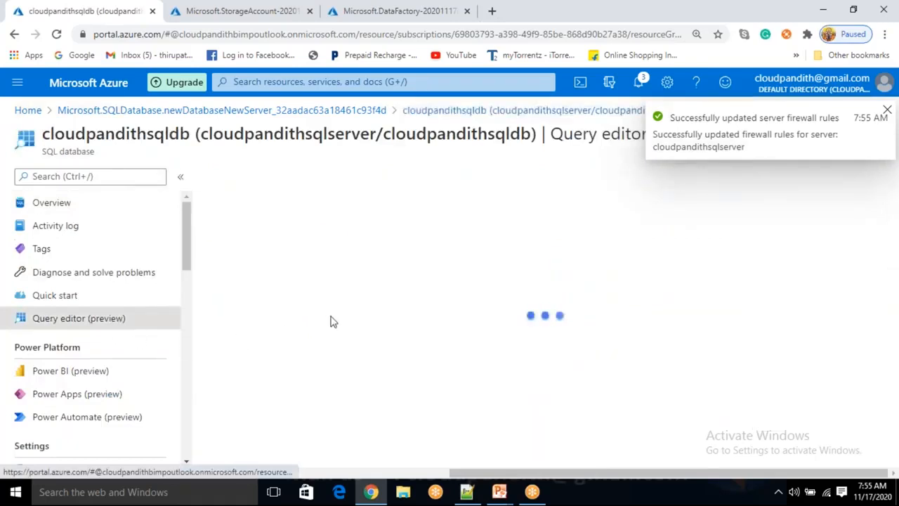
pyautogui.click(330, 403)
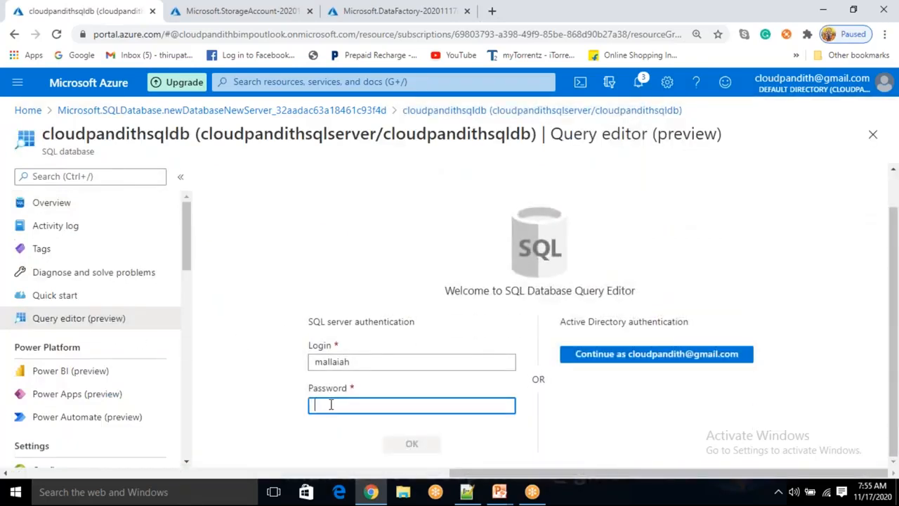
pyautogui.write('********')
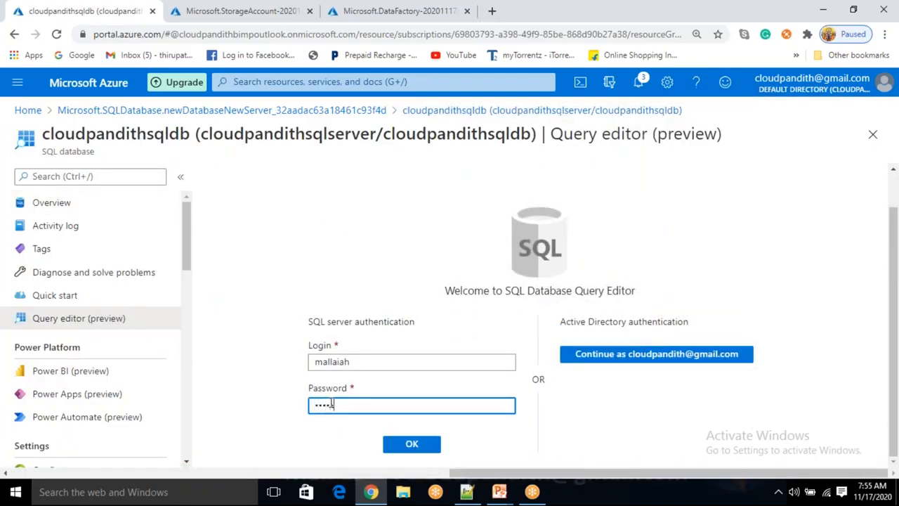
pyautogui.write('**')
pyautogui.press('Return')
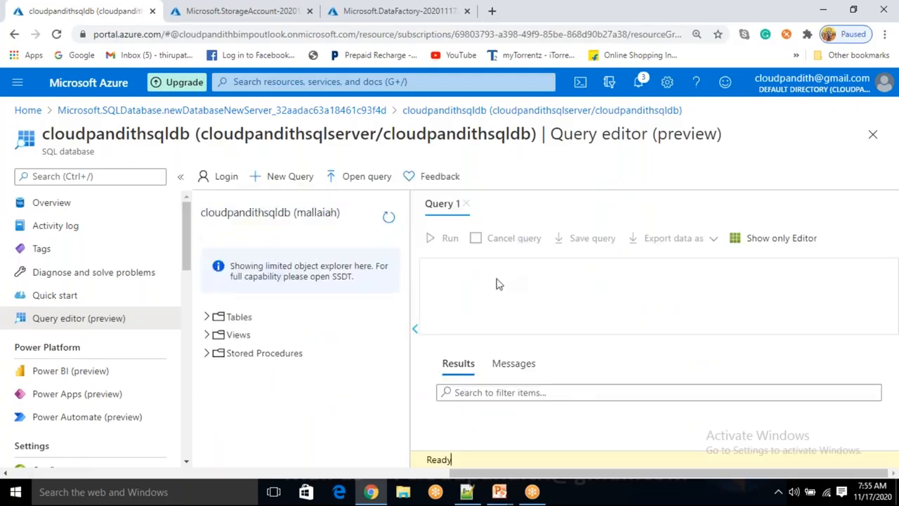
# - Copy the create table statements for cust, emp, product and dept from the Notepad++ script into the Azure query editor and run them
pyautogui.scroll(2, 237, 284)
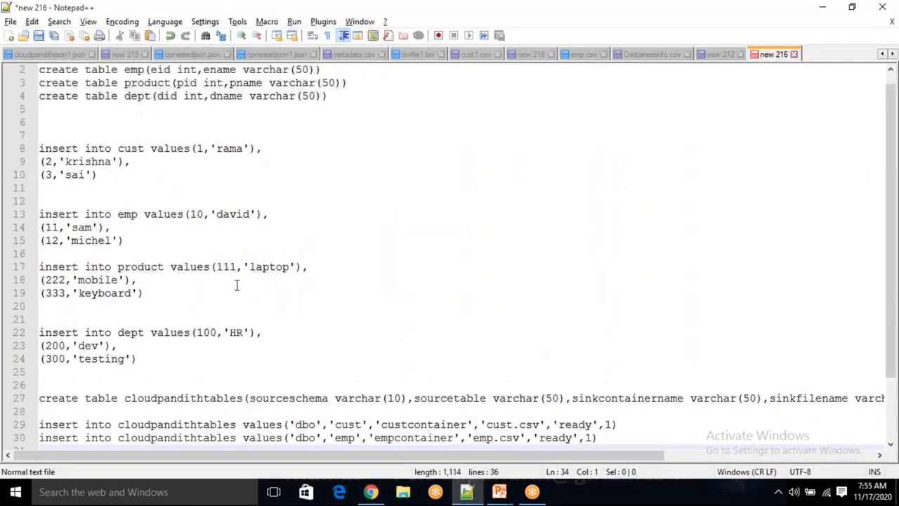
pyautogui.click(236, 281)
pyautogui.hotkey('ctrl', 'a')
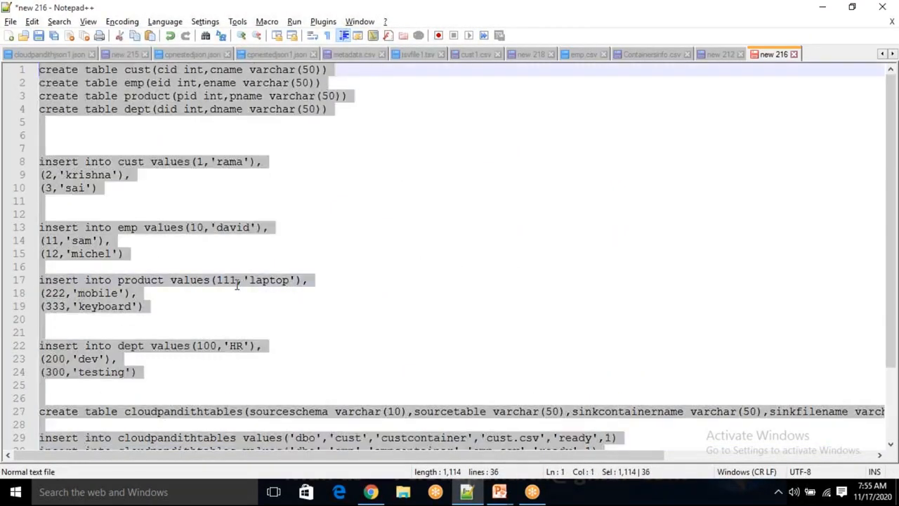
pyautogui.moveTo(176, 369); pyautogui.dragTo(40, 70)
pyautogui.click(348, 204)
pyautogui.moveTo(345, 112); pyautogui.dragTo(40, 70)
pyautogui.hotkey('ctrl', 'c')
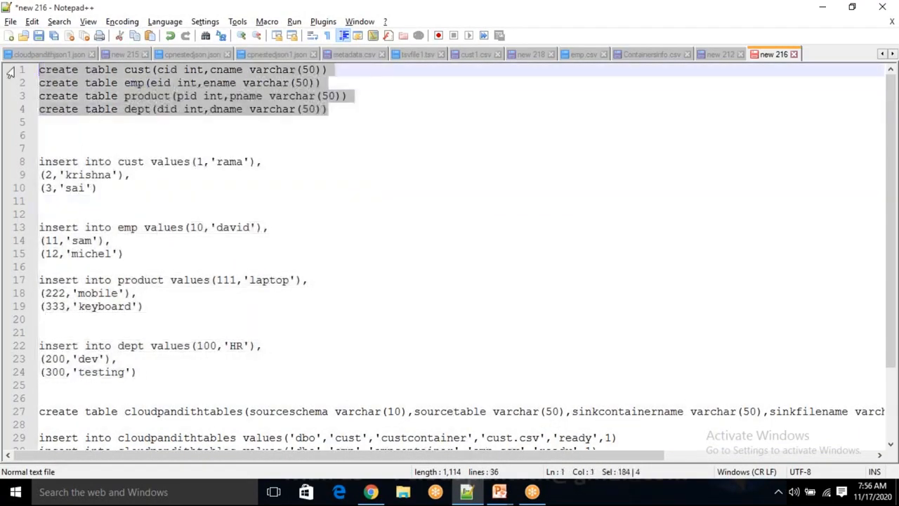
pyautogui.hotkey('alt', 'Tab')
pyautogui.click(207, 317)
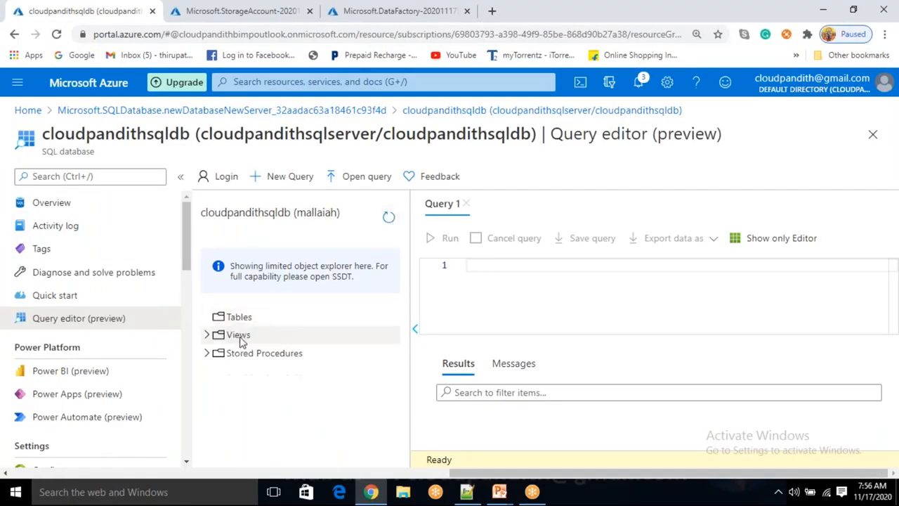
pyautogui.hotkey('ctrl', 'v')
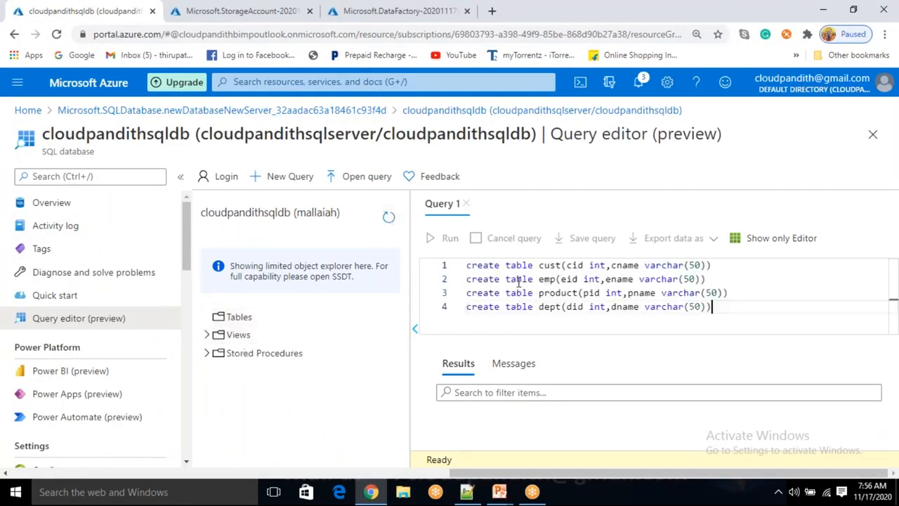
pyautogui.click(436, 239)
# - Clear the query text and expand the database's list of tables
pyautogui.click(511, 285)
pyautogui.hotkey('ctrl', 'a')
pyautogui.press('Delete')
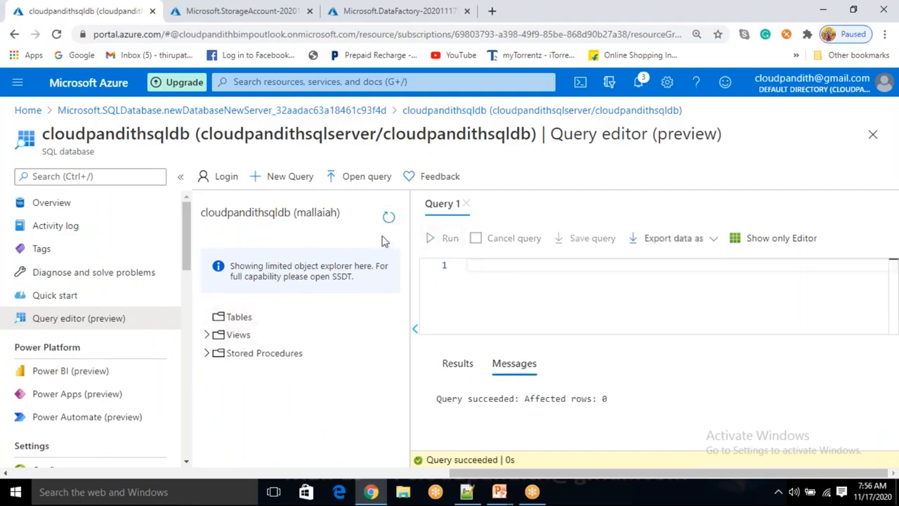
pyautogui.click(208, 317)
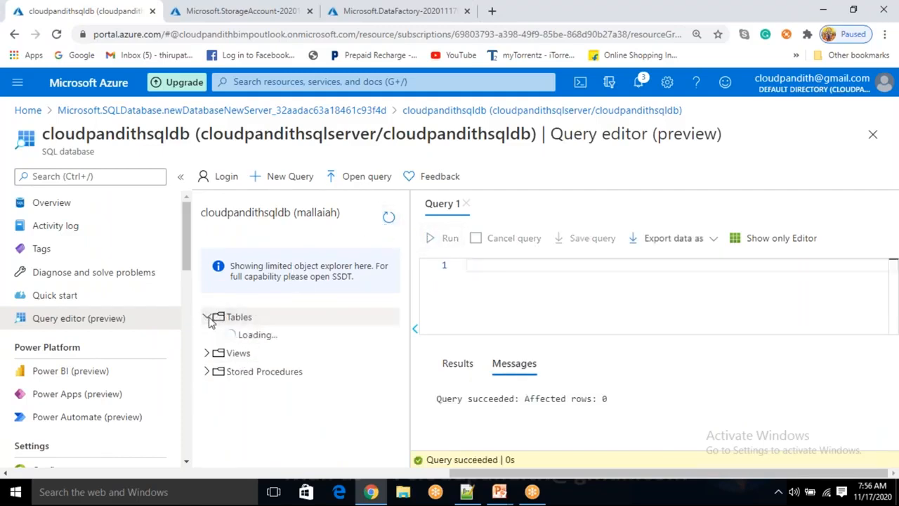
# - Copy the insert statements for cust, emp, product and dept from the Notepad++ script into the Azure query editor and run them
pyautogui.hotkey('alt', 'Tab')
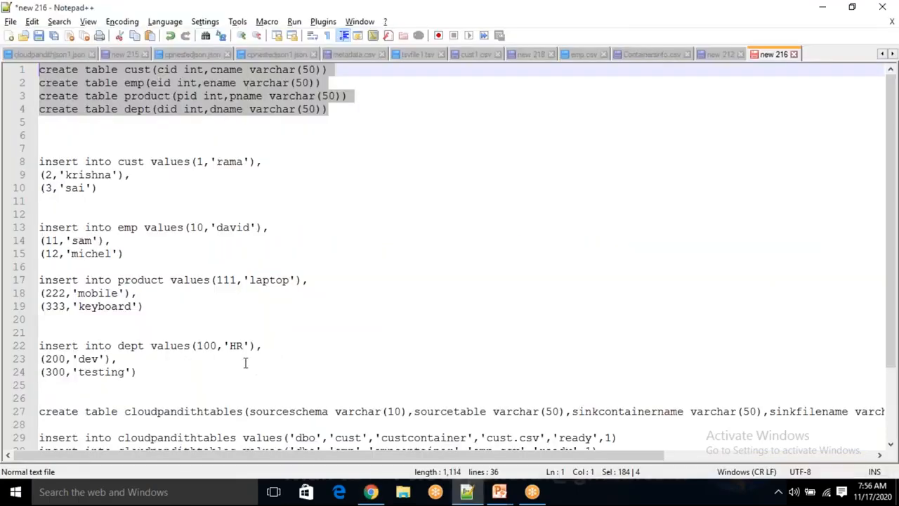
pyautogui.moveTo(149, 379); pyautogui.dragTo(6, 161)
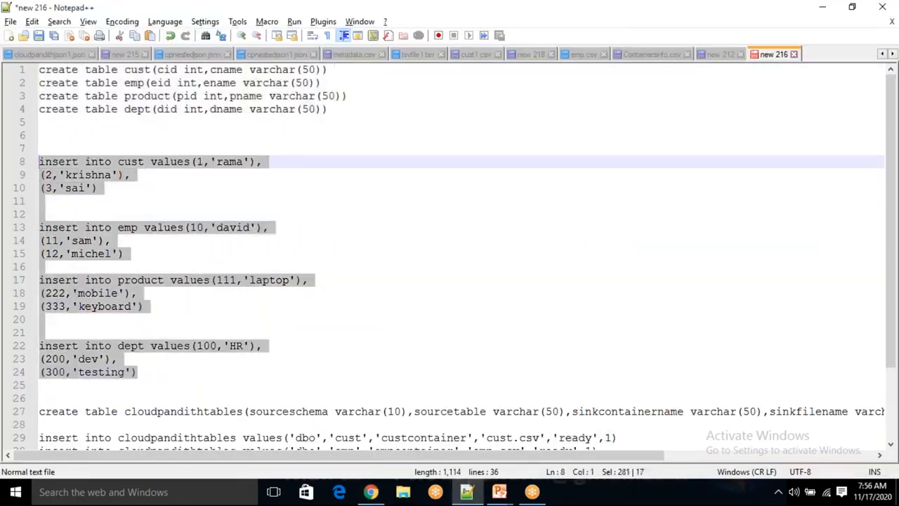
pyautogui.hotkey('alt', 'Tab')
pyautogui.hotkey('ctrl', 'v')
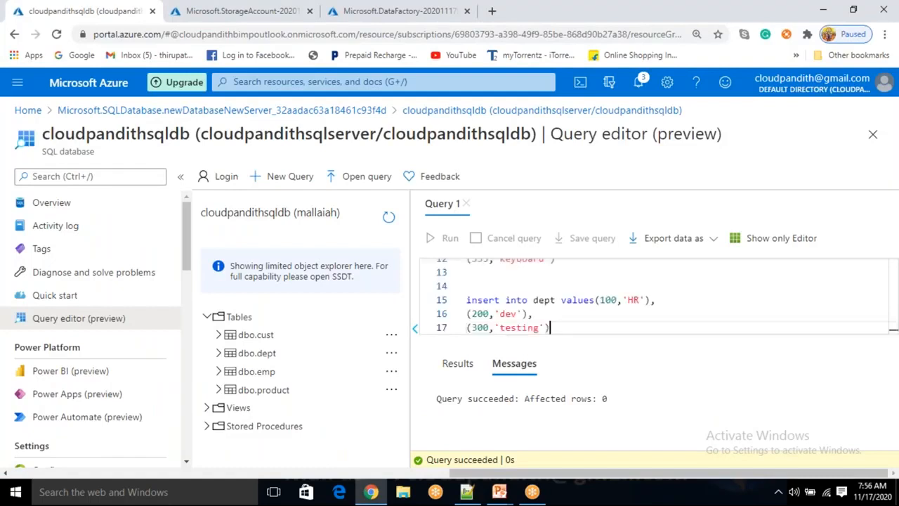
pyautogui.click(442, 238)
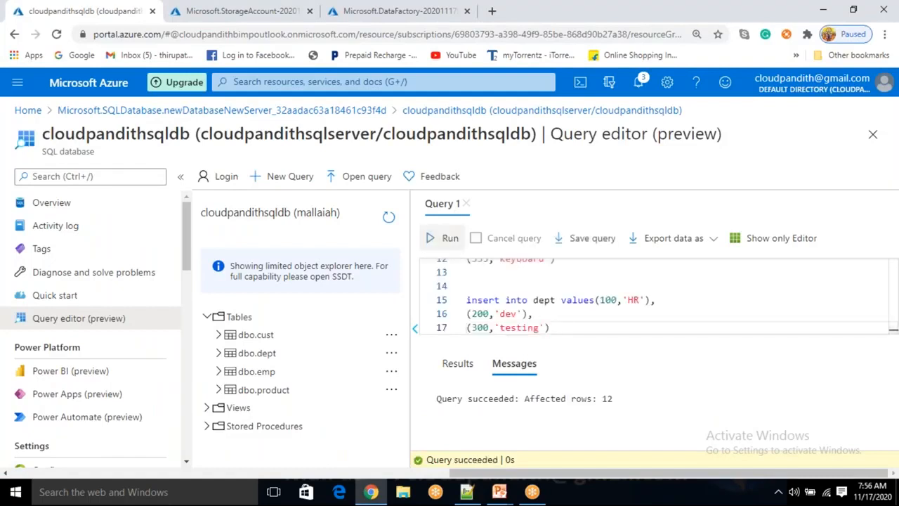
# - Replace the insert statements with SELECT * FROM DEPT, run the query and check its messages
pyautogui.moveTo(556, 328); pyautogui.dragTo(468, 268)
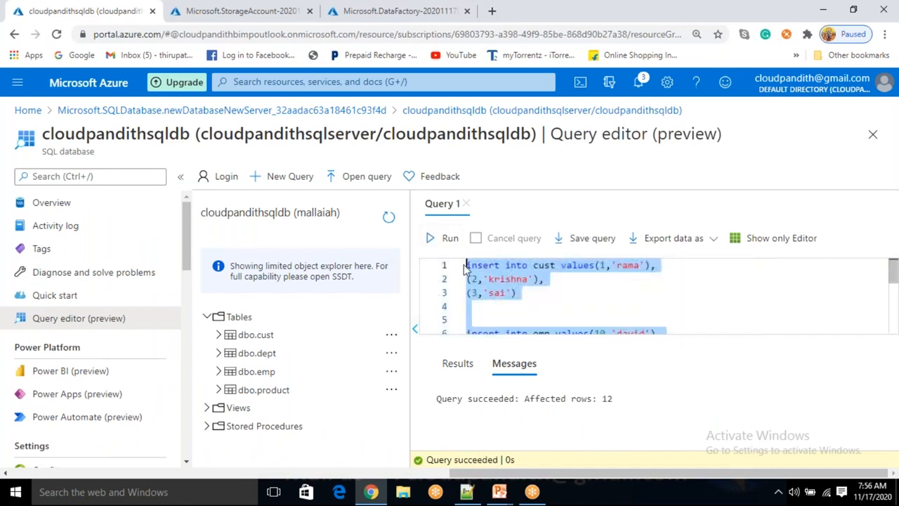
pyautogui.click(505, 320)
pyautogui.moveTo(612, 398); pyautogui.dragTo(511, 250)
pyautogui.click(524, 305)
pyautogui.hotkey('ctrl', 'a')
pyautogui.press('Delete')
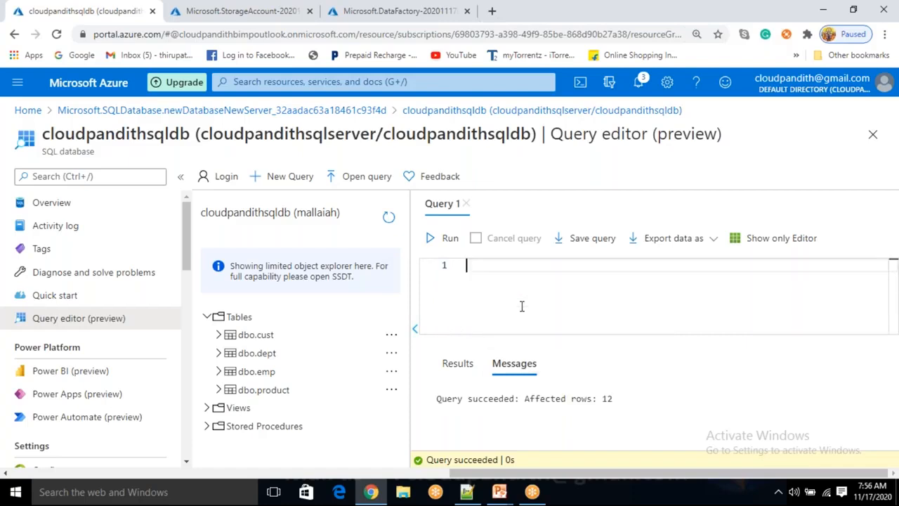
pyautogui.write('SELECT')
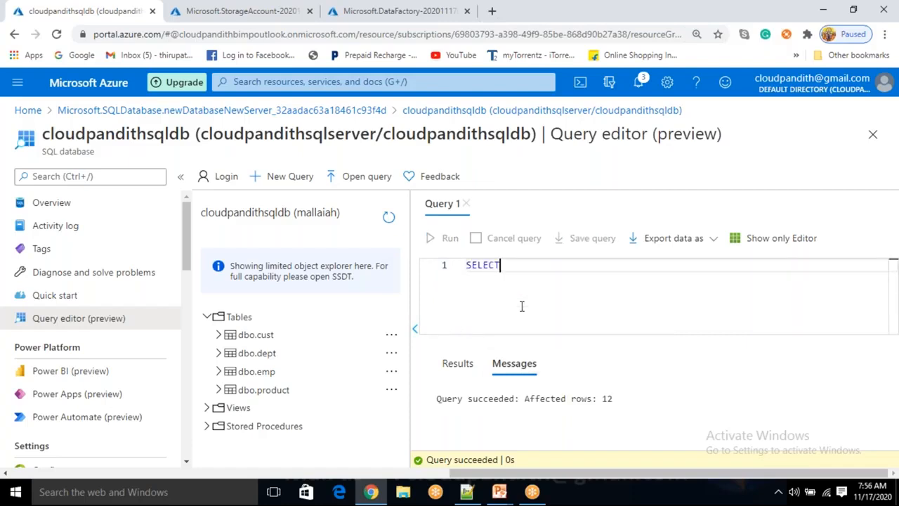
pyautogui.write(' * FROM DEPT')
pyautogui.click(460, 239)
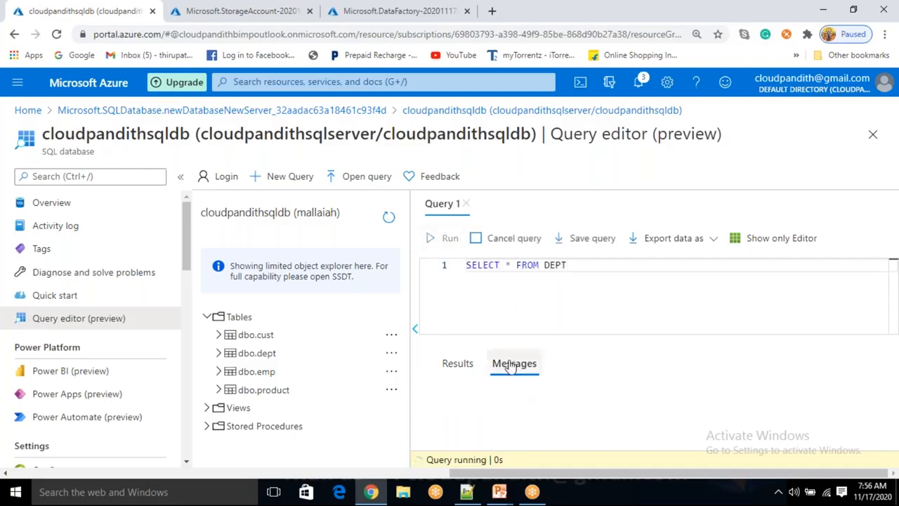
pyautogui.click(511, 367)
# - Change the queried table to EMP, run the query and check its messages
pyautogui.doubleClick(562, 264)
pyautogui.write('E')
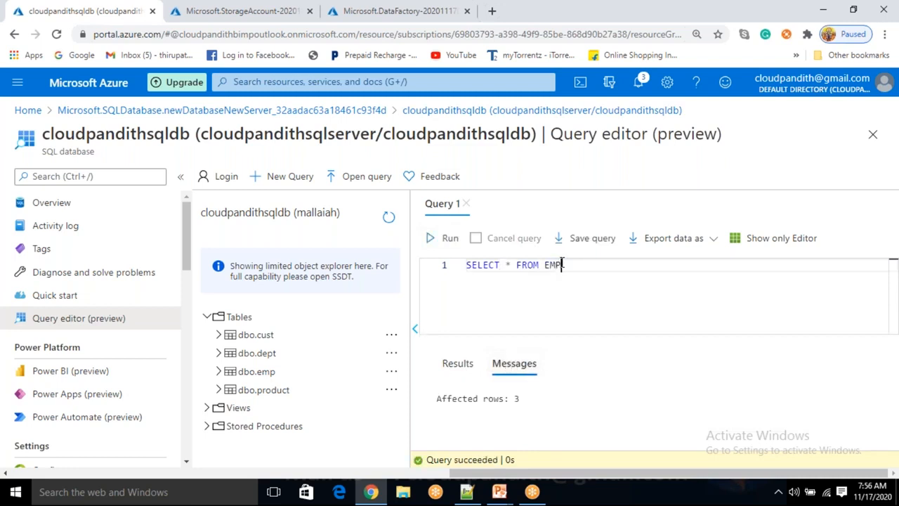
pyautogui.click(449, 238)
pyautogui.click(514, 370)
# - Replace the query with the create table cloudpandithtables statement copied from the Notepad++ script and run it in the Azure query editor
pyautogui.hotkey('ctrl', 'a')
pyautogui.press('BackSpace')
pyautogui.hotkey('alt', 'Tab')
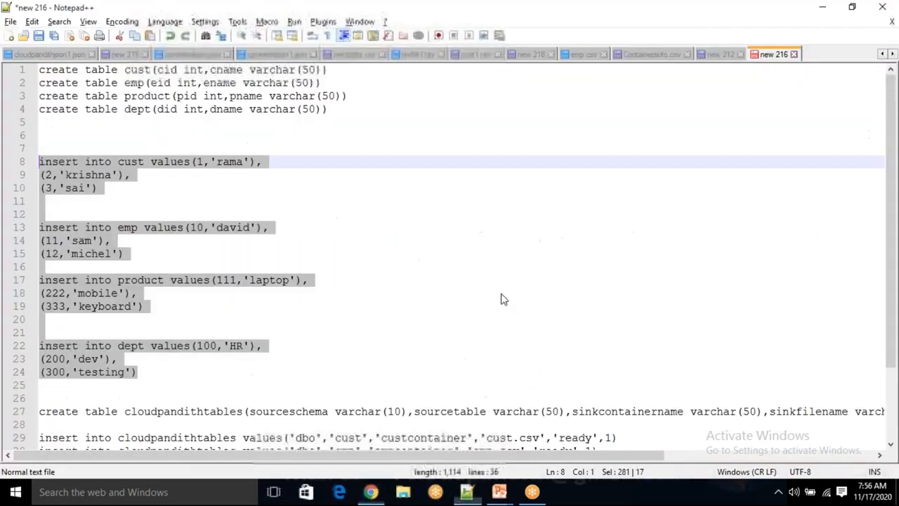
pyautogui.scroll(-3, 306, 337)
pyautogui.click(749, 320)
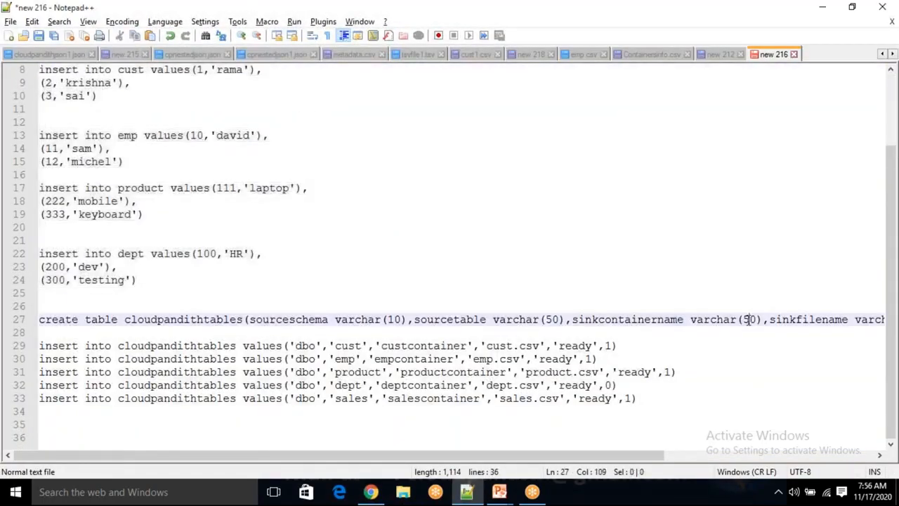
pyautogui.press('End')
pyautogui.hotkey('shift', 'Home')
pyautogui.hotkey('ctrl', 'c')
pyautogui.hotkey('alt', 'Tab')
pyautogui.hotkey('ctrl', 'v')
pyautogui.click(449, 238)
# - Clear the query text, refresh the database's object list and expand its tables
pyautogui.tripleClick(496, 271)
pyautogui.press('Delete')
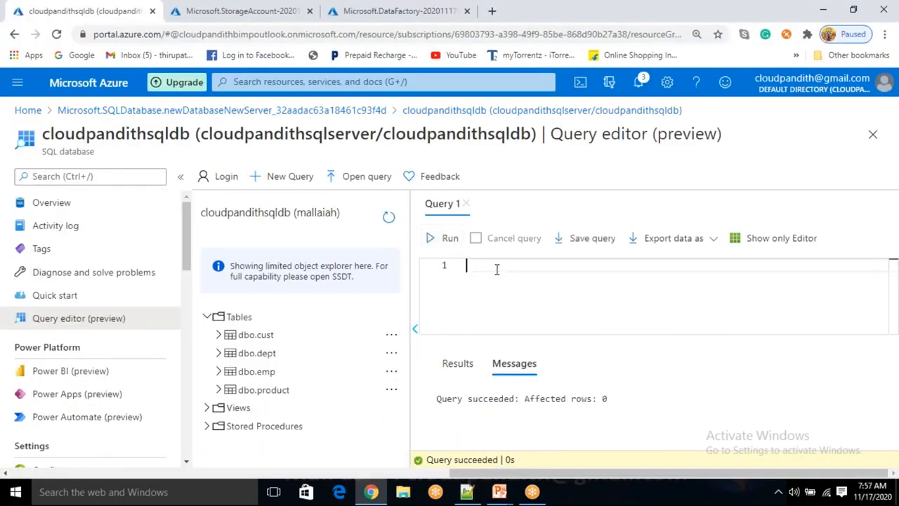
pyautogui.click(389, 218)
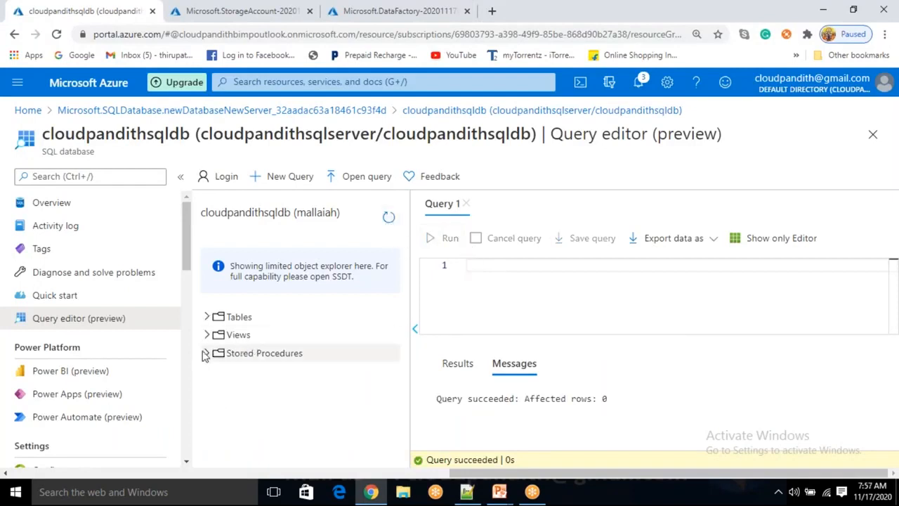
pyautogui.click(207, 317)
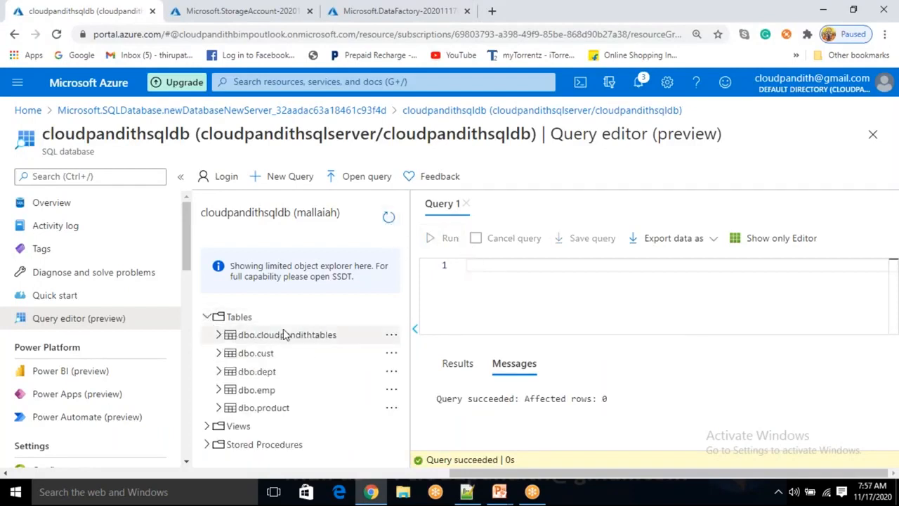
# - Copy the five cloudpandithtables insert statements from the Notepad++ script into the Azure query editor and run them
pyautogui.hotkey('alt', 'Tab')
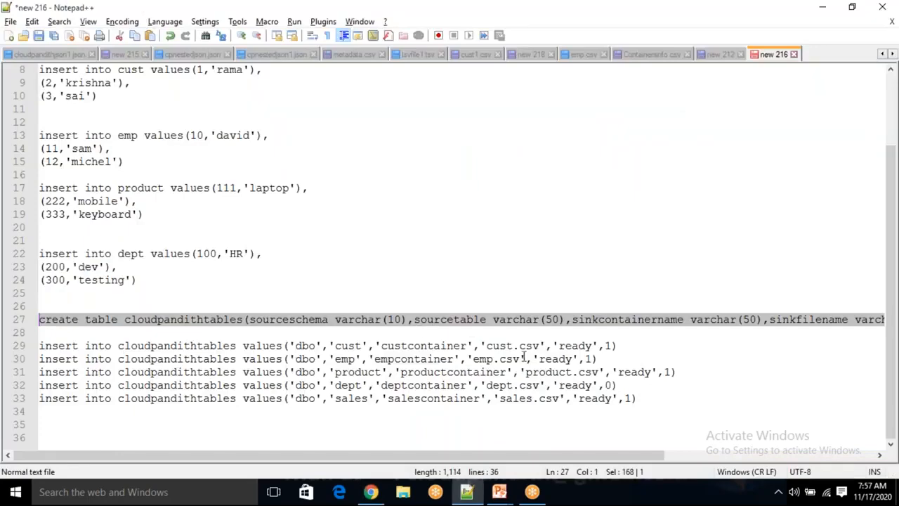
pyautogui.moveTo(690, 414); pyautogui.dragTo(17, 345)
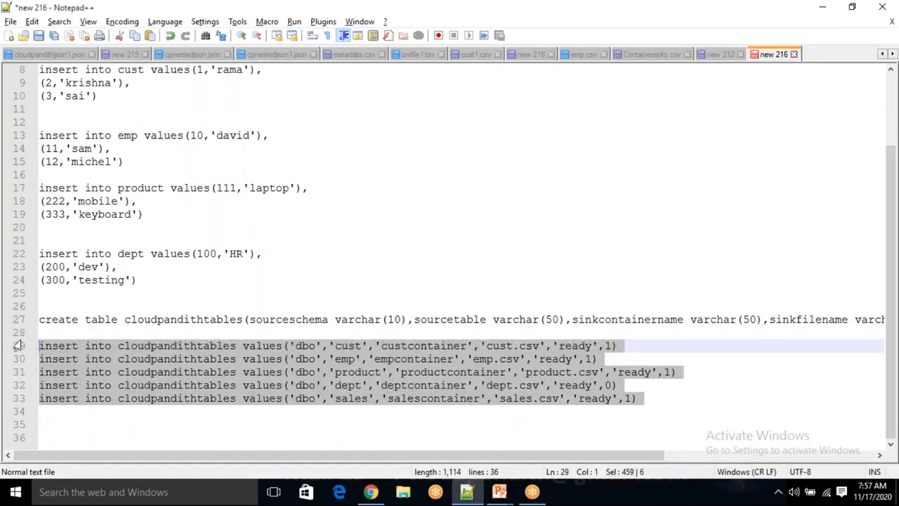
pyautogui.hotkey('alt', 'Tab')
pyautogui.hotkey('ctrl', 'v')
pyautogui.click(448, 239)
# - Replace the insert statements with SELECT * FROM CLOUDPANDITHTABLES, run the query and check its messages and results
pyautogui.click(529, 300)
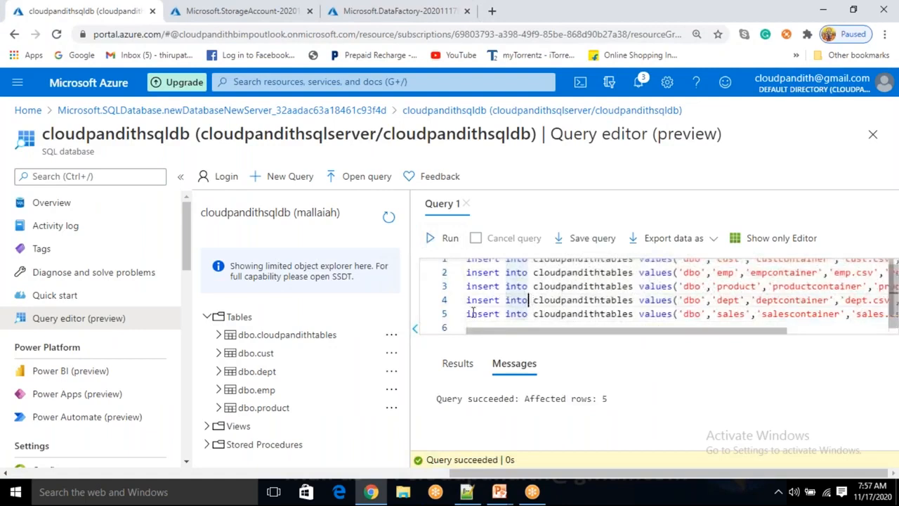
pyautogui.click(539, 279)
pyautogui.hotkey('ctrl', 'a')
pyautogui.write('SELECT * FROM CLOUDPANDITHTABLES')
pyautogui.click(443, 238)
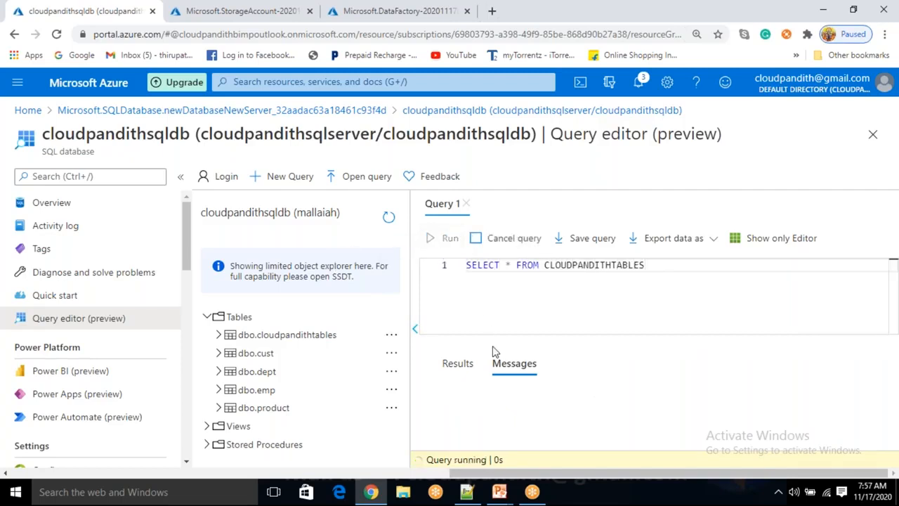
pyautogui.click(517, 365)
pyautogui.moveTo(521, 399); pyautogui.dragTo(506, 399)
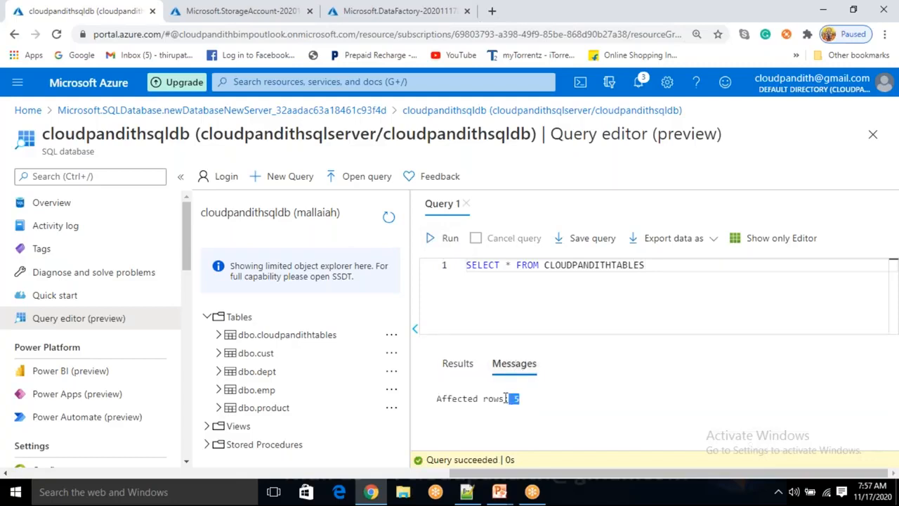
pyautogui.click(457, 365)
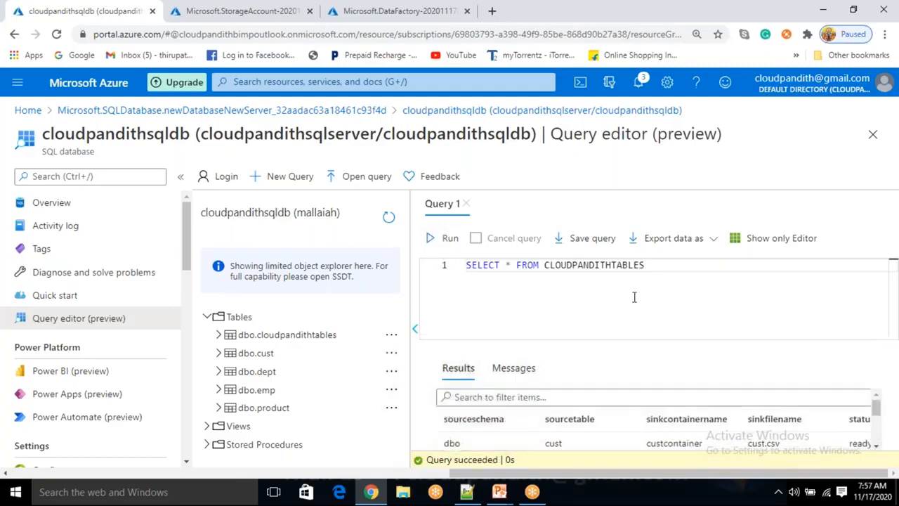
pyautogui.hotkey('ctrl', 'a')
pyautogui.press('BackSpace')
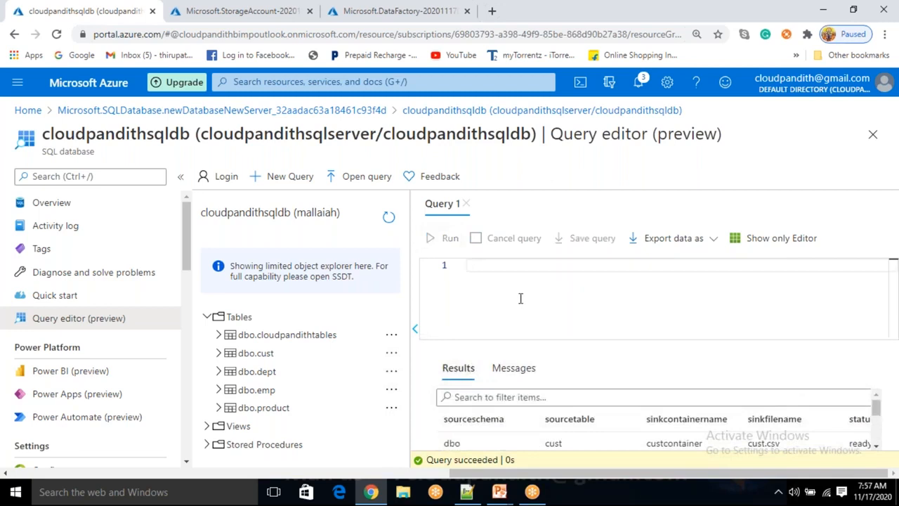
pyautogui.hotkey('ctrl', 'z')
# - In the Notepad++ script, add SELECT * FROM CLOUDPANDITHTABLES WHERE ISACTIVE=1 below the cloudpandithtables insert statements
pyautogui.hotkey('alt', 'Tab')
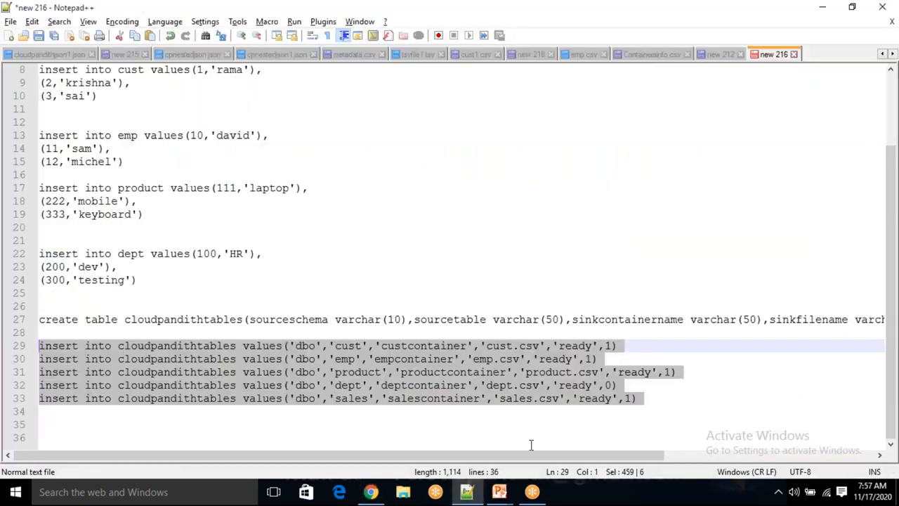
pyautogui.click(638, 399)
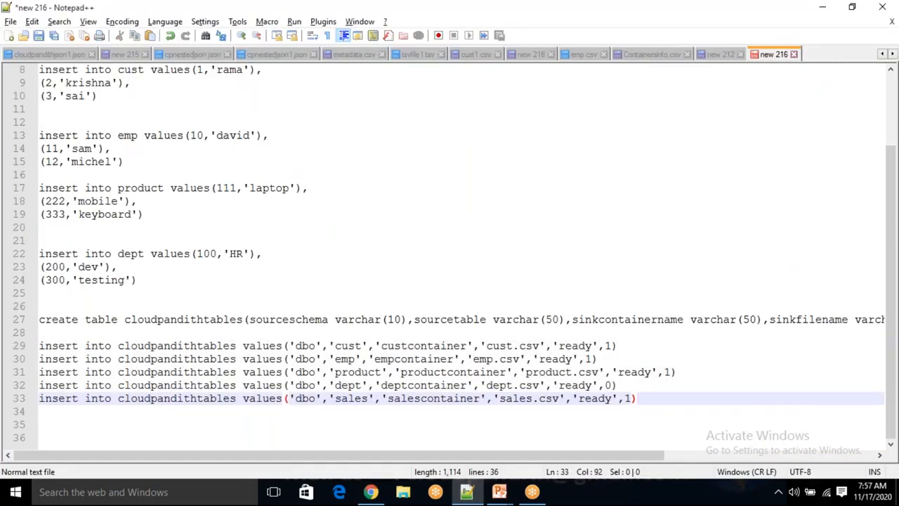
pyautogui.moveTo(652, 398); pyautogui.dragTo(230, 400)
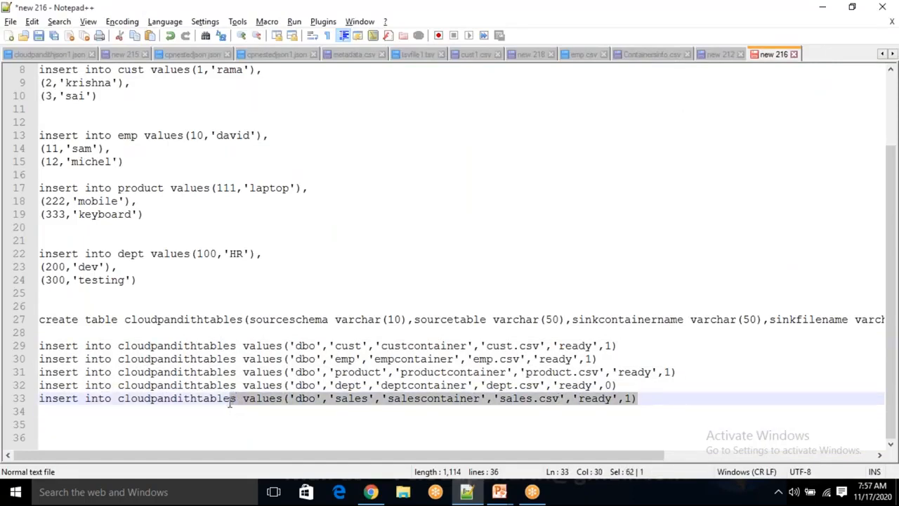
pyautogui.doubleClick(344, 385)
pyautogui.moveTo(657, 398); pyautogui.dragTo(290, 346)
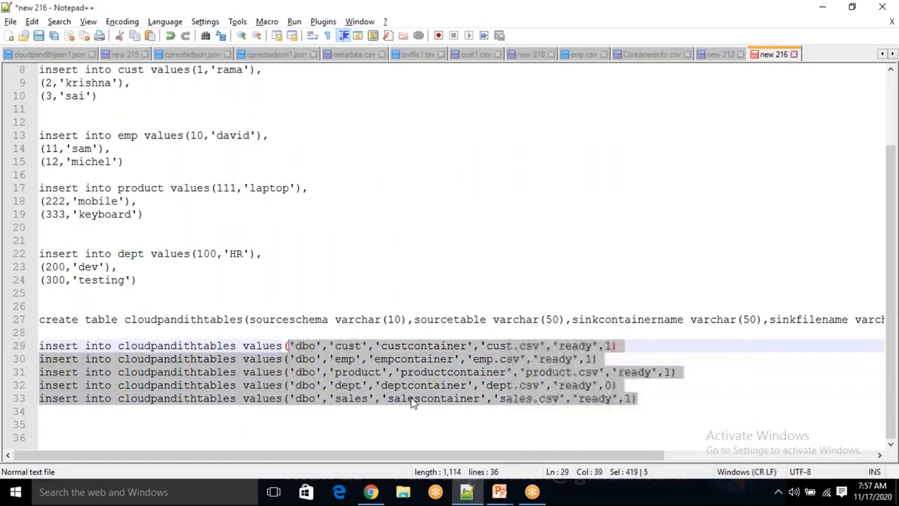
pyautogui.click(699, 398)
pyautogui.press('Return')
pyautogui.press('Return')
pyautogui.press('Return')
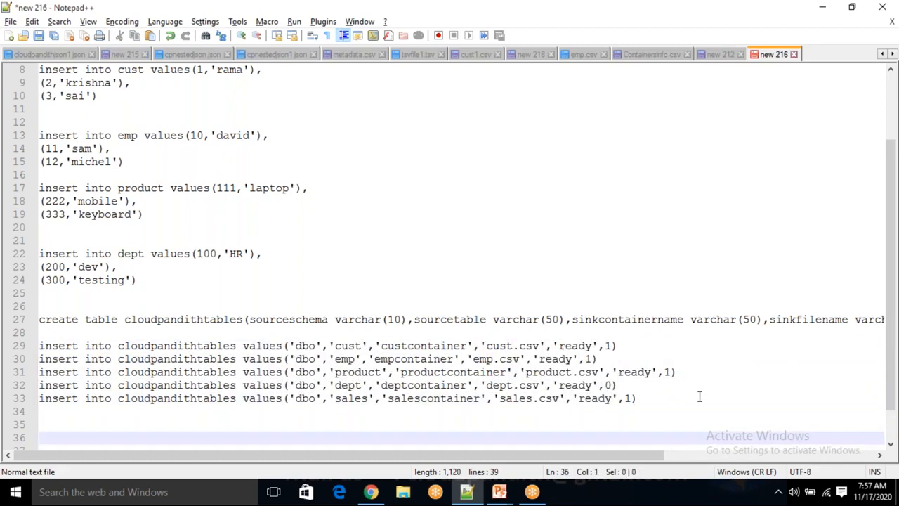
pyautogui.write('SELECT * FROM')
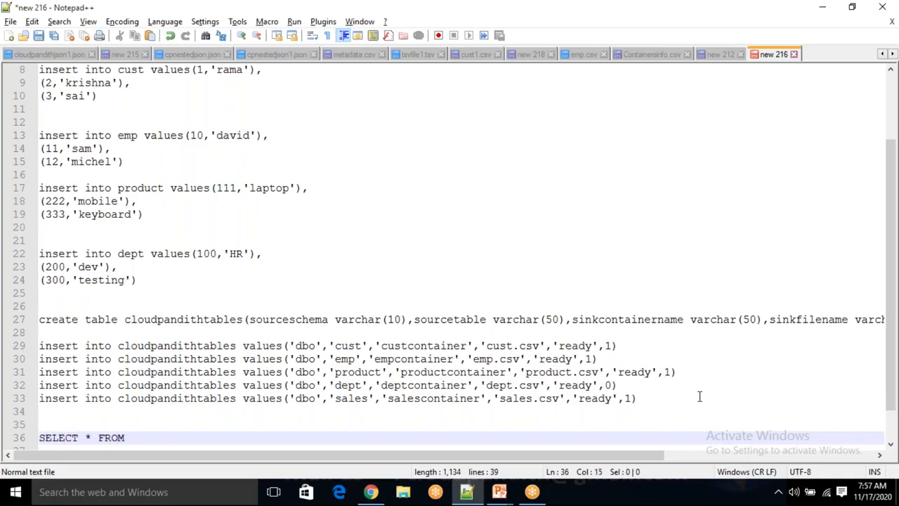
pyautogui.write(' CLOUDPANIDITHTABLES WHERE ISACTIVE=1')
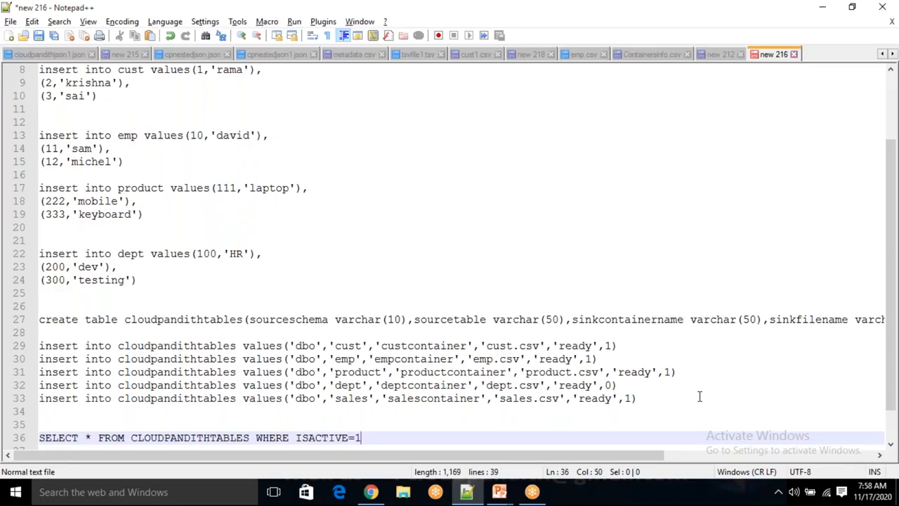
pyautogui.moveTo(384, 437); pyautogui.dragTo(204, 434)
pyautogui.moveTo(687, 397); pyautogui.dragTo(507, 412)
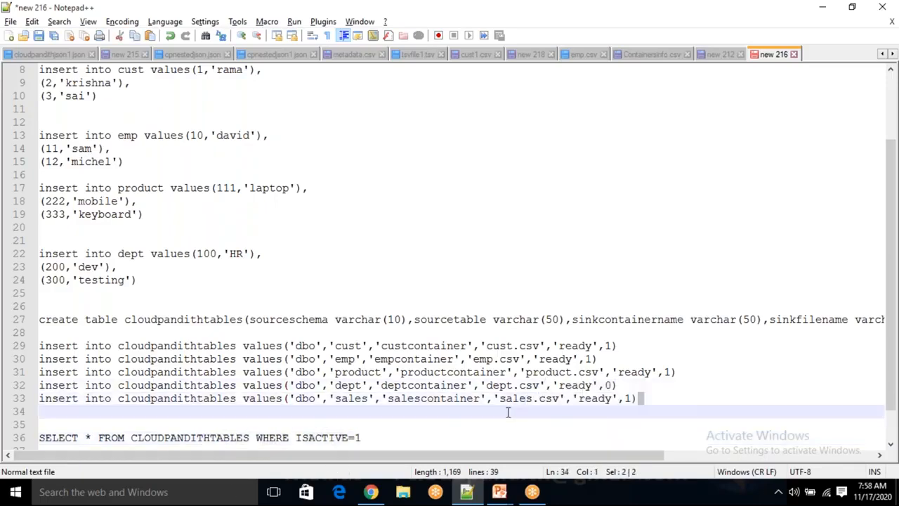
pyautogui.moveTo(336, 385); pyautogui.dragTo(604, 383)
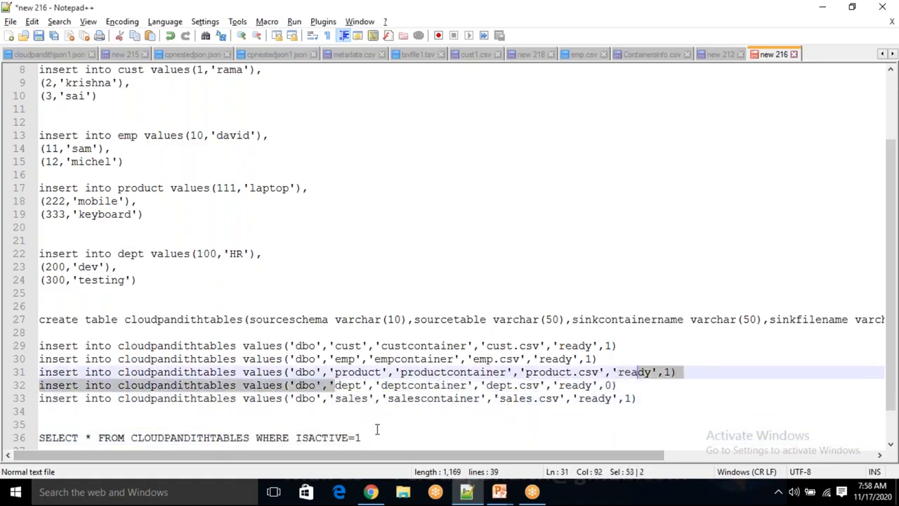
pyautogui.click(377, 436)
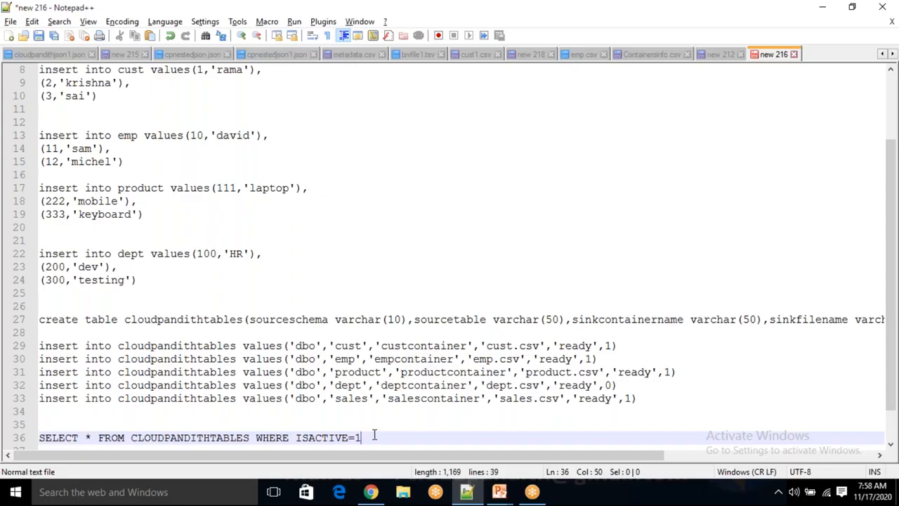
# - Switch back to Chrome and open the containers list of the deployed cloudpandithstorage account
pyautogui.click(371, 492)
pyautogui.click(499, 327)
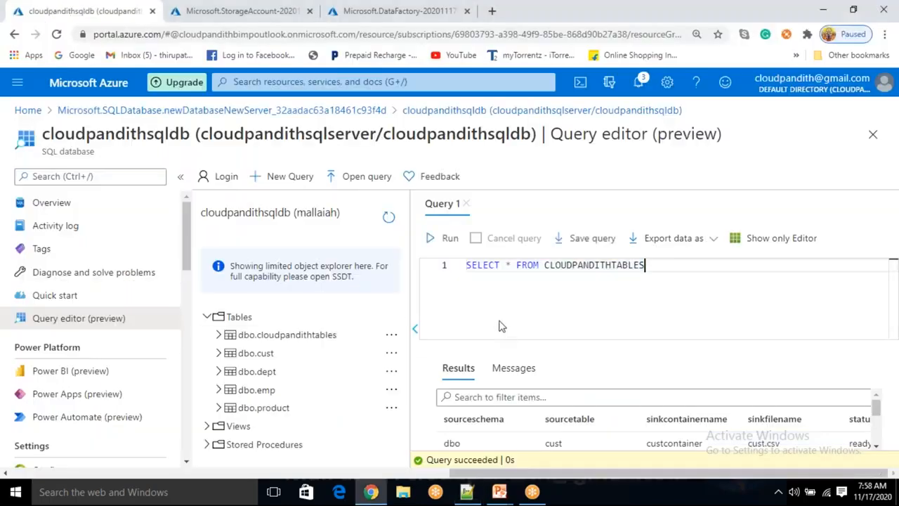
pyautogui.click(261, 12)
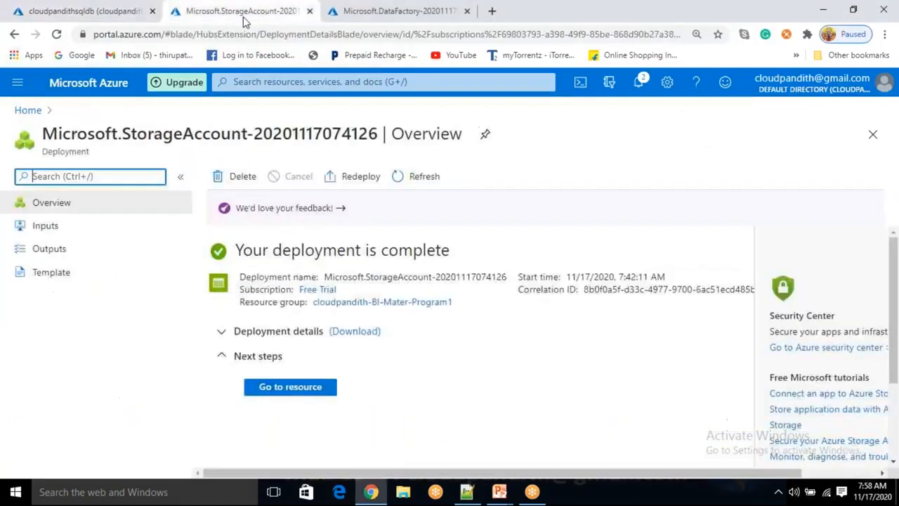
pyautogui.click(290, 387)
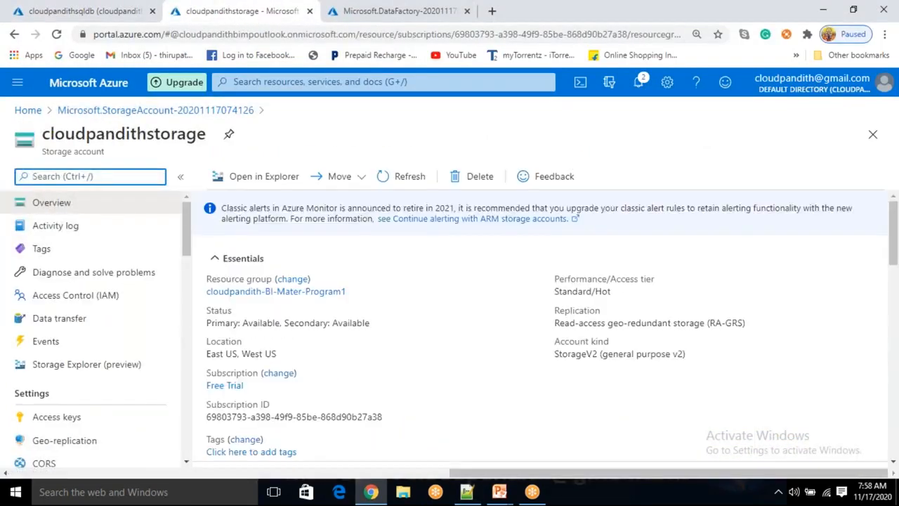
pyautogui.scroll(-5, 285, 311)
pyautogui.click(285, 308)
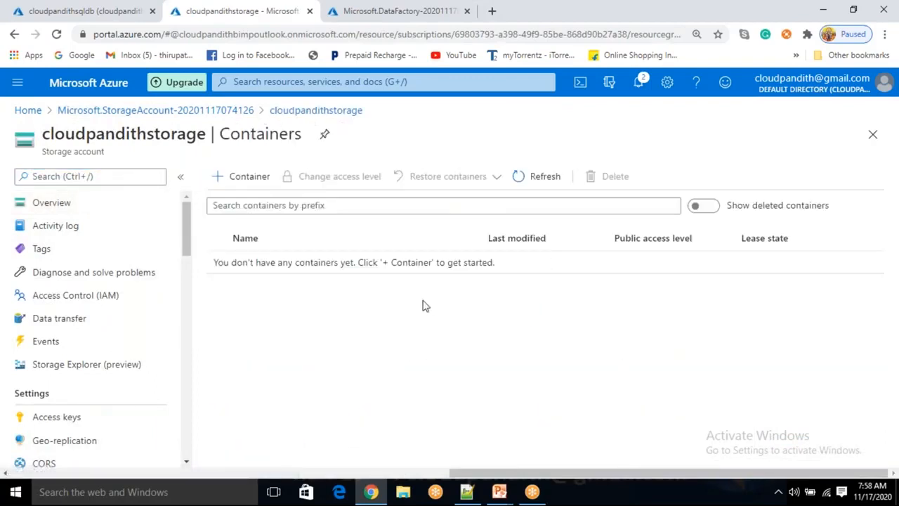
# - Go to the deployed cloudpandithbiadfv2 data factory and launch its authoring and monitoring site
pyautogui.click(405, 16)
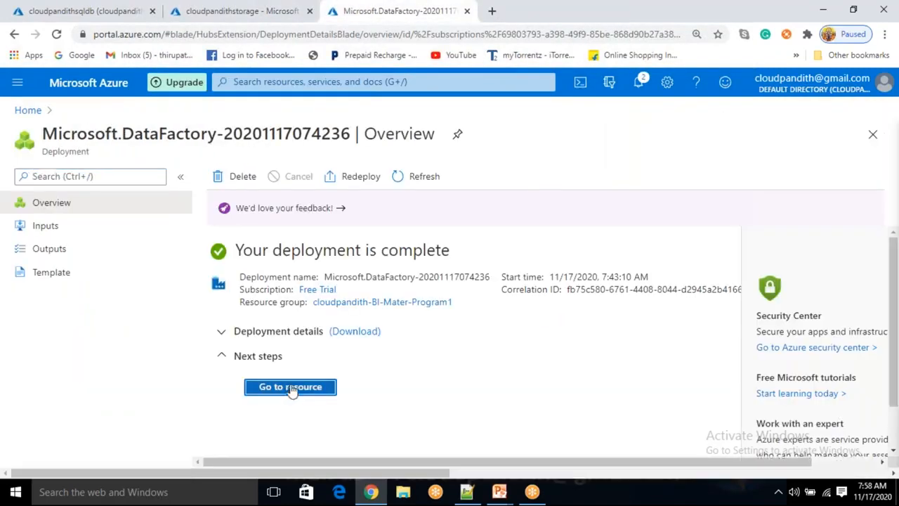
pyautogui.click(290, 387)
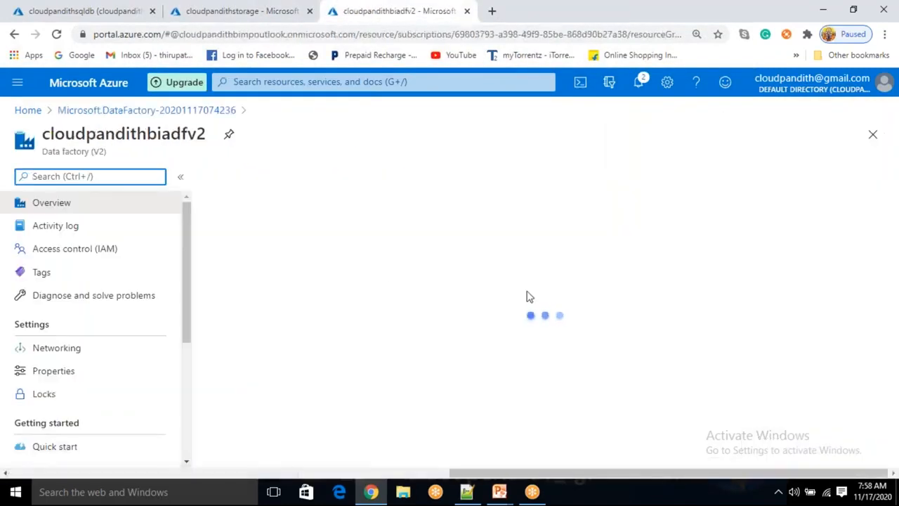
pyautogui.scroll(-2, 528, 316)
pyautogui.click(528, 359)
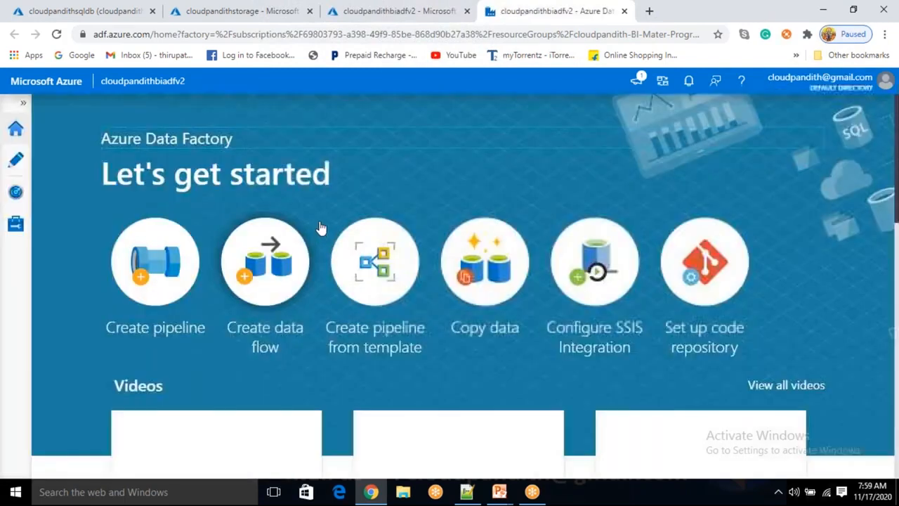
# - Start a new linked service in the data factory, search for SQL DATA and choose Azure SQL Database as its data store
pyautogui.click(19, 167)
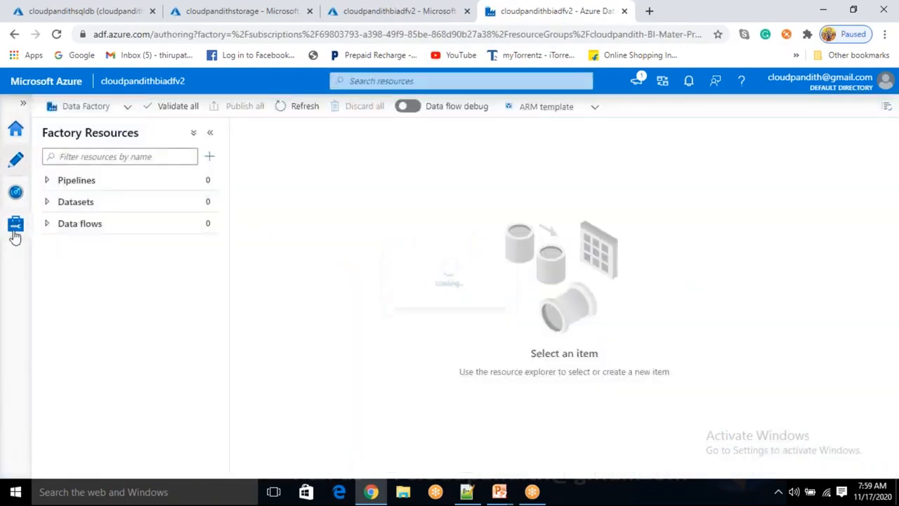
pyautogui.click(14, 231)
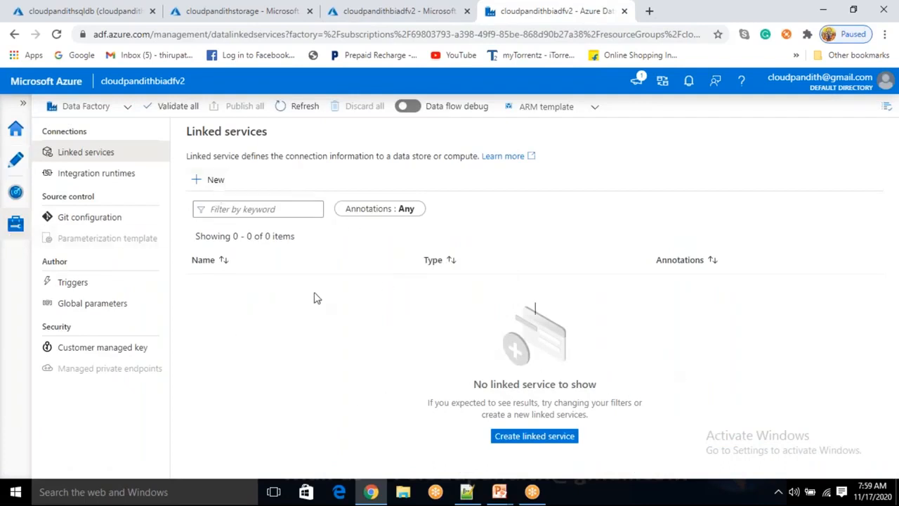
pyautogui.click(216, 181)
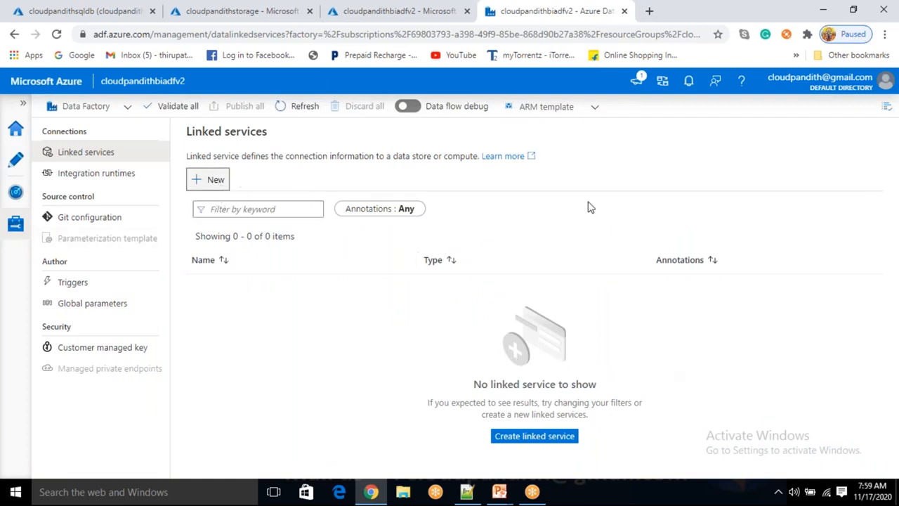
pyautogui.write('SQL DATA')
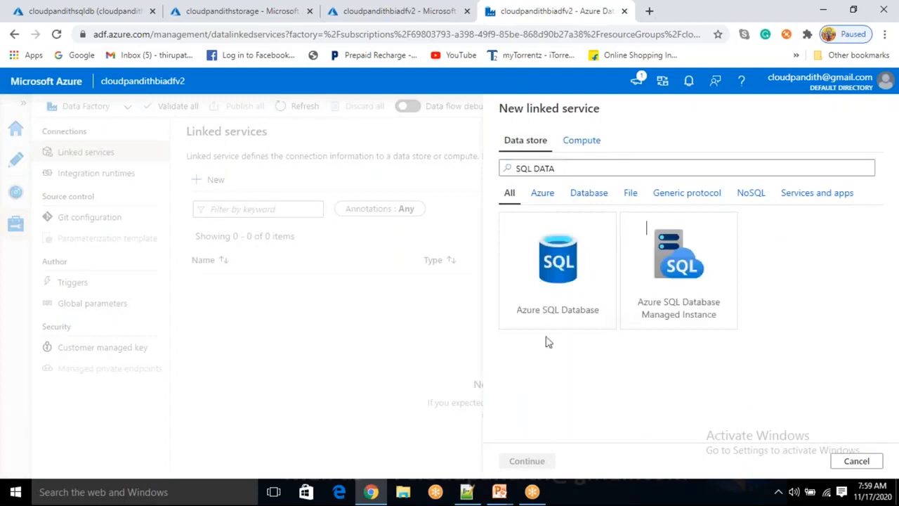
pyautogui.click(559, 295)
pyautogui.click(527, 461)
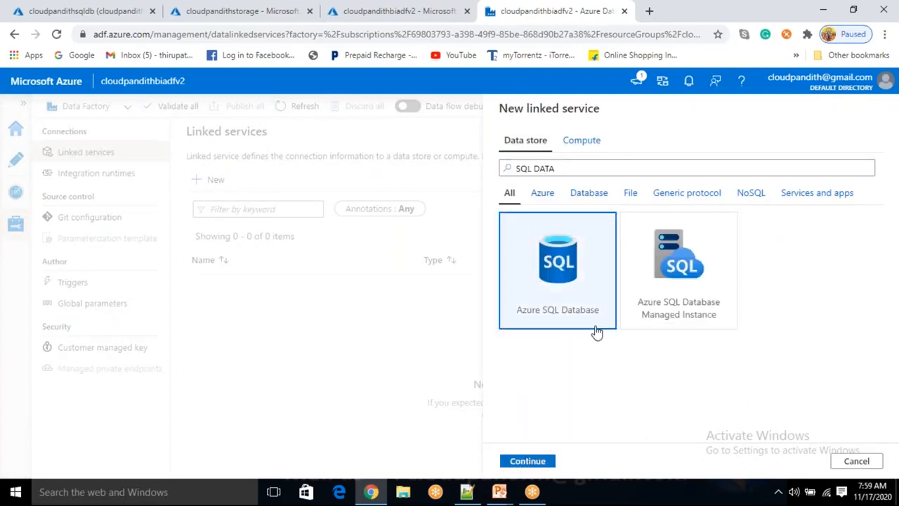
# - Continue to the Azure SQL Database linked service settings and name the service LS_ASDB
pyautogui.hotkey('ctrl', 'a')
pyautogui.press('BackSpace')
pyautogui.write('ls')
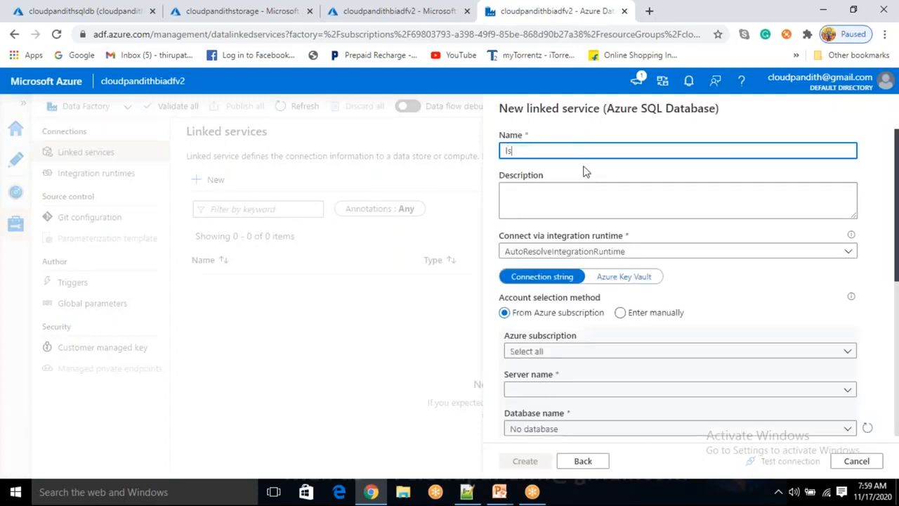
pyautogui.write('LS')
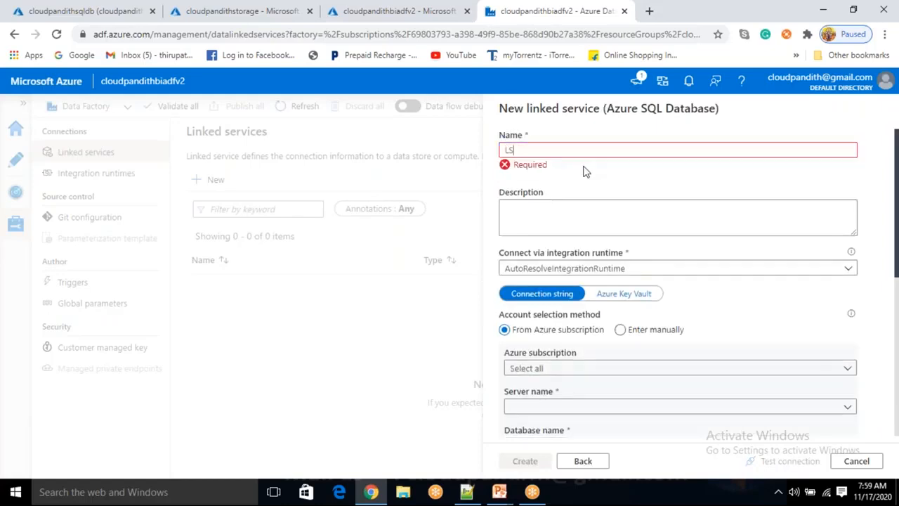
pyautogui.write('_ASDB')
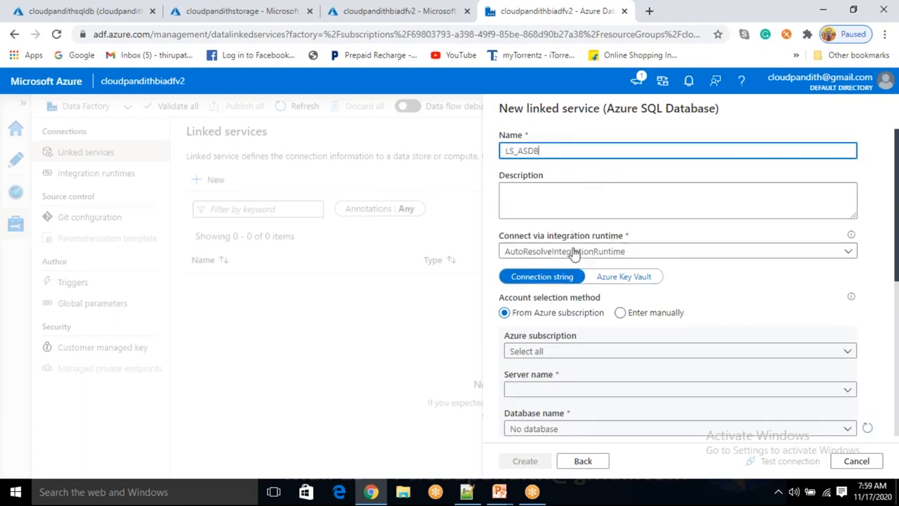
# - Set the linked service's subscription to Free Trial, its server to cloudpandithsqlserver and its database to cloudpandithsqldb
pyautogui.scroll(-1, 558, 302)
pyautogui.click(561, 286)
pyautogui.click(557, 326)
pyautogui.click(548, 325)
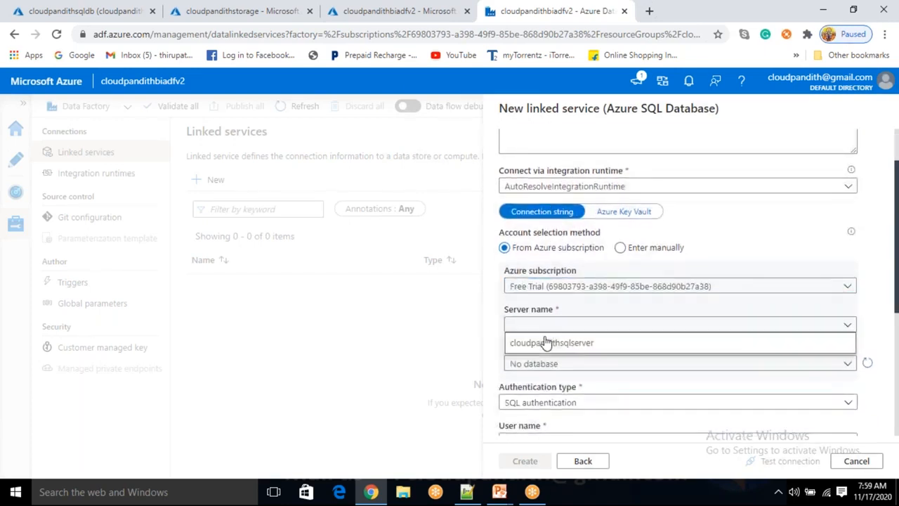
pyautogui.click(545, 343)
pyautogui.click(547, 364)
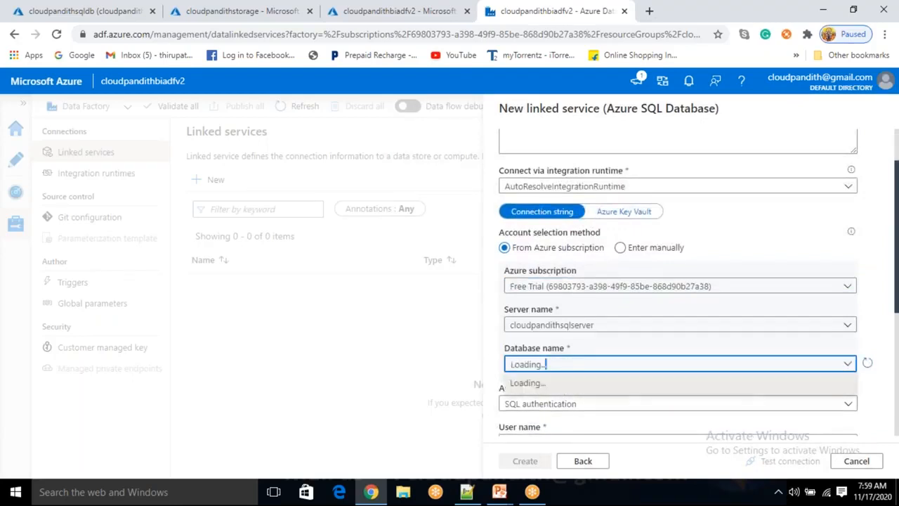
pyautogui.click(538, 384)
pyautogui.scroll(-2, 554, 316)
# - Enter the SQL authentication user name in lowercase for the linked service
pyautogui.click(554, 312)
pyautogui.write('MALLAIAH')
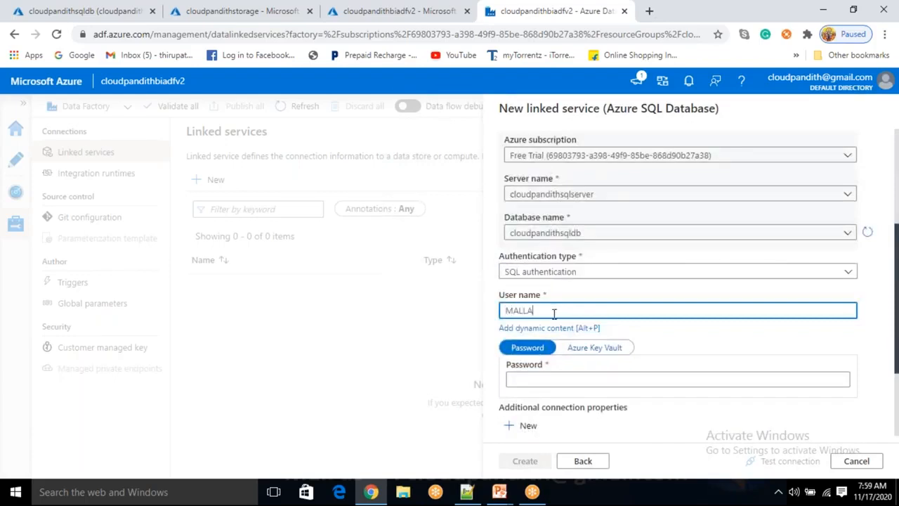
pyautogui.press('Tab')
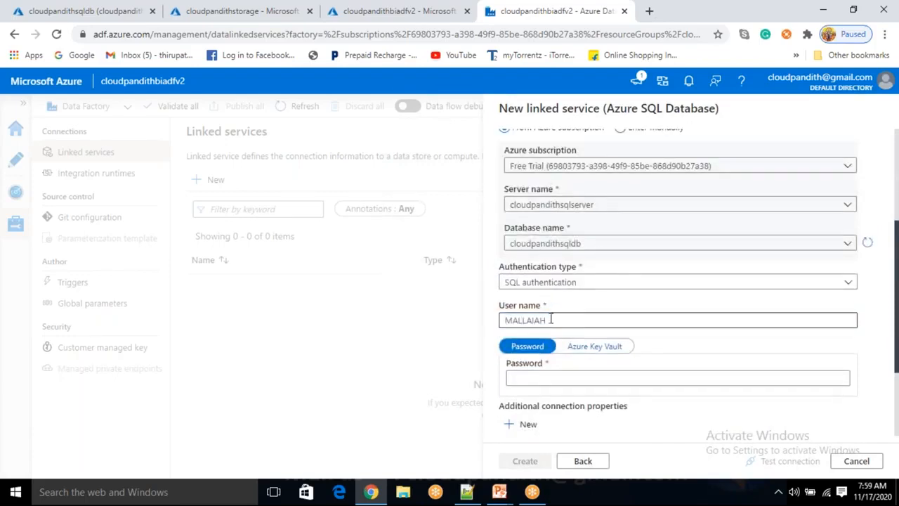
pyautogui.click(549, 318)
pyautogui.hotkey('ctrl', 'a')
pyautogui.press('BackSpace')
pyautogui.write('mallaiah')
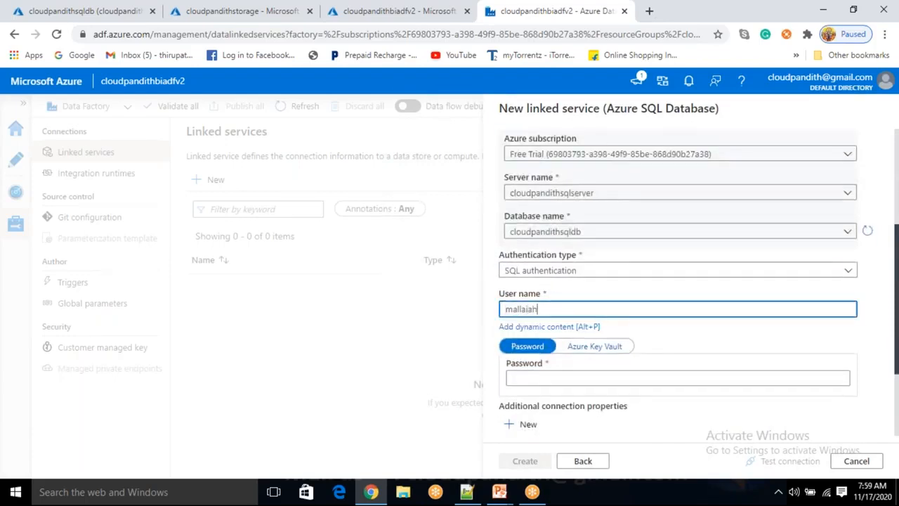
# - Enter the SQL account password, then test the connection and create the Azure SQL Database linked service
pyautogui.press('Tab')
pyautogui.press('Tab')
pyautogui.write('**********')
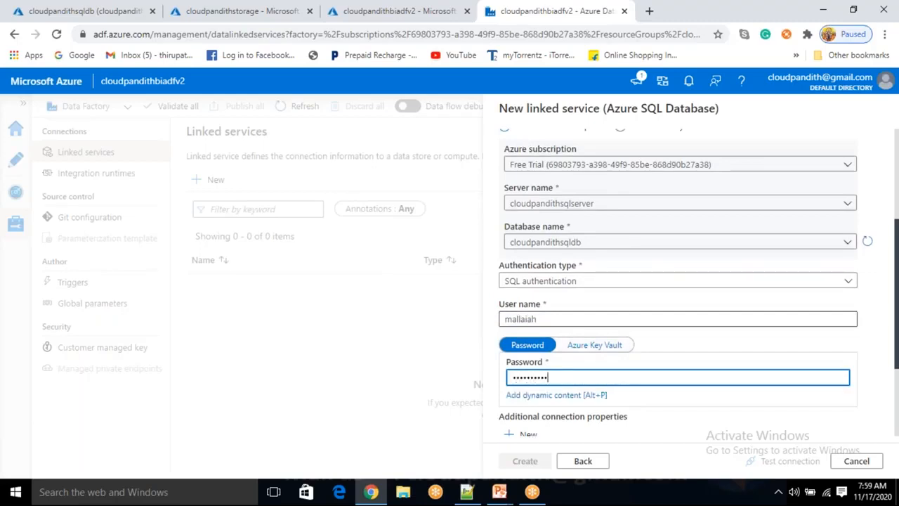
pyautogui.write('*')
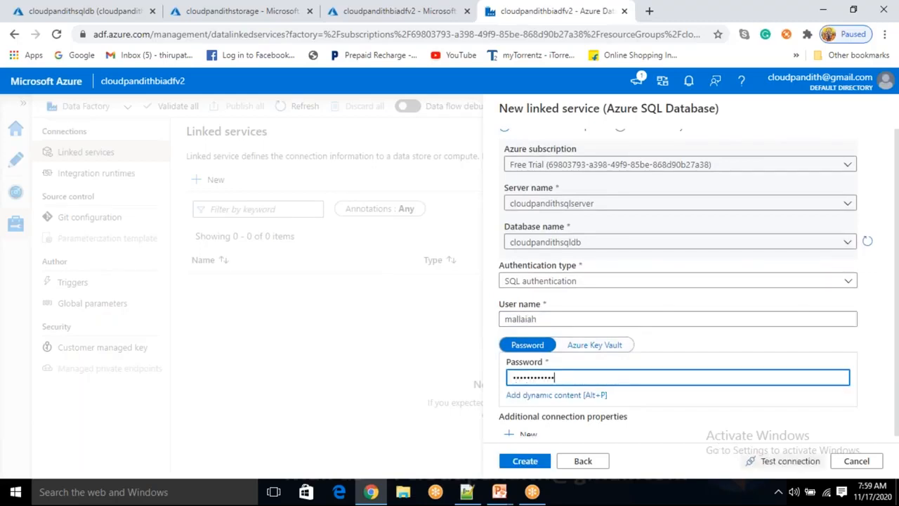
pyautogui.click(788, 461)
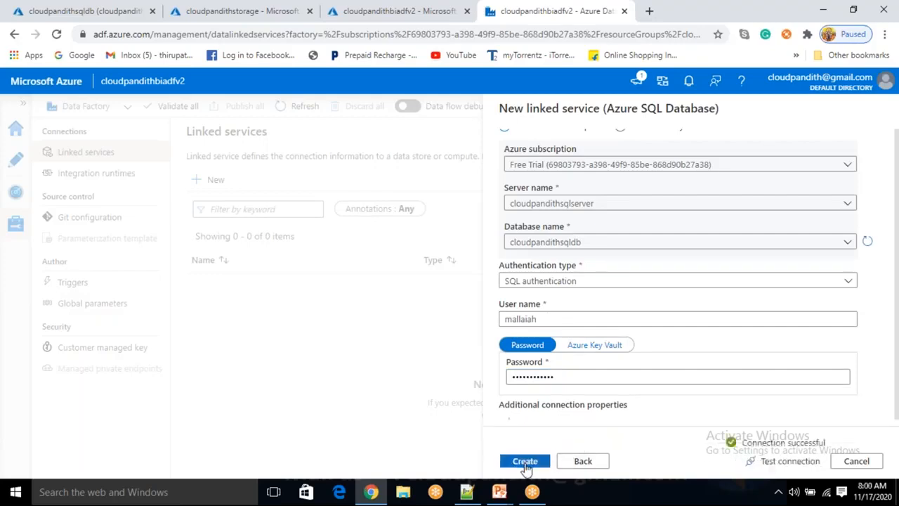
pyautogui.click(526, 464)
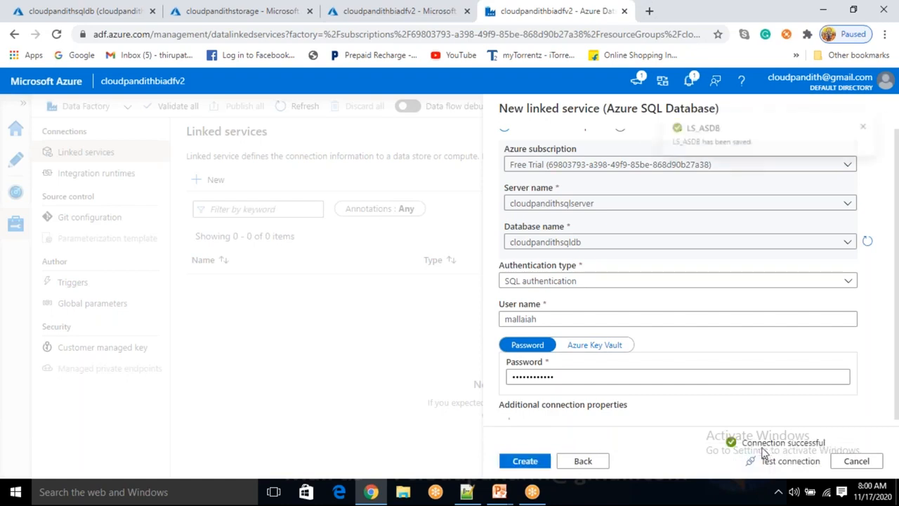
# - Start another new linked service using the Azure Blob Storage data store and name it LS_ABS
pyautogui.click(223, 181)
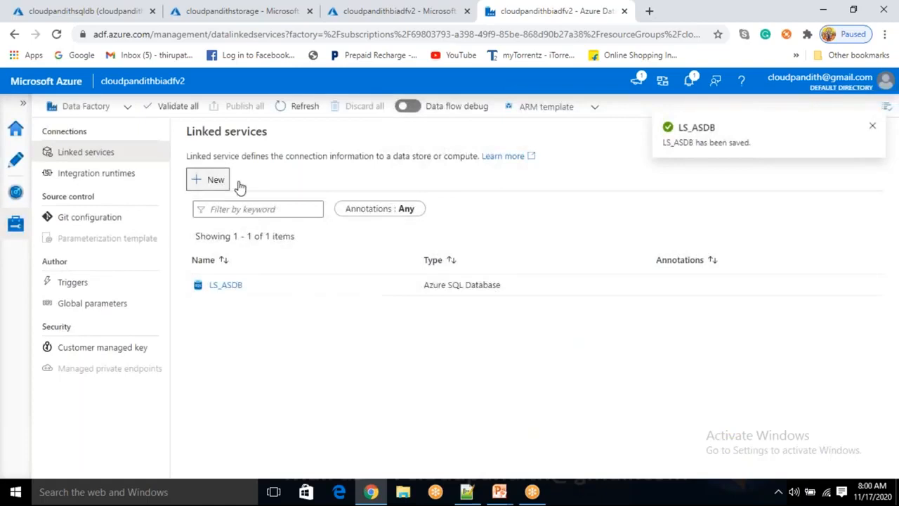
pyautogui.click(701, 382)
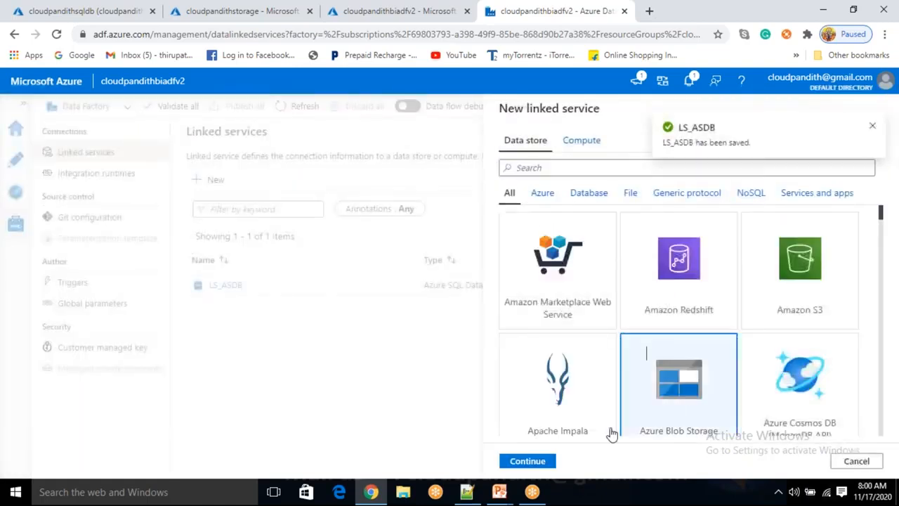
pyautogui.click(526, 464)
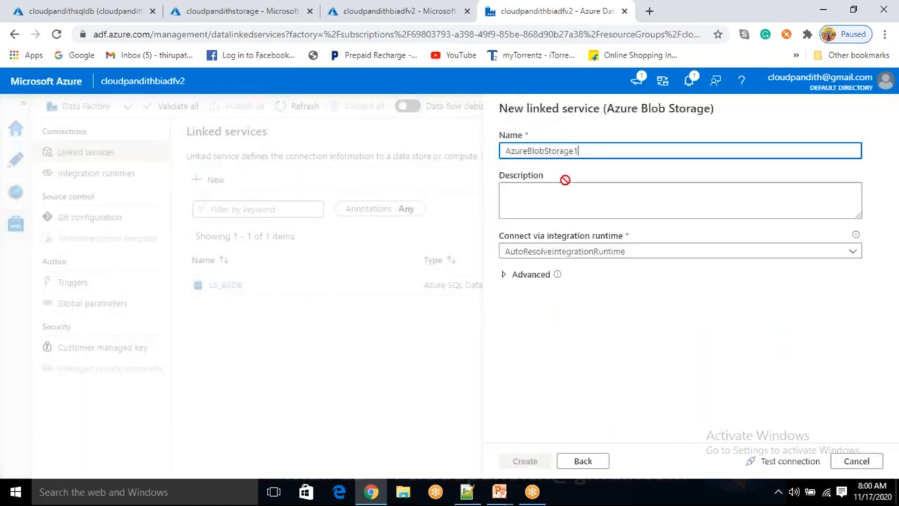
pyautogui.hotkey('ctrl', 'a')
pyautogui.write('ls')
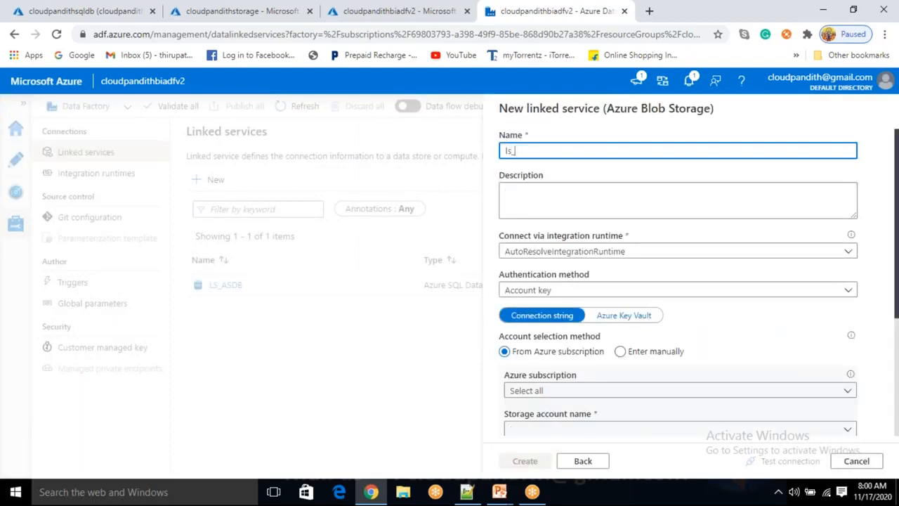
pyautogui.write('L')
# - Select the Free Trial subscription and cloudpandithstorage account for the blob linked service, then test the connection and create it
pyautogui.scroll(-1, 552, 373)
pyautogui.scroll(-2, 578, 261)
pyautogui.click(578, 259)
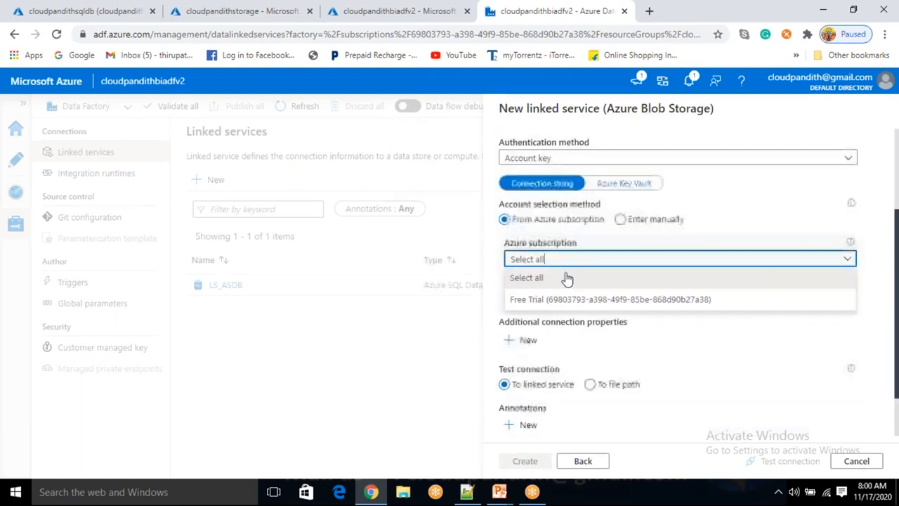
pyautogui.click(604, 297)
pyautogui.click(555, 299)
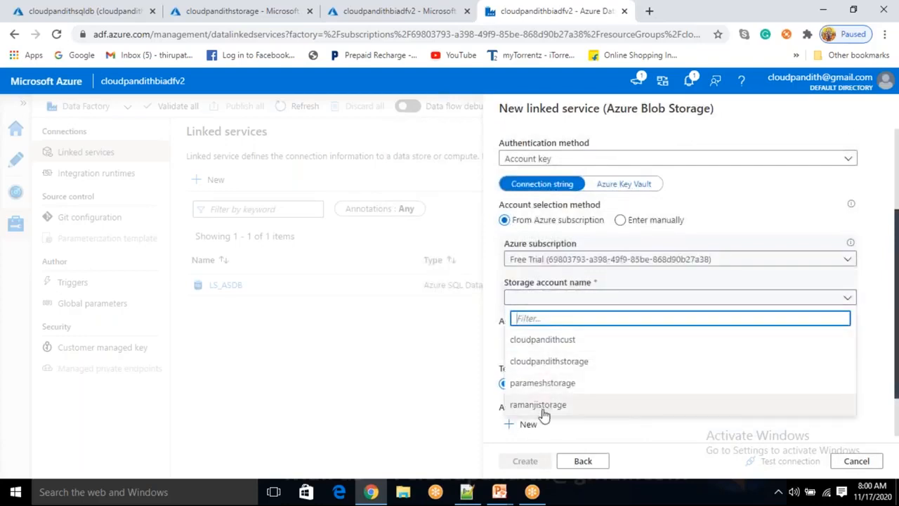
pyautogui.click(543, 361)
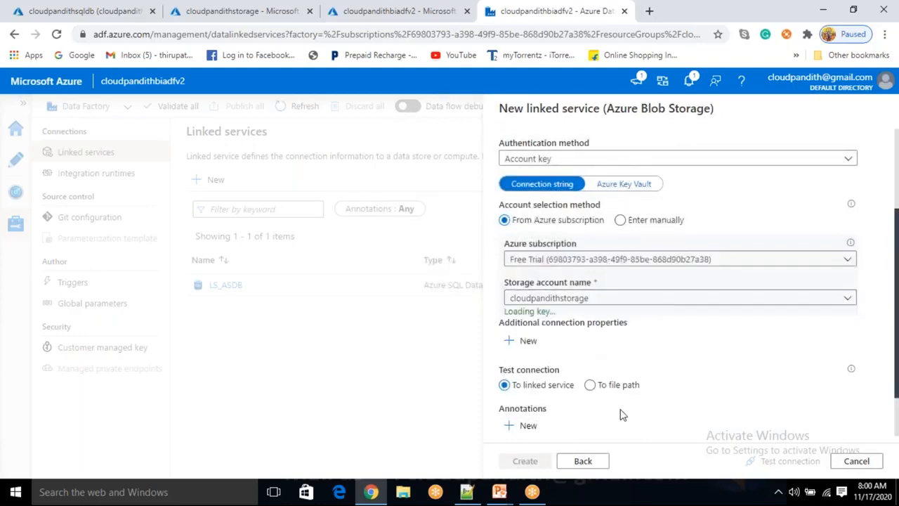
pyautogui.click(789, 462)
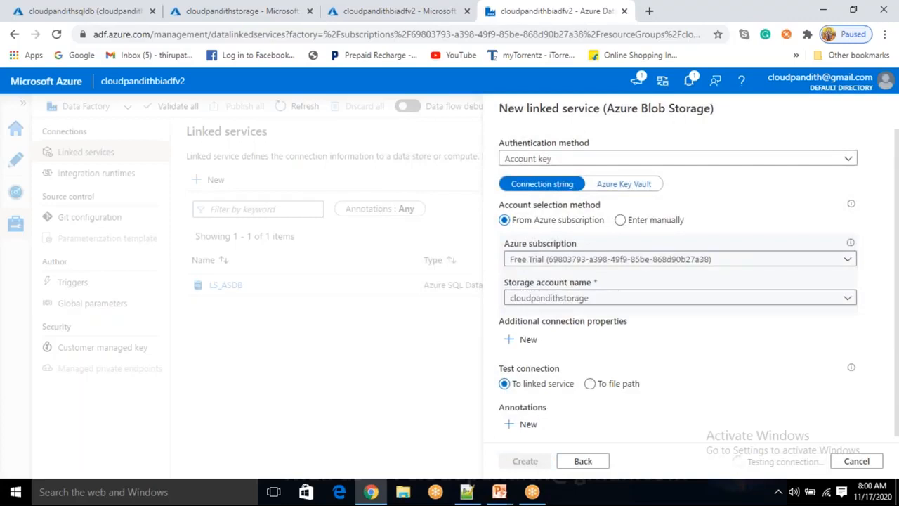
pyautogui.click(513, 467)
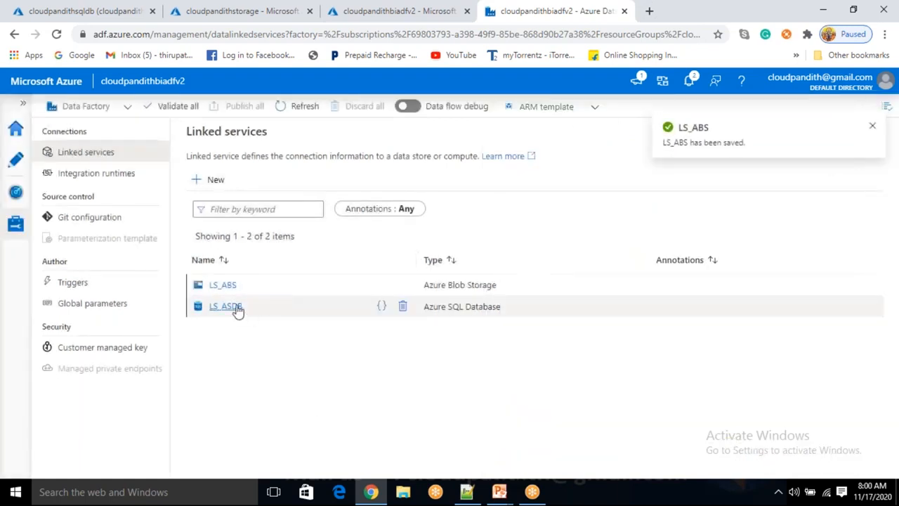
# - Go to the data factory's authoring area and create a new pipeline
pyautogui.click(18, 165)
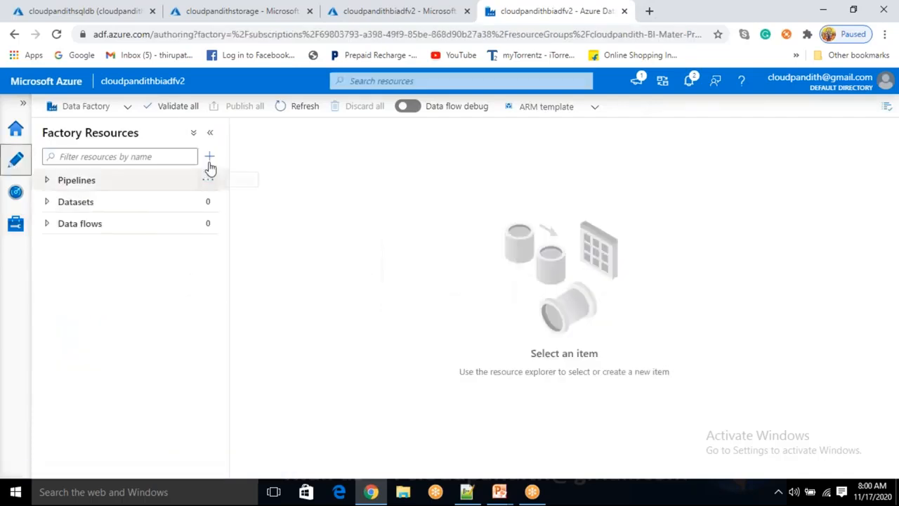
pyautogui.click(209, 157)
pyautogui.click(235, 176)
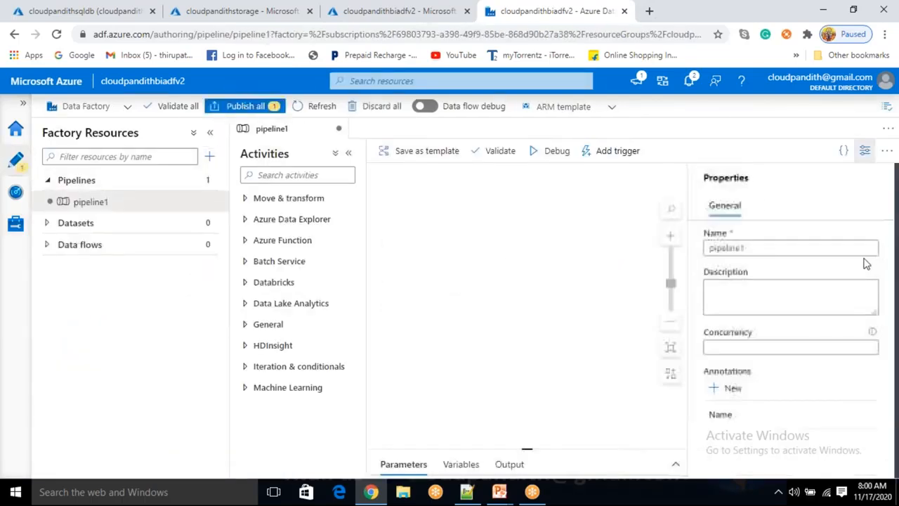
pyautogui.click(618, 240)
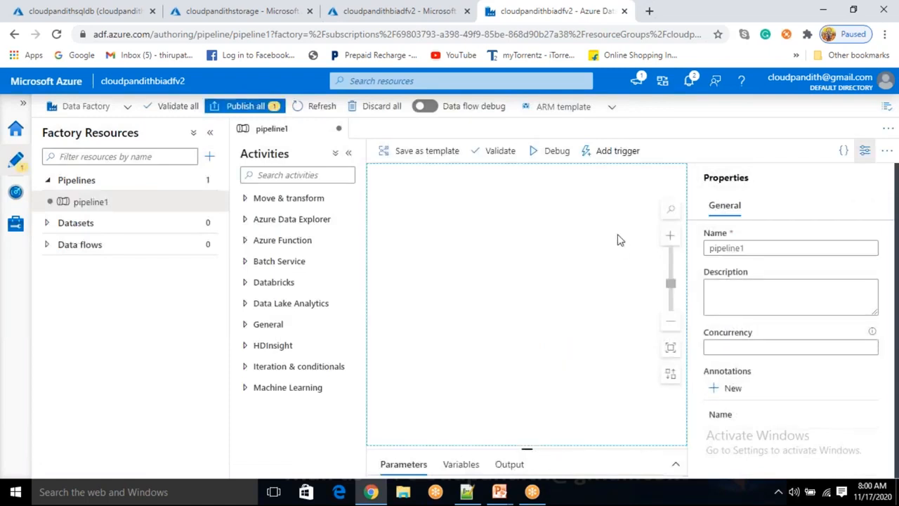
# - Rename the new pipeline as pl_data_copy_multitable_to_blob and hide its properties
pyautogui.doubleClick(750, 248)
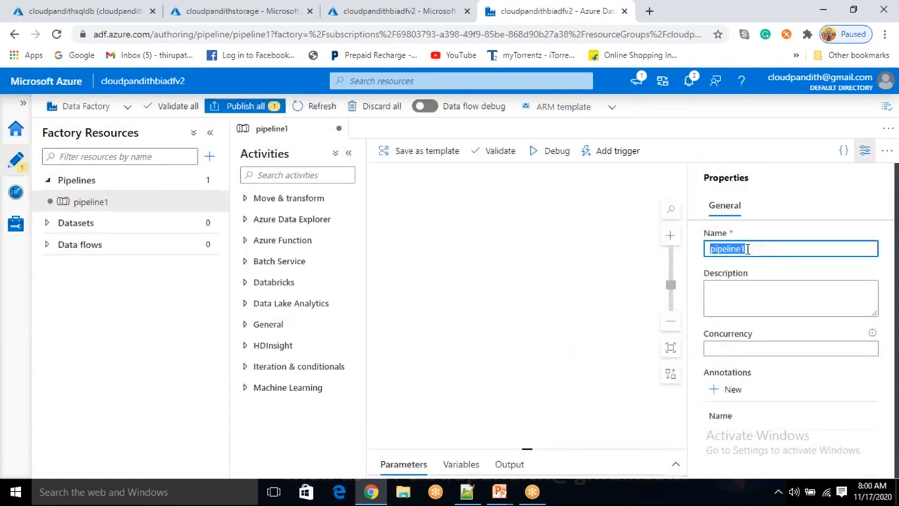
pyautogui.write('pl_data')
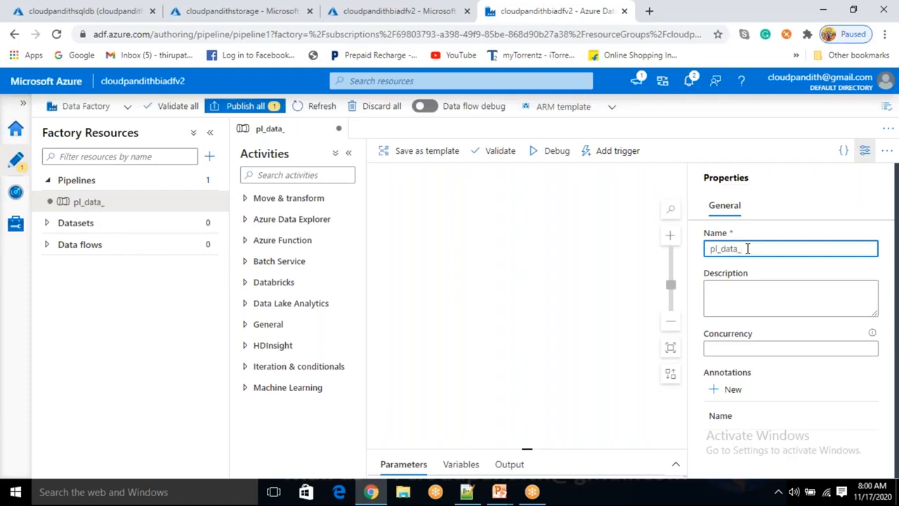
pyautogui.write('_multitable')
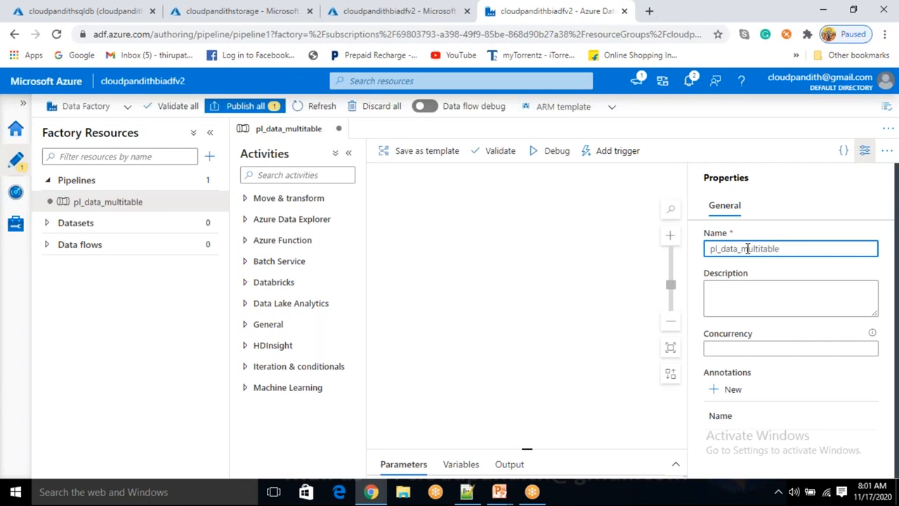
pyautogui.write('_cop')
pyautogui.press('BackSpace')
pyautogui.press('BackSpace')
pyautogui.click(747, 248)
pyautogui.write('copy_')
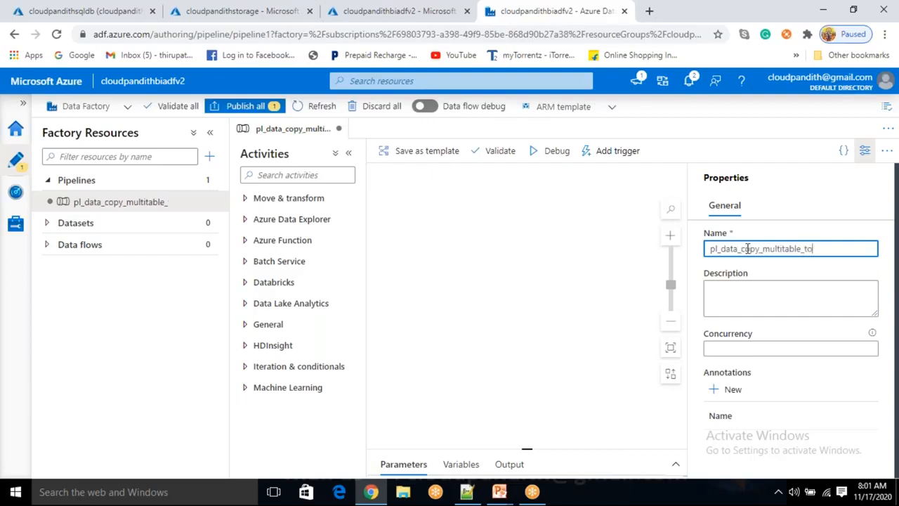
pyautogui.write('to_blob')
pyautogui.click(864, 153)
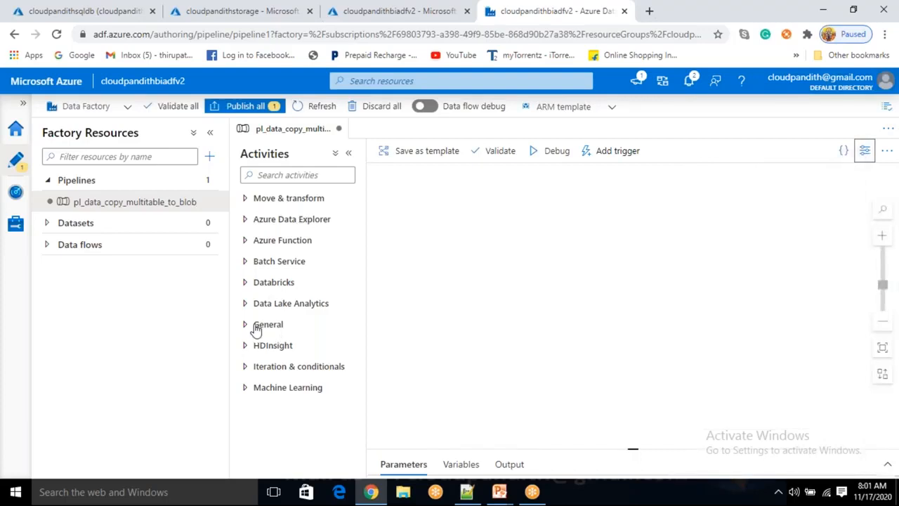
# - Search the activities for lookup and add a Lookup activity to the pipeline canvas
pyautogui.click(266, 177)
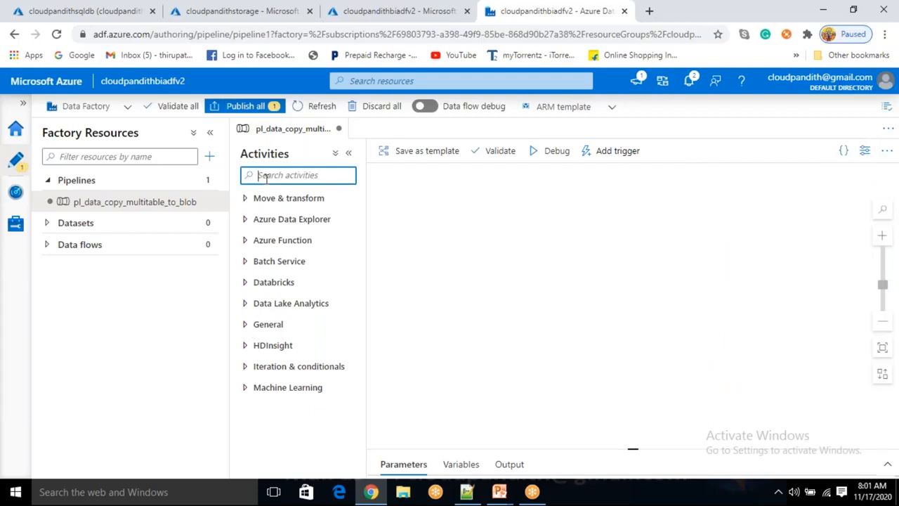
pyautogui.write('lookup')
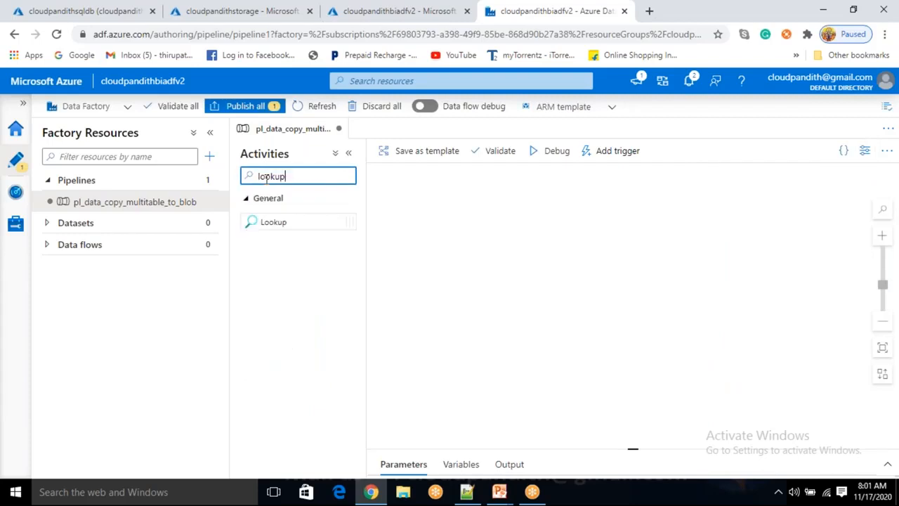
pyautogui.moveTo(287, 217); pyautogui.dragTo(380, 258)
pyautogui.moveTo(287, 220); pyautogui.dragTo(443, 265)
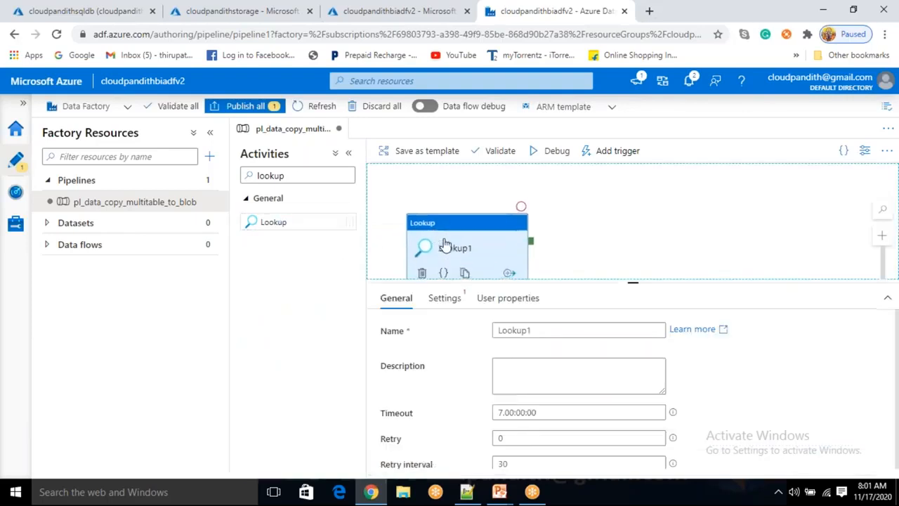
# - Rename the Lookup activity as Lookup_TableList
pyautogui.click(522, 331)
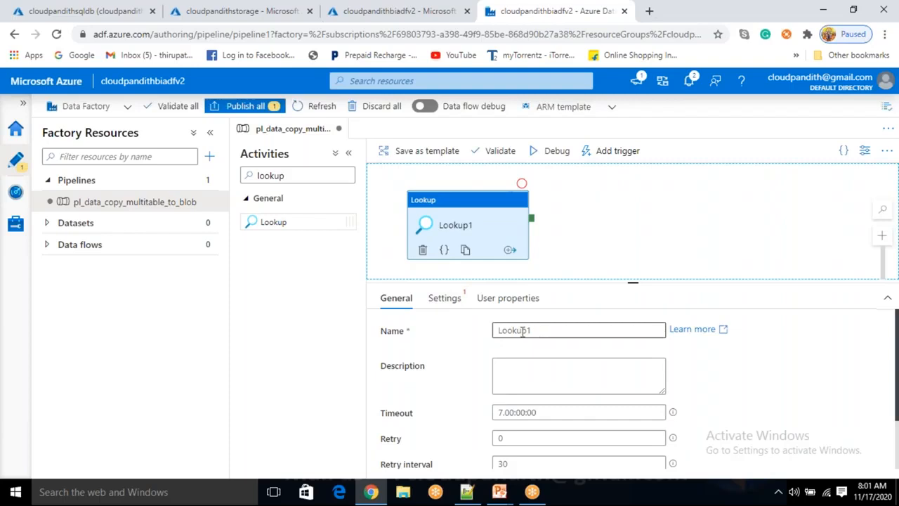
pyautogui.moveTo(522, 331); pyautogui.dragTo(483, 344)
pyautogui.press('BackSpace')
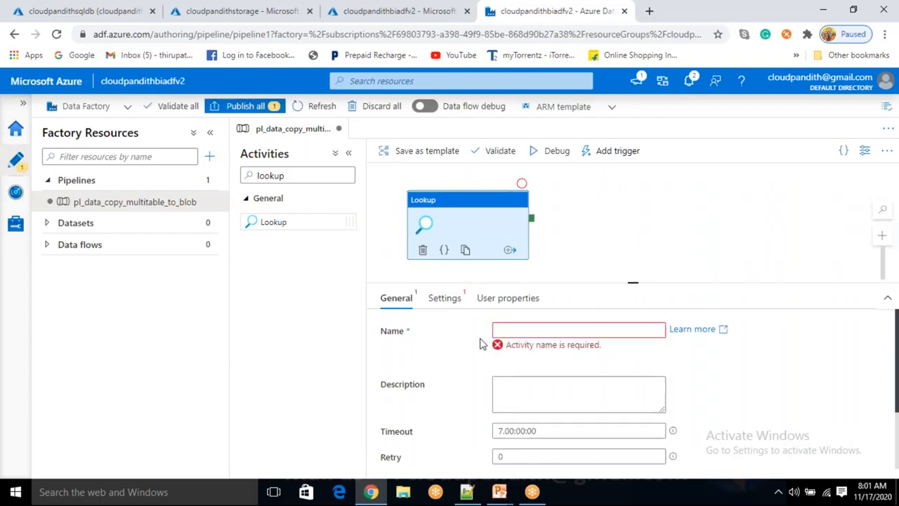
pyautogui.write('Table')
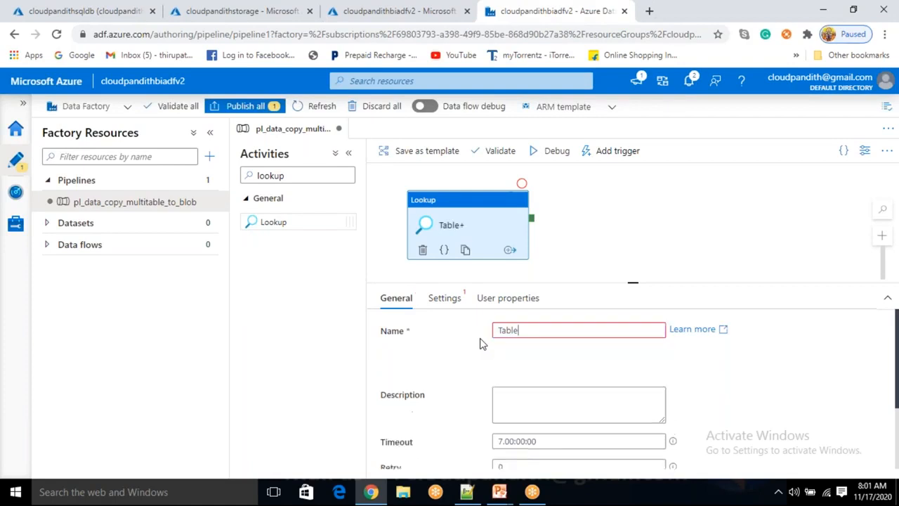
pyautogui.press('BackSpace')
pyautogui.press('BackSpace')
pyautogui.press('BackSpace')
pyautogui.press('BackSpace')
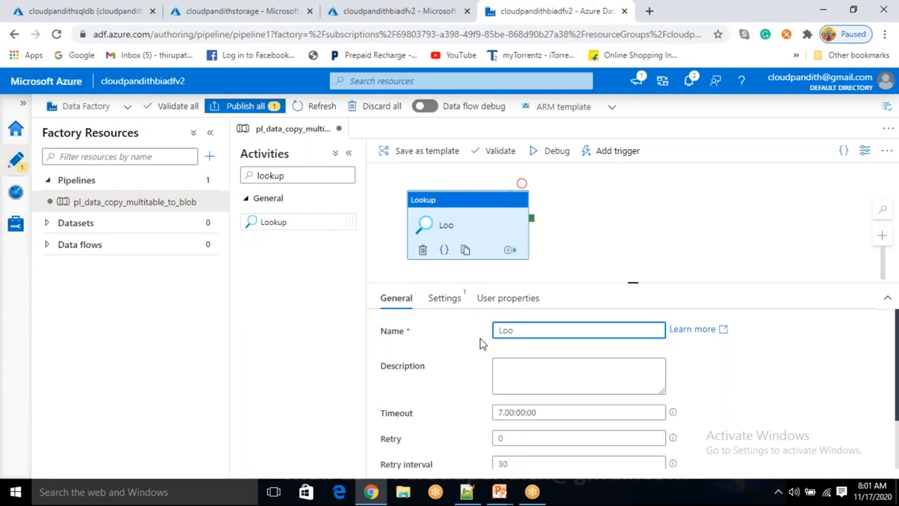
pyautogui.write('ookup_TABLE')
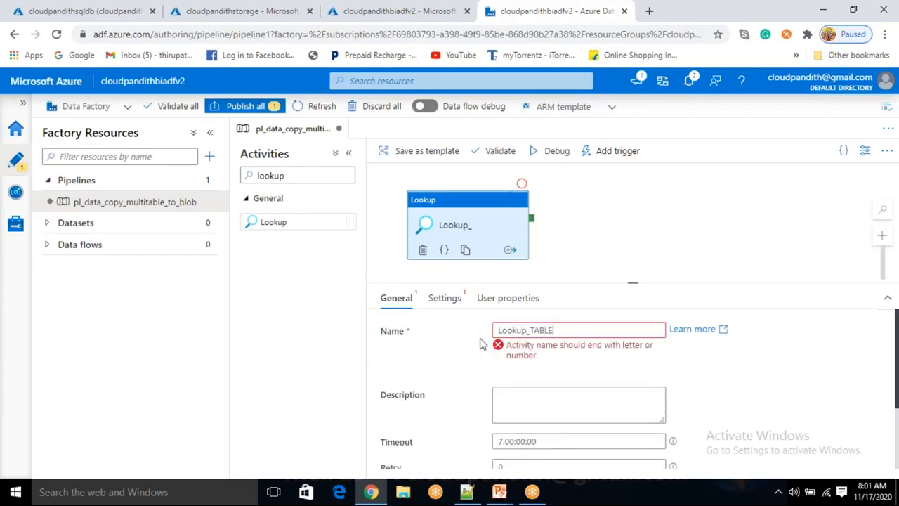
pyautogui.press('BackSpace')
pyautogui.press('BackSpace')
pyautogui.press('BackSpace')
pyautogui.press('BackSpace')
pyautogui.write('ableList')
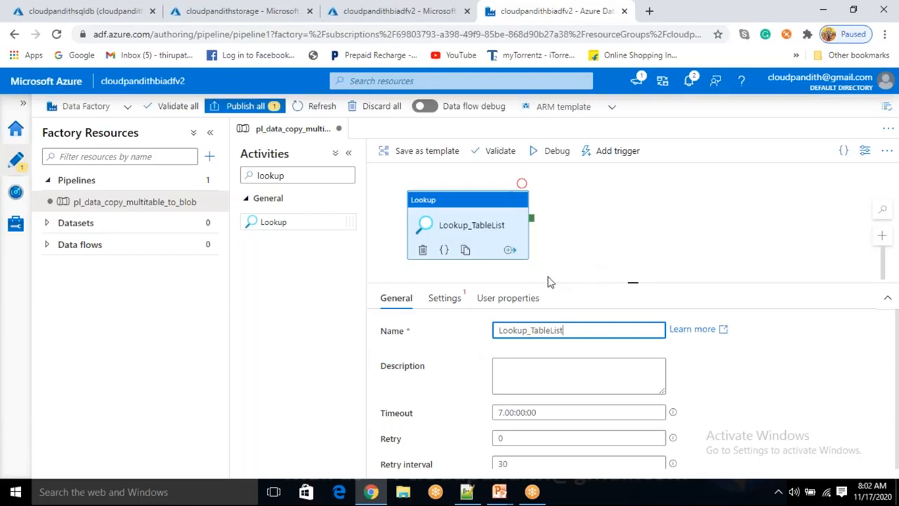
pyautogui.scroll(-2, 445, 365)
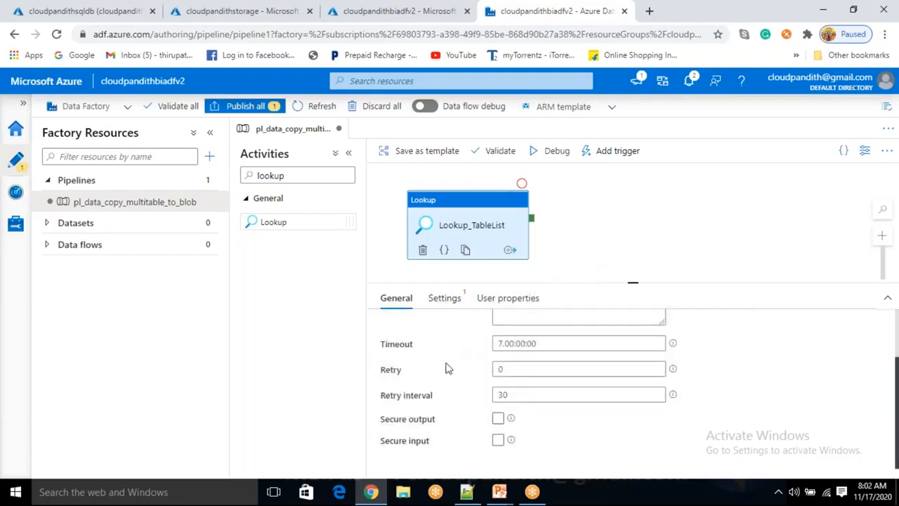
pyautogui.scroll(2, 453, 332)
# - Start a new source dataset in the Lookup activity's settings, using Azure SQL Database as the data store
pyautogui.click(443, 298)
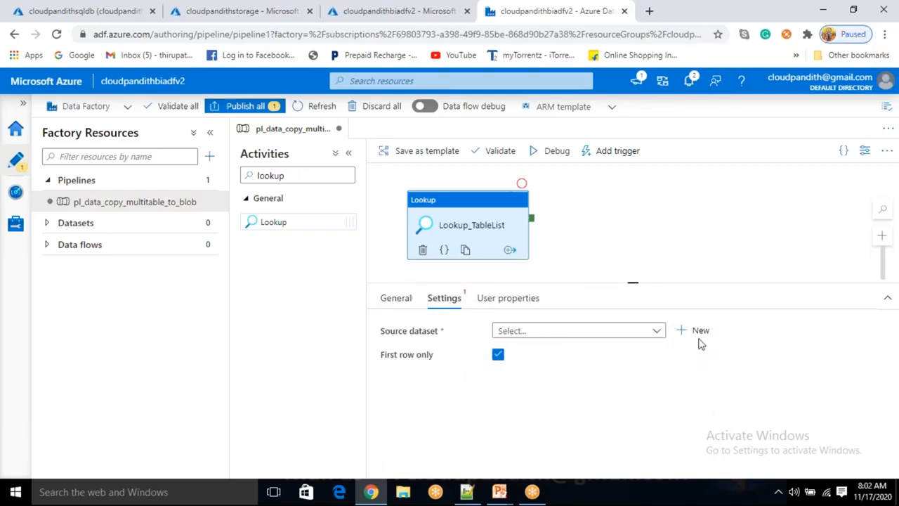
pyautogui.click(646, 334)
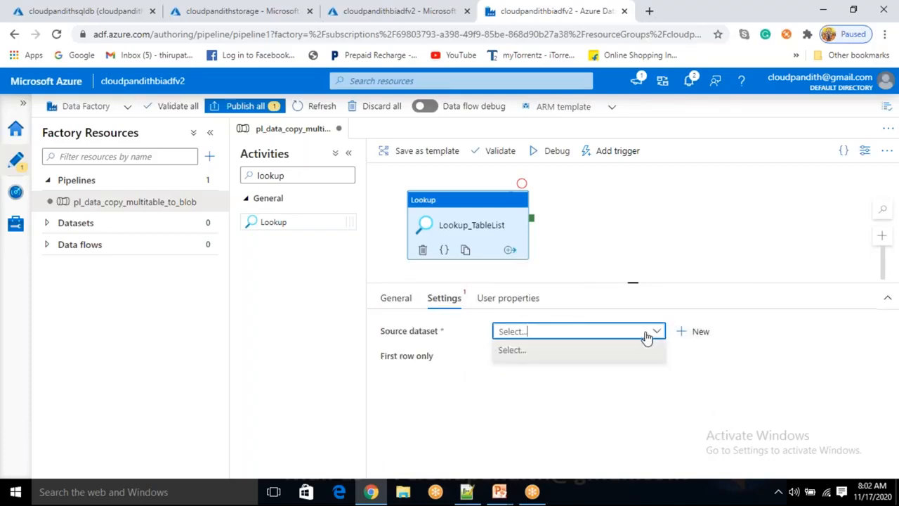
pyautogui.click(687, 331)
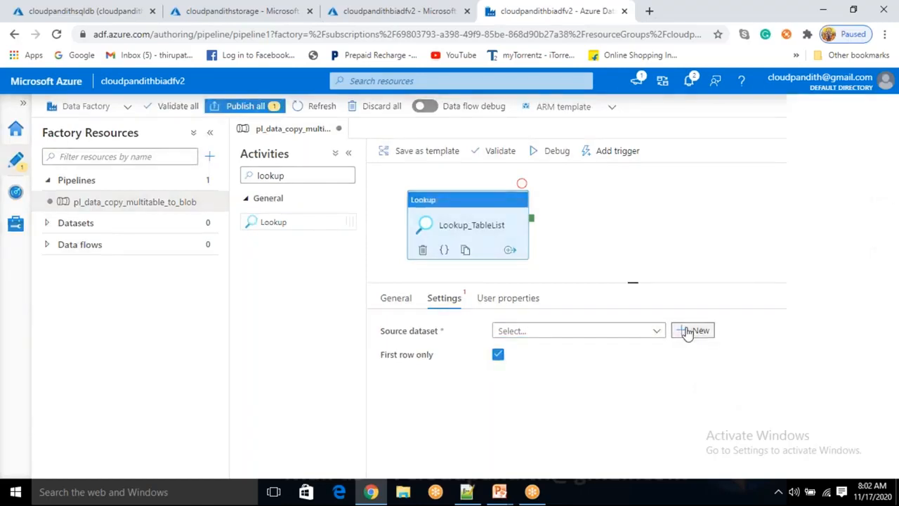
pyautogui.scroll(-2, 682, 335)
pyautogui.click(677, 360)
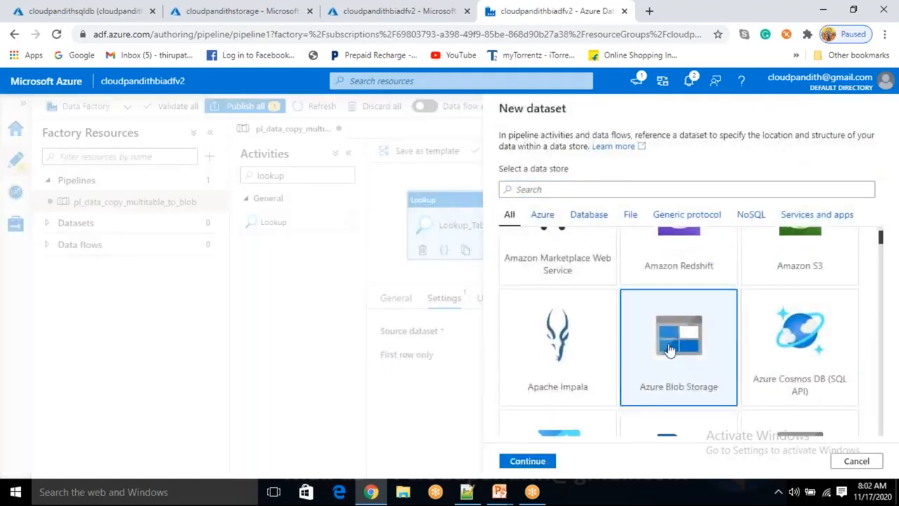
pyautogui.scroll(1, 671, 349)
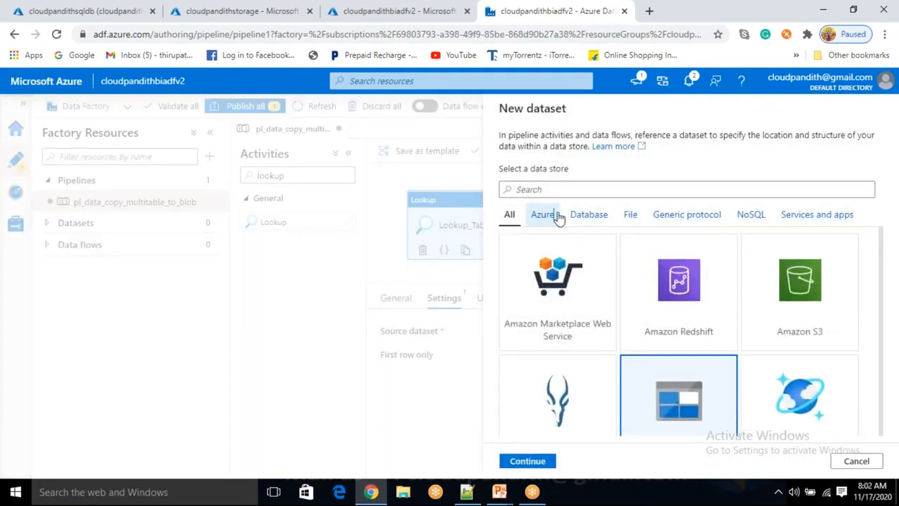
pyautogui.click(557, 216)
pyautogui.scroll(-4, 653, 321)
pyautogui.click(674, 371)
pyautogui.click(528, 461)
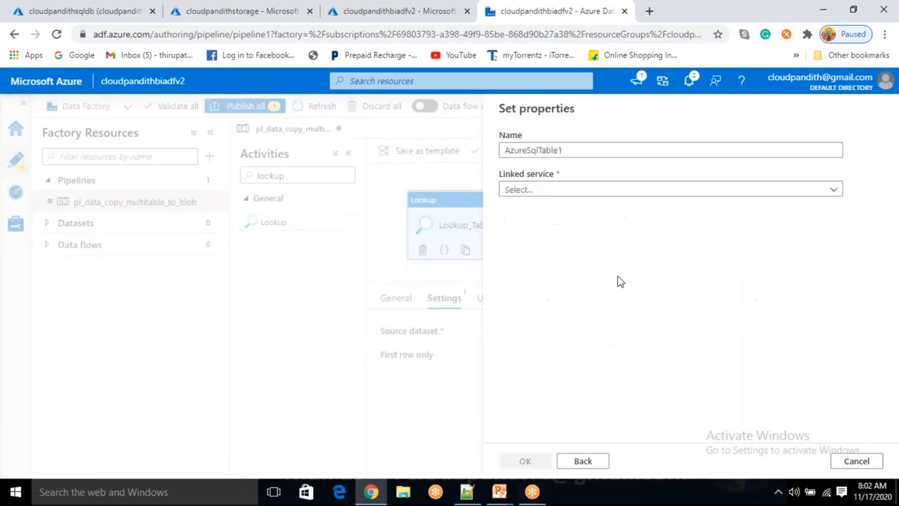
# - Name the new dataset DS_ASDB_TableList
pyautogui.moveTo(562, 150); pyautogui.dragTo(415, 147)
pyautogui.press('BackSpace')
pyautogui.write('DS_')
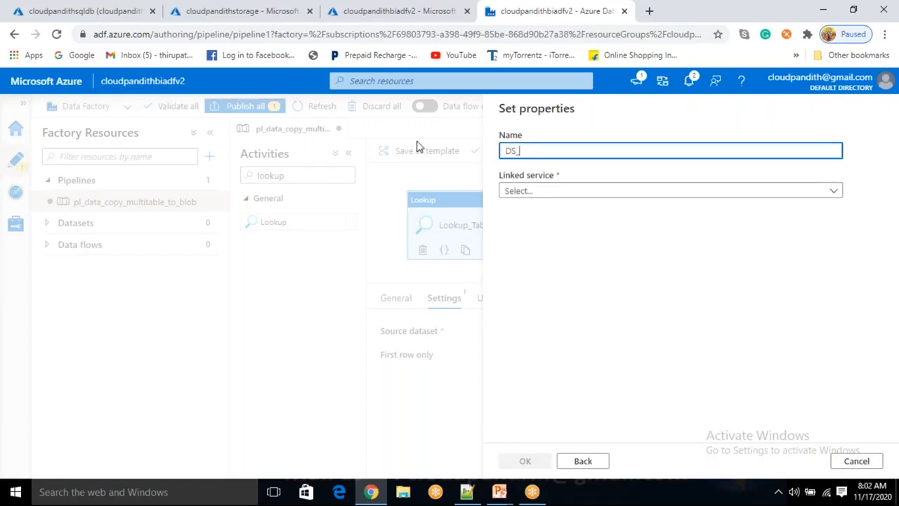
pyautogui.write('TA')
pyautogui.write('ELIS')
# - Assign the LS_ASDB linked service to the dataset, set its table name to None, and create it
pyautogui.click(560, 189)
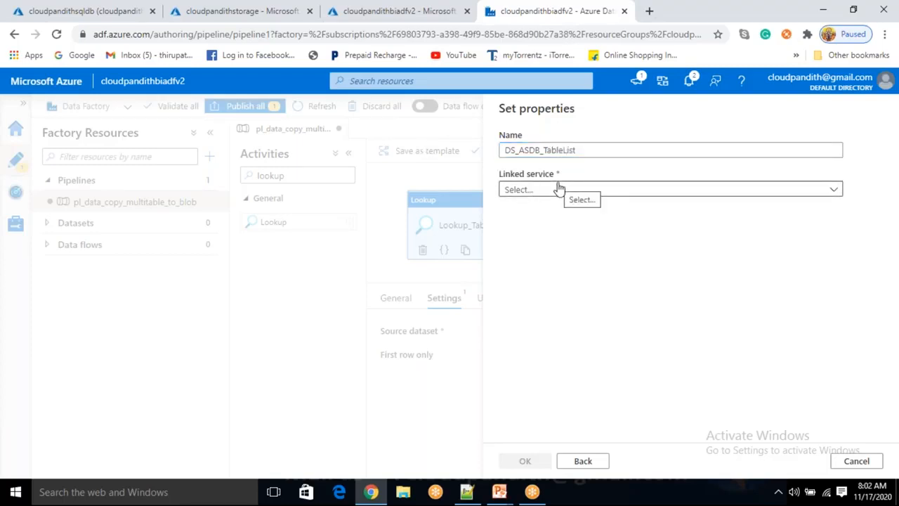
pyautogui.click(548, 194)
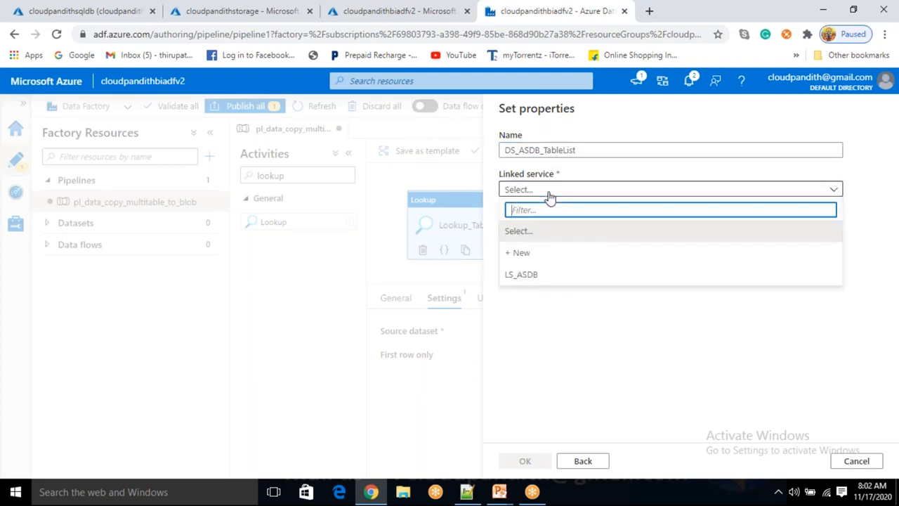
pyautogui.click(528, 275)
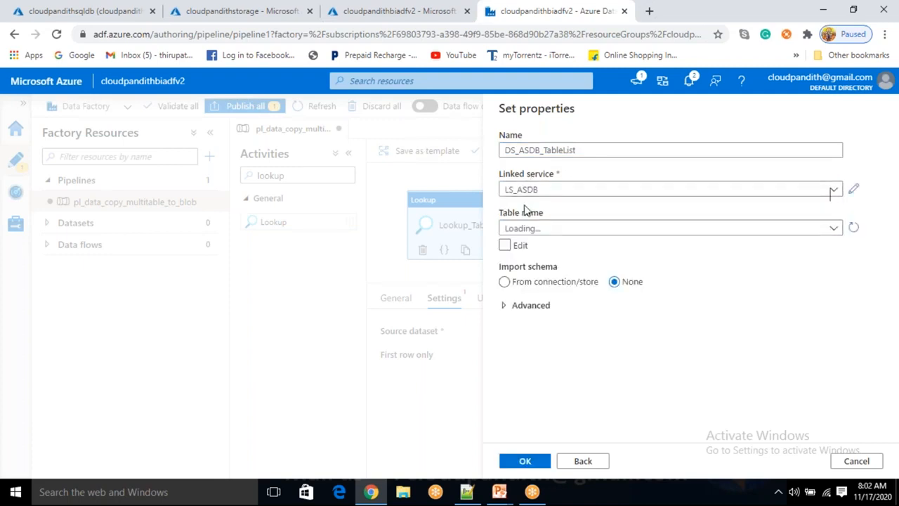
pyautogui.click(533, 231)
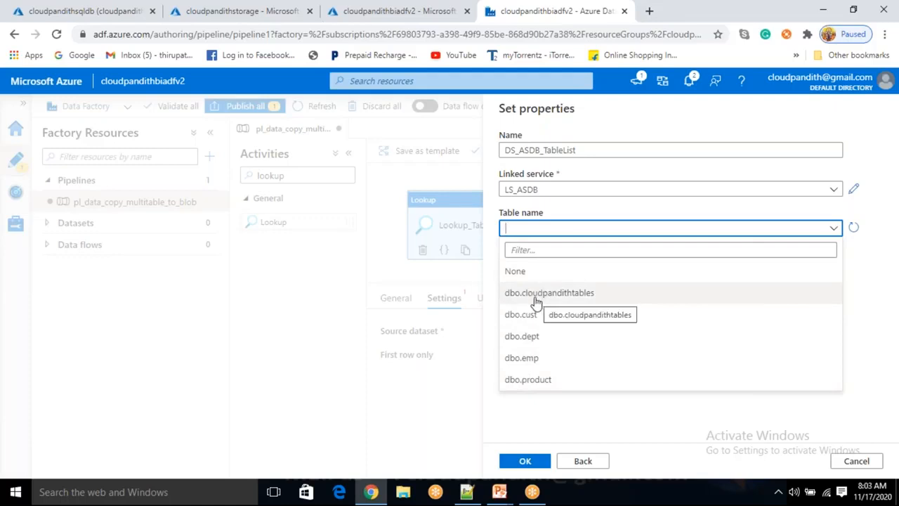
pyautogui.click(522, 273)
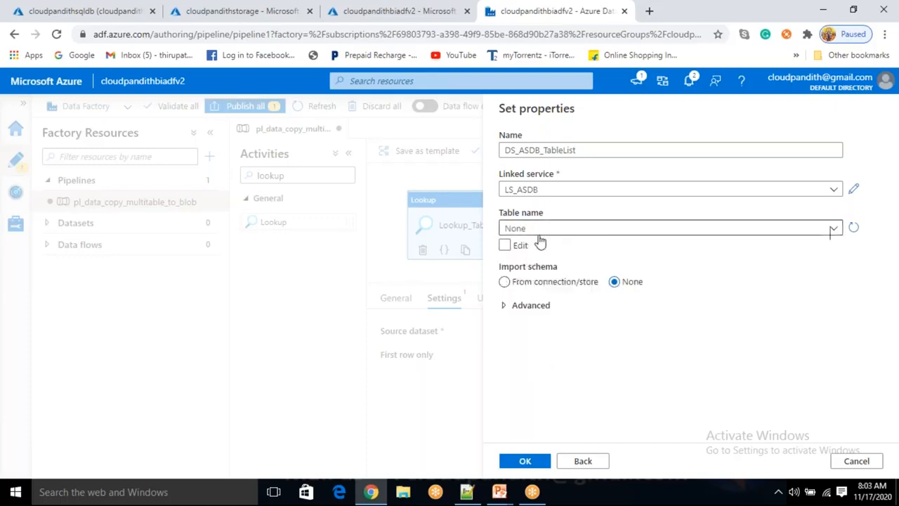
pyautogui.click(532, 464)
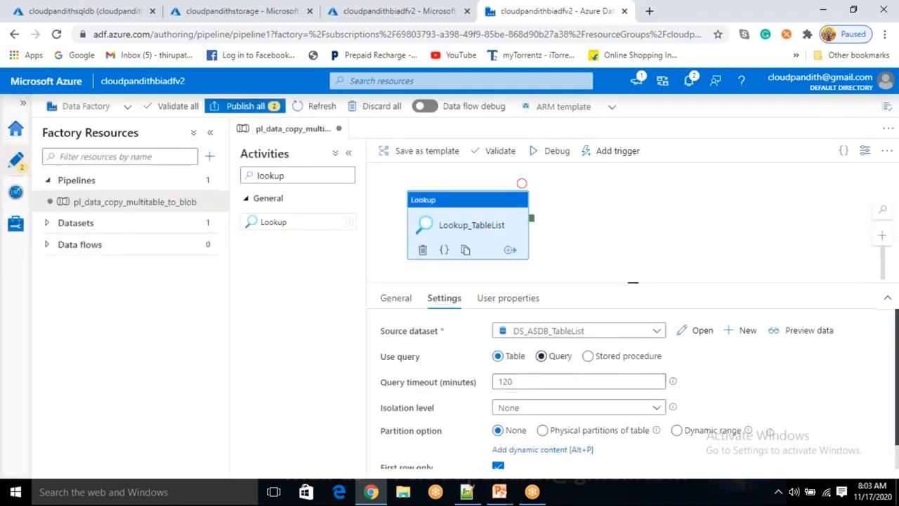
# - Make the lookup use the query "select * from cloudpandithtables" and preview its data
pyautogui.click(543, 357)
pyautogui.click(596, 359)
pyautogui.click(498, 357)
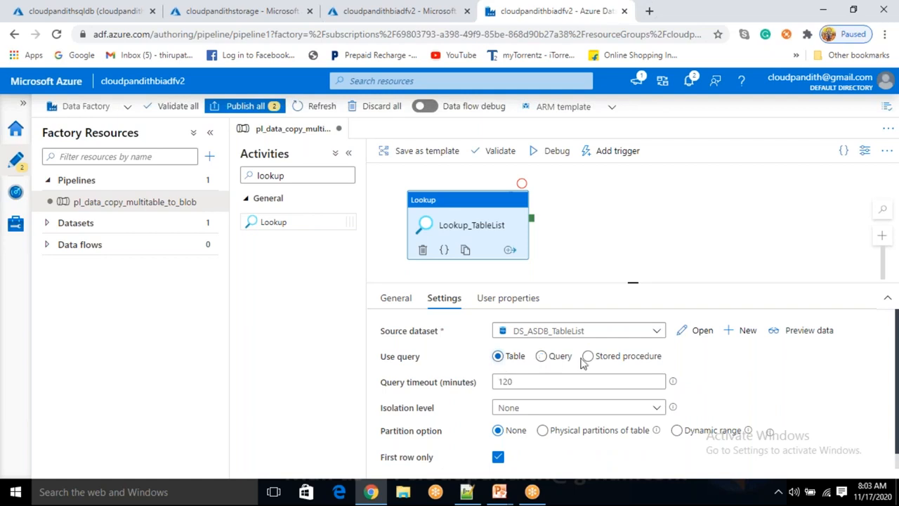
pyautogui.click(541, 356)
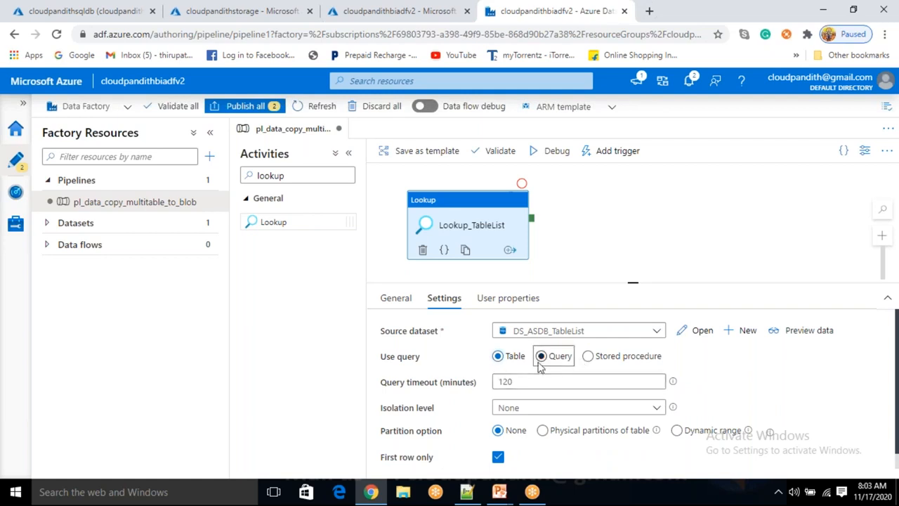
pyautogui.click(541, 356)
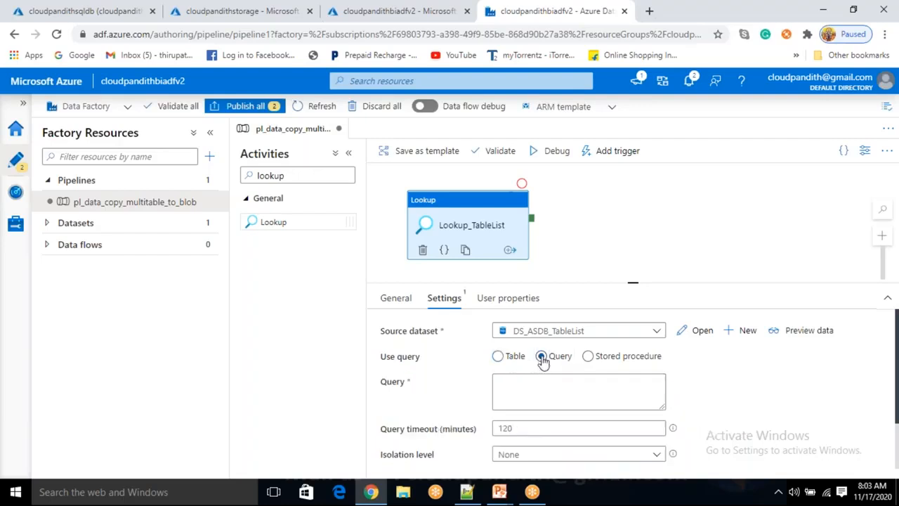
pyautogui.click(532, 388)
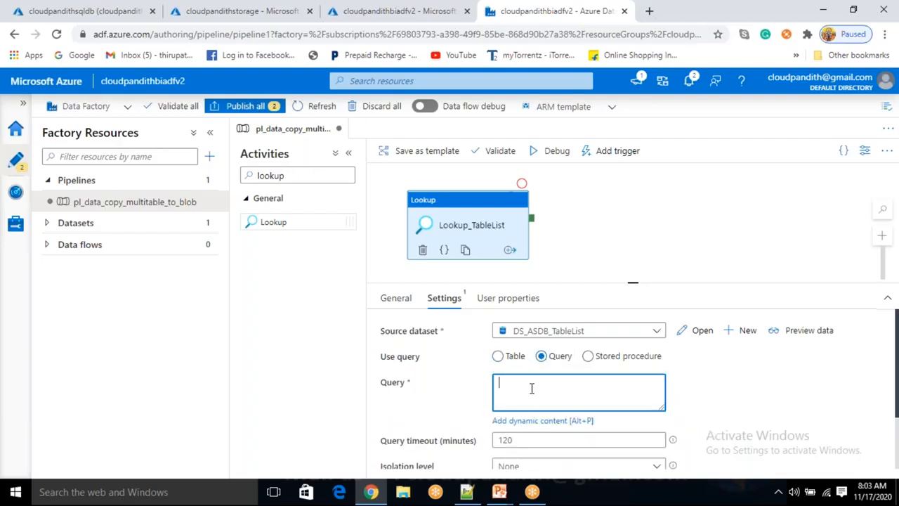
pyautogui.write('select * from cloudpandithtables')
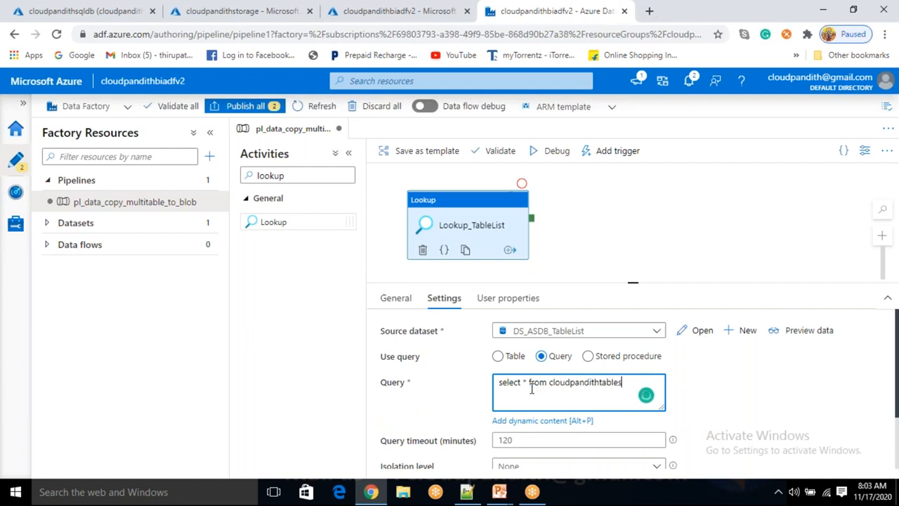
pyautogui.click(805, 333)
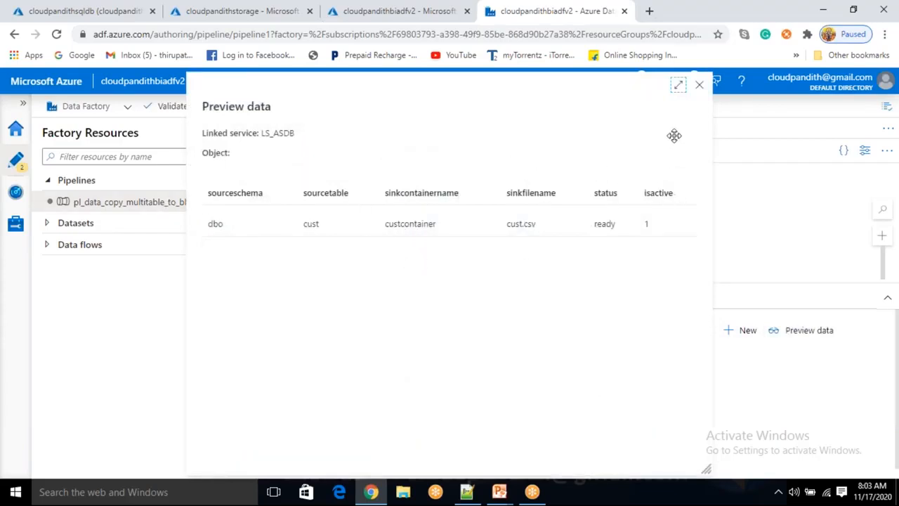
pyautogui.click(699, 86)
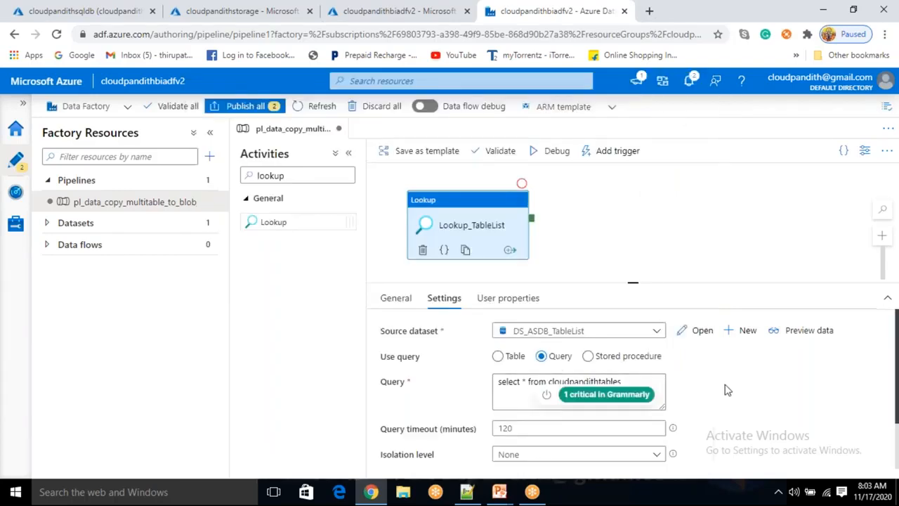
# - Disable the First row only option for the lookup and preview the query's data again
pyautogui.scroll(-2, 726, 389)
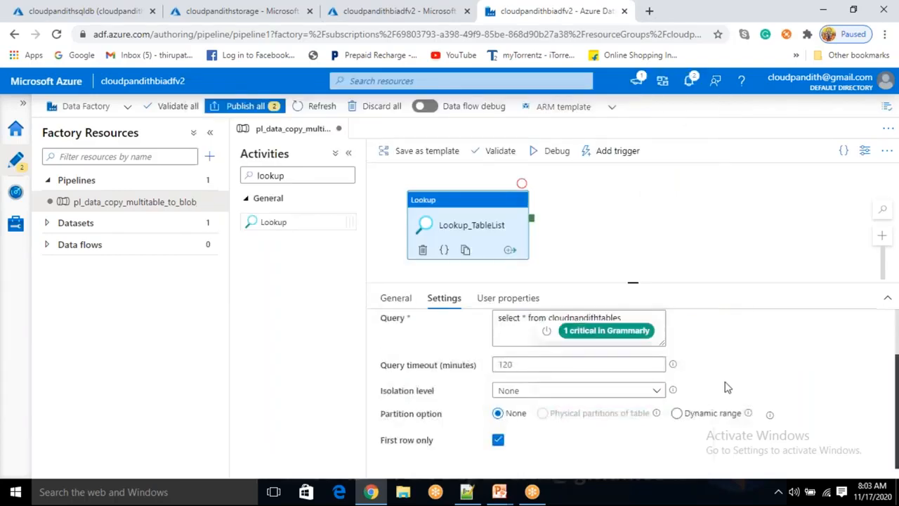
pyautogui.click(497, 440)
pyautogui.scroll(2, 772, 357)
pyautogui.click(797, 328)
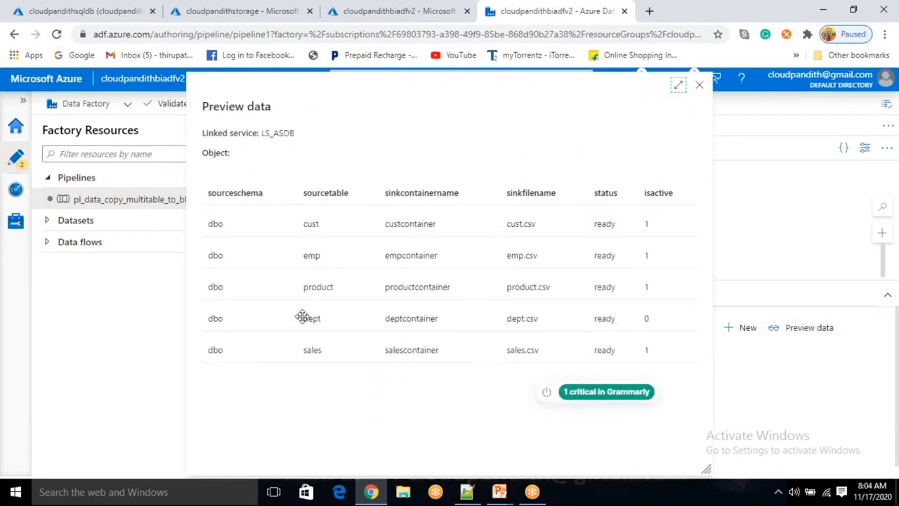
pyautogui.moveTo(326, 318); pyautogui.dragTo(352, 303)
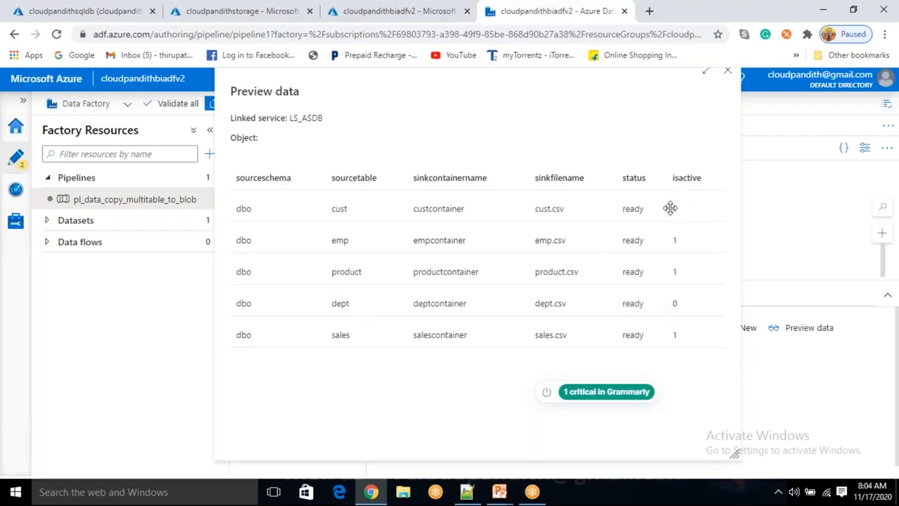
pyautogui.click(803, 224)
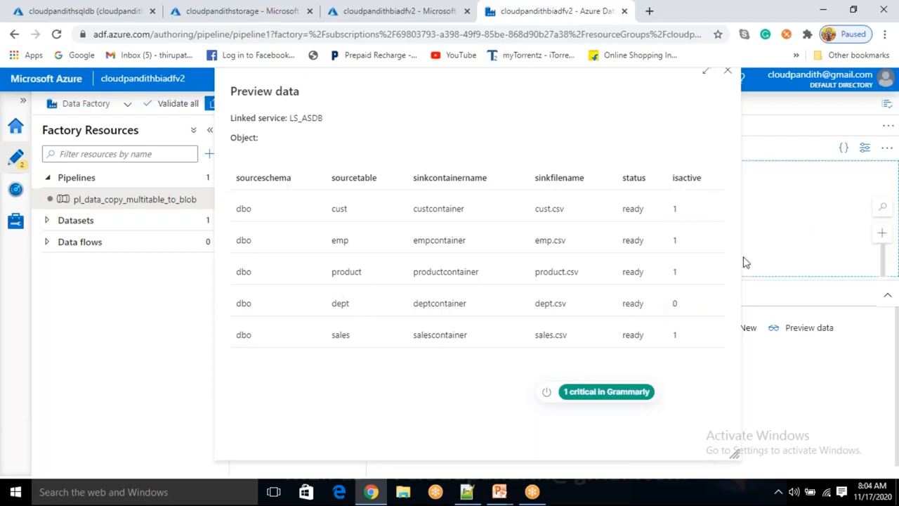
pyautogui.click(728, 73)
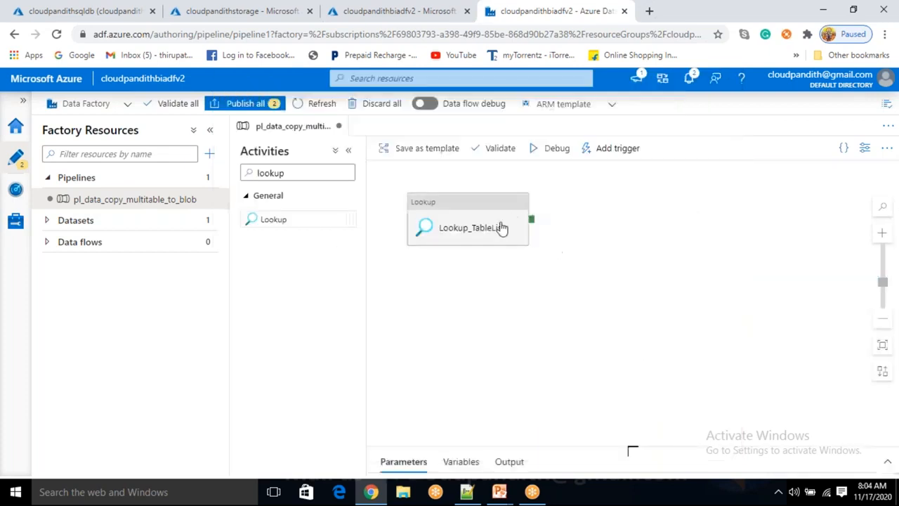
# - Add the condition "where isactive=1" to the Lookup_TableList query and preview the filtered data
pyautogui.click(471, 222)
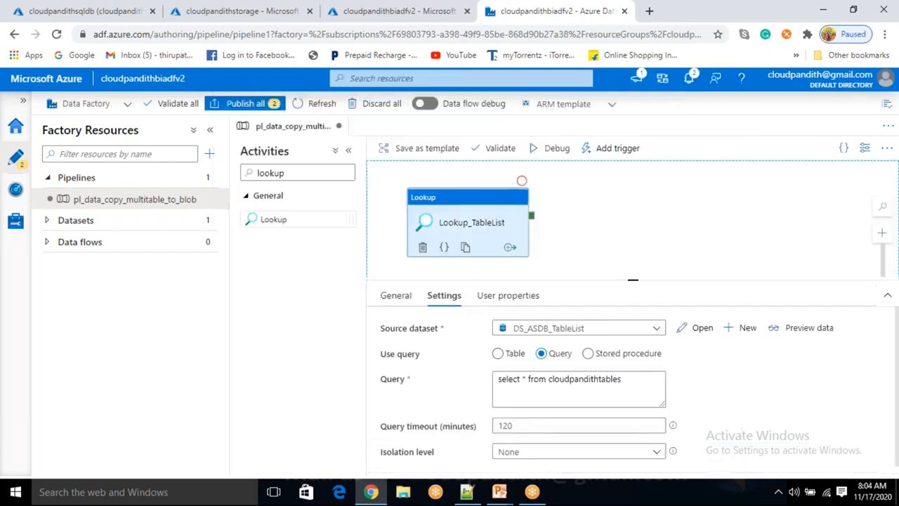
pyautogui.click(631, 379)
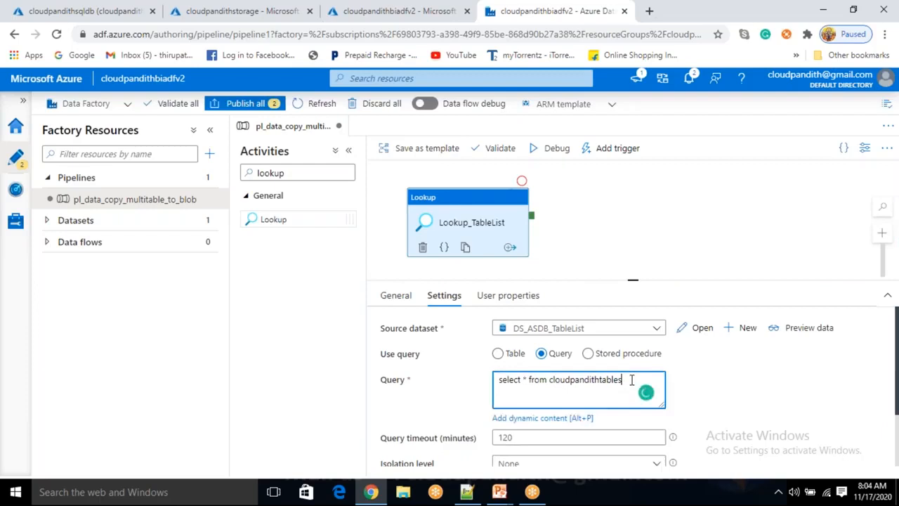
pyautogui.write('where isactive=1')
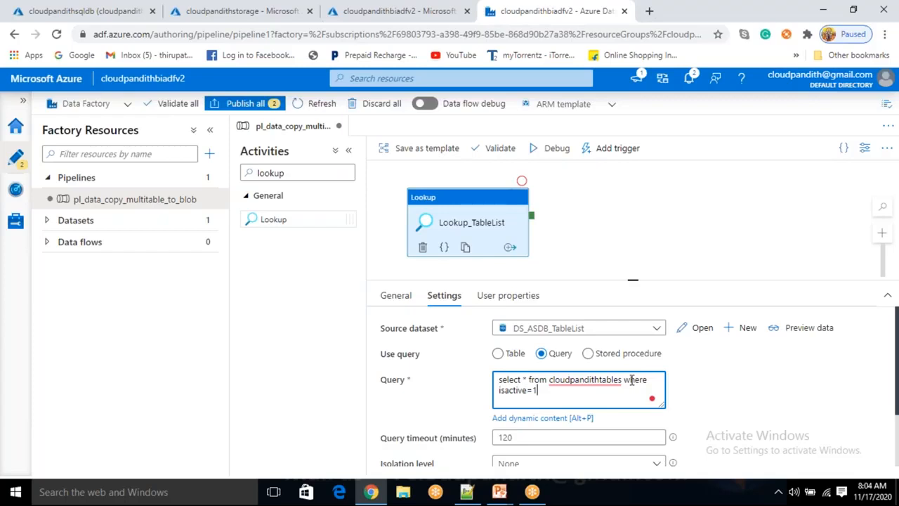
pyautogui.click(806, 329)
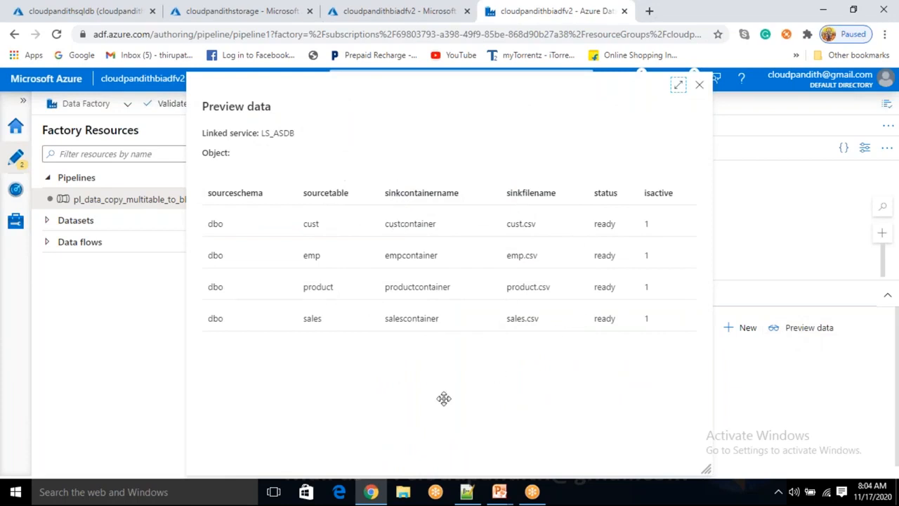
# - Close the data preview and start a debug run of the pl_data_copy_multitable_to_blob pipeline
pyautogui.click(700, 86)
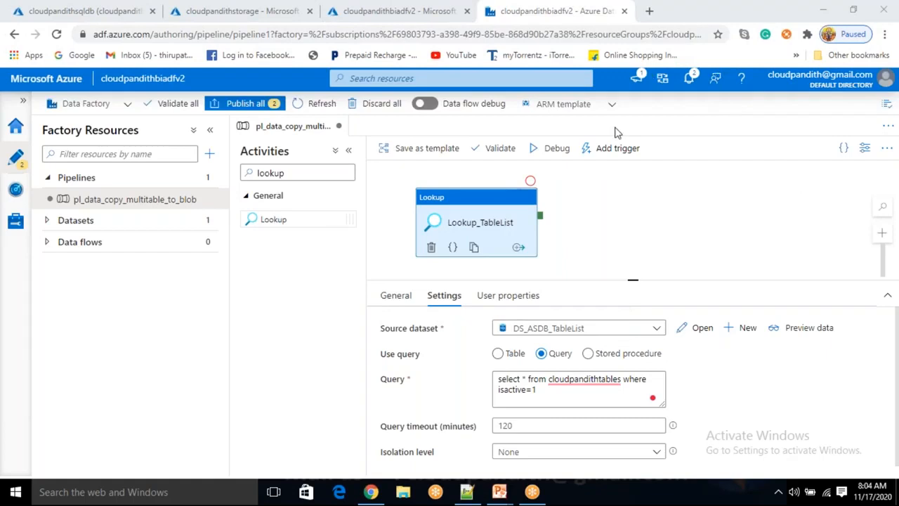
pyautogui.click(496, 215)
pyautogui.click(560, 152)
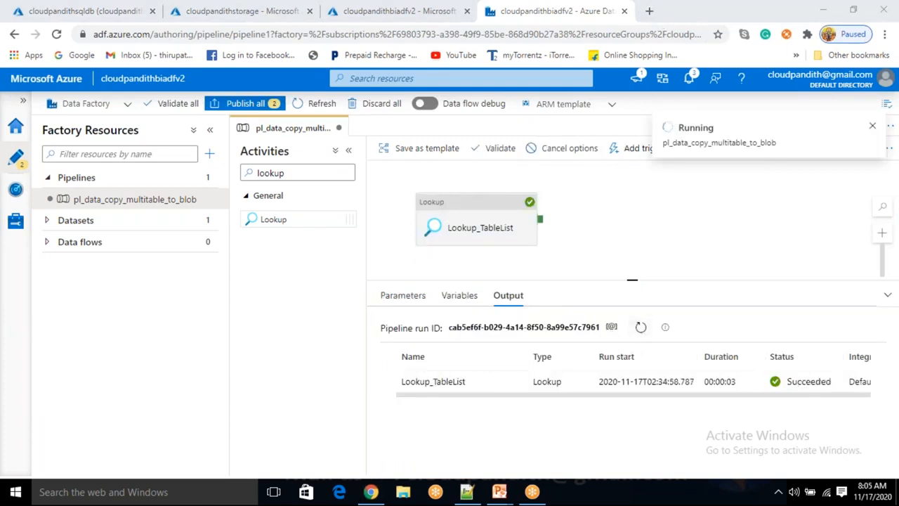
# - Examine the input details of the Lookup_TableList debug run, especially its SQL reader query, and close them
pyautogui.moveTo(514, 382)
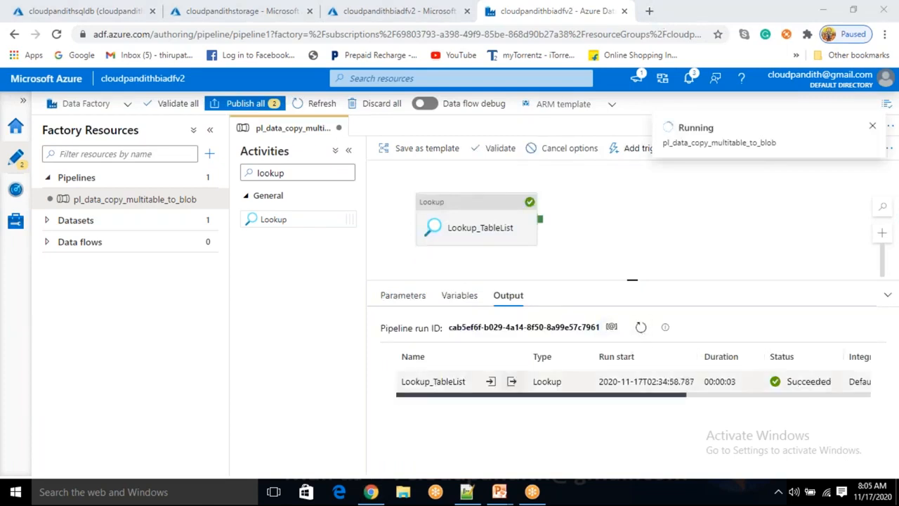
pyautogui.click(491, 381)
pyautogui.scroll(-2, 458, 267)
pyautogui.scroll(2, 457, 266)
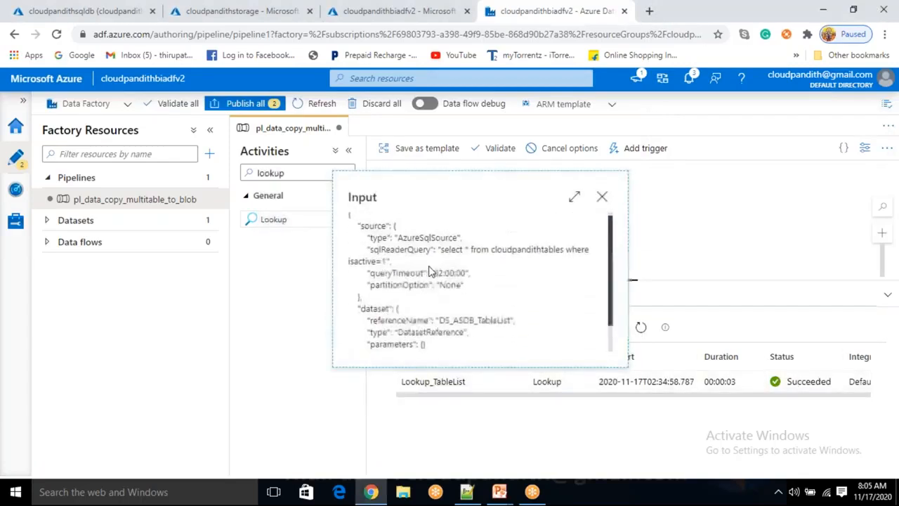
pyautogui.click(601, 198)
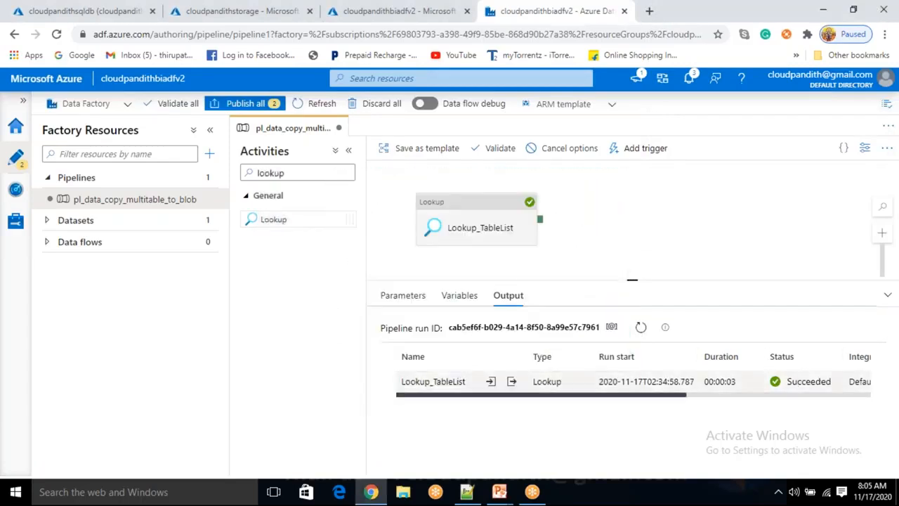
pyautogui.click(491, 382)
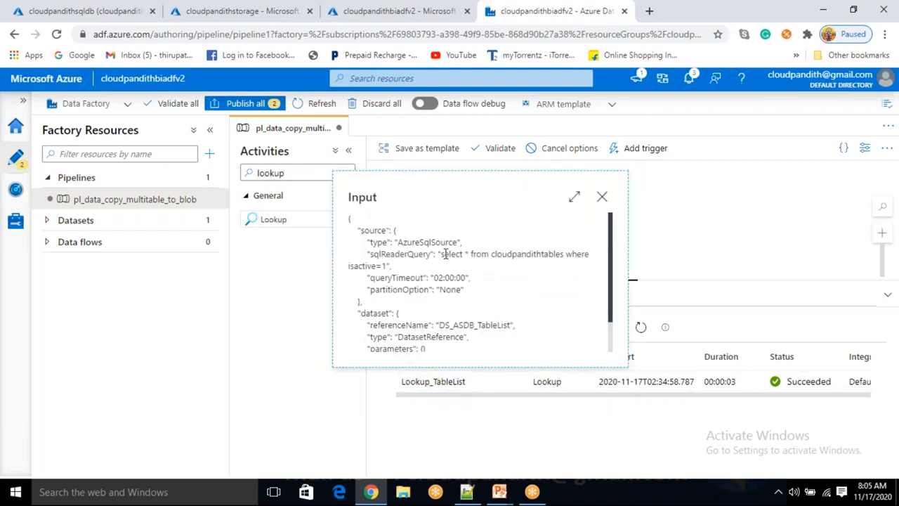
pyautogui.moveTo(442, 254); pyautogui.dragTo(544, 252)
pyautogui.doubleClick(538, 255)
pyautogui.moveTo(387, 266); pyautogui.dragTo(444, 254)
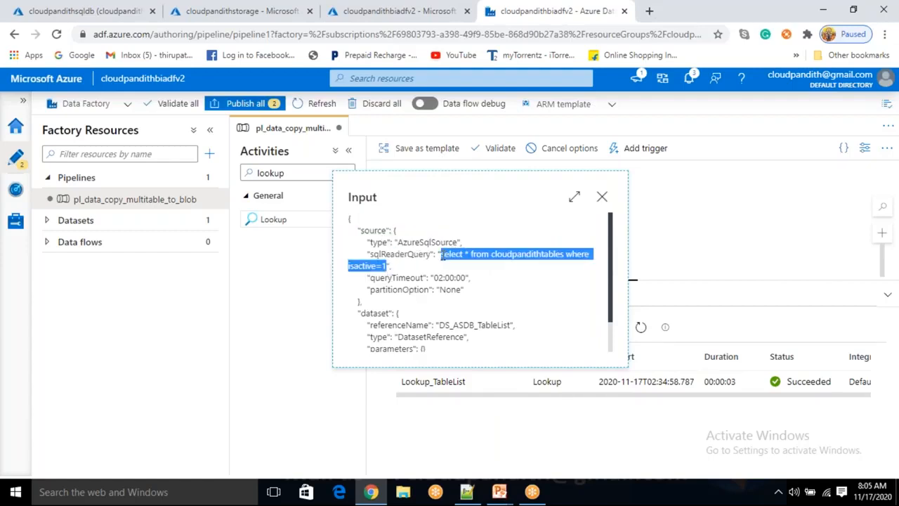
pyautogui.click(602, 198)
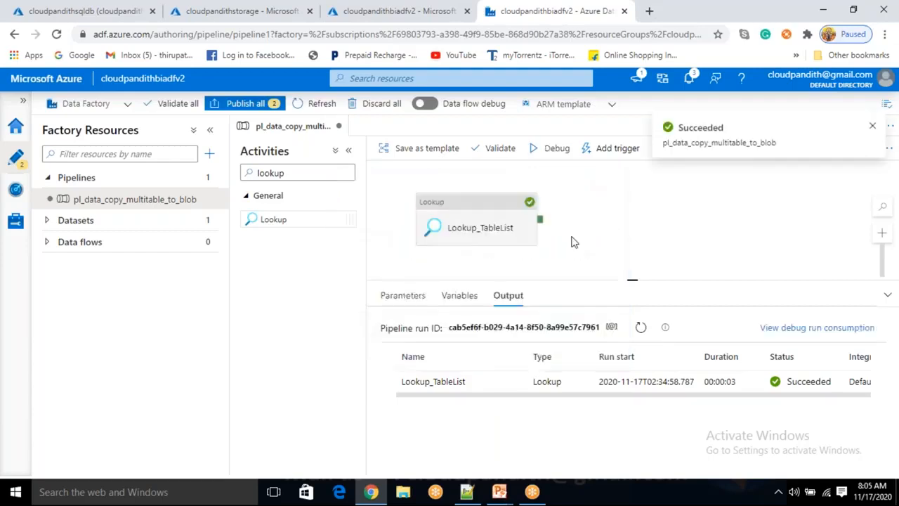
# - Open the output of the Lookup_TableList run in maximized view and examine its count and value properties
pyautogui.click(511, 381)
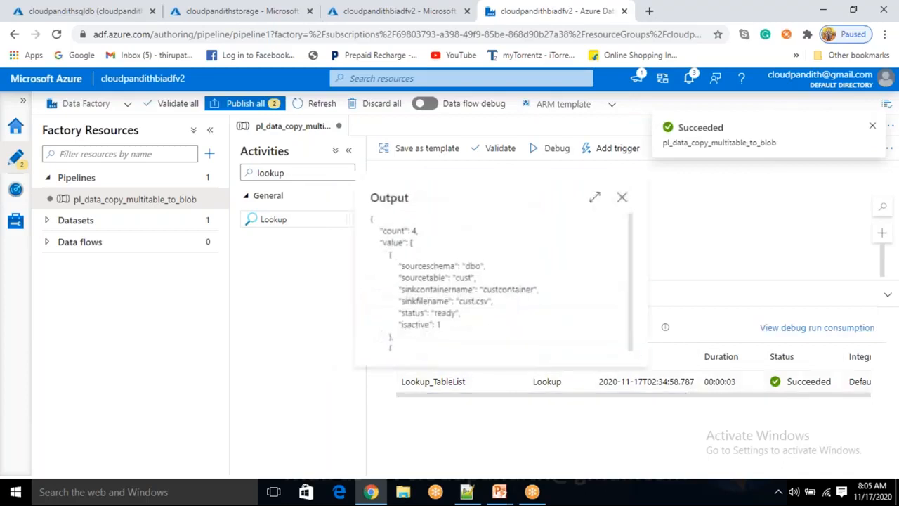
pyautogui.click(599, 199)
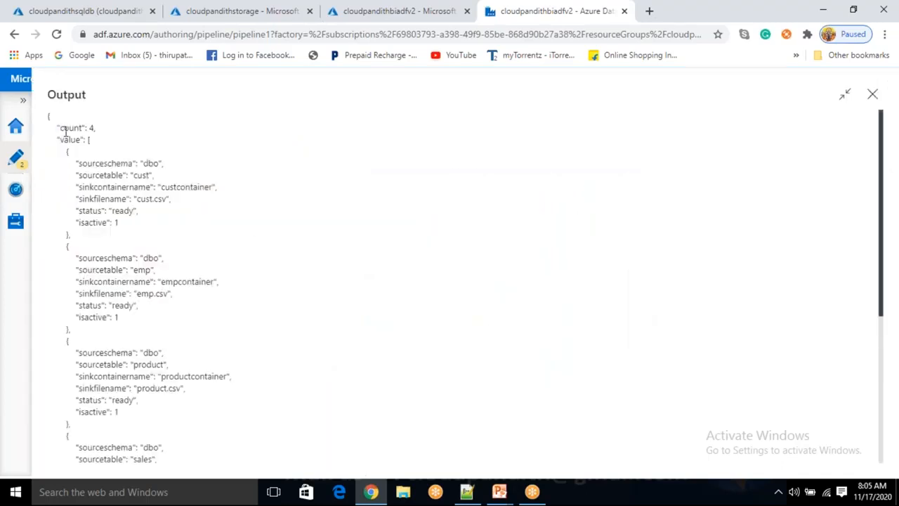
pyautogui.moveTo(62, 127); pyautogui.dragTo(98, 141)
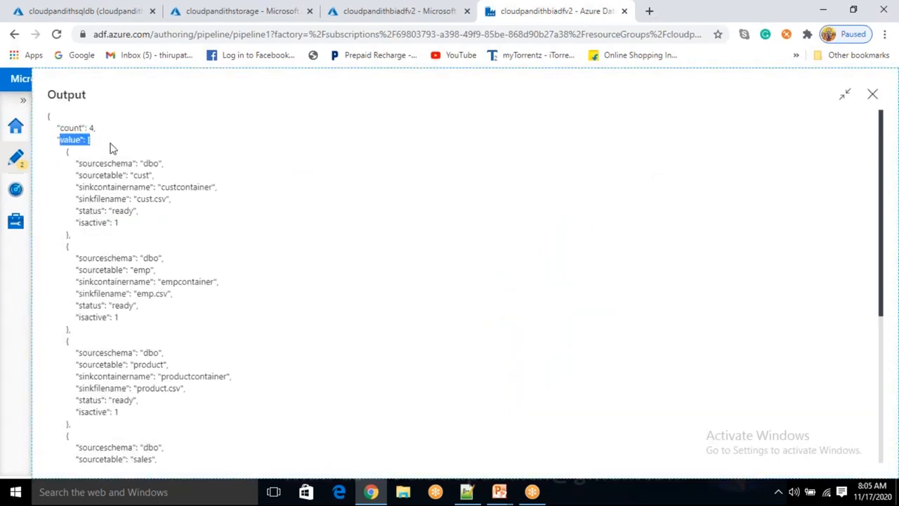
pyautogui.click(106, 142)
pyautogui.moveTo(58, 140); pyautogui.dragTo(90, 140)
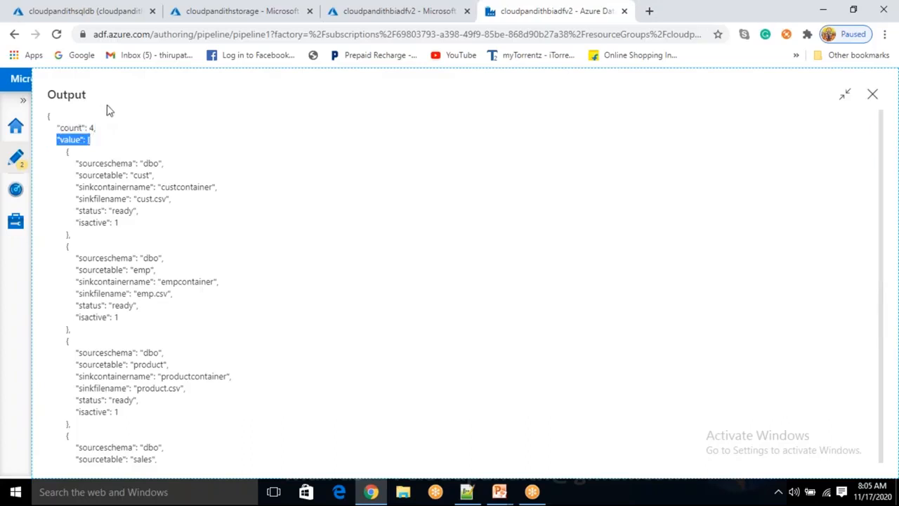
pyautogui.moveTo(56, 95); pyautogui.dragTo(89, 96)
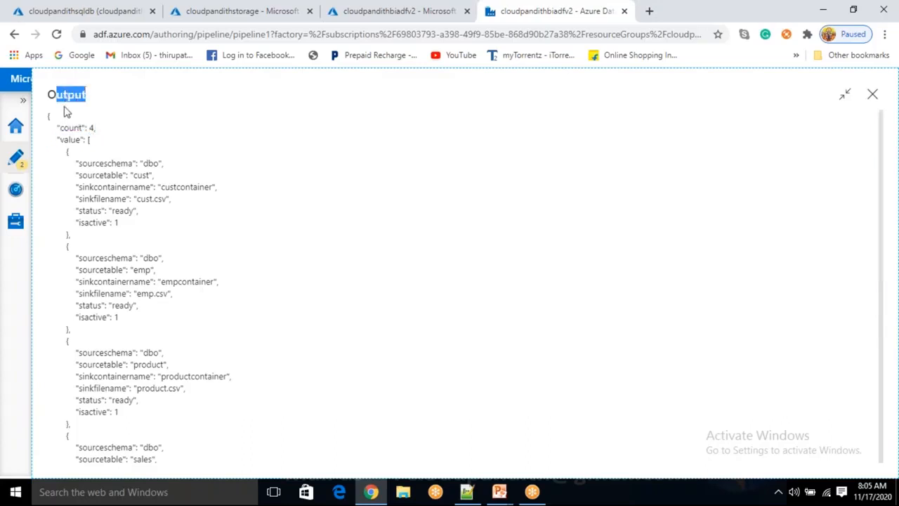
pyautogui.doubleClick(62, 94)
pyautogui.doubleClick(63, 95)
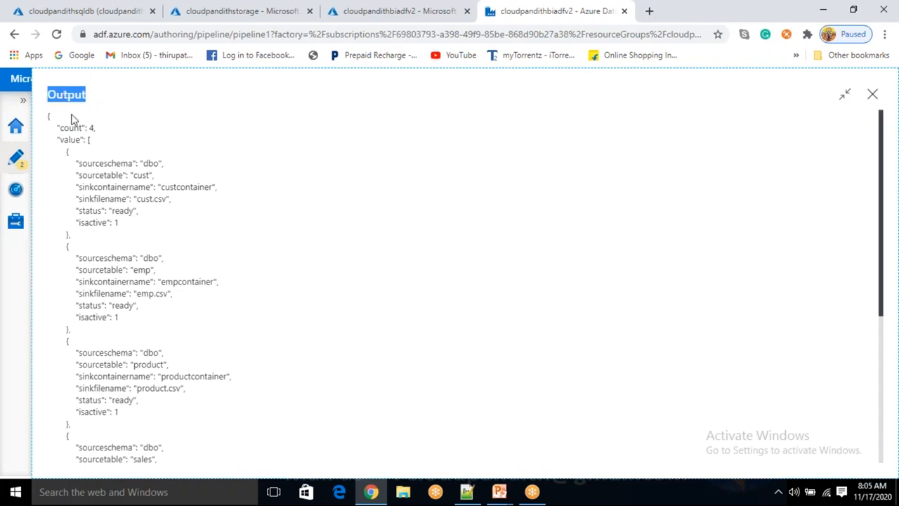
pyautogui.moveTo(56, 127); pyautogui.dragTo(81, 128)
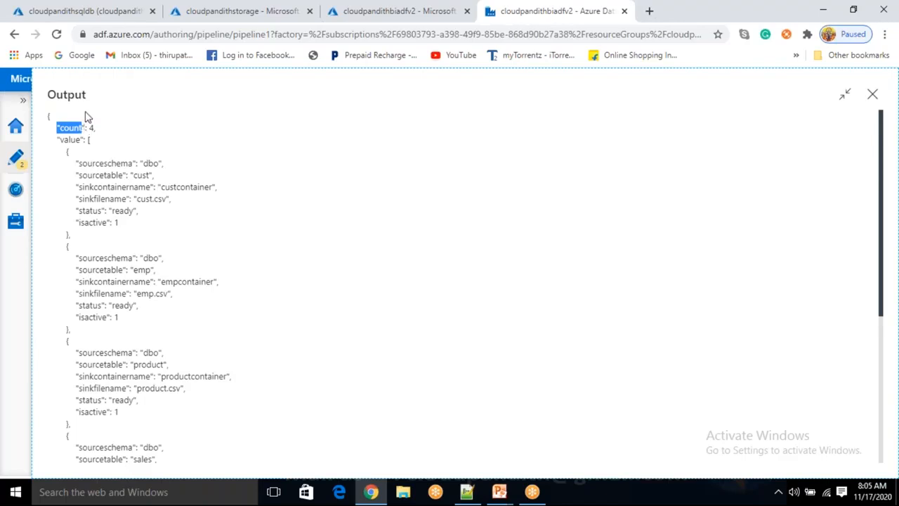
pyautogui.moveTo(66, 95); pyautogui.dragTo(95, 95)
pyautogui.moveTo(61, 128); pyautogui.dragTo(82, 127)
pyautogui.doubleClick(91, 128)
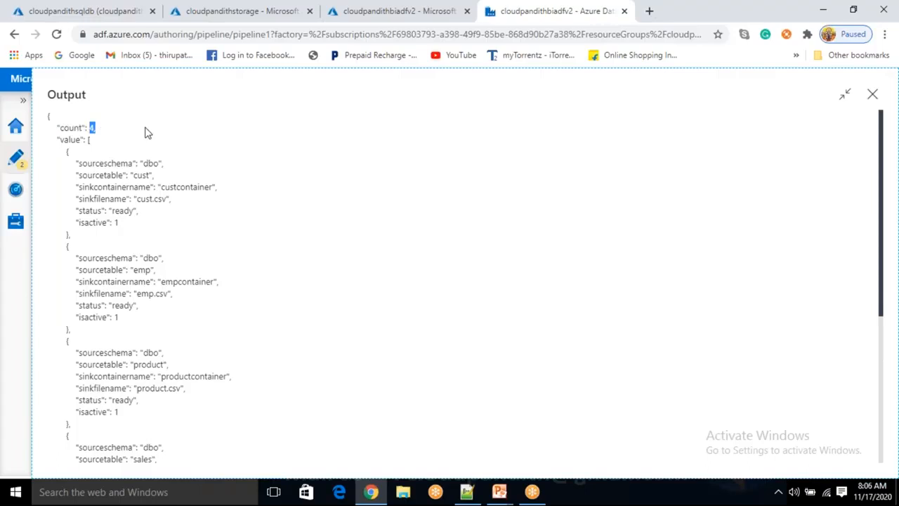
# - Examine the table records inside the output's value array and close the run output
pyautogui.moveTo(51, 139); pyautogui.dragTo(120, 361)
pyautogui.scroll(3, 120, 339)
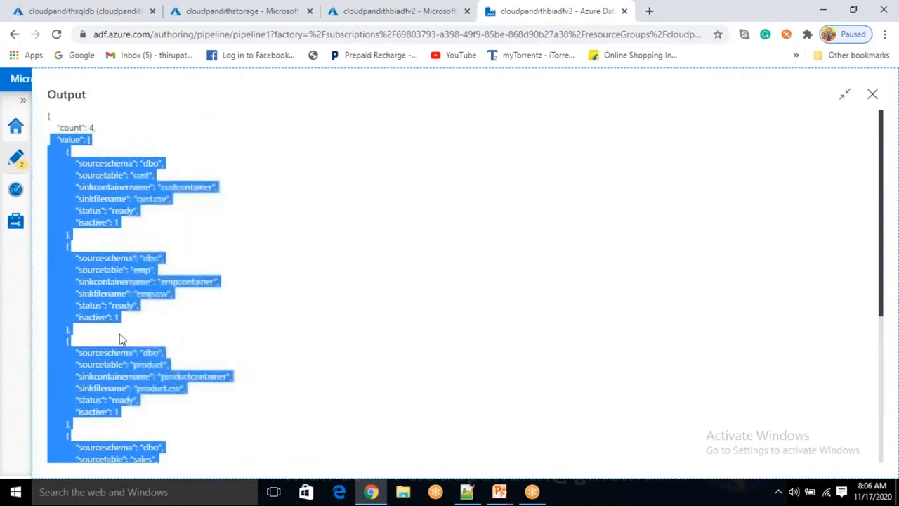
pyautogui.click(113, 364)
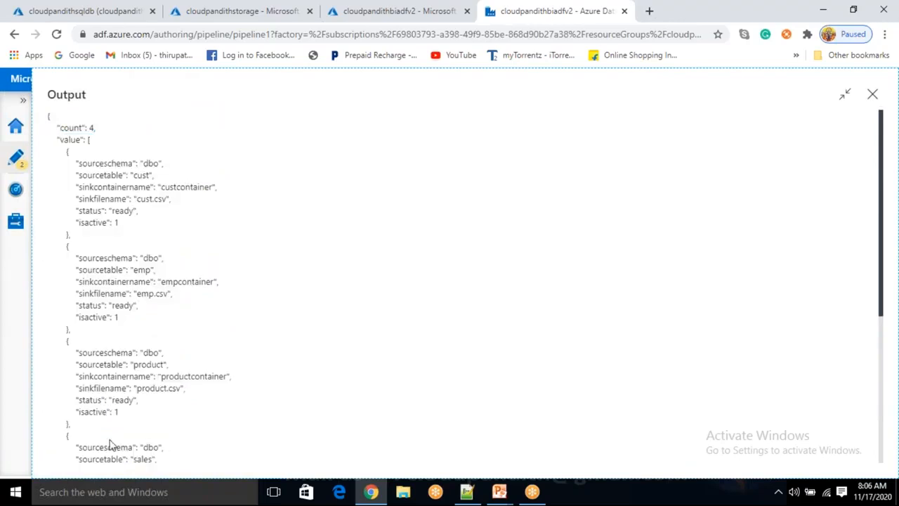
pyautogui.moveTo(82, 186); pyautogui.dragTo(152, 425)
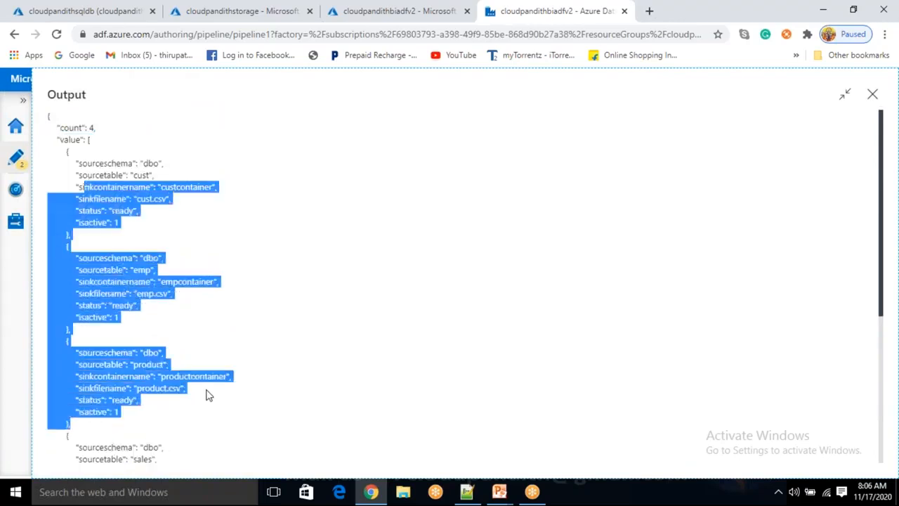
pyautogui.doubleClick(67, 96)
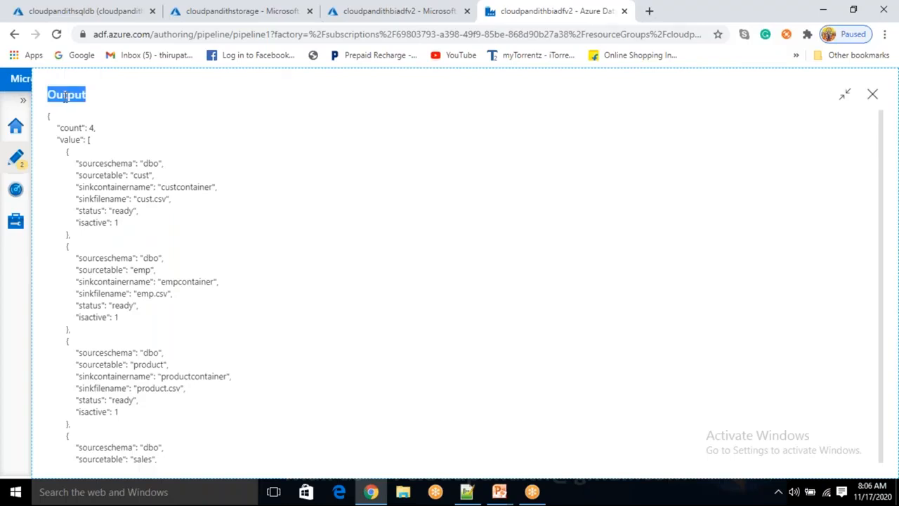
pyautogui.doubleClick(76, 141)
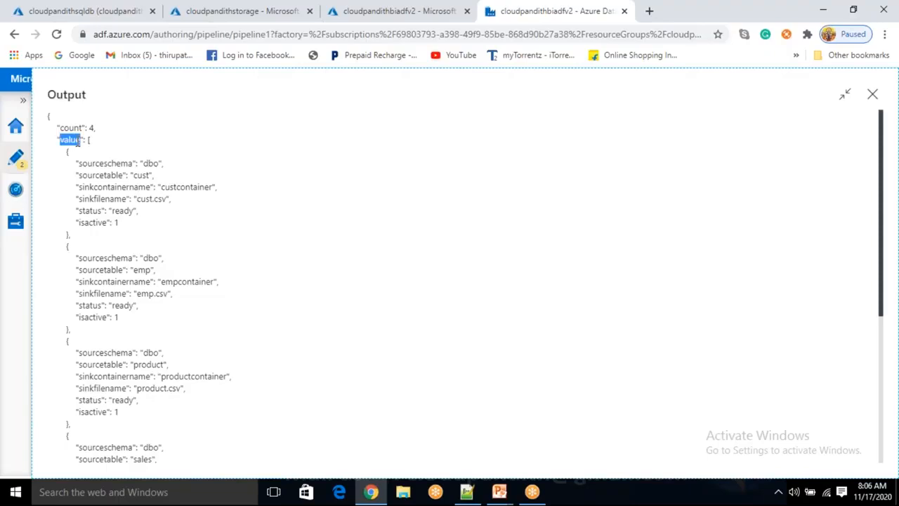
pyautogui.moveTo(89, 140); pyautogui.dragTo(118, 447)
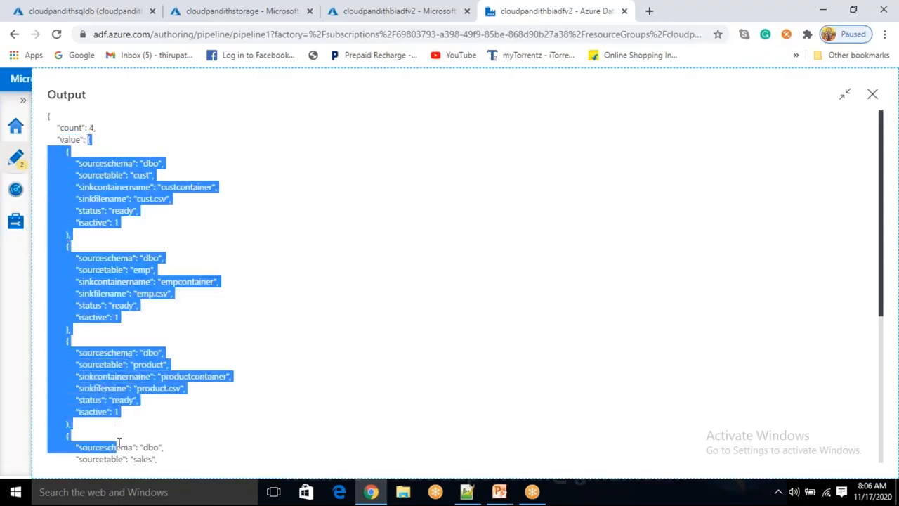
pyautogui.click(873, 97)
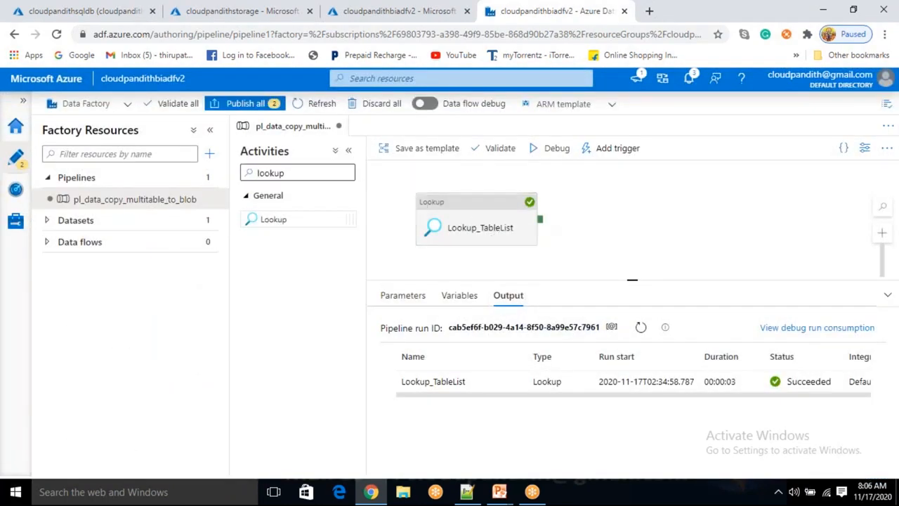
# - Add a ForEach activity named ForEach_Table to the pipeline and connect Lookup_TableList's success output to it
pyautogui.doubleClick(279, 174)
pyautogui.press('BackSpace')
pyautogui.write('for')
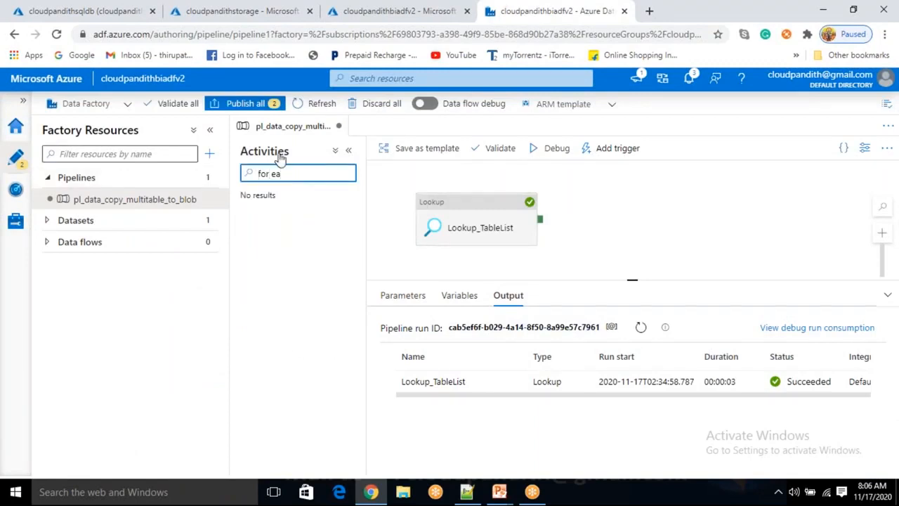
pyautogui.write('ea')
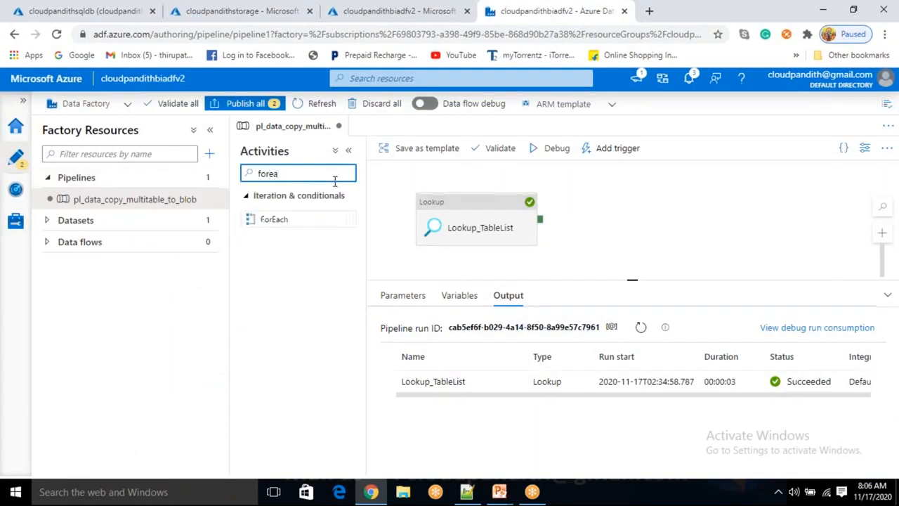
pyautogui.moveTo(274, 219); pyautogui.dragTo(661, 211)
pyautogui.click(545, 328)
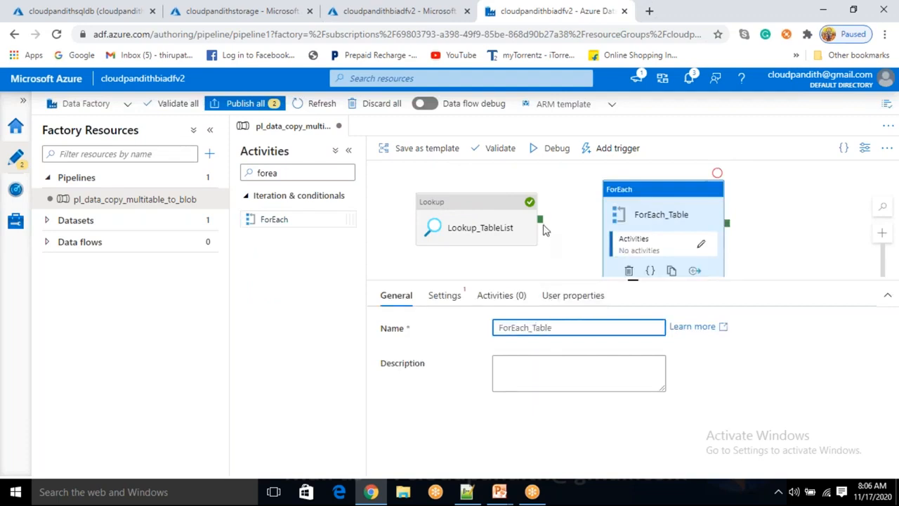
pyautogui.moveTo(544, 226); pyautogui.dragTo(615, 232)
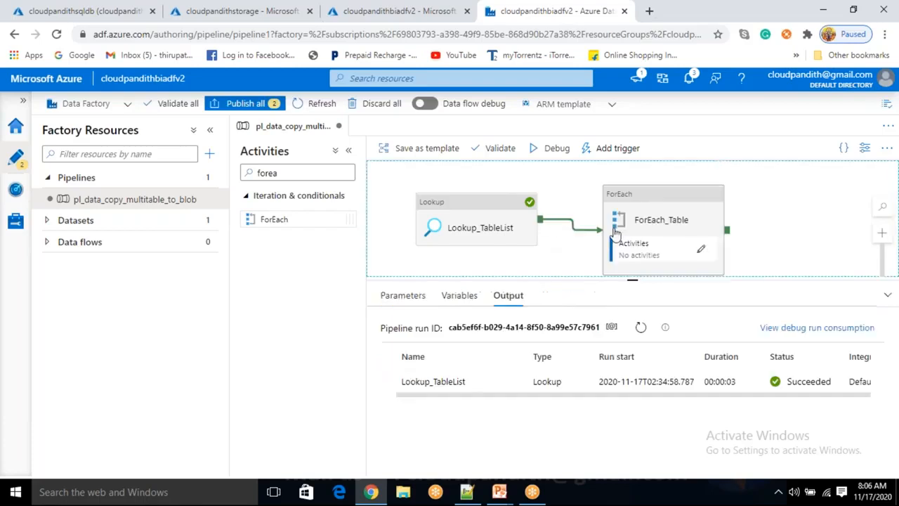
pyautogui.click(664, 226)
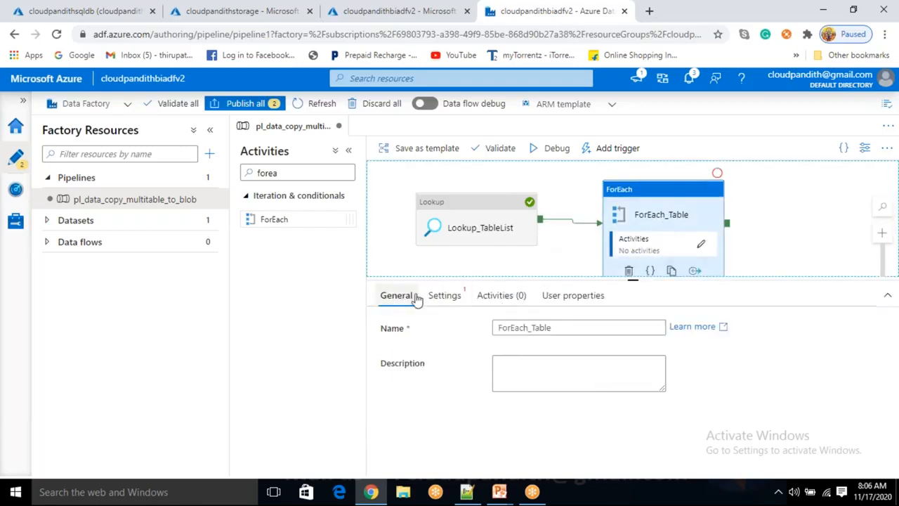
pyautogui.click(444, 295)
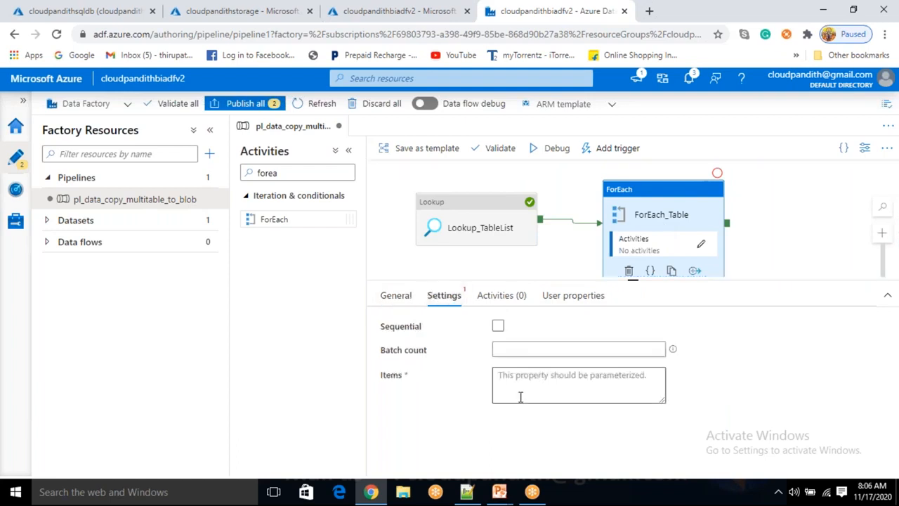
pyautogui.click(519, 394)
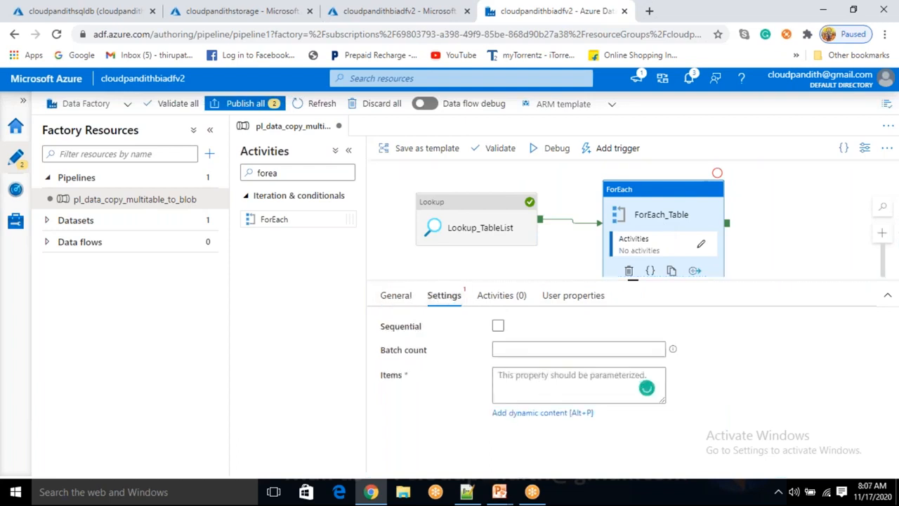
pyautogui.click(519, 416)
pyautogui.scroll(-5, 555, 373)
pyautogui.scroll(-1, 562, 393)
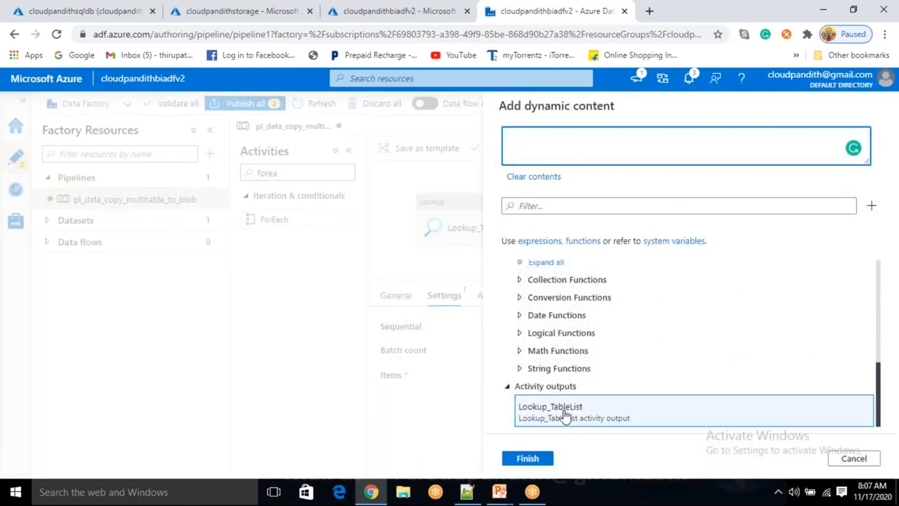
pyautogui.click(566, 415)
pyautogui.moveTo(569, 137); pyautogui.dragTo(592, 135)
pyautogui.click(644, 137)
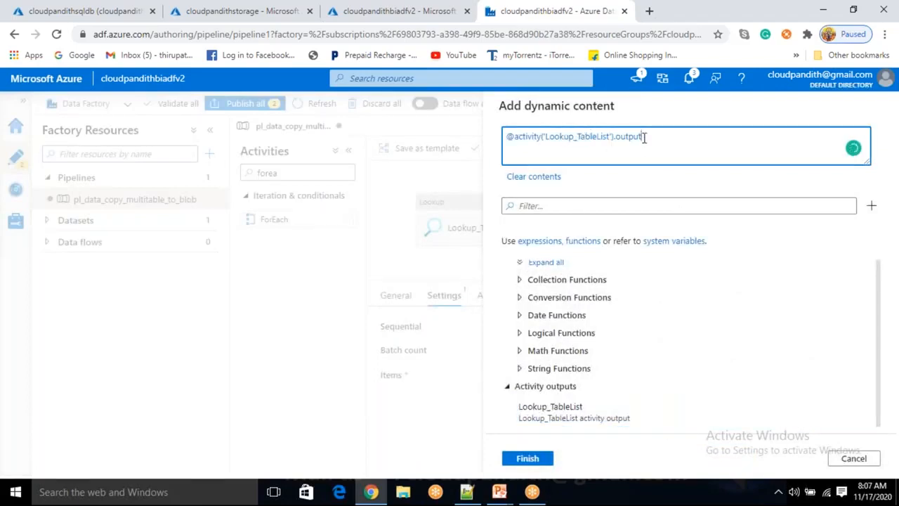
pyautogui.write('.')
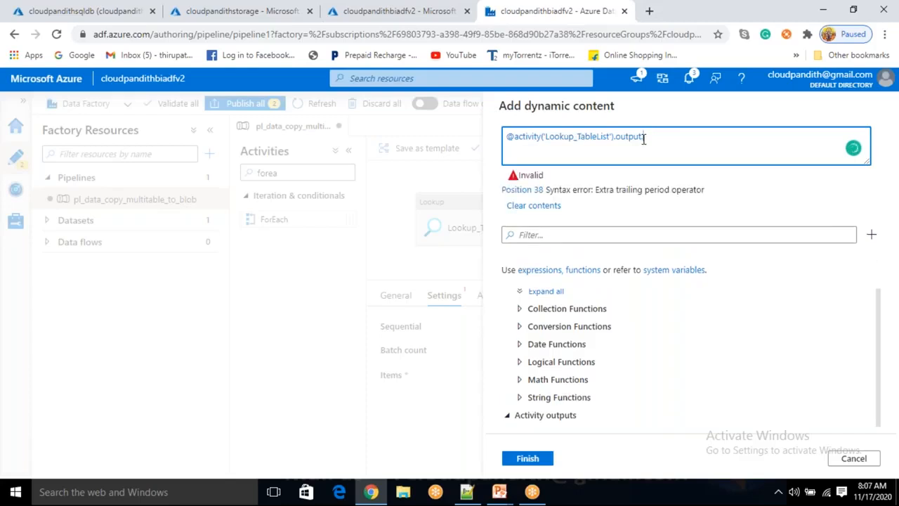
pyautogui.write('value')
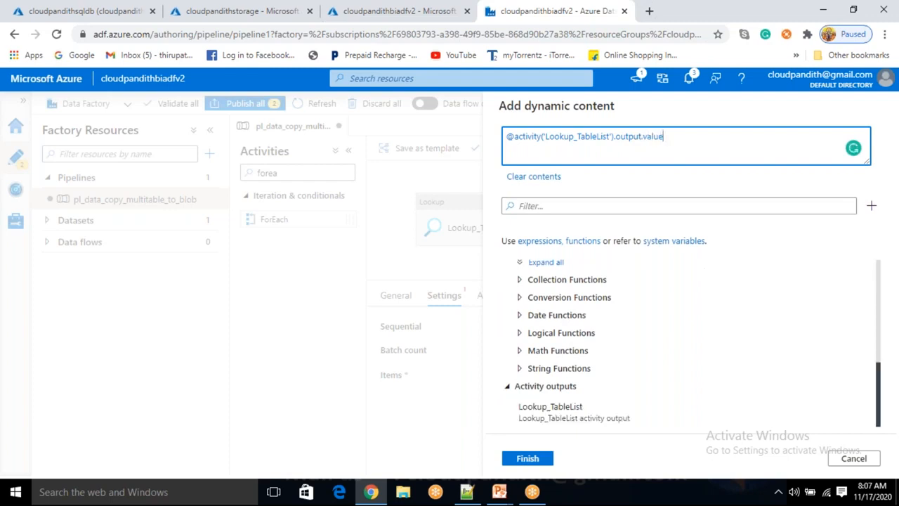
pyautogui.click(524, 460)
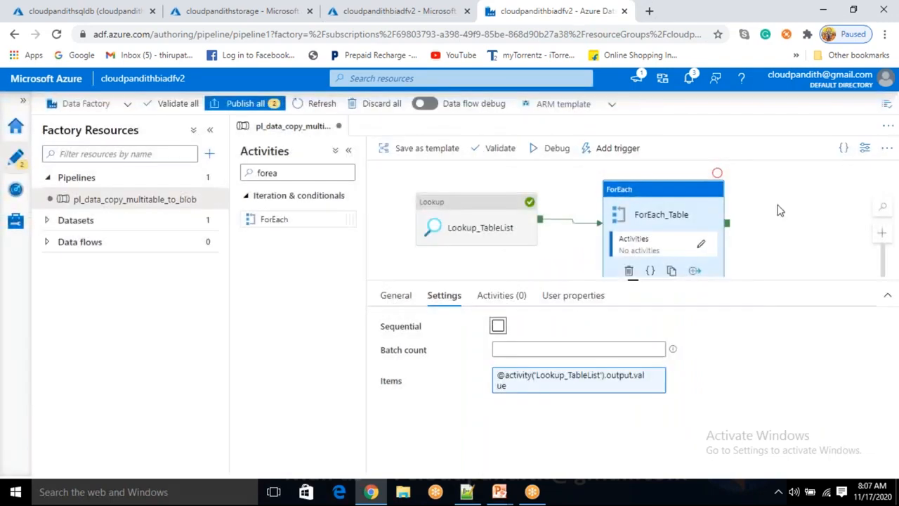
# - Check the value property in the Lookup_TableList run output and return to the ForEach_Table settings
pyautogui.click(779, 207)
pyautogui.click(514, 385)
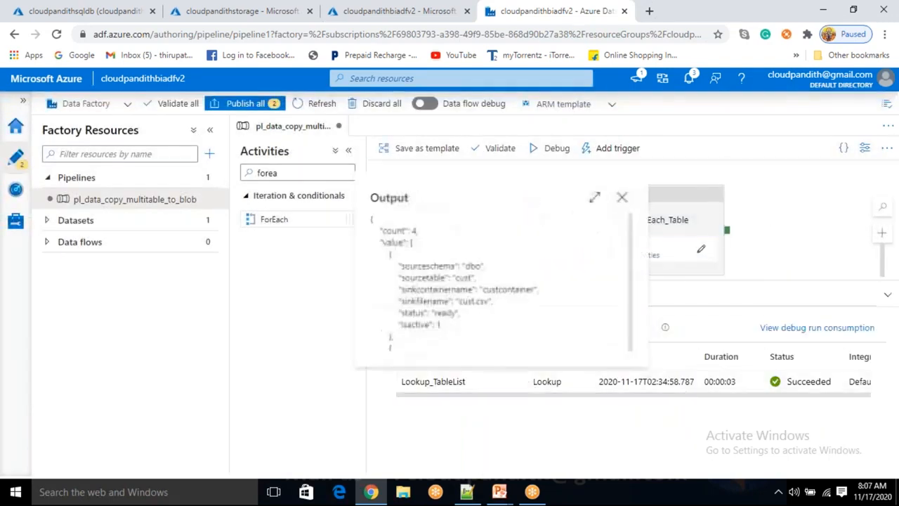
pyautogui.moveTo(382, 242); pyautogui.dragTo(398, 241)
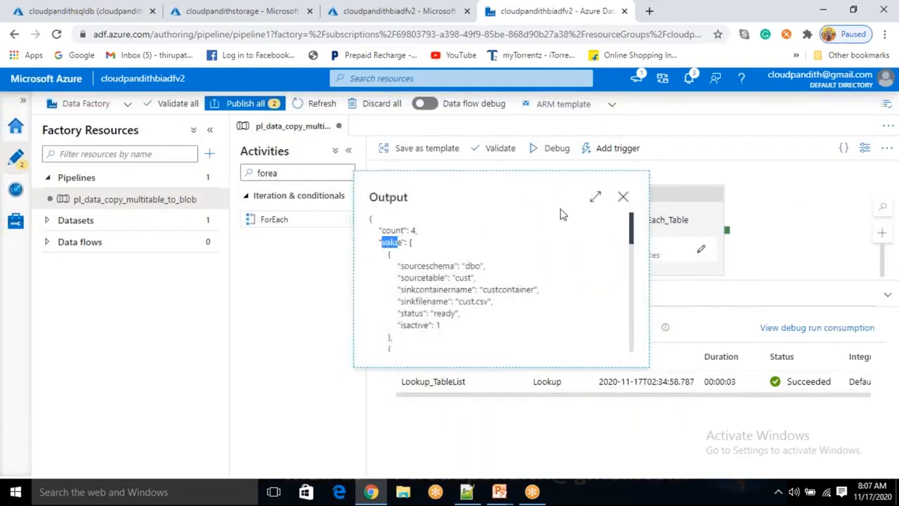
pyautogui.click(623, 196)
pyautogui.click(639, 221)
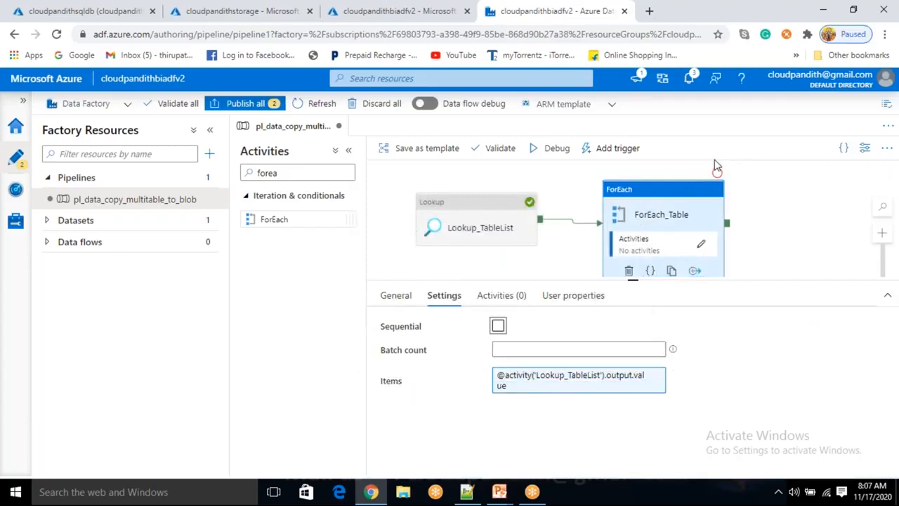
pyautogui.click(554, 375)
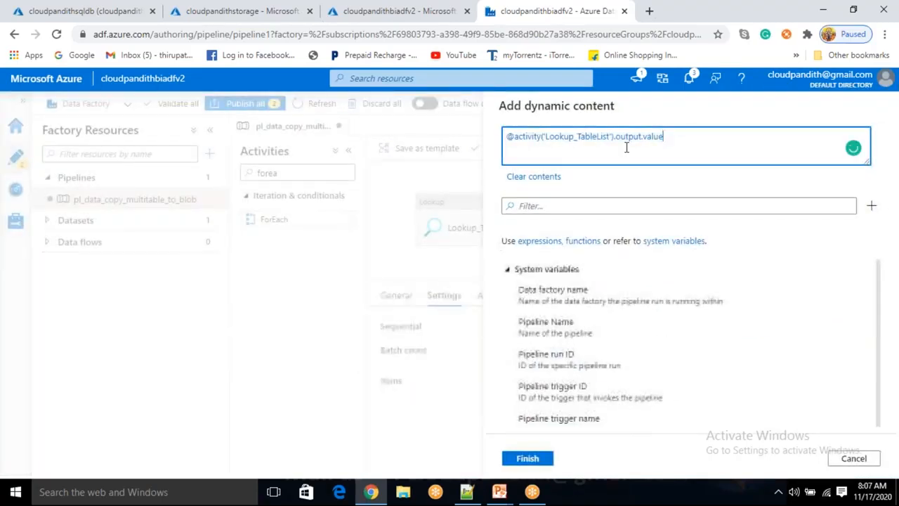
pyautogui.doubleClick(660, 135)
pyautogui.press('BackSpace')
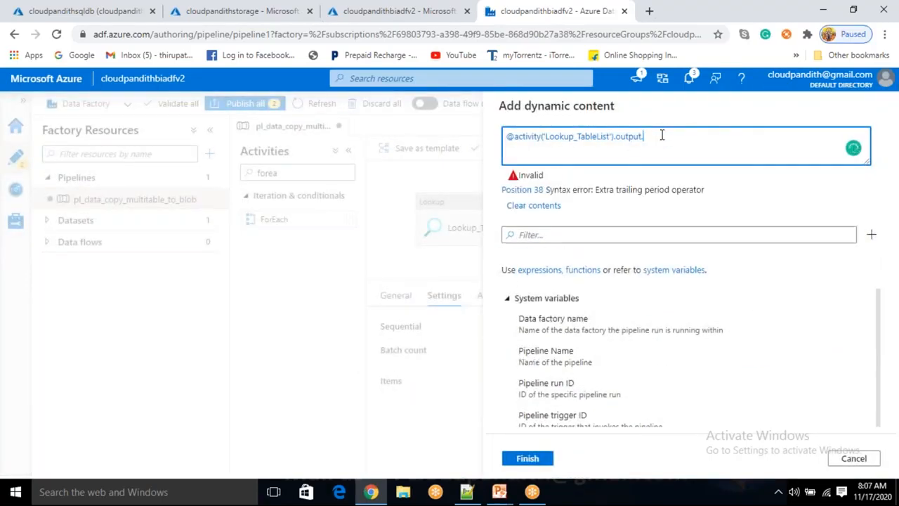
pyautogui.click(662, 136)
pyautogui.write('vA')
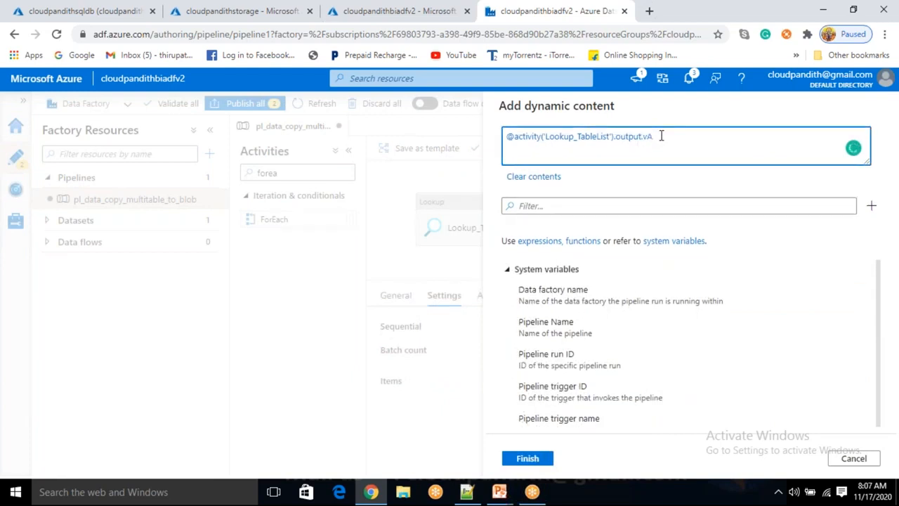
pyautogui.write('LUE')
pyautogui.click(529, 459)
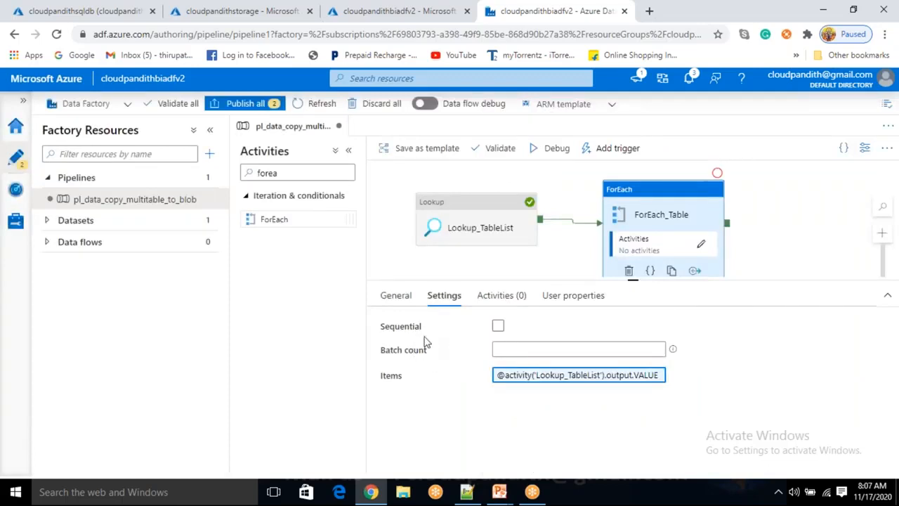
# - Try out the Batch count of ForEach_Table and set the loop to run in Sequential mode
pyautogui.click(498, 326)
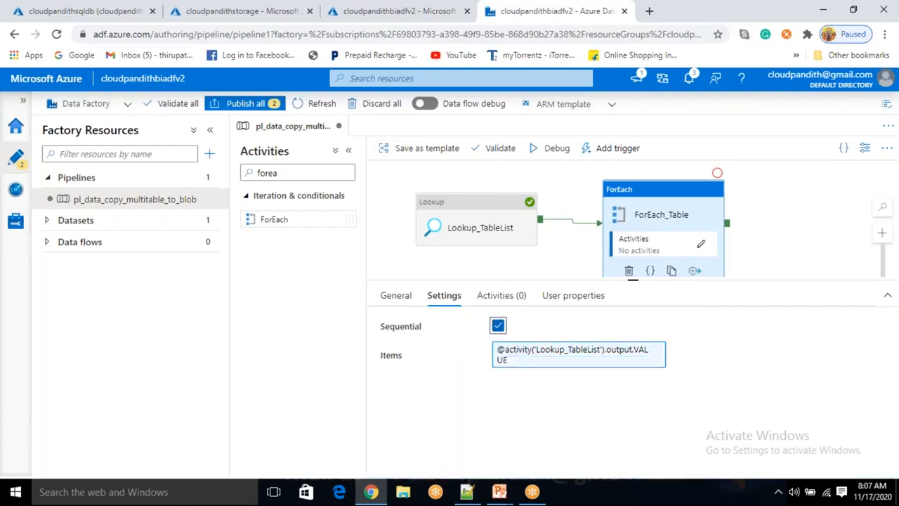
pyautogui.click(499, 326)
pyautogui.click(522, 350)
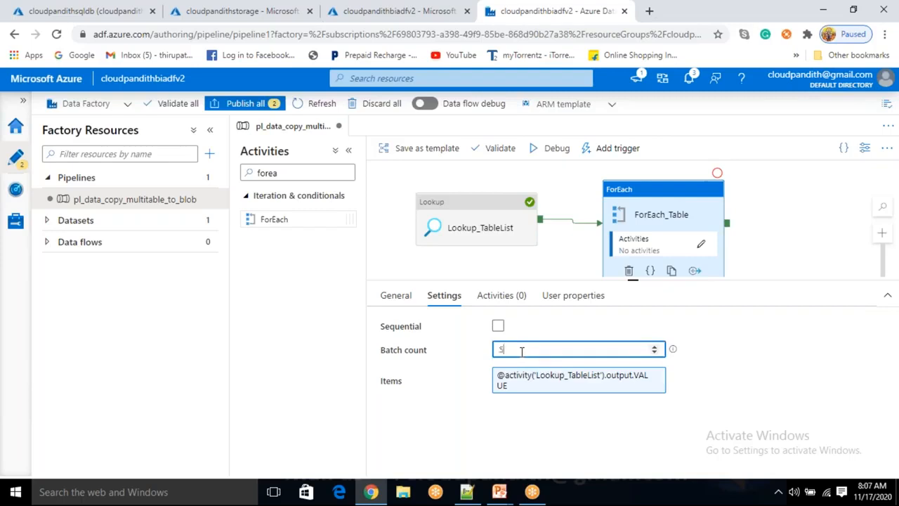
pyautogui.click(655, 348)
pyautogui.click(656, 352)
pyautogui.click(655, 353)
pyautogui.doubleClick(655, 349)
pyautogui.click(498, 325)
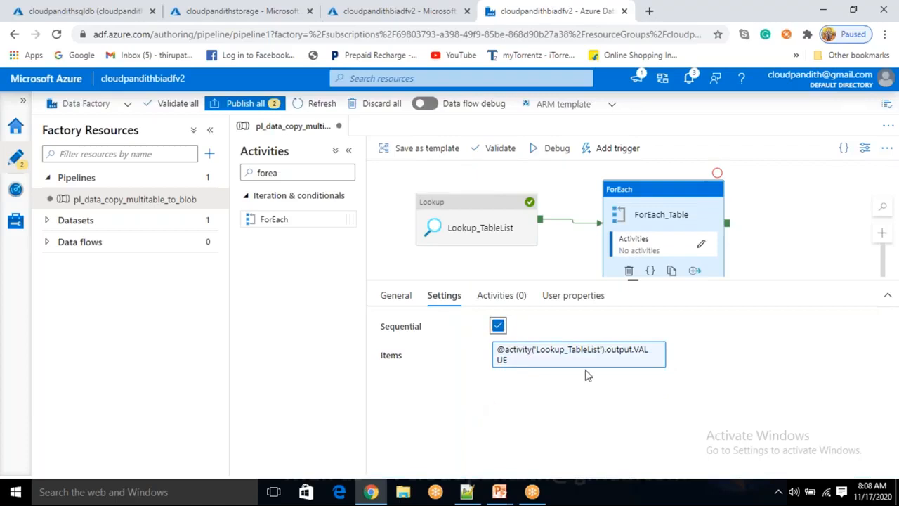
# - View the inner activities canvas of ForEach_Table and return to the main pipeline canvas
pyautogui.click(500, 301)
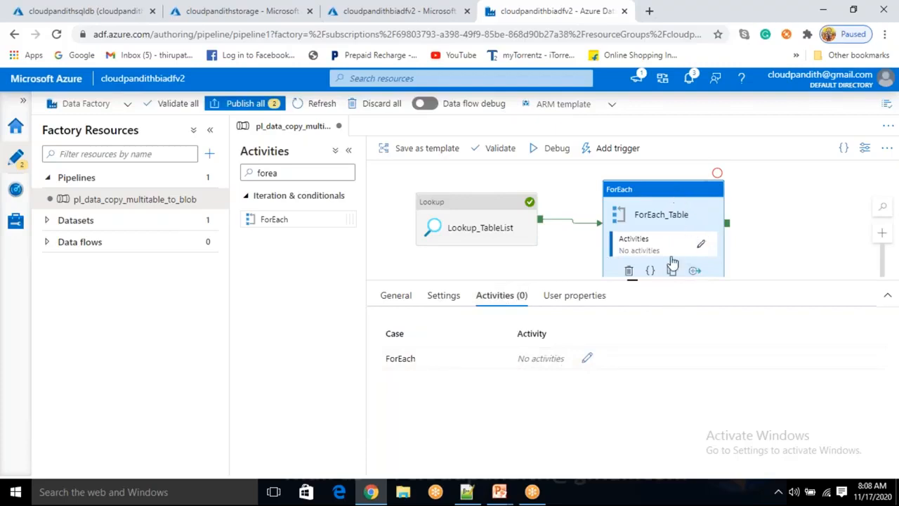
pyautogui.click(589, 359)
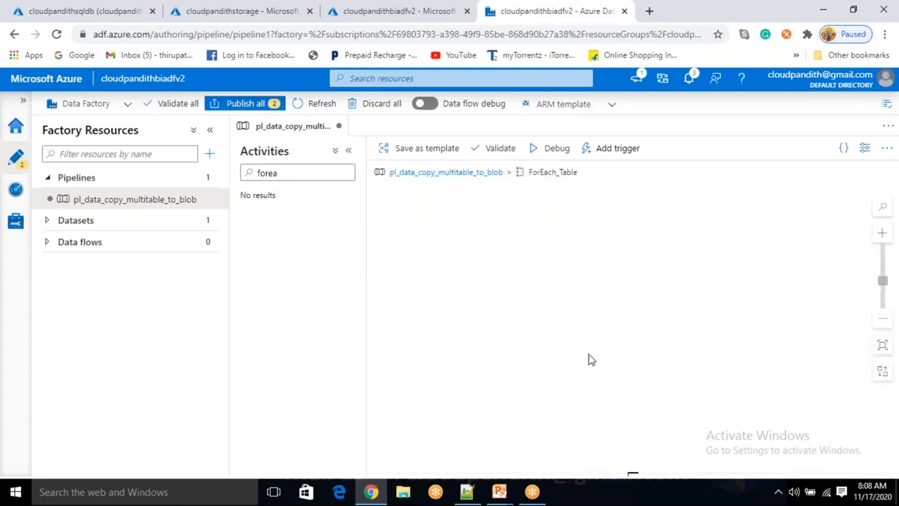
pyautogui.click(462, 173)
pyautogui.click(655, 213)
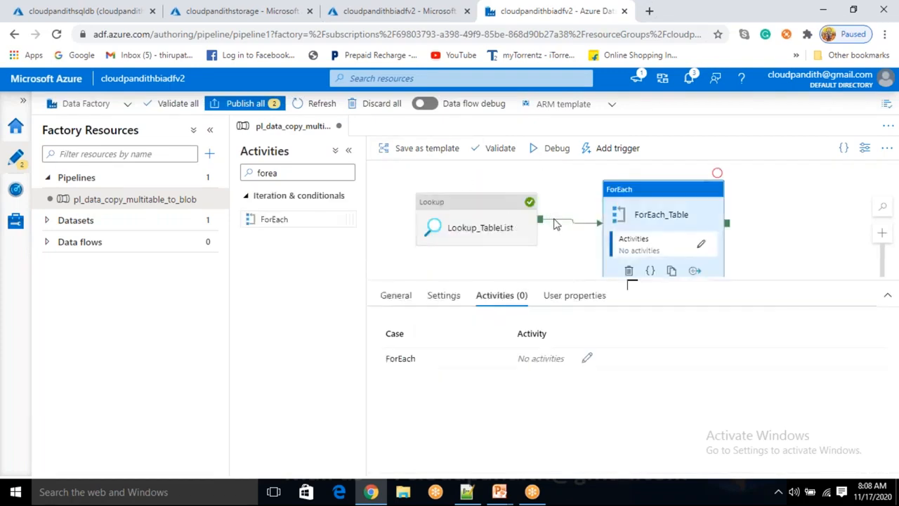
# - Maximize the output of the Lookup_TableList run and select its whole value array for copying
pyautogui.click(563, 245)
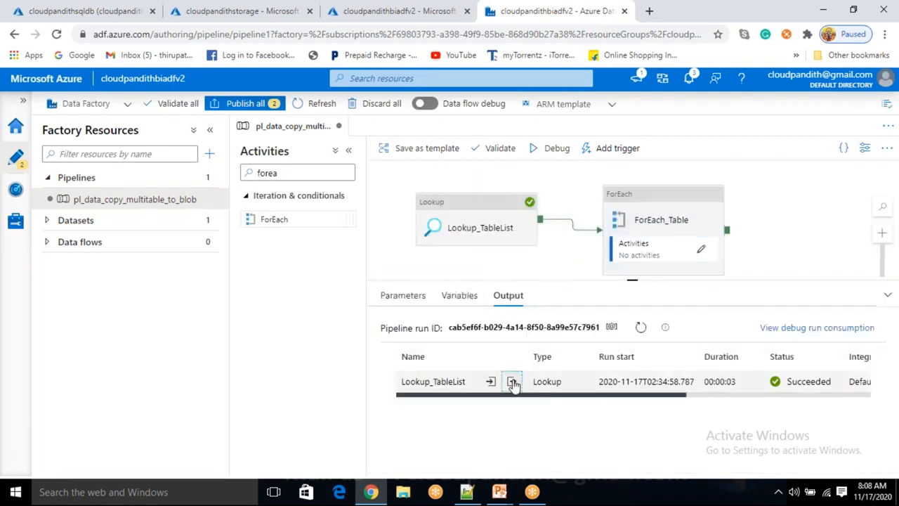
pyautogui.click(514, 381)
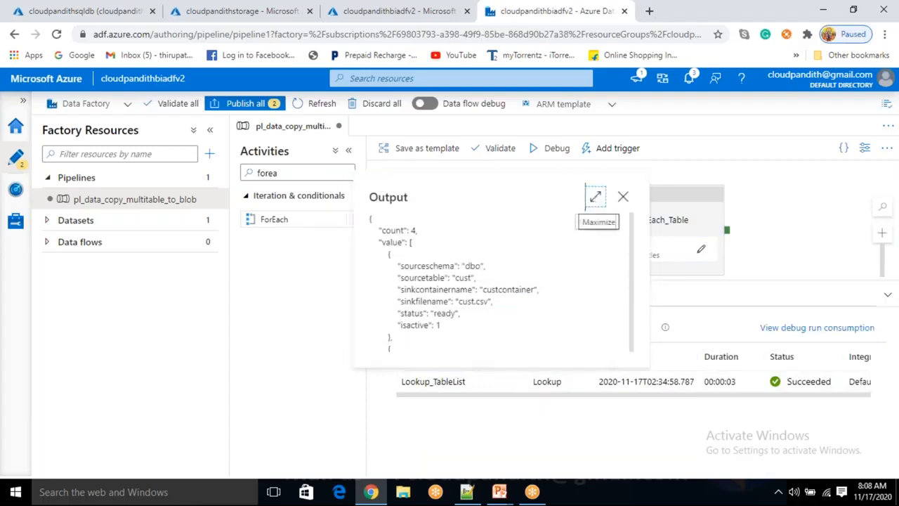
pyautogui.click(595, 197)
pyautogui.moveTo(56, 140); pyautogui.dragTo(104, 405)
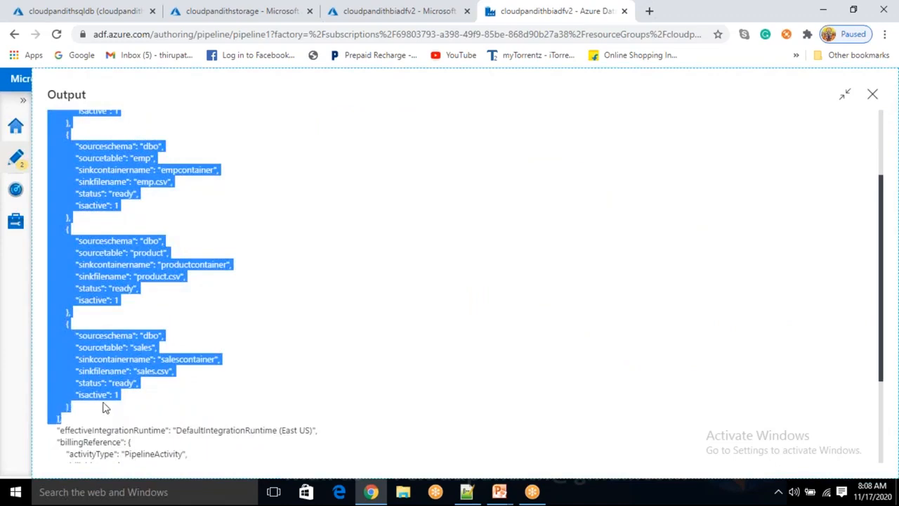
# - Switch to Notepad++ and paste the value array with blank lines above it, below the SELECT query in the new 216 document
pyautogui.click(467, 492)
pyautogui.scroll(-1, 185, 377)
pyautogui.click(151, 422)
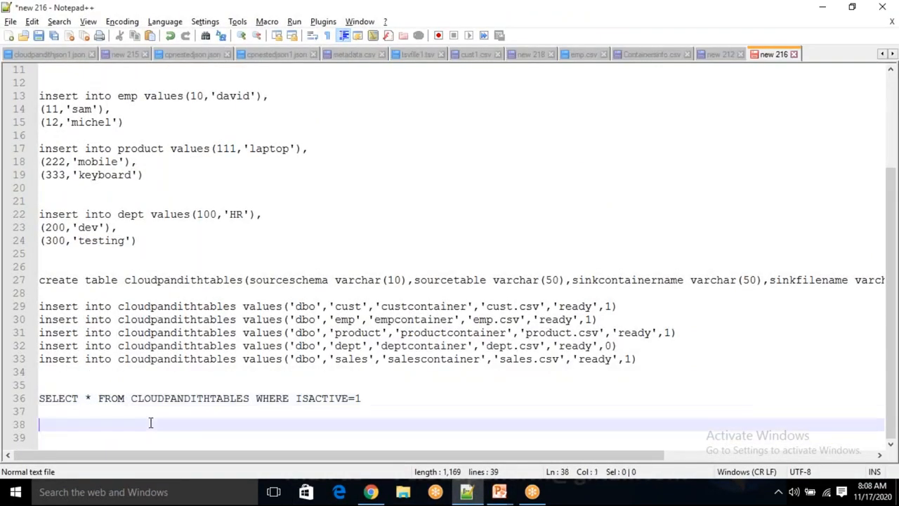
pyautogui.press('Return')
pyautogui.press('Return')
pyautogui.press('Return')
pyautogui.press('Return')
pyautogui.press('Return')
pyautogui.press('Return')
pyautogui.press('Return')
pyautogui.press('Return')
pyautogui.press('Return')
pyautogui.press('Return')
pyautogui.press('Return')
pyautogui.press('Return')
pyautogui.press('Return')
pyautogui.press('Return')
pyautogui.press('Return')
pyautogui.press('Return')
pyautogui.press('Return')
pyautogui.press('Return')
pyautogui.press('Return')
pyautogui.press('Return')
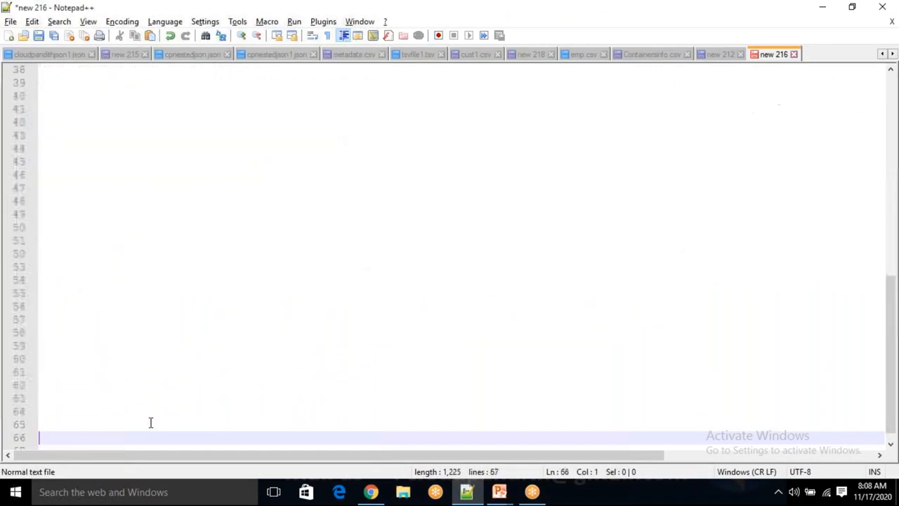
pyautogui.click(94, 95)
pyautogui.hotkey('ctrl', 'v')
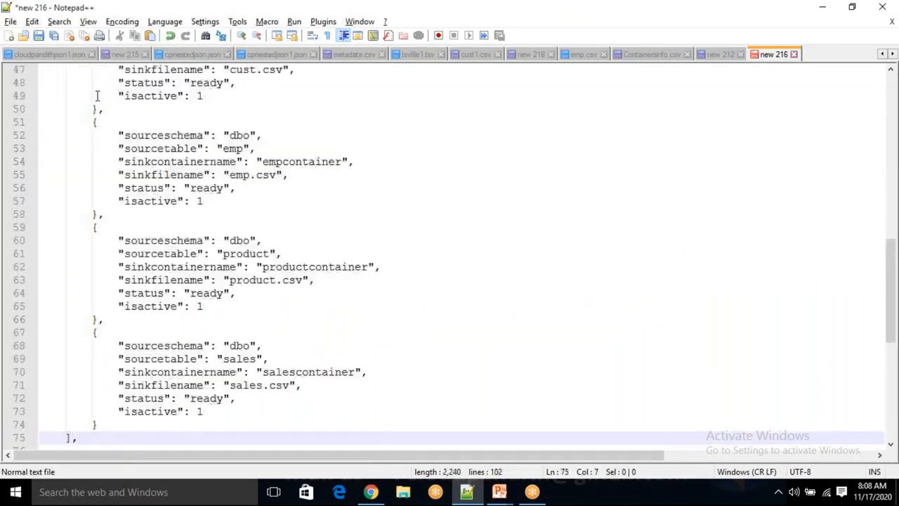
# - Examine the individual table records inside the pasted value array, from the cust record through the sales record
pyautogui.scroll(3, 237, 229)
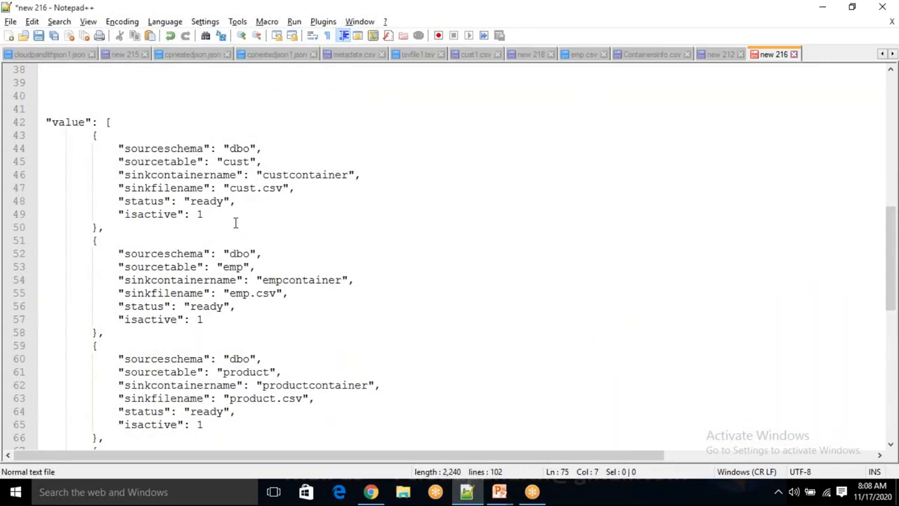
pyautogui.moveTo(86, 125); pyautogui.dragTo(97, 333)
pyautogui.click(101, 204)
pyautogui.click(88, 253)
pyautogui.scroll(-2, 91, 312)
pyautogui.click(92, 264)
pyautogui.moveTo(94, 266); pyautogui.dragTo(119, 437)
pyautogui.scroll(3, 162, 274)
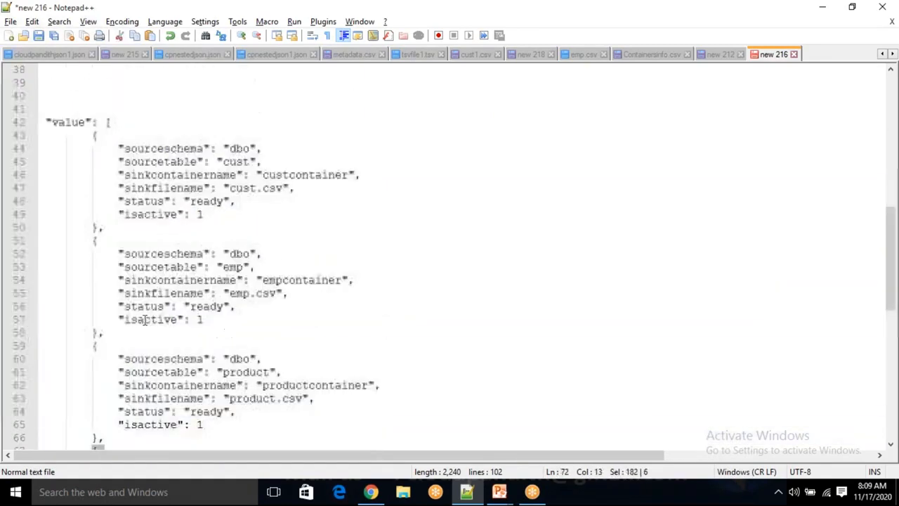
# - Switch back to Data Factory, close the run output and add a Get Metadata activity inside ForEach_Table
pyautogui.hotkey('alt', 'Tab')
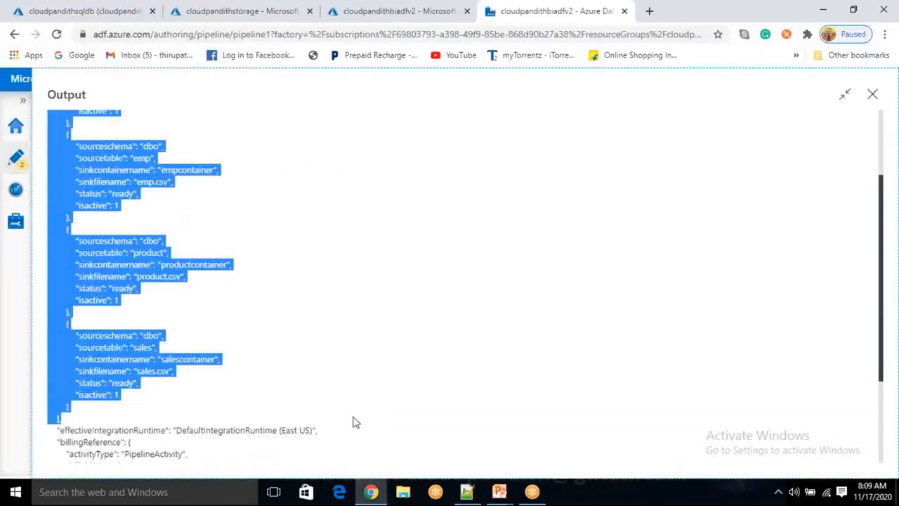
pyautogui.click(872, 94)
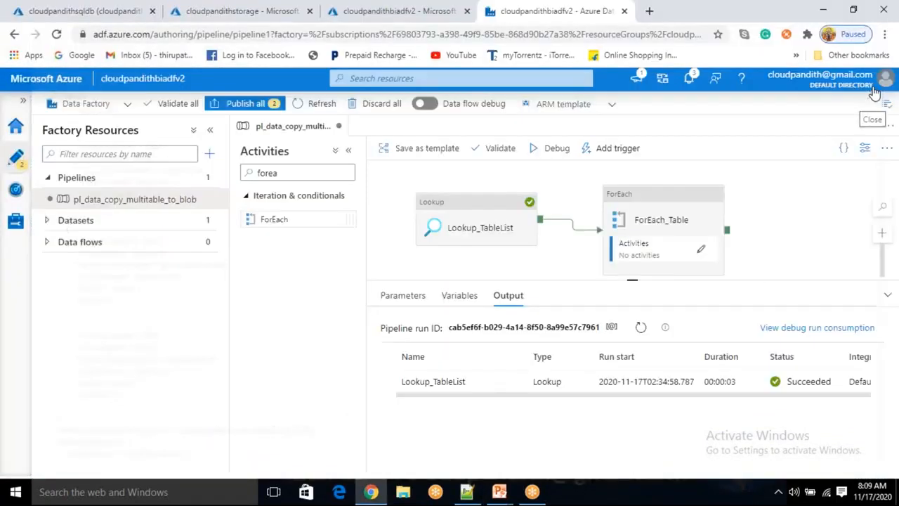
pyautogui.click(702, 252)
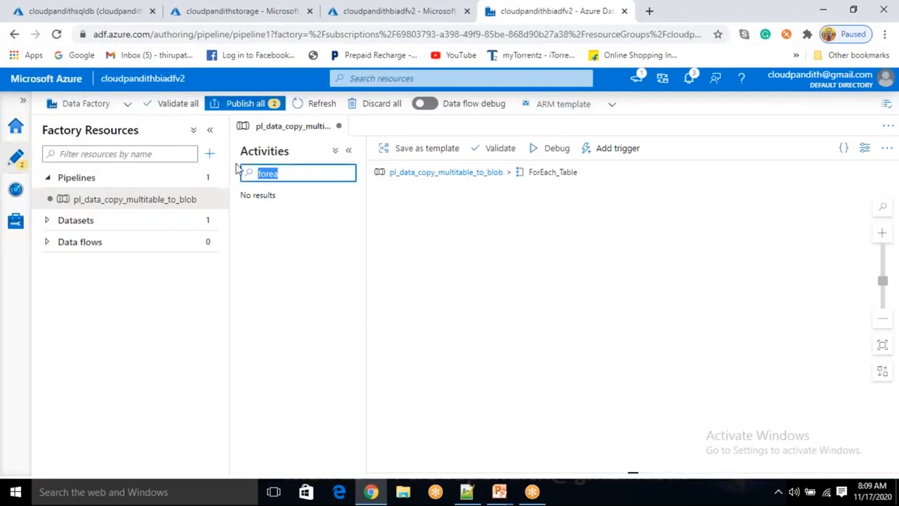
pyautogui.press('BackSpace')
pyautogui.write('GET ')
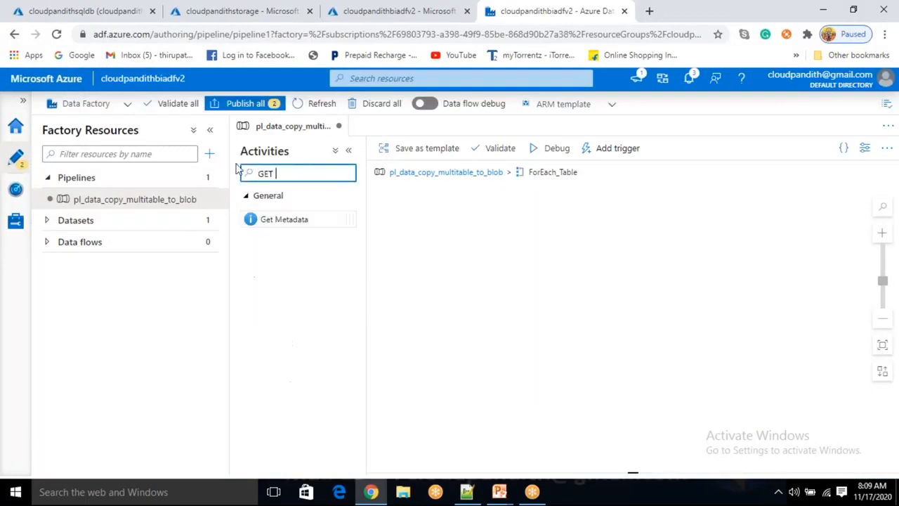
pyautogui.write('META')
pyautogui.moveTo(303, 219); pyautogui.dragTo(510, 257)
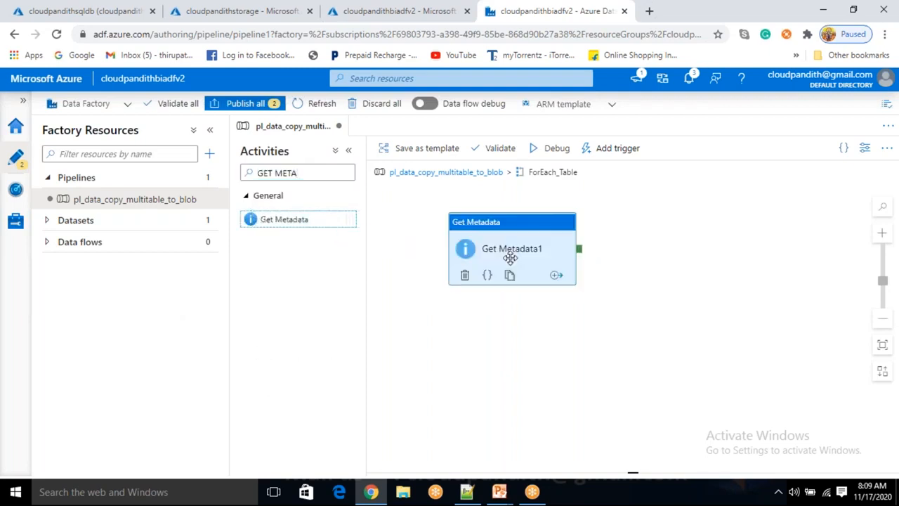
# - Rename the Get Metadata activity as GetMetadata_Exists
pyautogui.click(569, 327)
pyautogui.moveTo(570, 327); pyautogui.dragTo(478, 311)
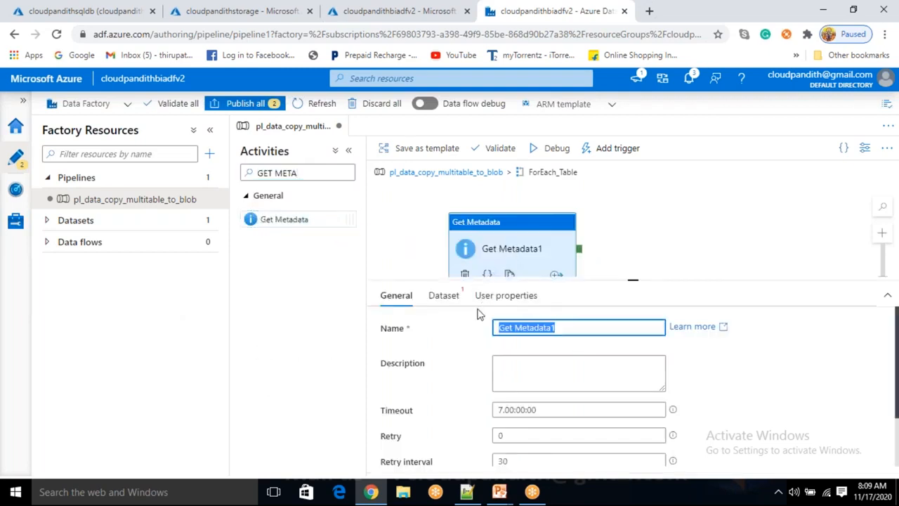
pyautogui.press('Right')
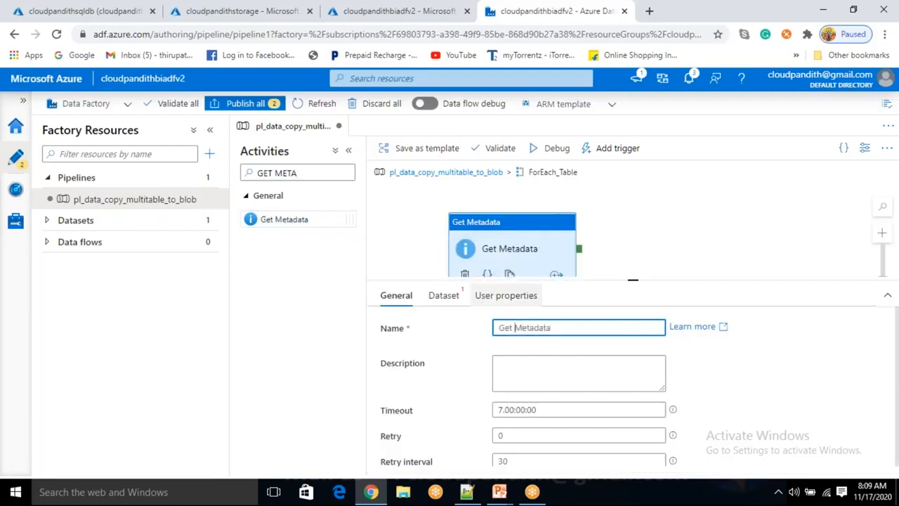
pyautogui.press('BackSpace')
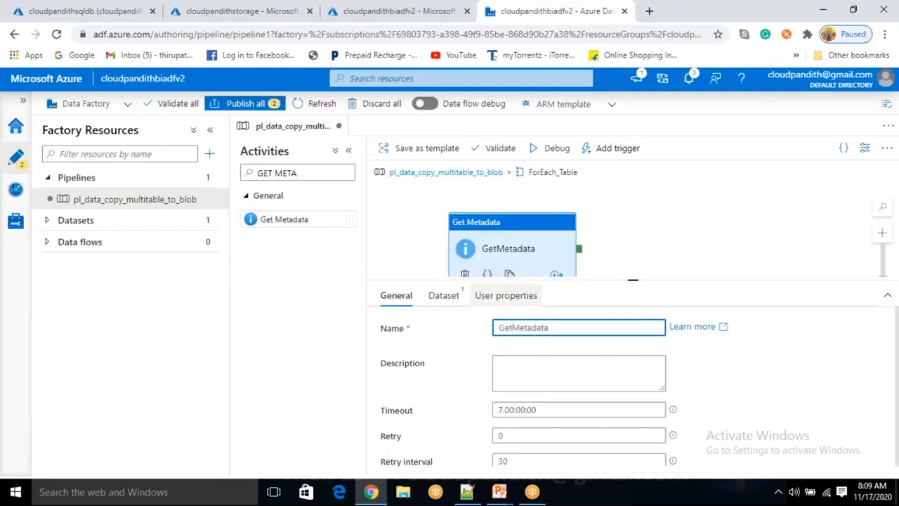
pyautogui.write('_eXISTS')
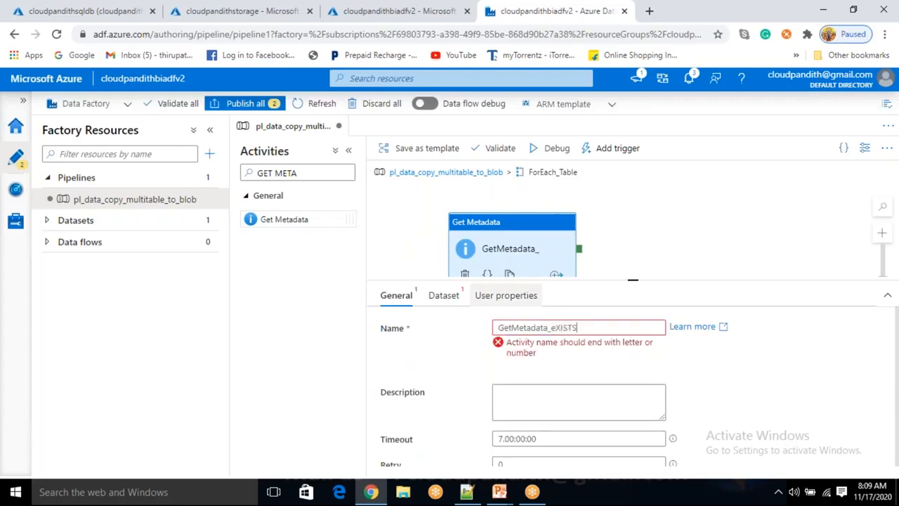
pyautogui.press('BackSpace')
pyautogui.press('BackSpace')
pyautogui.write('Exists')
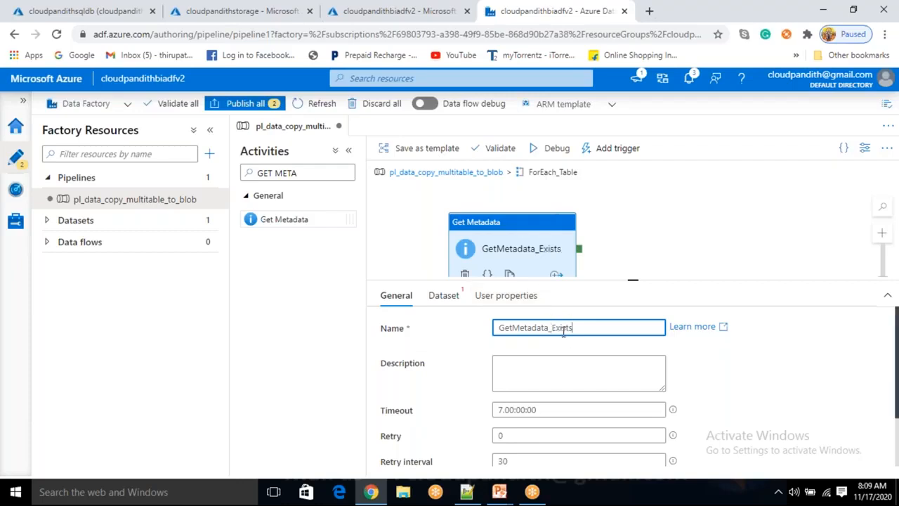
pyautogui.click(449, 303)
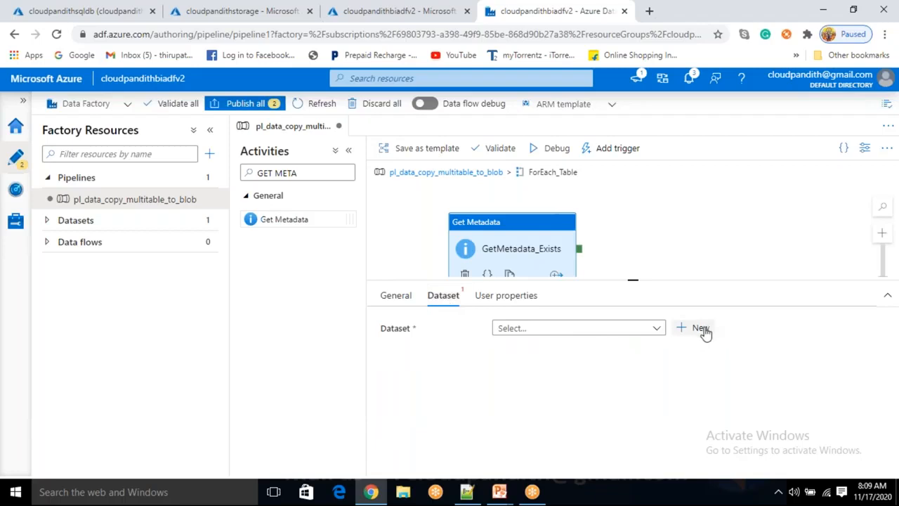
pyautogui.click(509, 238)
pyautogui.moveTo(509, 237); pyautogui.dragTo(506, 225)
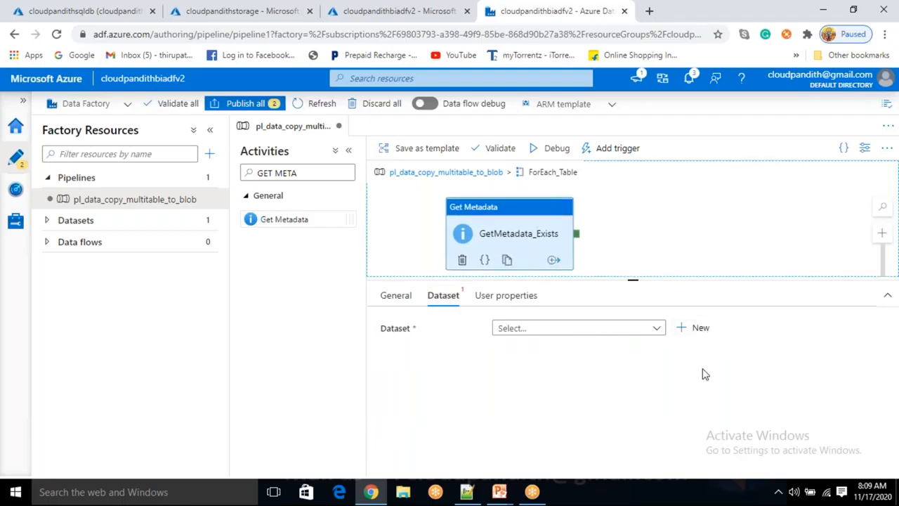
pyautogui.click(704, 330)
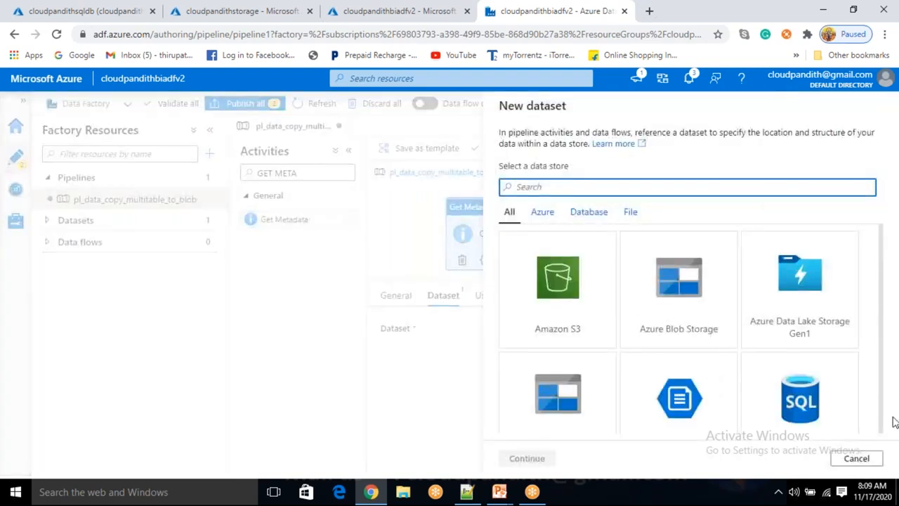
pyautogui.click(870, 458)
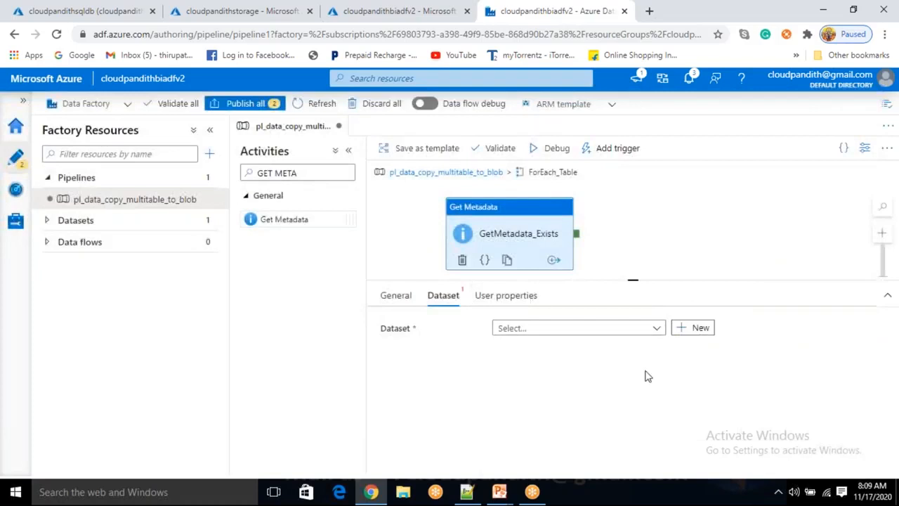
# - Start a new Azure SQL Database dataset for the GetMetadata_Exists activity
pyautogui.click(702, 328)
pyautogui.click(614, 182)
pyautogui.write('sql data')
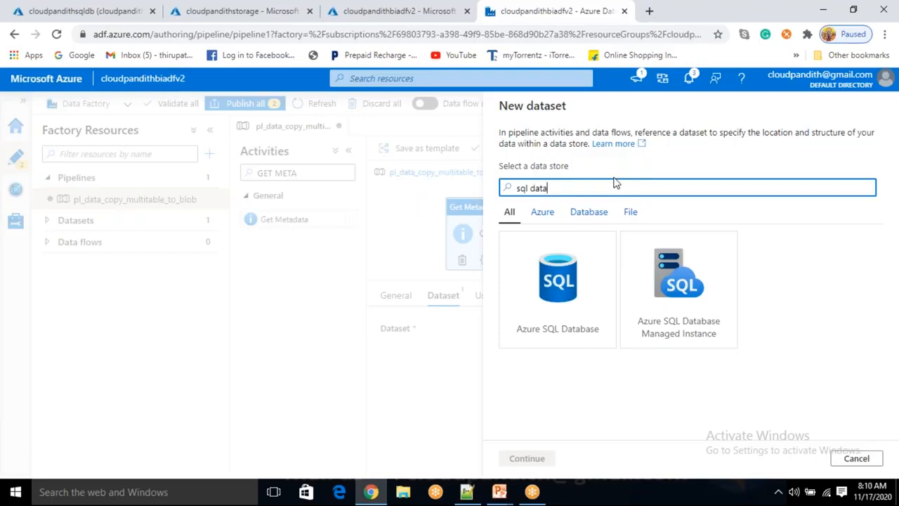
pyautogui.click(544, 330)
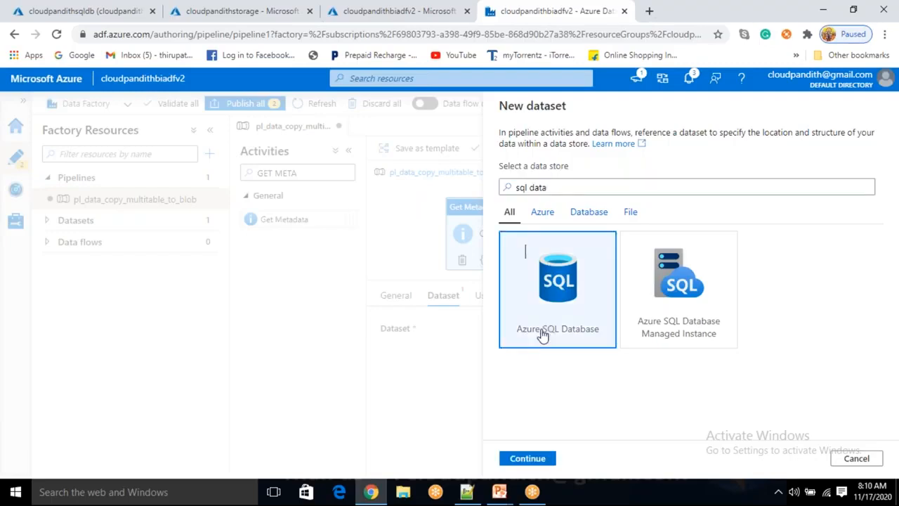
pyautogui.click(528, 458)
# - Name the new dataset DS_ASDB_GetMetadata
pyautogui.moveTo(576, 147); pyautogui.dragTo(493, 152)
pyautogui.write('DS_GETm')
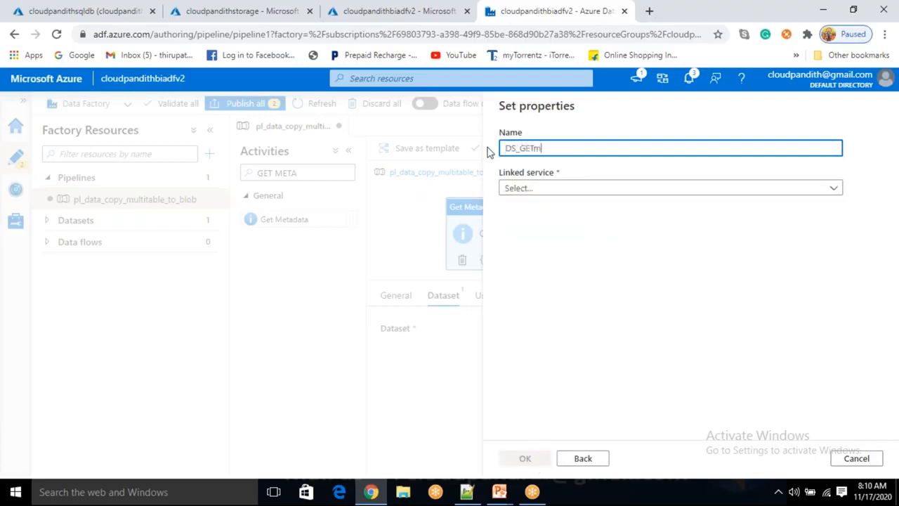
pyautogui.press('BackSpace')
pyautogui.press('BackSpace')
pyautogui.press('BackSpace')
pyautogui.write('get')
pyautogui.press('BackSpace')
pyautogui.press('BackSpace')
pyautogui.press('BackSpace')
pyautogui.write('ASDB_GetMetadata')
# - Assign the LS_ASDB linked service to the dataset, leave its table name empty and create it
pyautogui.click(532, 188)
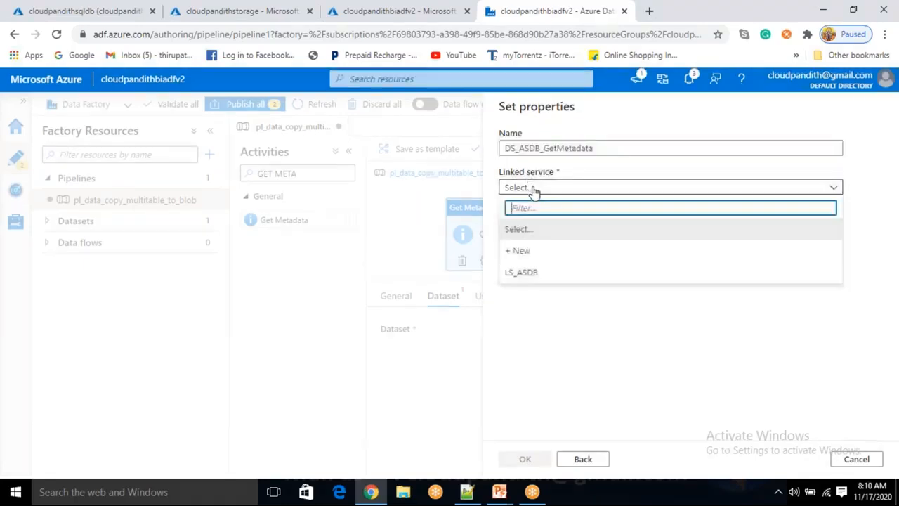
pyautogui.click(543, 273)
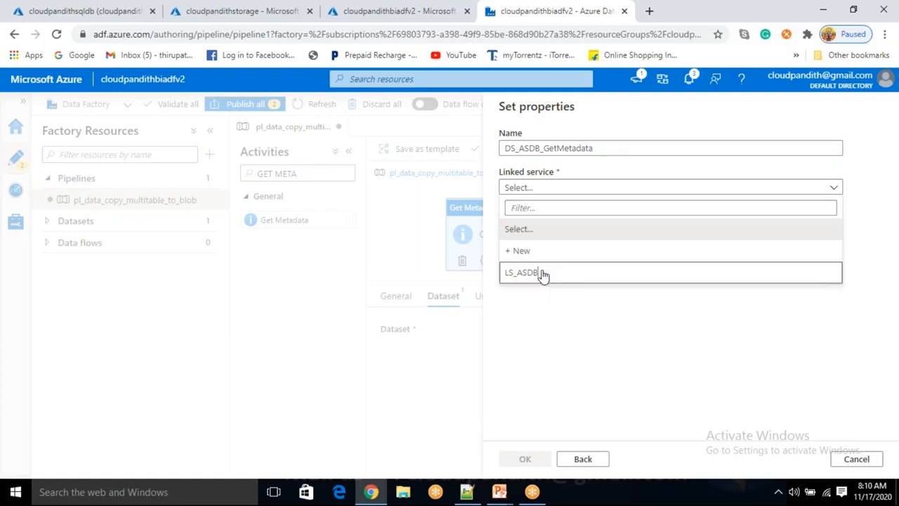
pyautogui.click(538, 228)
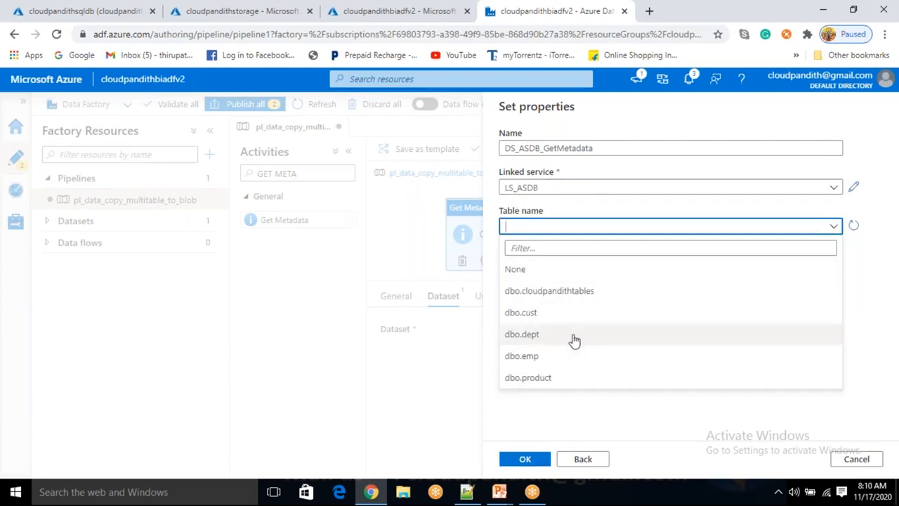
pyautogui.click(601, 420)
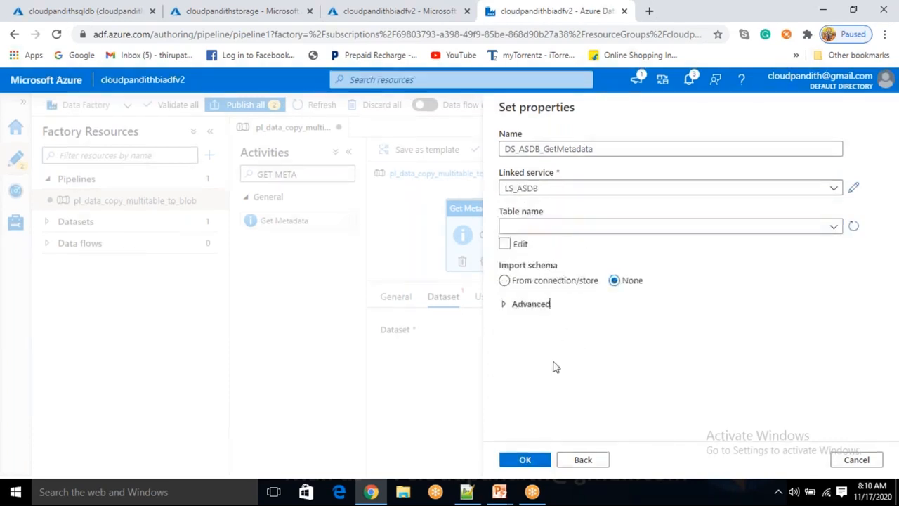
pyautogui.click(531, 461)
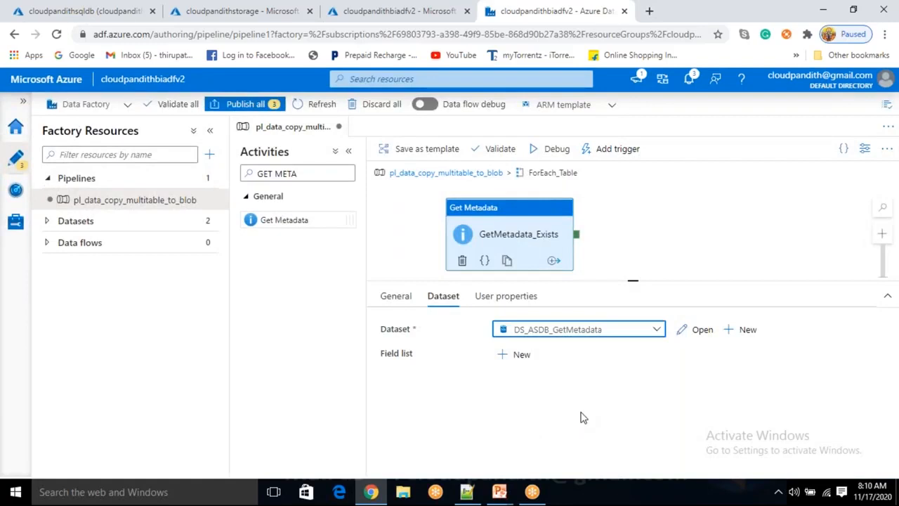
# - Expand the factory's datasets and open DS_ASDB_GetMetadata for editing
pyautogui.click(533, 211)
pyautogui.click(46, 222)
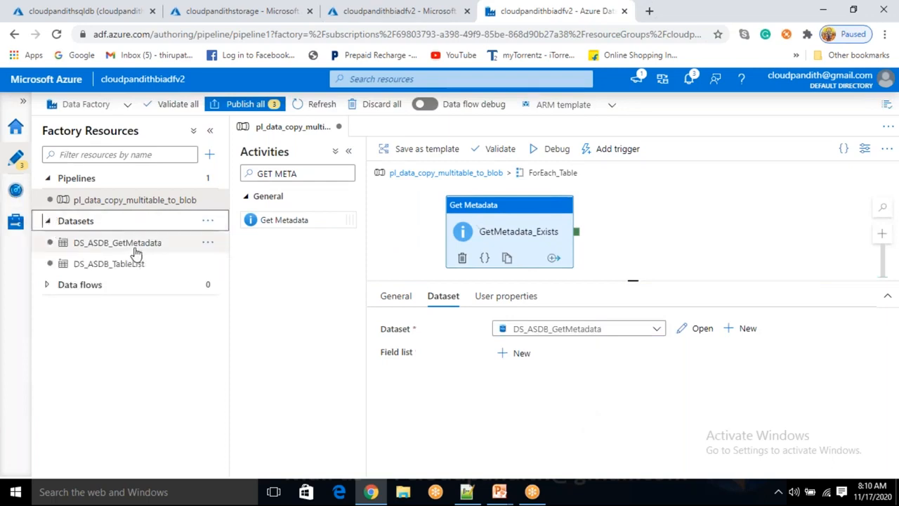
pyautogui.click(628, 19)
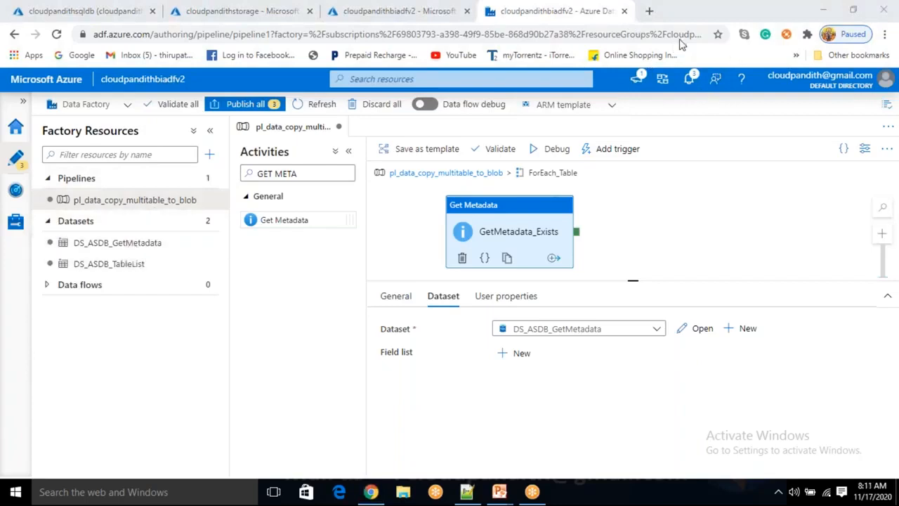
pyautogui.click(169, 244)
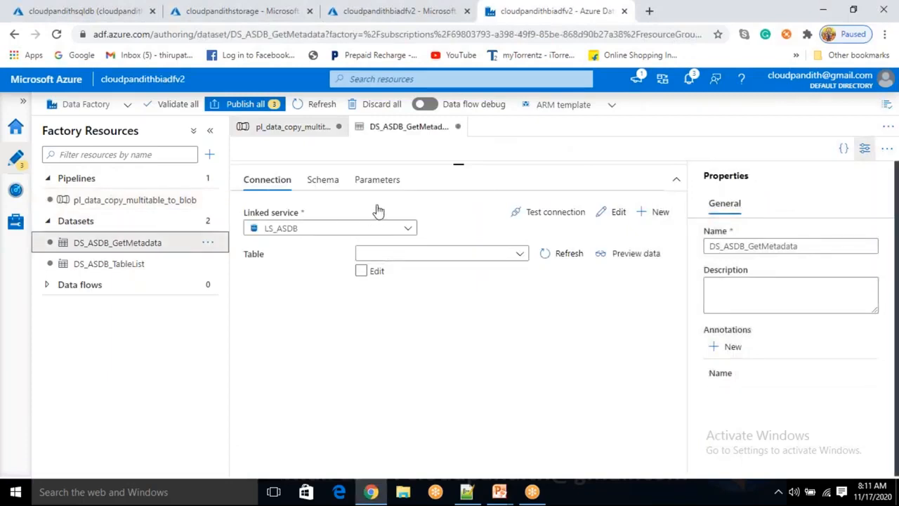
# - Add two string parameters to the dataset, named sourcetablename and sourceschemaname
pyautogui.click(380, 181)
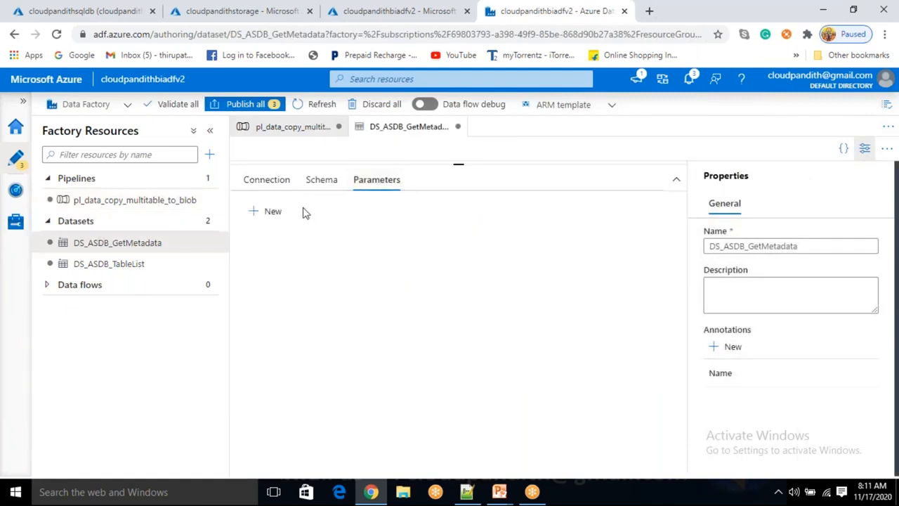
pyautogui.click(280, 215)
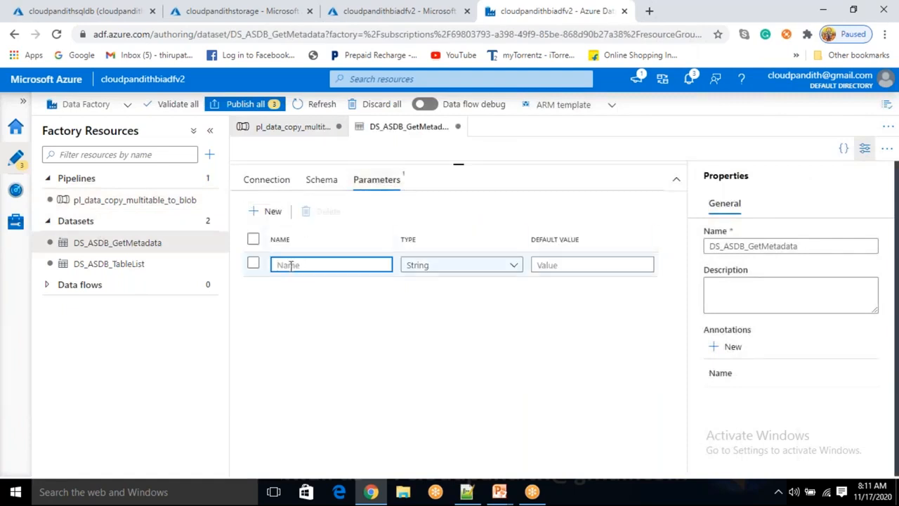
pyautogui.write('tab')
pyautogui.press('BackSpace')
pyautogui.write('sourcetablename')
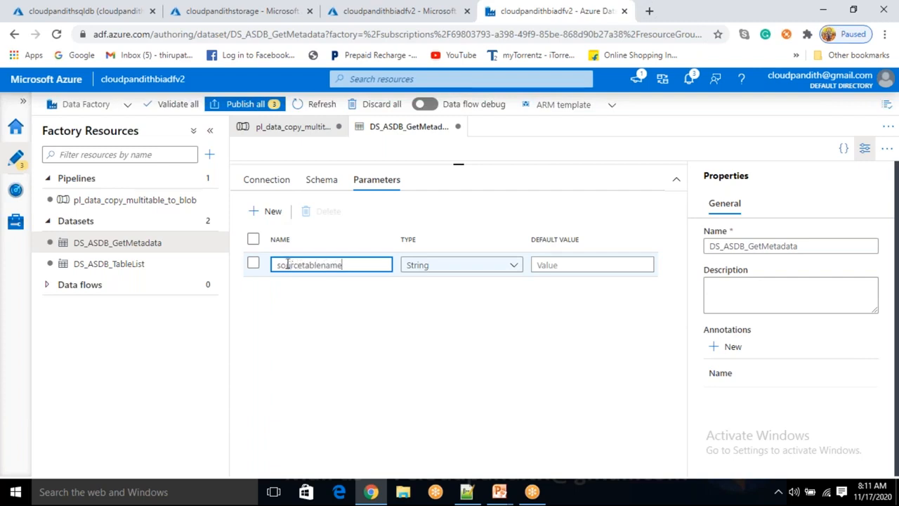
pyautogui.click(273, 212)
pyautogui.click(322, 293)
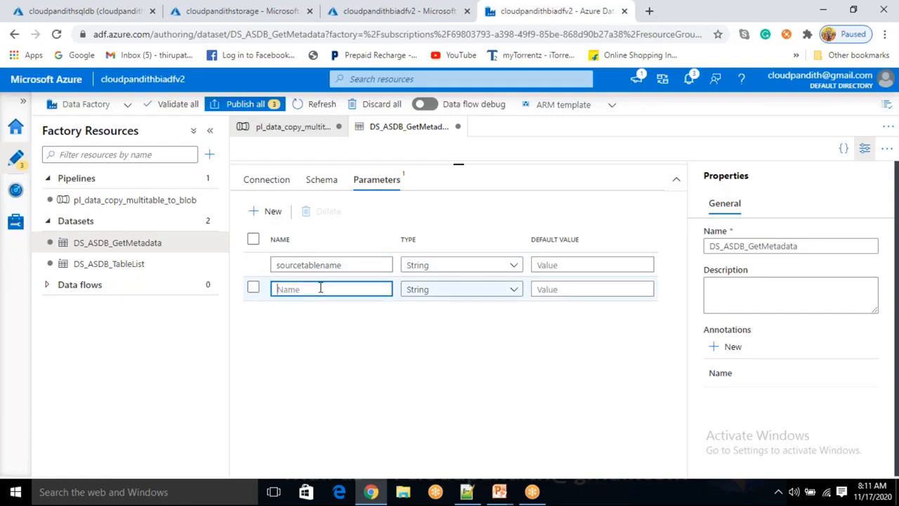
pyautogui.write('sourceschemaname')
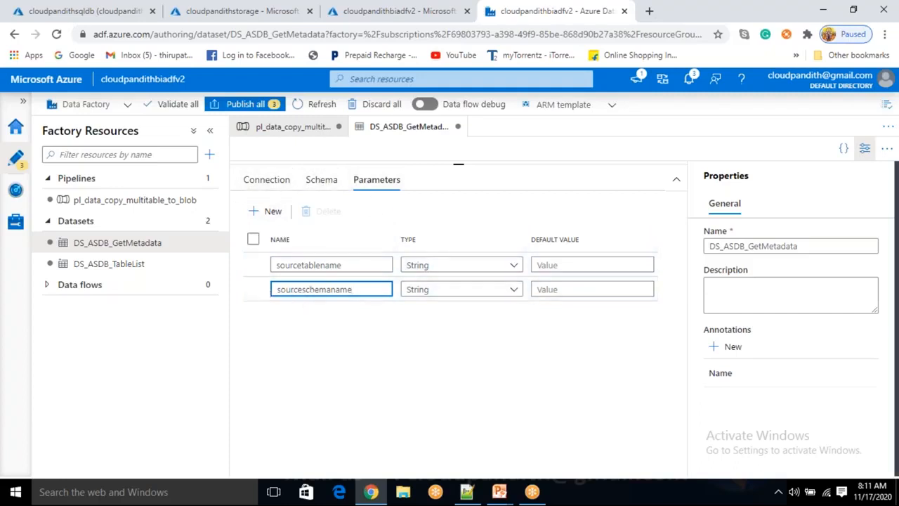
pyautogui.click(265, 181)
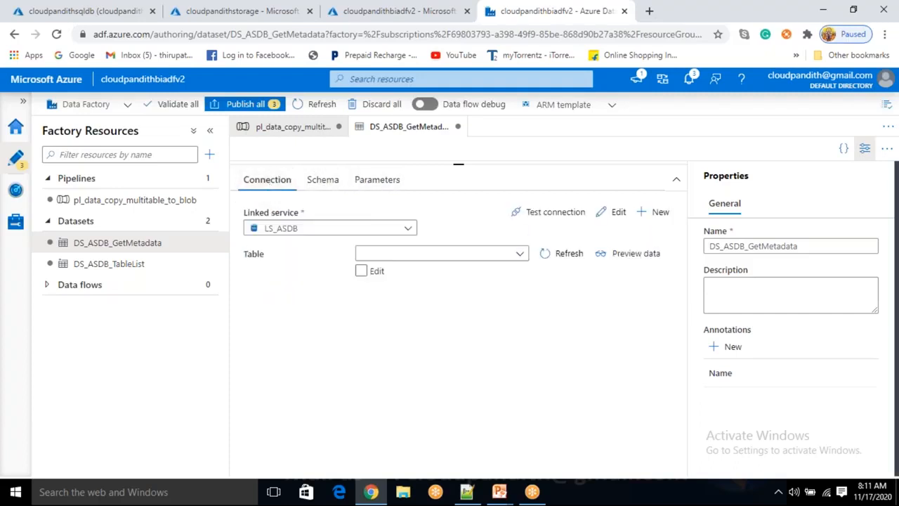
pyautogui.click(864, 148)
pyautogui.click(361, 255)
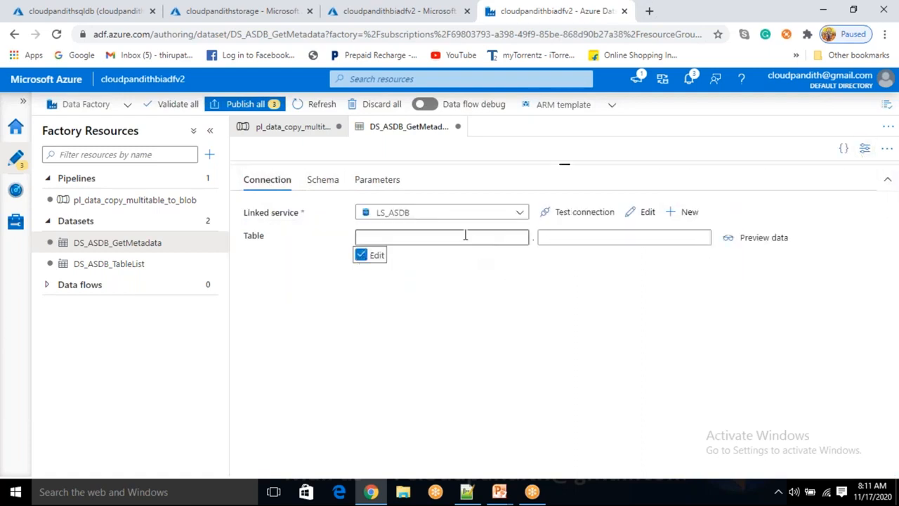
pyautogui.click(465, 236)
pyautogui.click(552, 239)
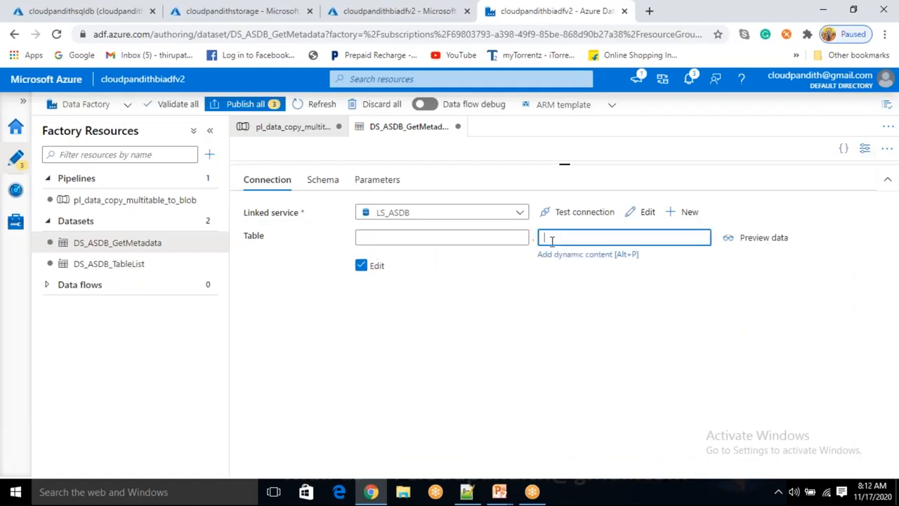
pyautogui.click(493, 237)
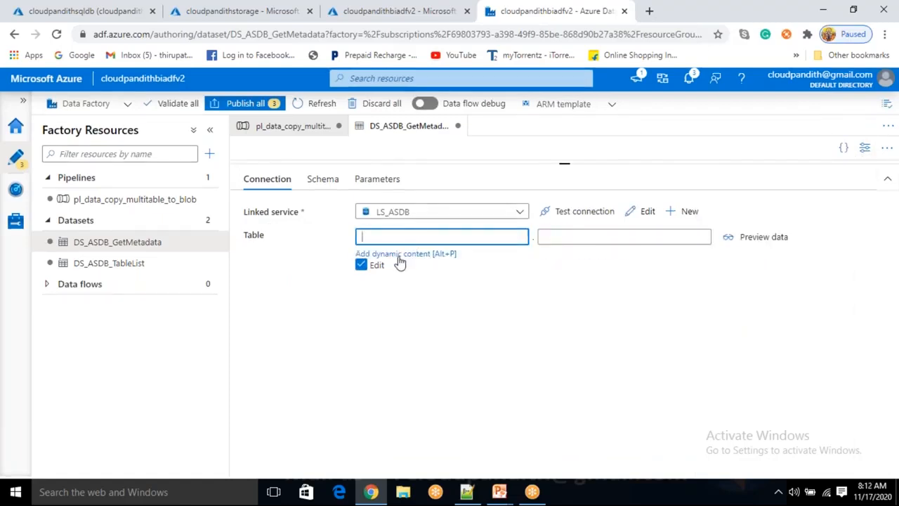
pyautogui.click(399, 257)
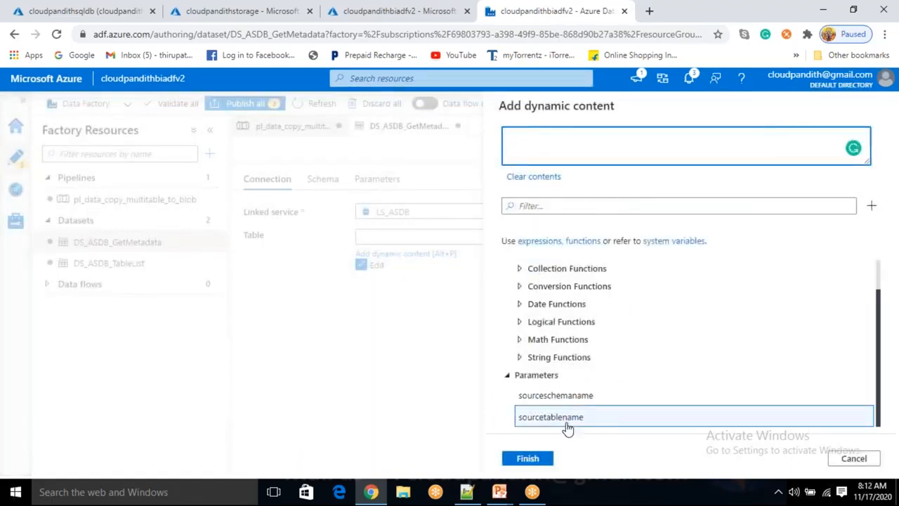
pyautogui.click(562, 395)
pyautogui.click(528, 459)
pyautogui.click(565, 230)
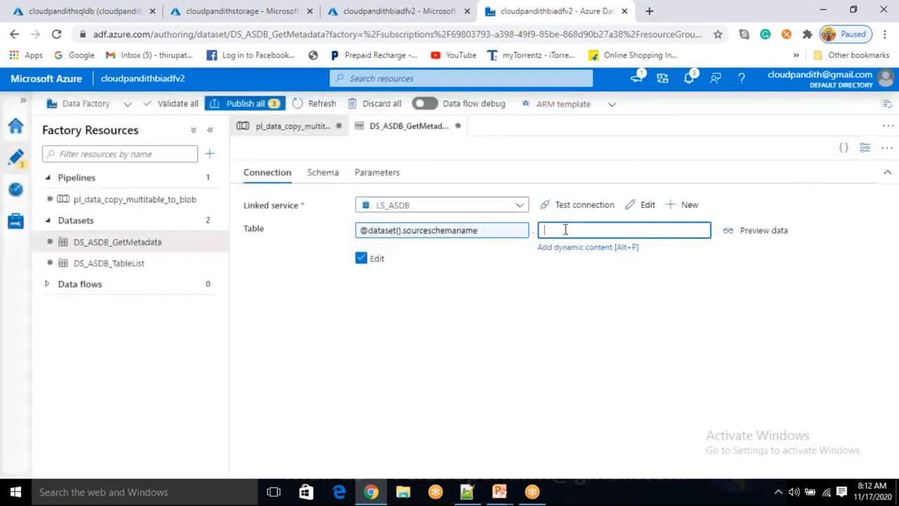
pyautogui.click(566, 247)
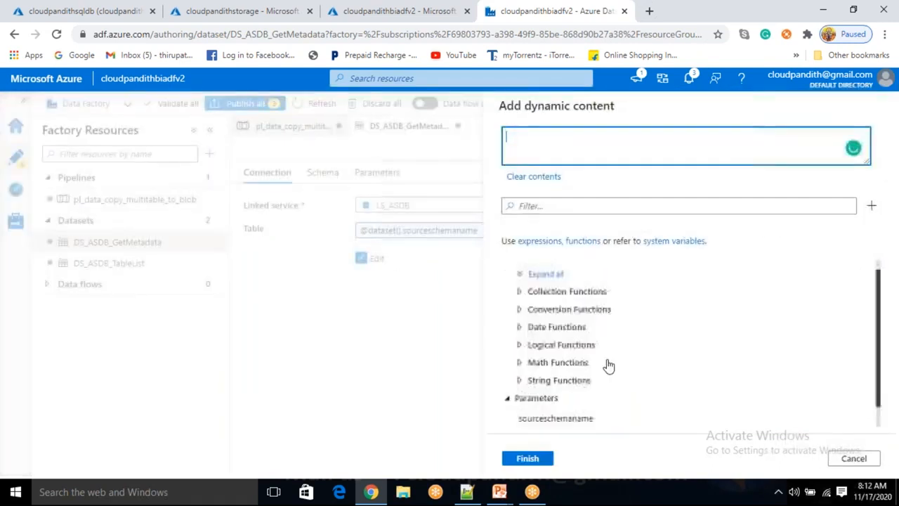
pyautogui.click(574, 422)
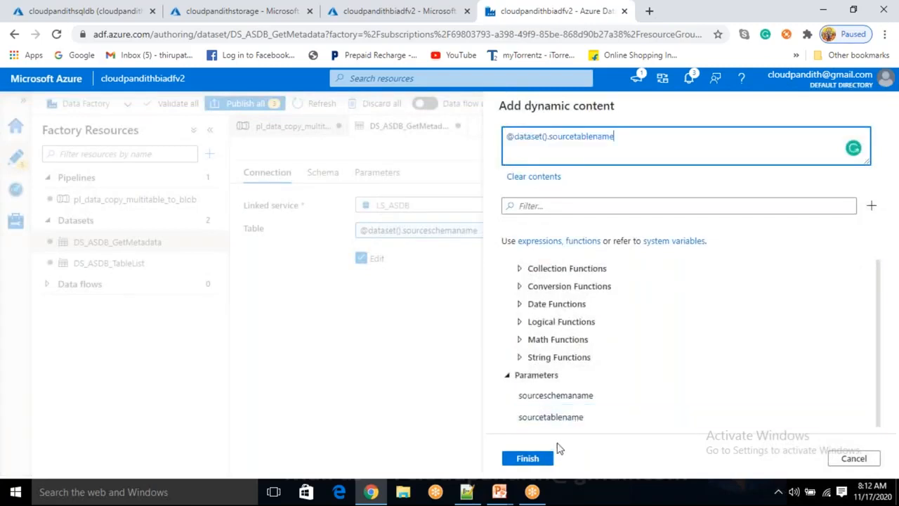
pyautogui.click(527, 459)
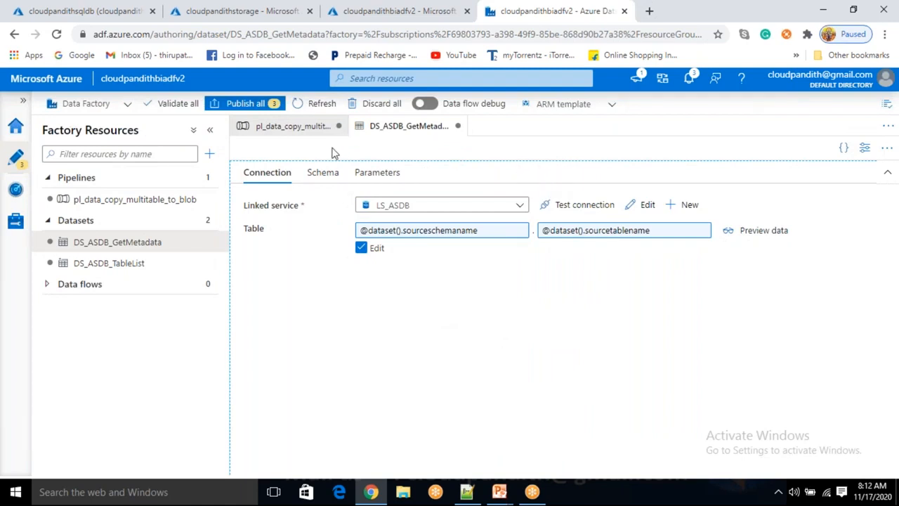
# - Return to the pl_data_copy_multitable_to_blob pipeline, switch to Notepad++ and examine the sourceschema and sourcetable values in the cust record
pyautogui.click(120, 201)
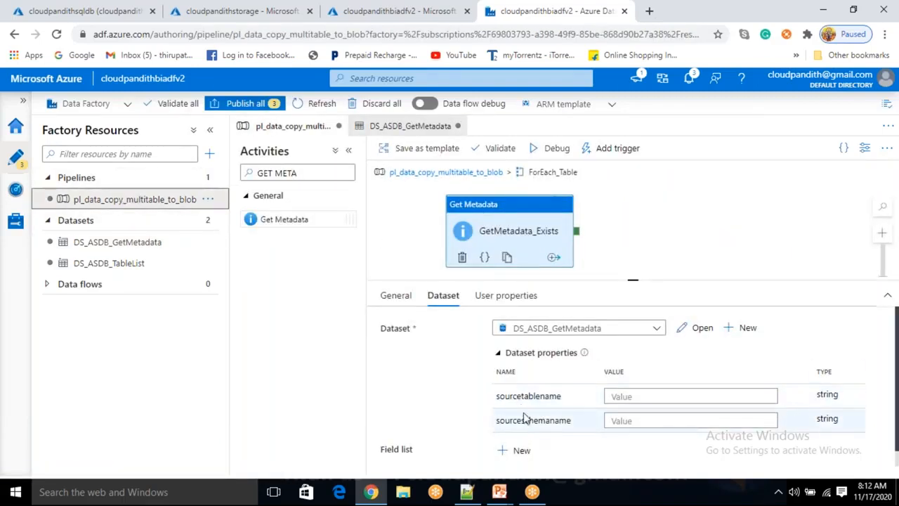
pyautogui.click(466, 492)
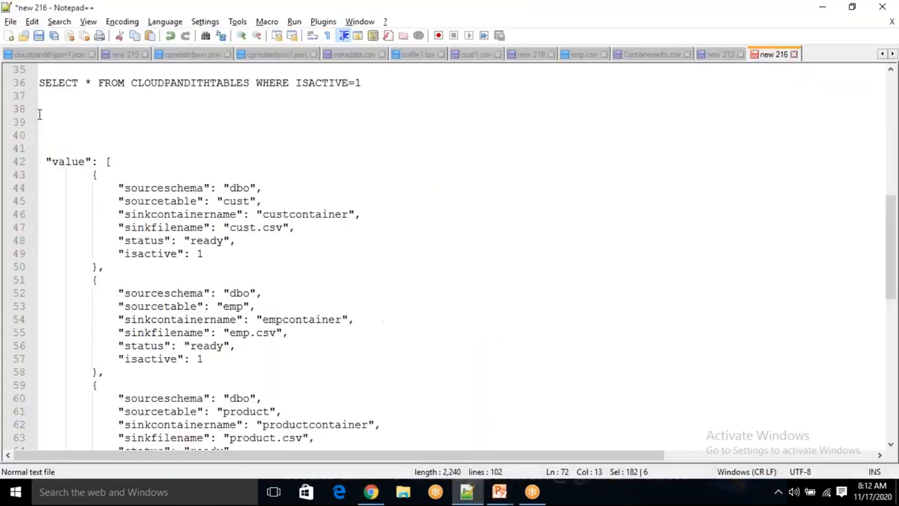
pyautogui.moveTo(91, 174); pyautogui.dragTo(231, 411)
pyautogui.click(99, 385)
pyautogui.moveTo(84, 176); pyautogui.dragTo(117, 267)
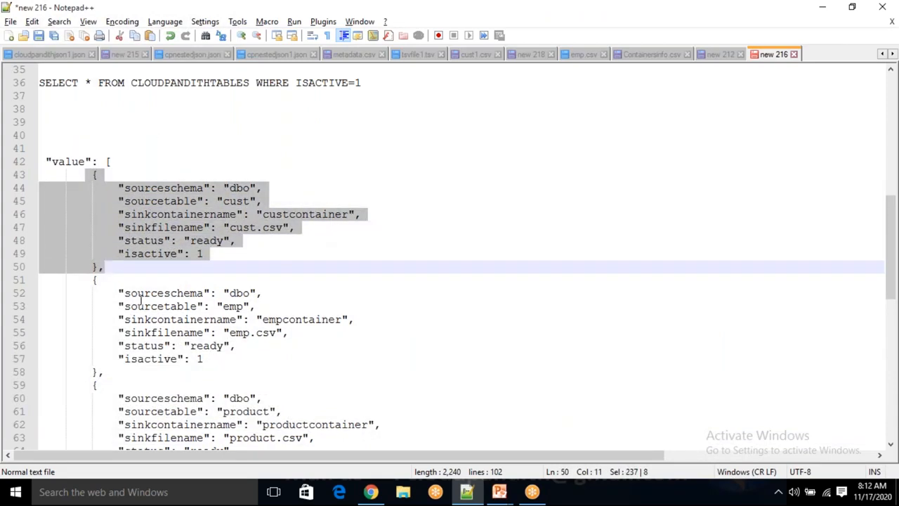
pyautogui.click(253, 241)
pyautogui.click(232, 188)
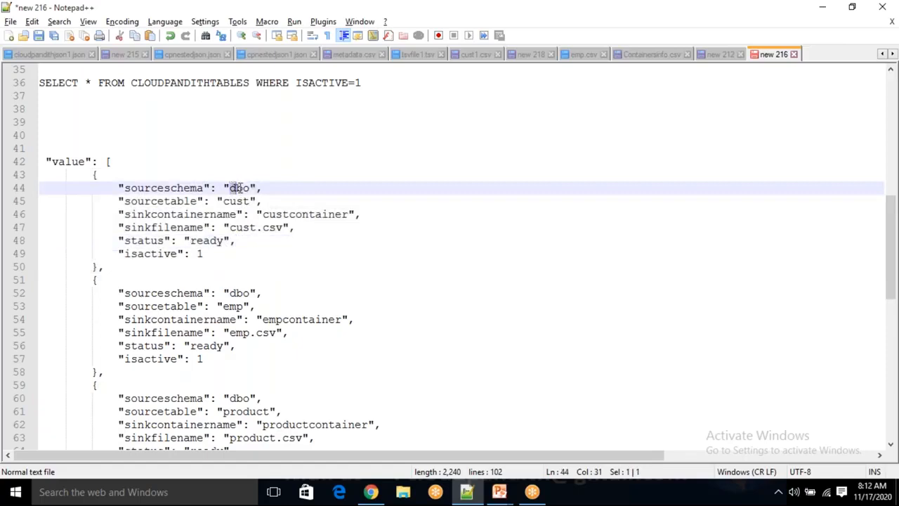
pyautogui.doubleClick(227, 201)
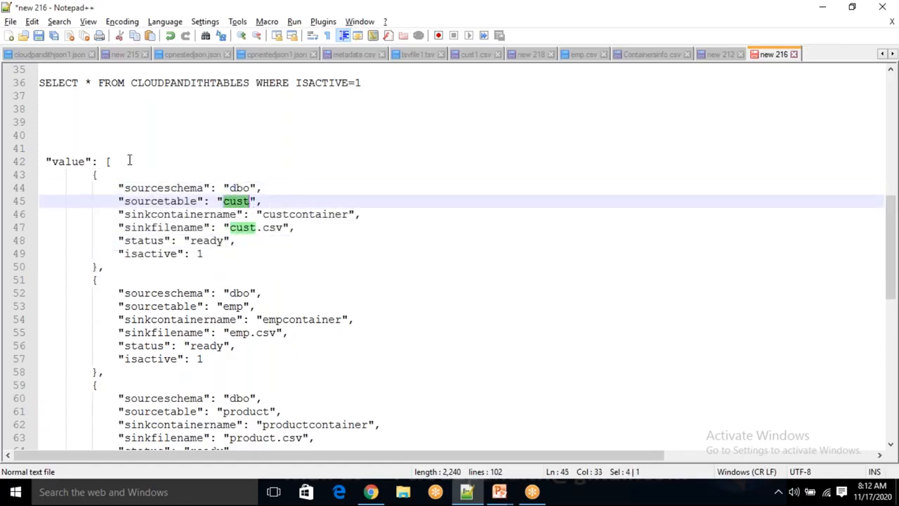
pyautogui.click(104, 133)
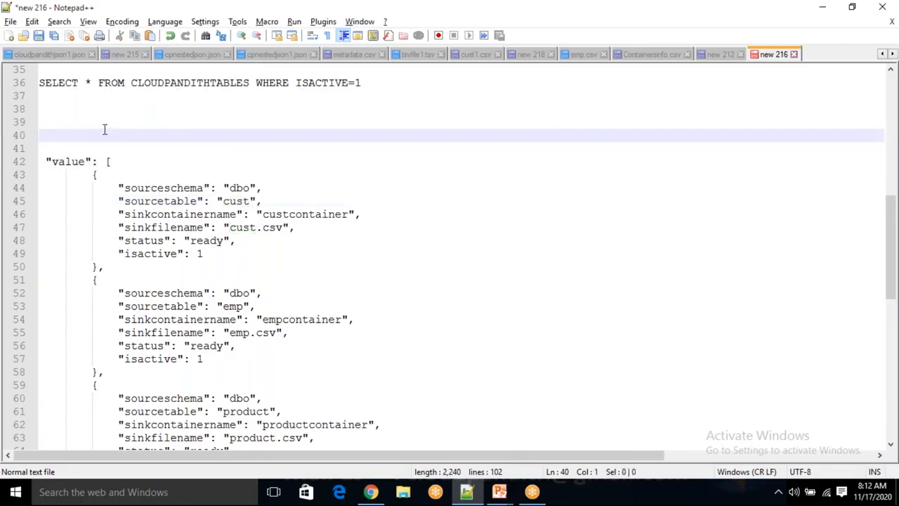
pyautogui.write('@item()')
pyautogui.hotkey('shift', 'Home')
pyautogui.hotkey('ctrl', 'x')
pyautogui.hotkey('alt', 'Tab')
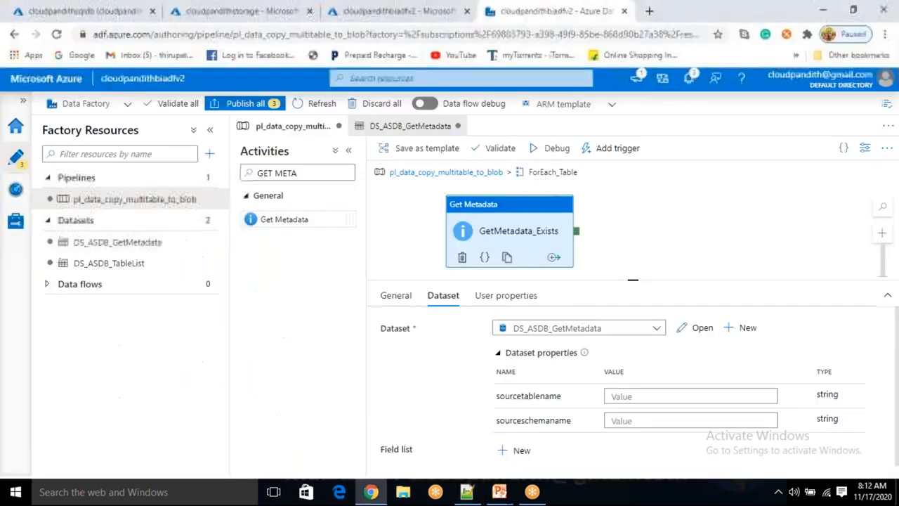
pyautogui.click(645, 396)
pyautogui.click(626, 416)
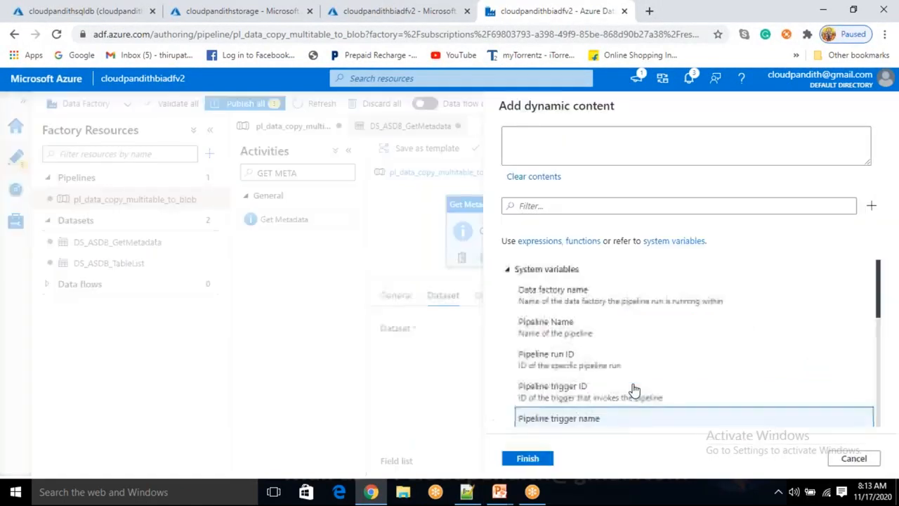
pyautogui.scroll(-10, 635, 389)
pyautogui.click(594, 414)
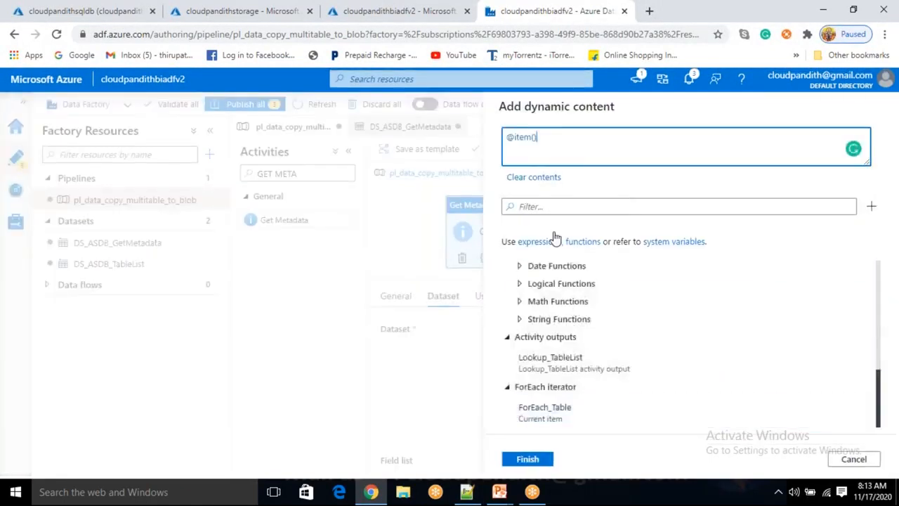
pyautogui.hotkey('alt', 'Tab')
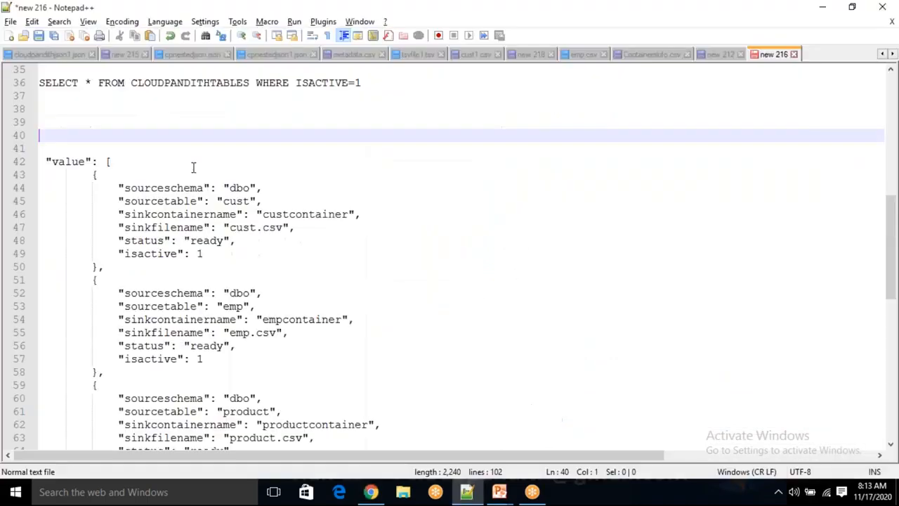
pyautogui.moveTo(86, 176); pyautogui.dragTo(115, 281)
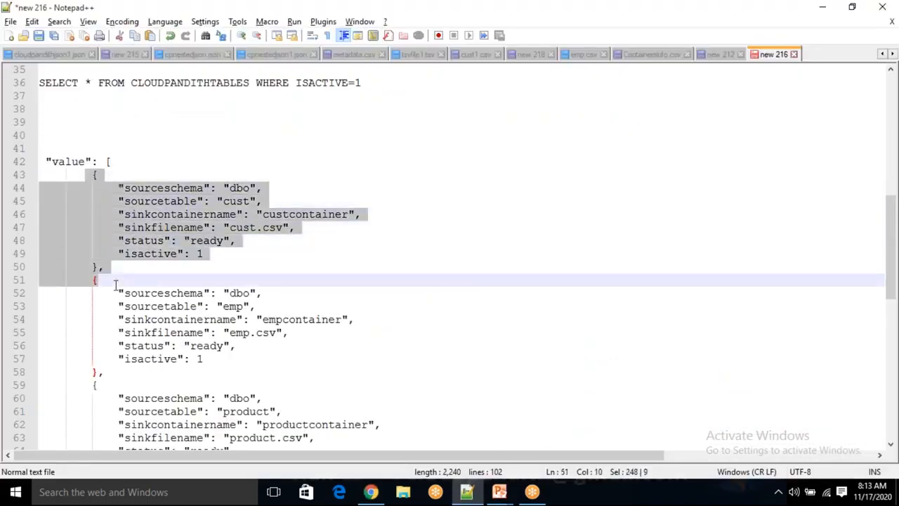
pyautogui.click(259, 187)
pyautogui.doubleClick(241, 188)
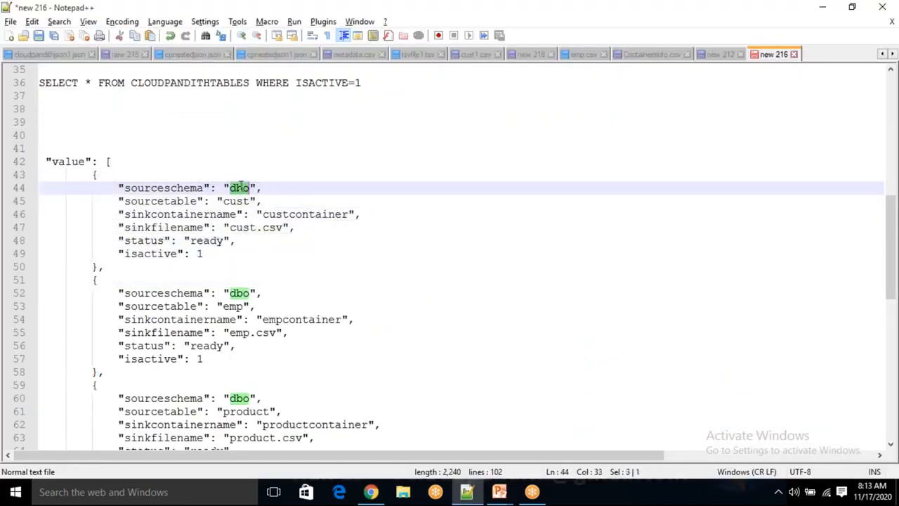
pyautogui.doubleClick(172, 187)
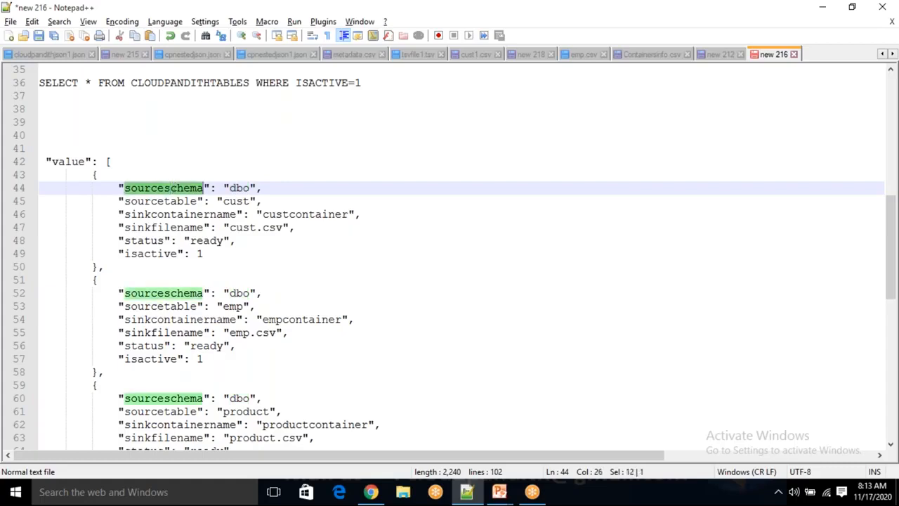
pyautogui.hotkey('alt', 'Tab')
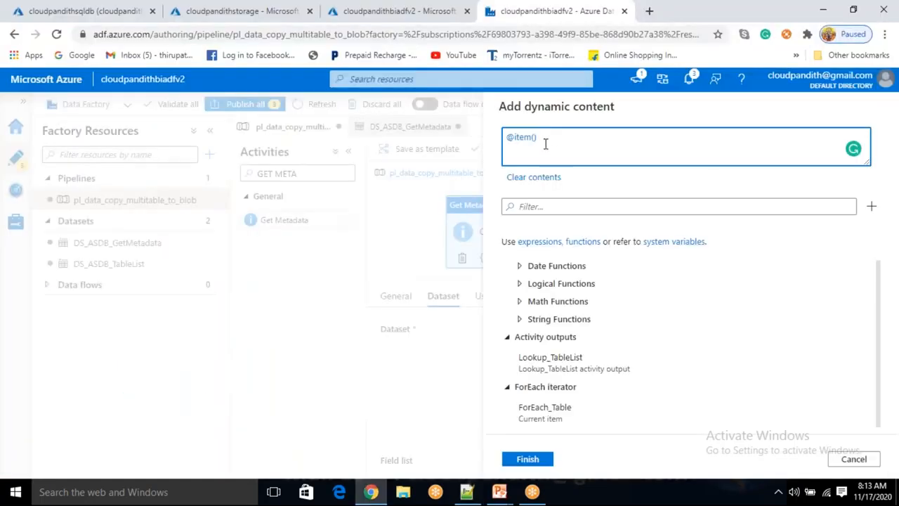
pyautogui.write('.')
pyautogui.hotkey('ctrl', 'v')
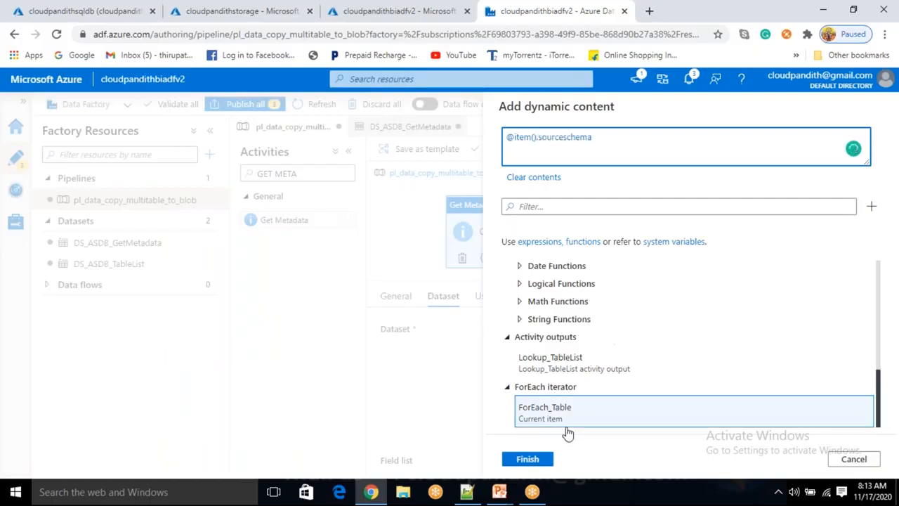
pyautogui.click(534, 464)
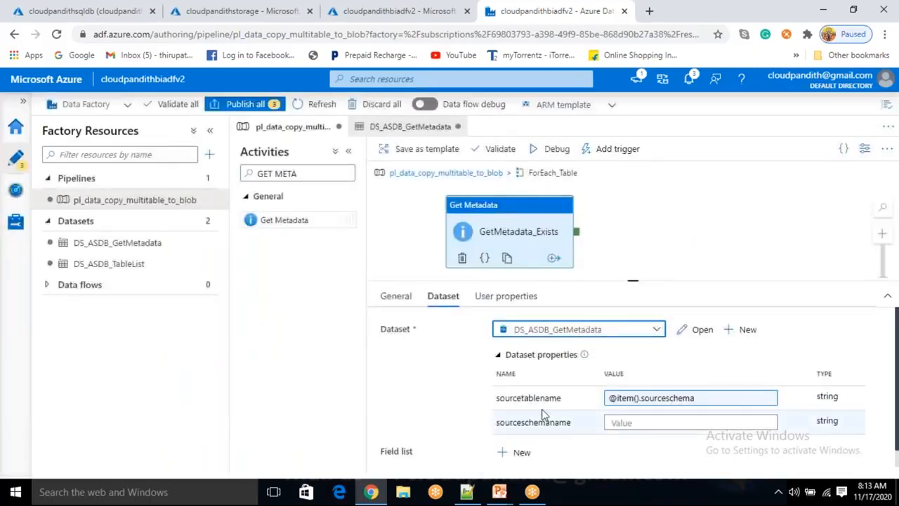
pyautogui.click(694, 398)
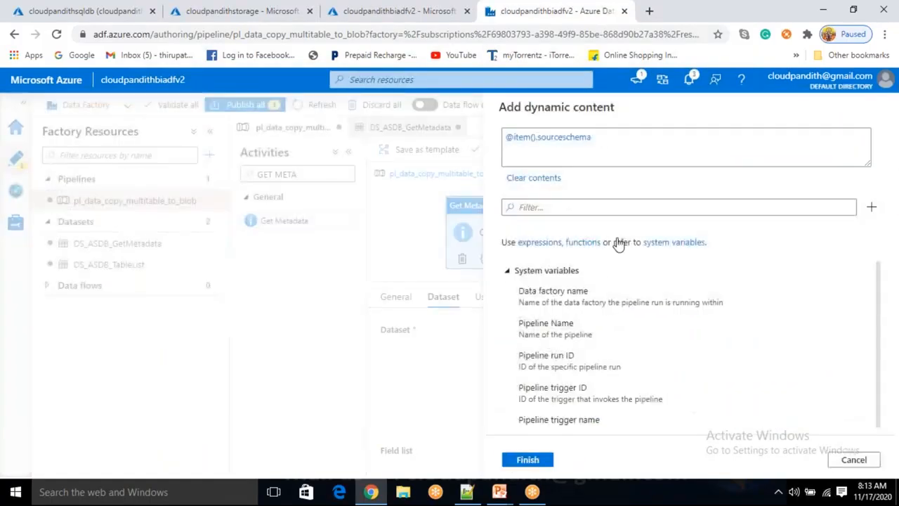
pyautogui.doubleClick(576, 137)
pyautogui.press('BackSpace')
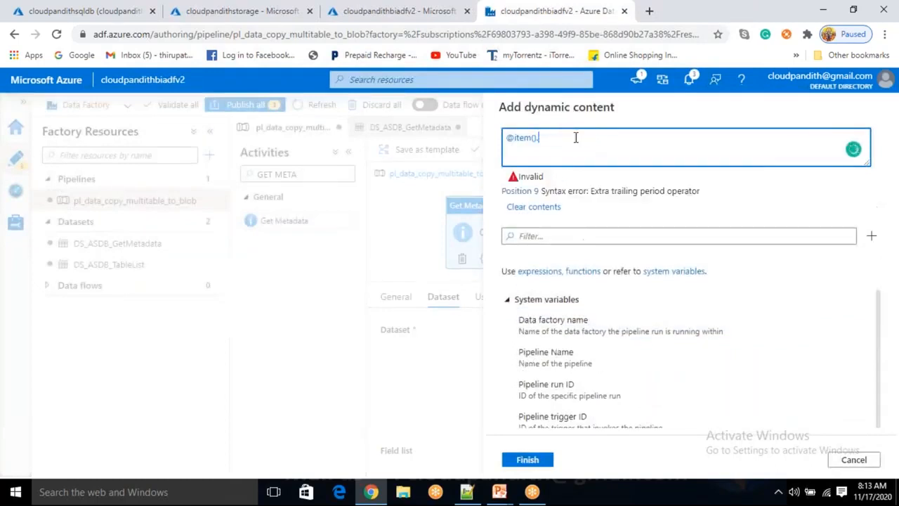
pyautogui.hotkey('alt', 'Tab')
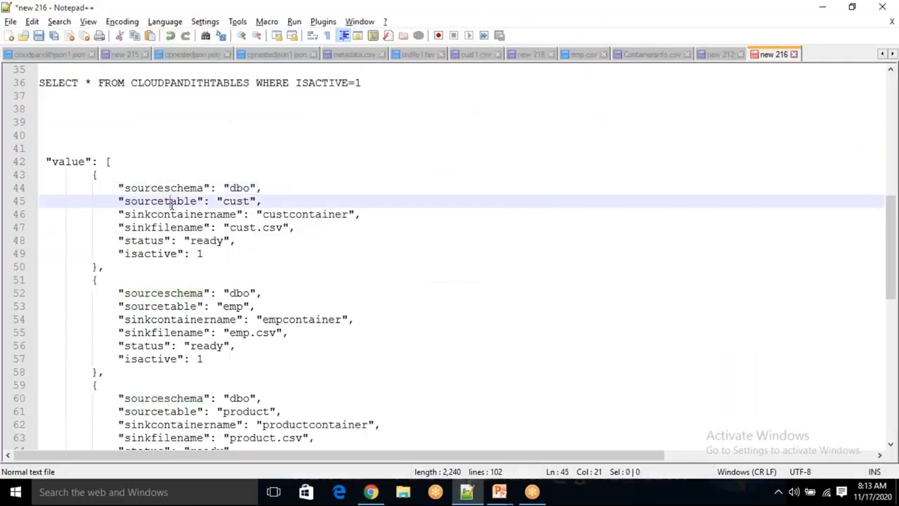
pyautogui.doubleClick(172, 201)
pyautogui.hotkey('ctrl', 'c')
pyautogui.hotkey('alt', 'Tab')
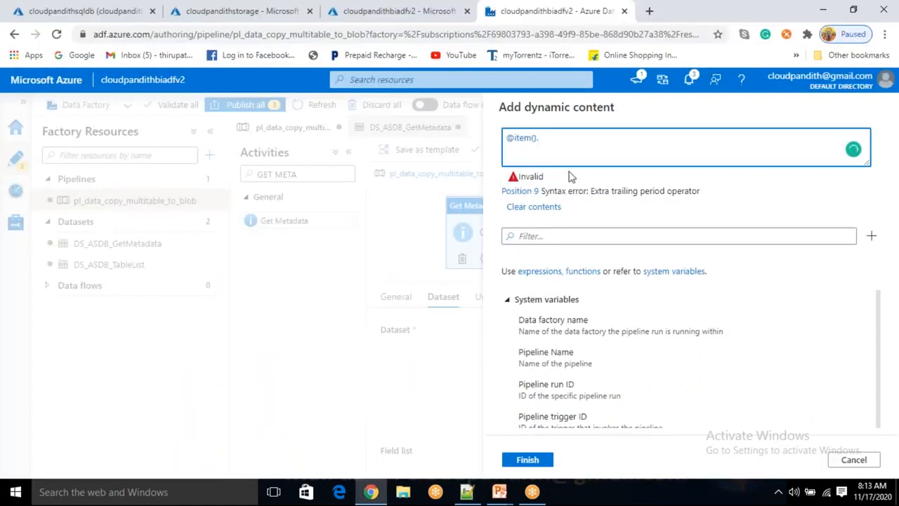
pyautogui.hotkey('ctrl', 'v')
pyautogui.click(527, 461)
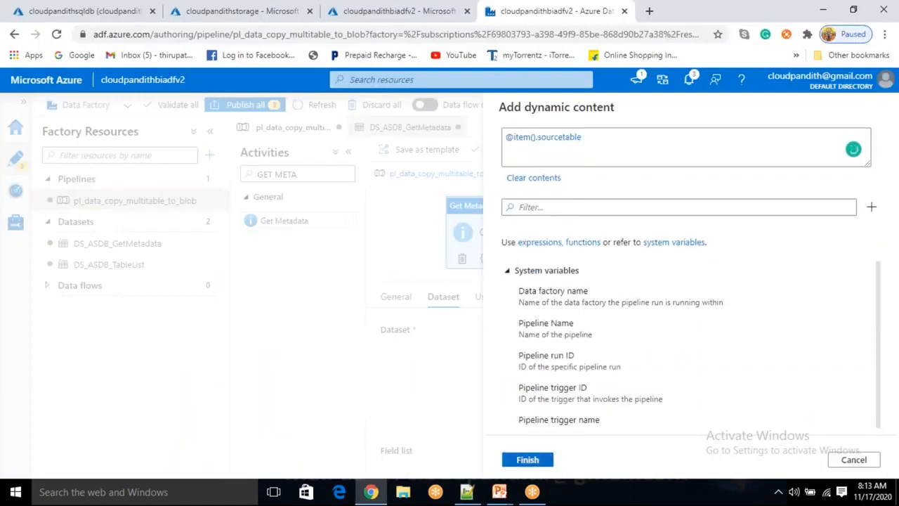
pyautogui.moveTo(499, 398); pyautogui.dragTo(553, 402)
pyautogui.click(553, 402)
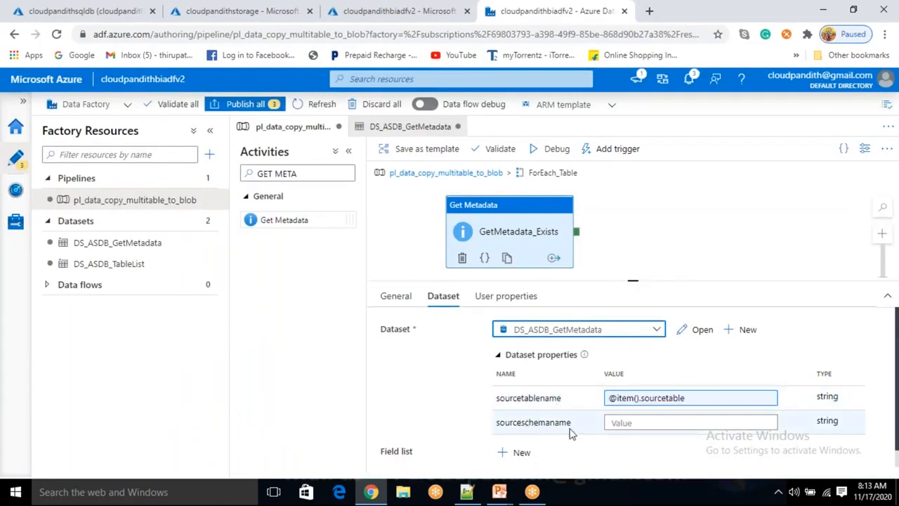
pyautogui.click(629, 421)
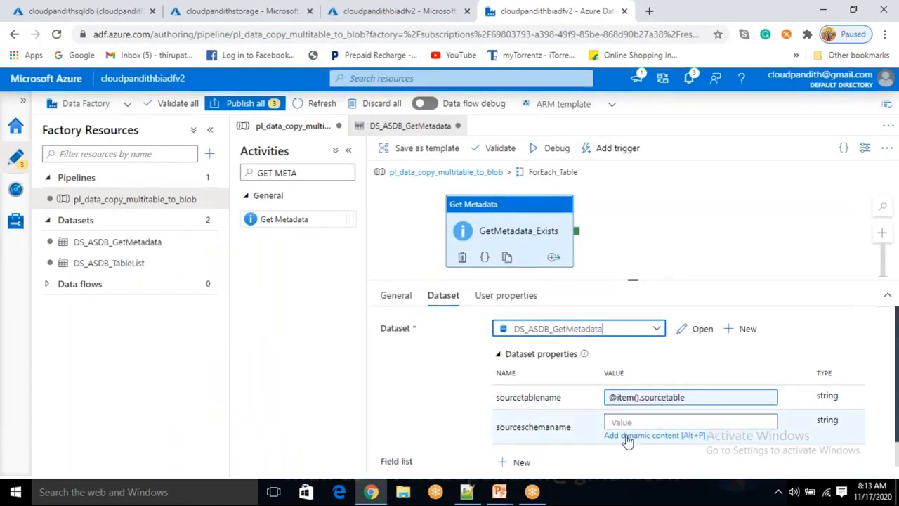
pyautogui.click(628, 435)
pyautogui.click(615, 415)
pyautogui.write('.')
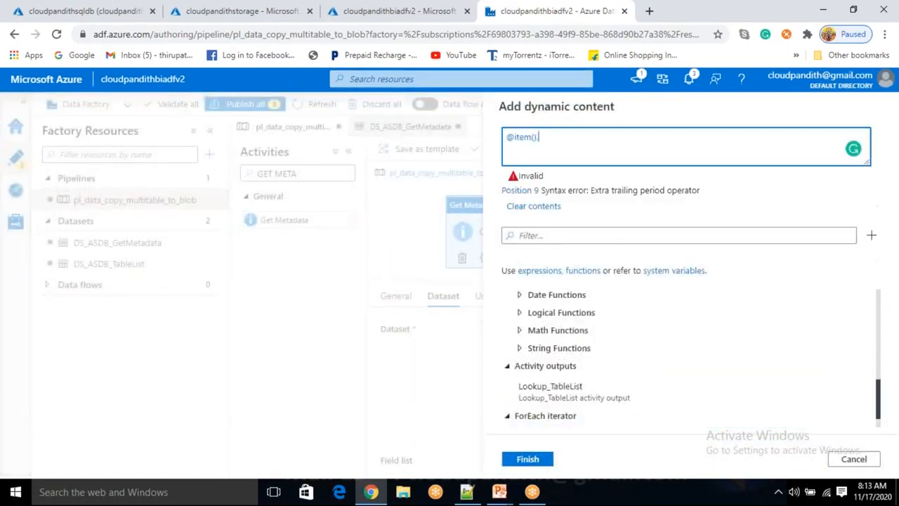
pyautogui.hotkey('alt', 'Tab')
pyautogui.click(176, 188)
pyautogui.doubleClick(176, 187)
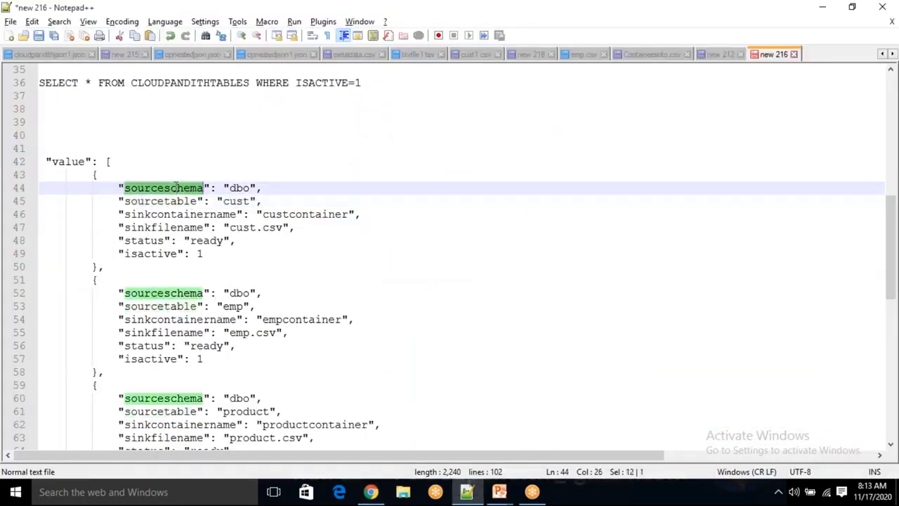
pyautogui.hotkey('ctrl', 'c')
pyautogui.hotkey('alt', 'Tab')
pyautogui.click(594, 146)
pyautogui.hotkey('ctrl', 'v')
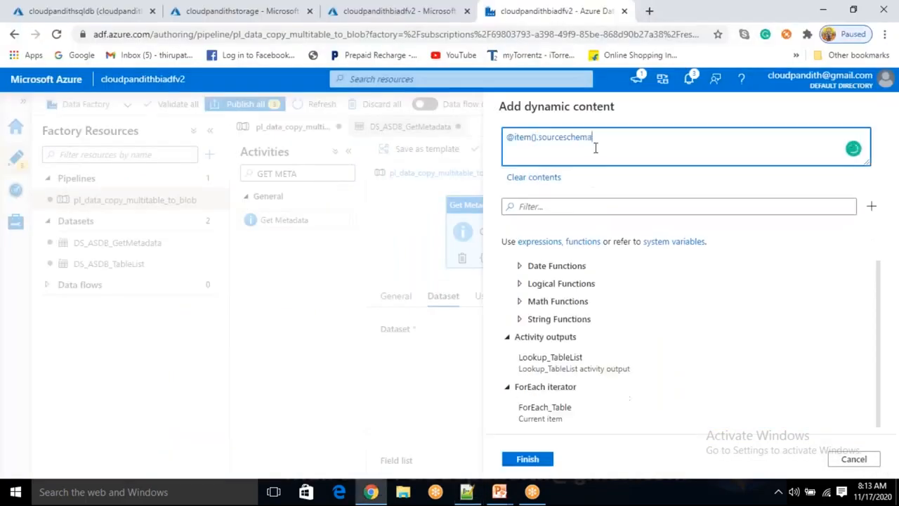
pyautogui.click(543, 460)
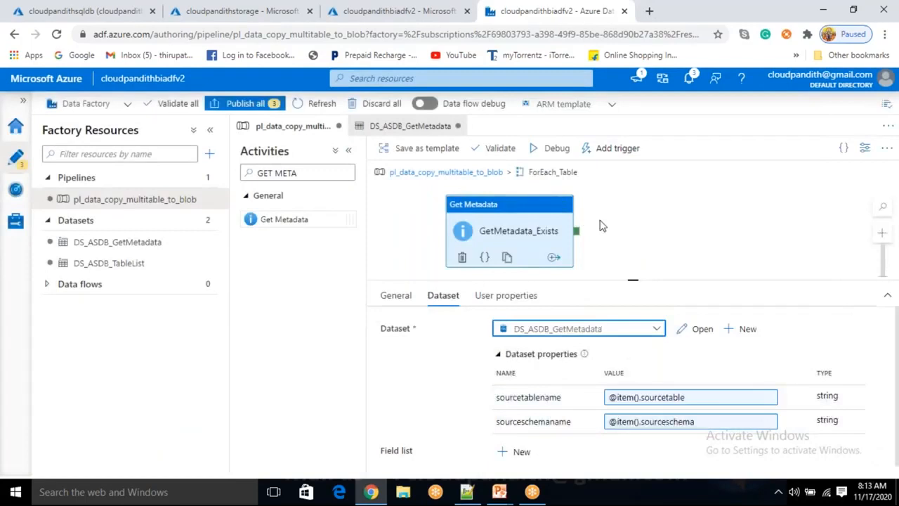
# - Try to debug the pipeline and close the pipeline validation output
pyautogui.click(626, 23)
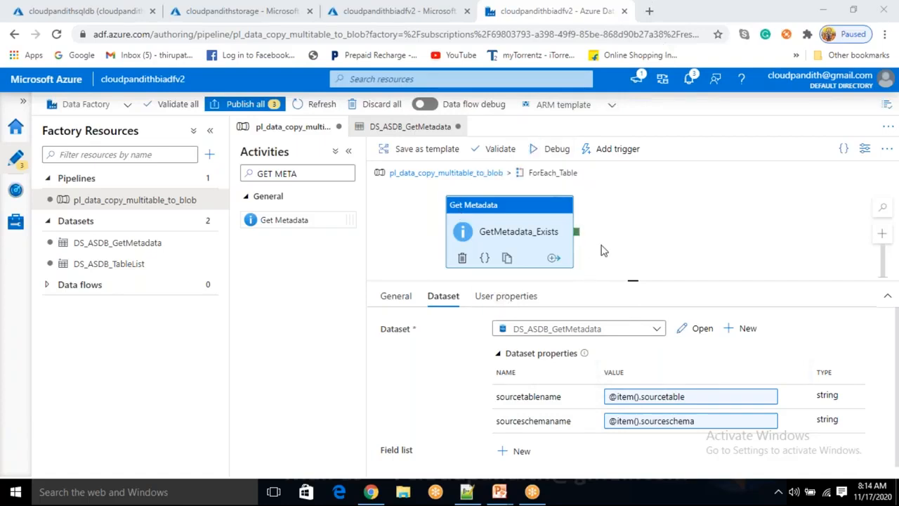
pyautogui.click(558, 151)
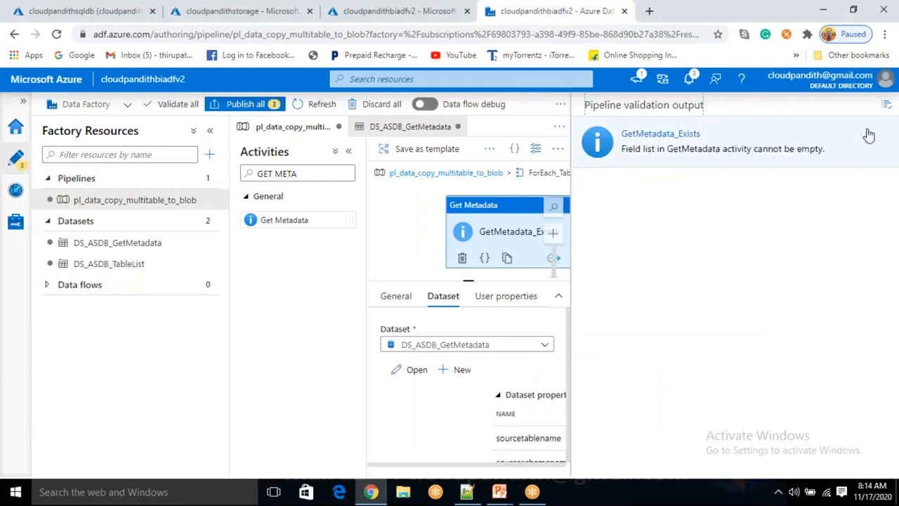
pyautogui.click(886, 105)
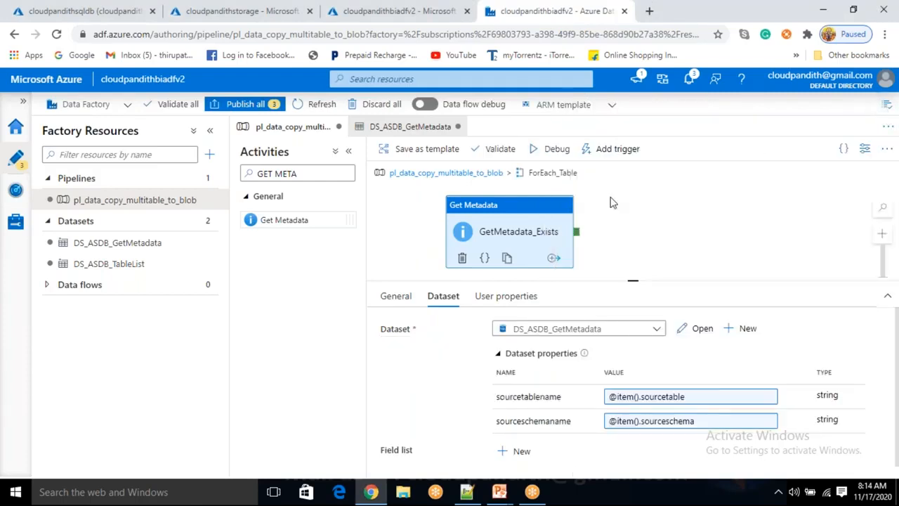
# - Add the Exists argument to the field list of GetMetadata_Exists and start a debug run of the pipeline
pyautogui.scroll(-1, 527, 425)
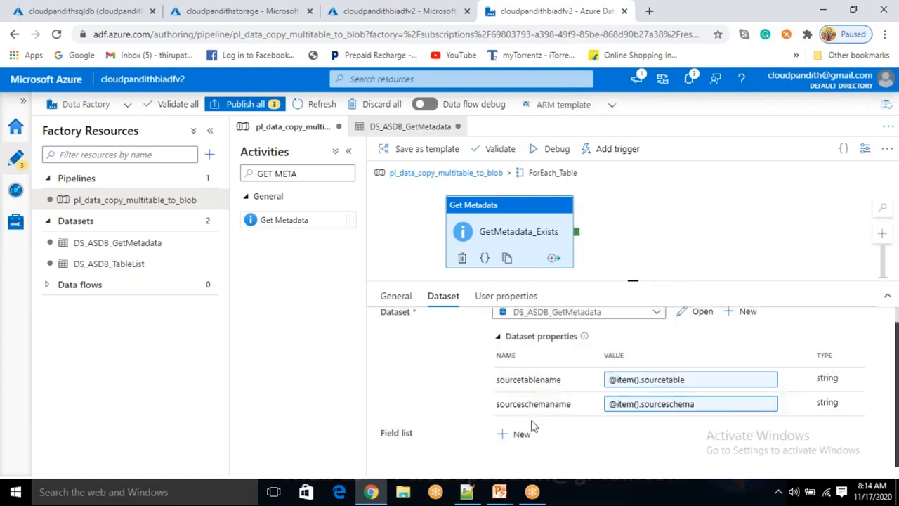
pyautogui.click(523, 437)
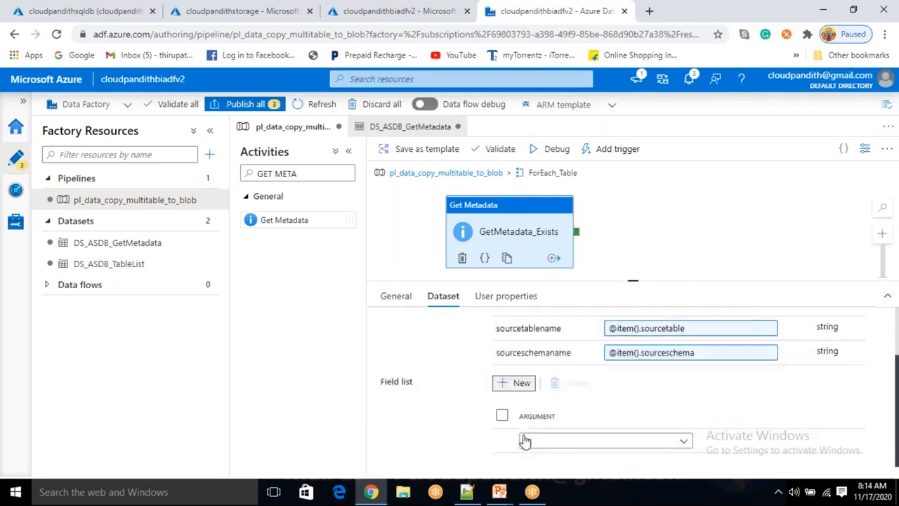
pyautogui.click(562, 442)
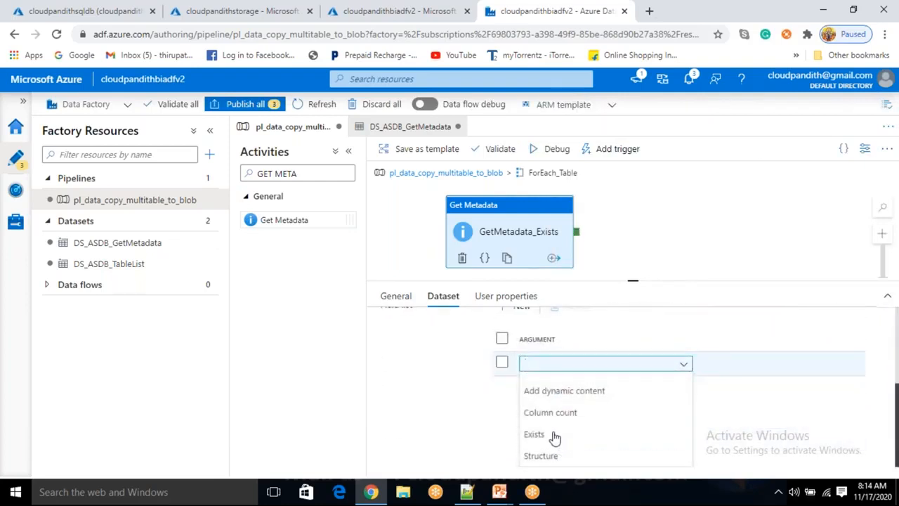
pyautogui.click(553, 438)
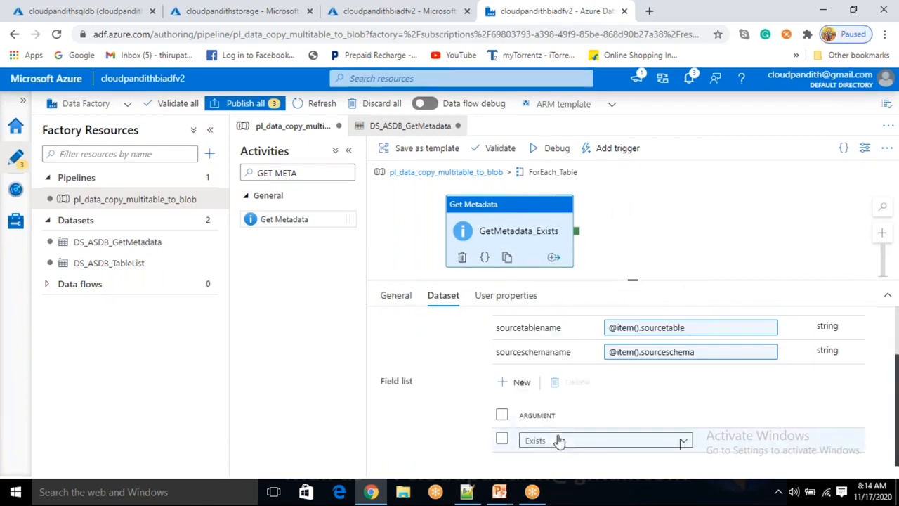
pyautogui.click(558, 148)
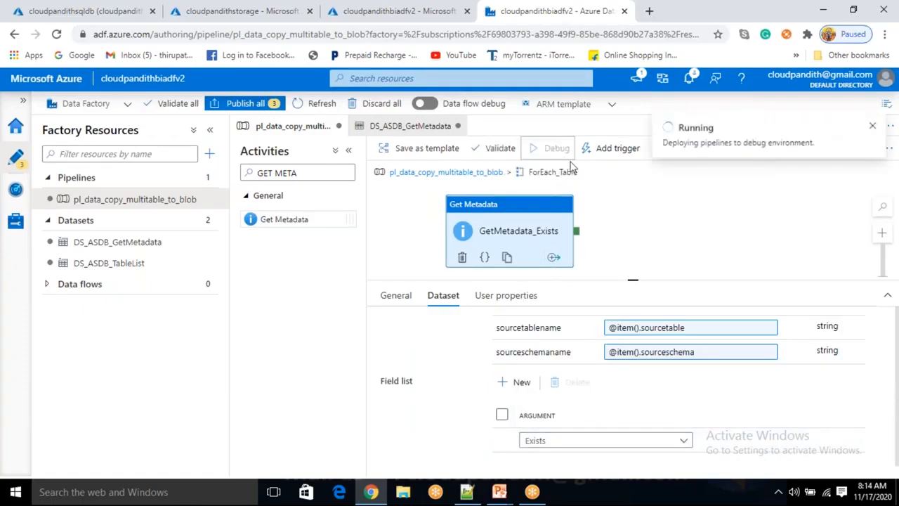
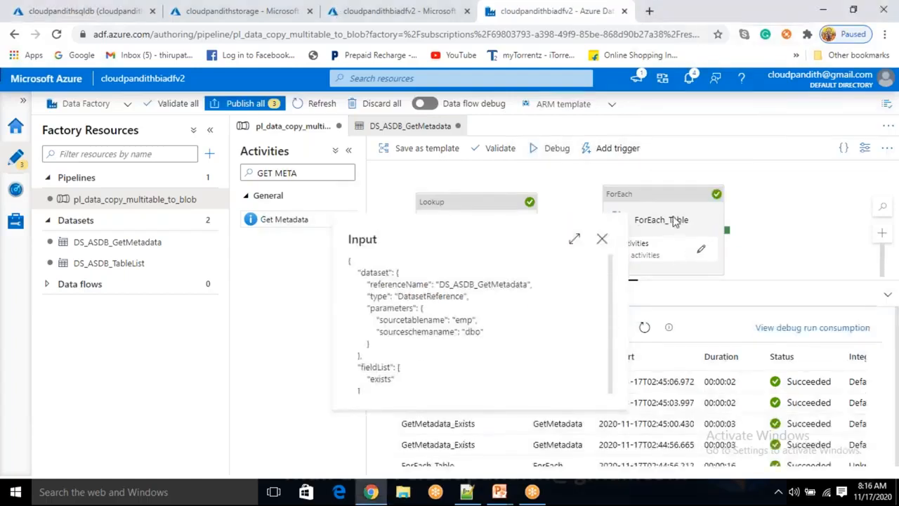
# - Examine the input parameters and the exists value in the output of the topmost GetMetadata_Exists run
pyautogui.press('Escape')
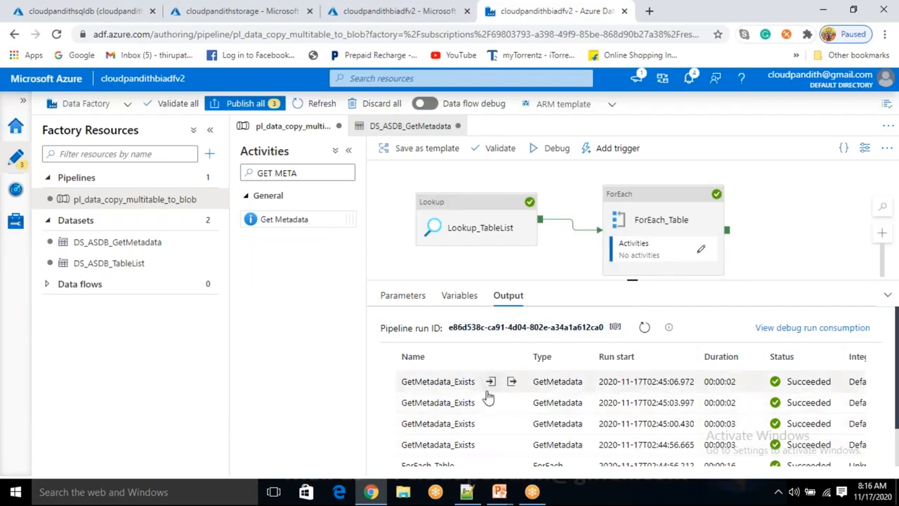
pyautogui.click(490, 381)
pyautogui.moveTo(460, 278); pyautogui.dragTo(499, 290)
pyautogui.click(605, 199)
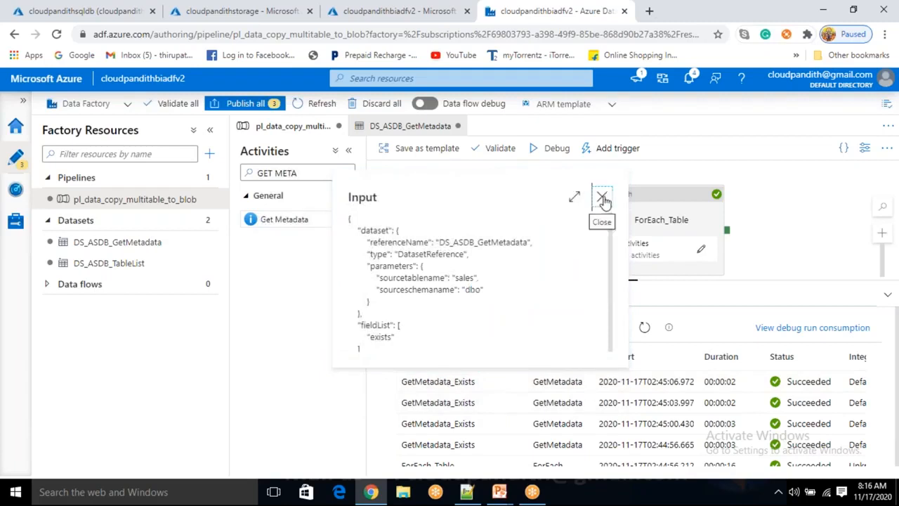
pyautogui.click(511, 381)
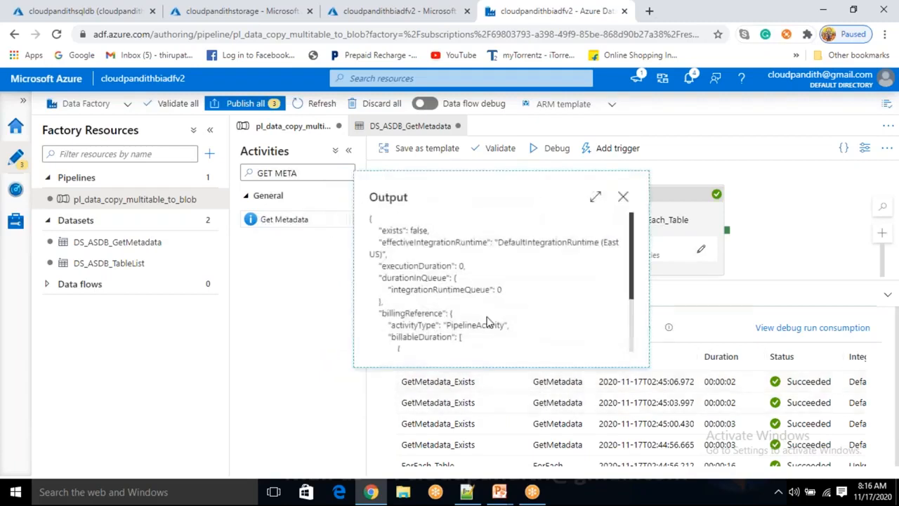
pyautogui.moveTo(410, 231); pyautogui.dragTo(425, 229)
pyautogui.click(626, 200)
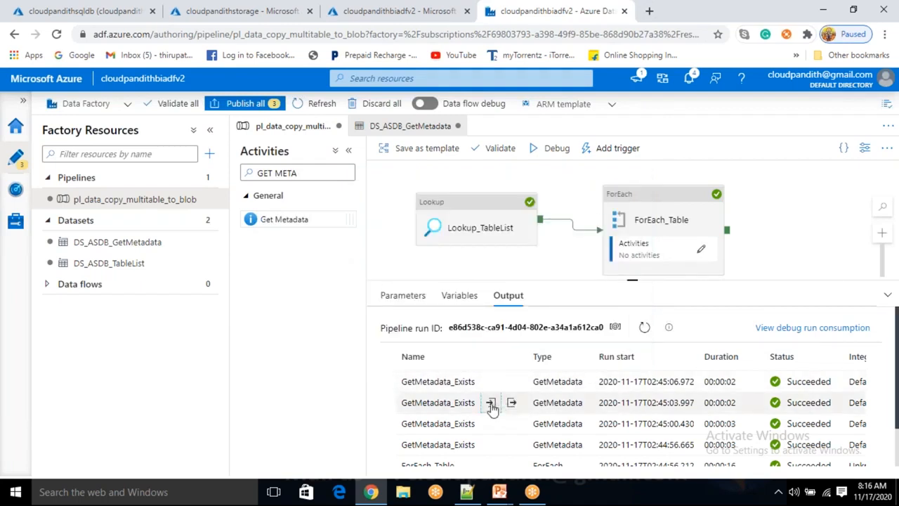
# - Examine the source table name in the input and the exists value in the output of the second listed GetMetadata_Exists run
pyautogui.click(491, 402)
pyautogui.moveTo(469, 299); pyautogui.dragTo(477, 298)
pyautogui.click(601, 219)
pyautogui.click(512, 402)
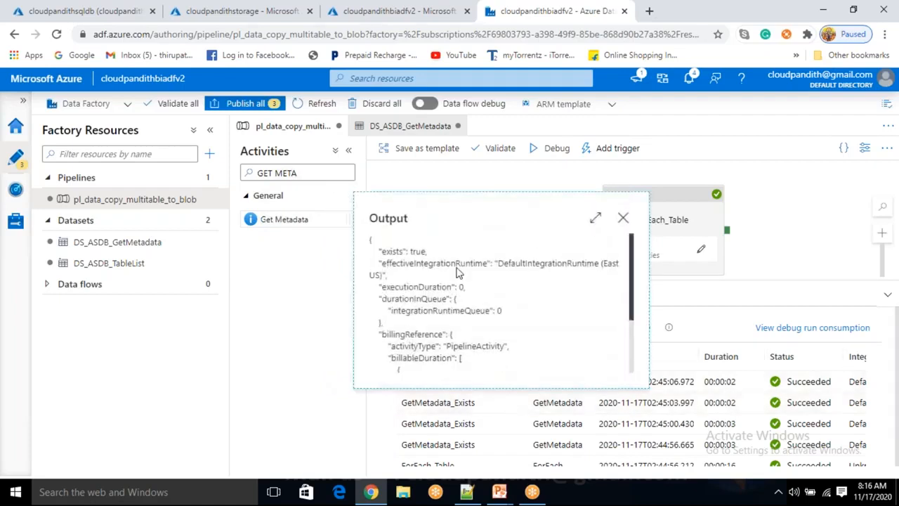
pyautogui.doubleClick(417, 251)
pyautogui.click(623, 217)
# - Check the third listed GetMetadata_Exists run's input and output, and view the output of the fourth one
pyautogui.click(491, 445)
pyautogui.doubleClick(462, 320)
pyautogui.click(602, 239)
pyautogui.click(506, 445)
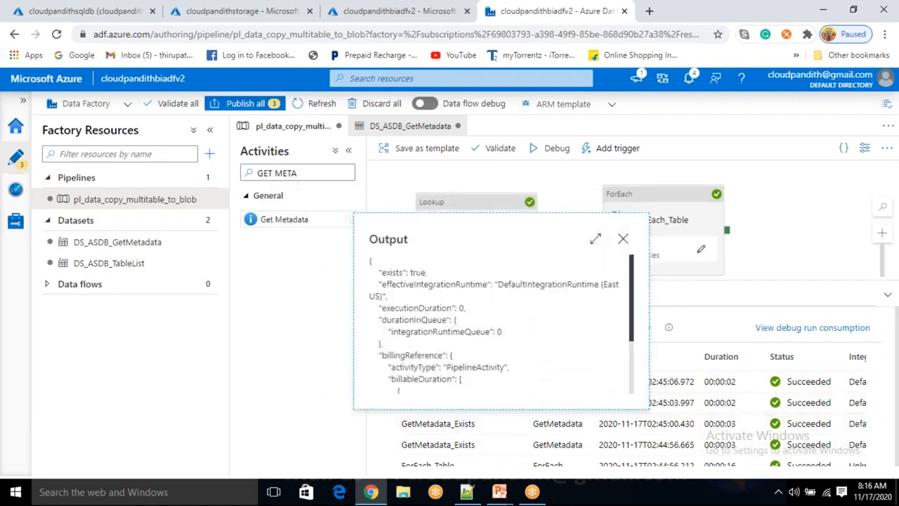
pyautogui.click(619, 244)
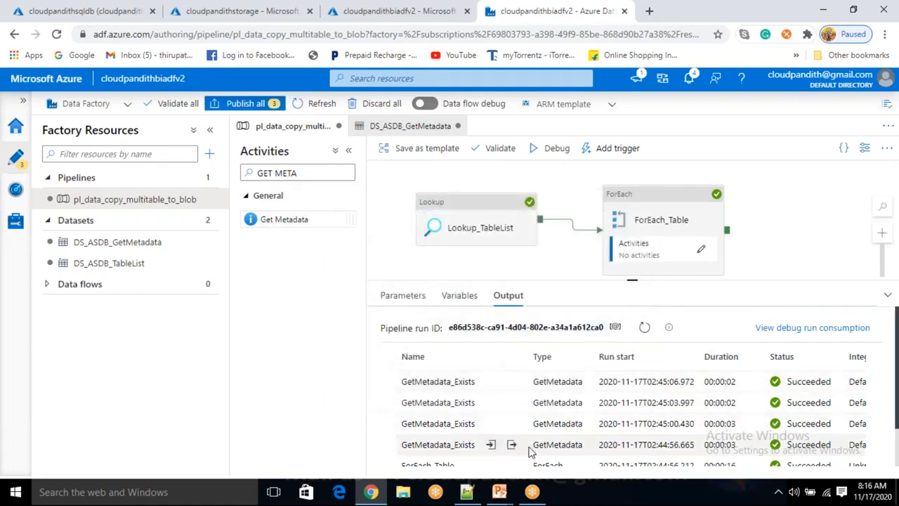
pyautogui.click(513, 445)
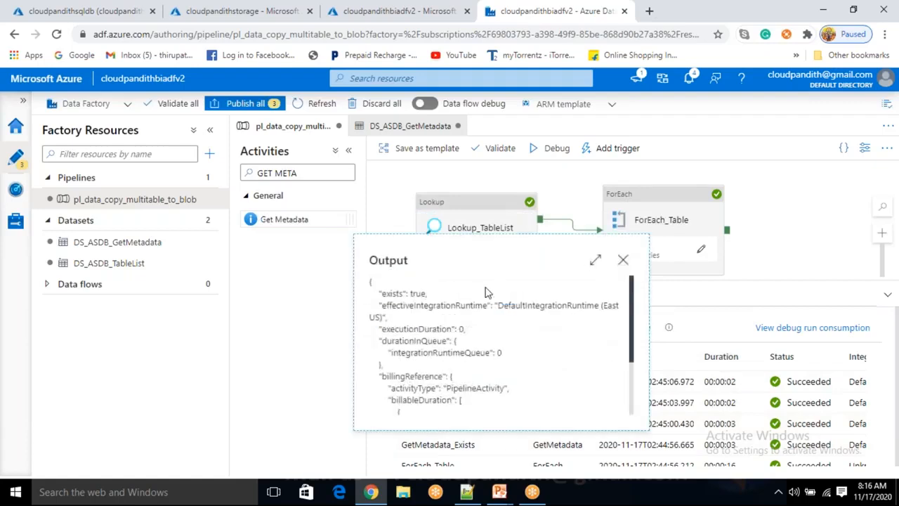
pyautogui.click(622, 259)
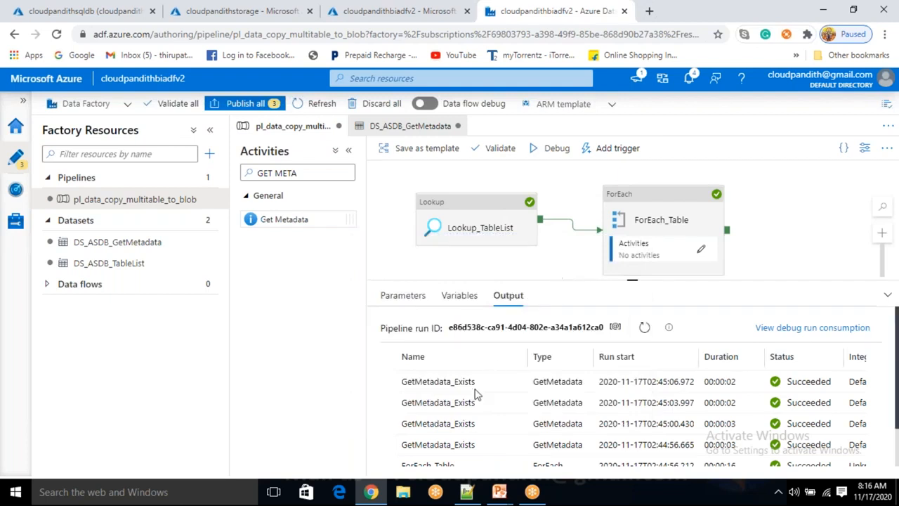
# - Reopen the output of the topmost GetMetadata_Exists run and review its exists property and value
pyautogui.click(512, 384)
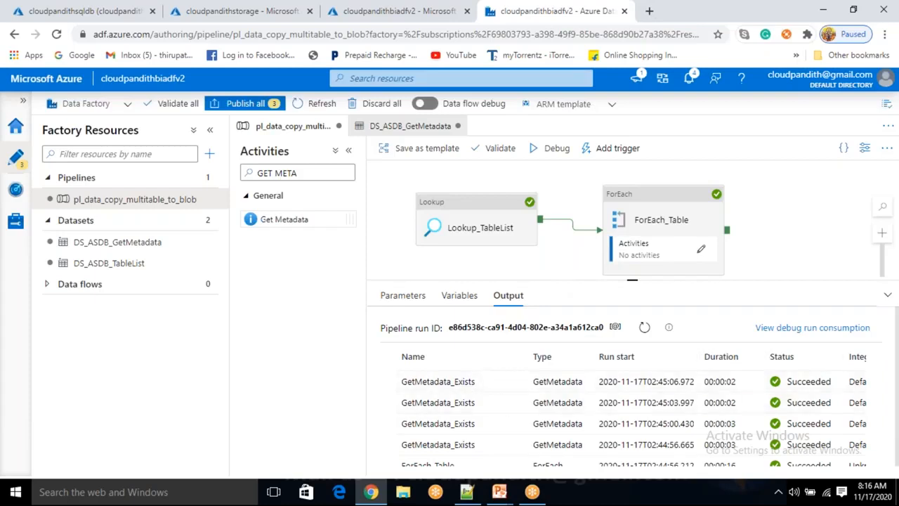
pyautogui.doubleClick(420, 229)
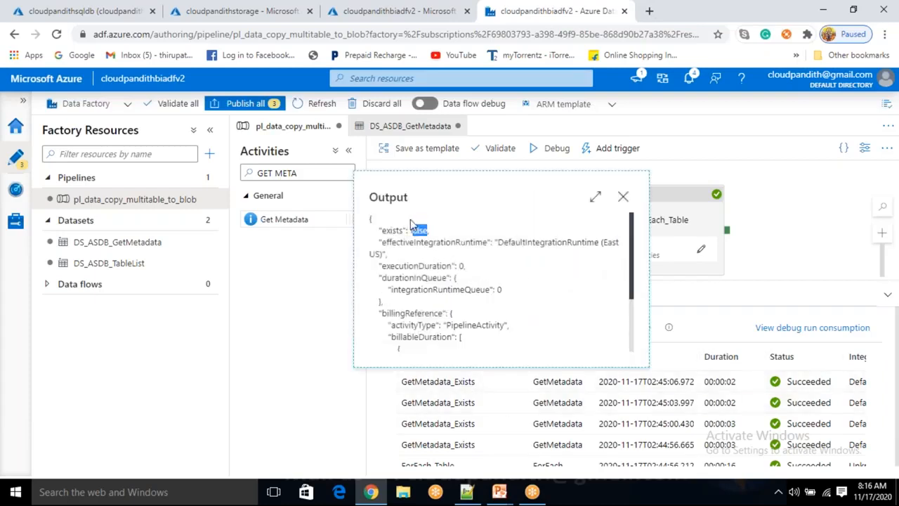
pyautogui.moveTo(379, 197); pyautogui.dragTo(403, 191)
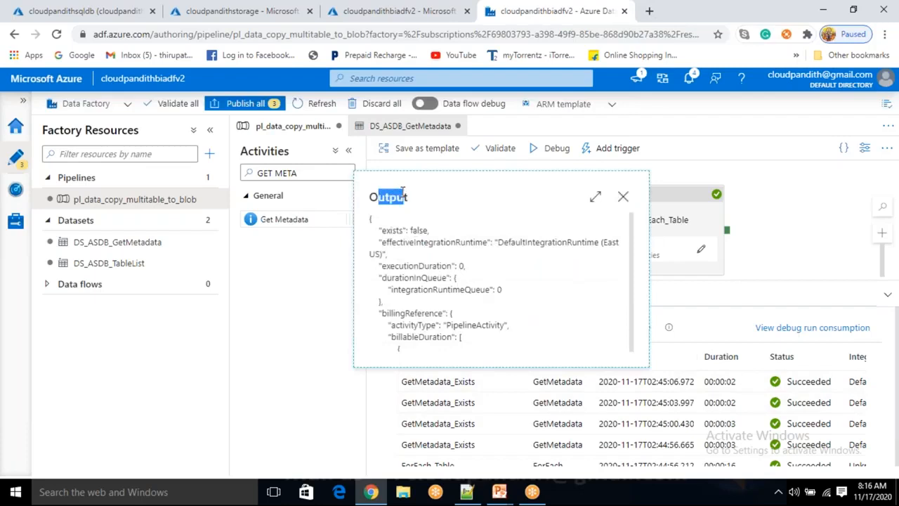
pyautogui.click(420, 196)
pyautogui.moveTo(375, 201); pyautogui.dragTo(400, 197)
pyautogui.moveTo(381, 231); pyautogui.dragTo(399, 237)
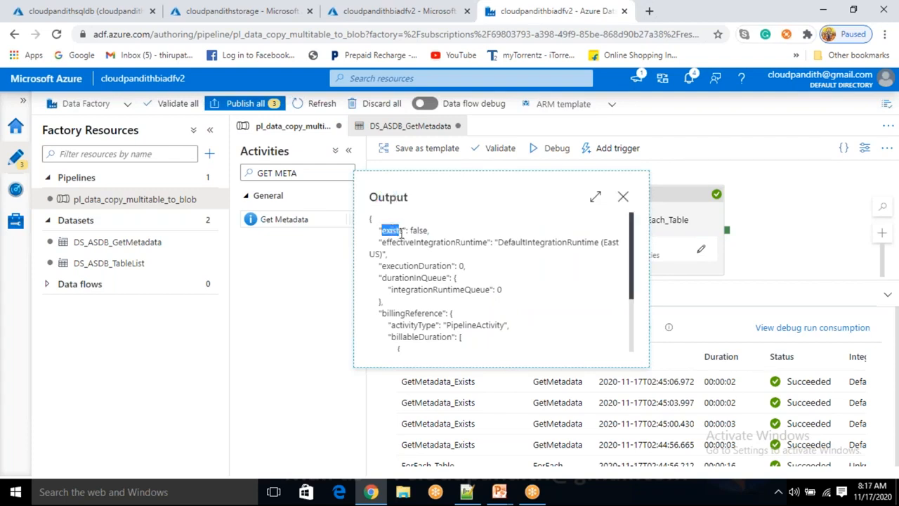
pyautogui.moveTo(405, 230); pyautogui.dragTo(430, 230)
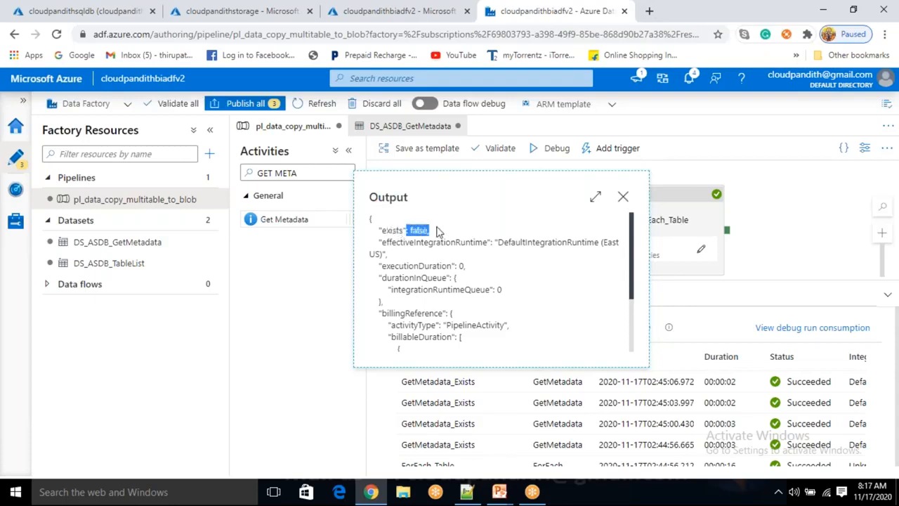
pyautogui.click(624, 197)
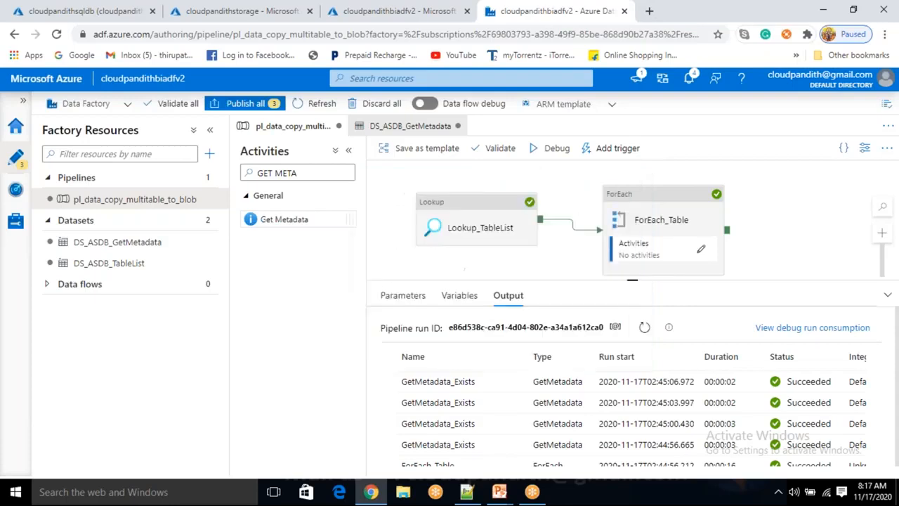
# - Add an If Condition activity inside the ForEach_Table loop and connect GetMetadata_Exists to it
pyautogui.click(702, 251)
pyautogui.click(608, 214)
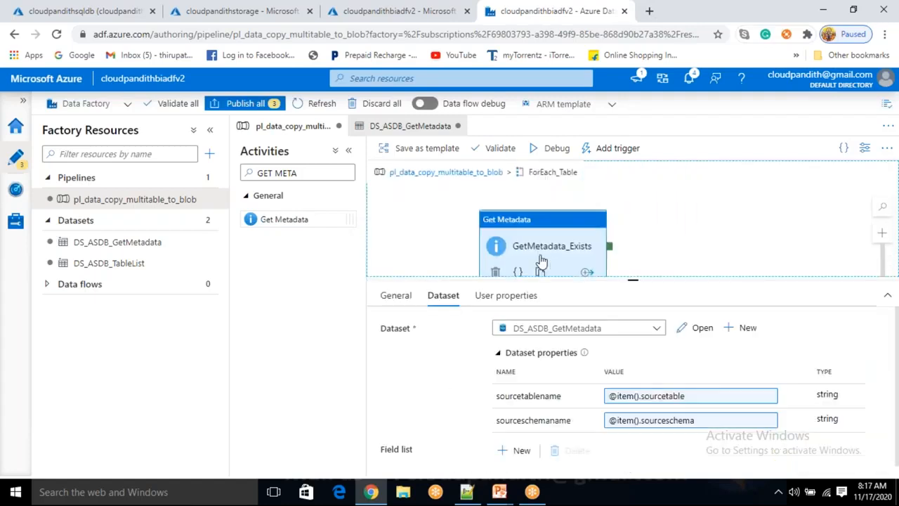
pyautogui.moveTo(302, 174); pyautogui.dragTo(226, 176)
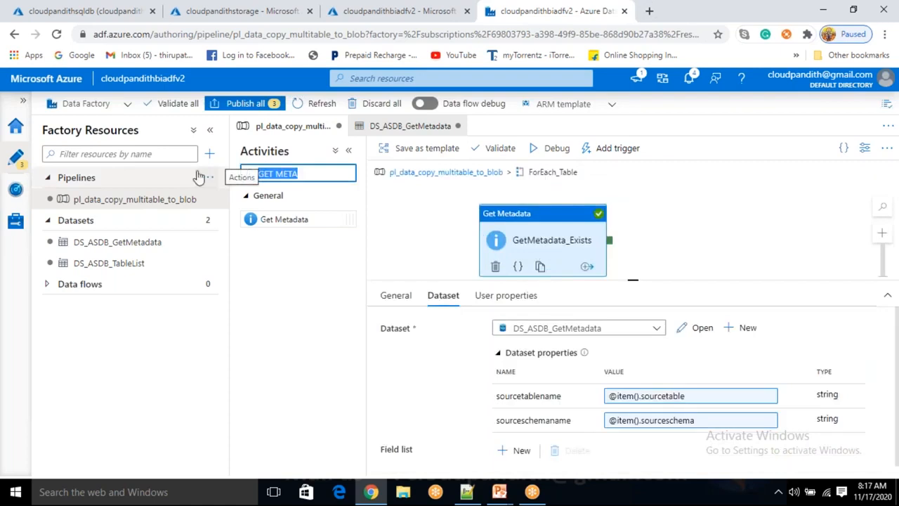
pyautogui.write('if ac')
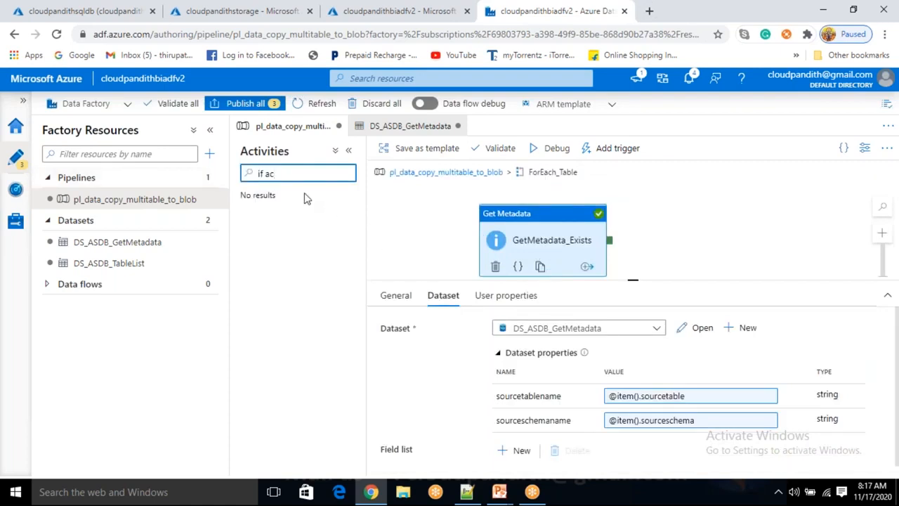
pyautogui.press('BackSpace')
pyautogui.press('BackSpace')
pyautogui.moveTo(299, 219); pyautogui.dragTo(712, 235)
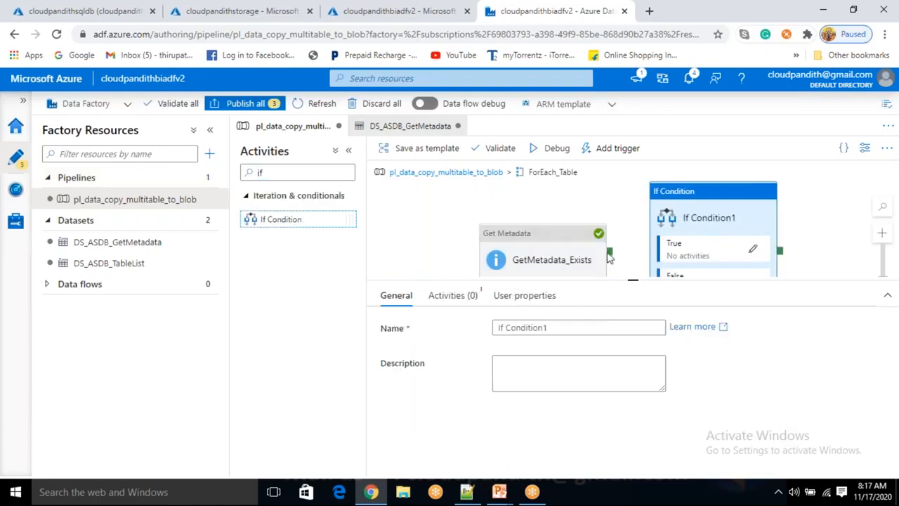
pyautogui.moveTo(610, 253); pyautogui.dragTo(660, 251)
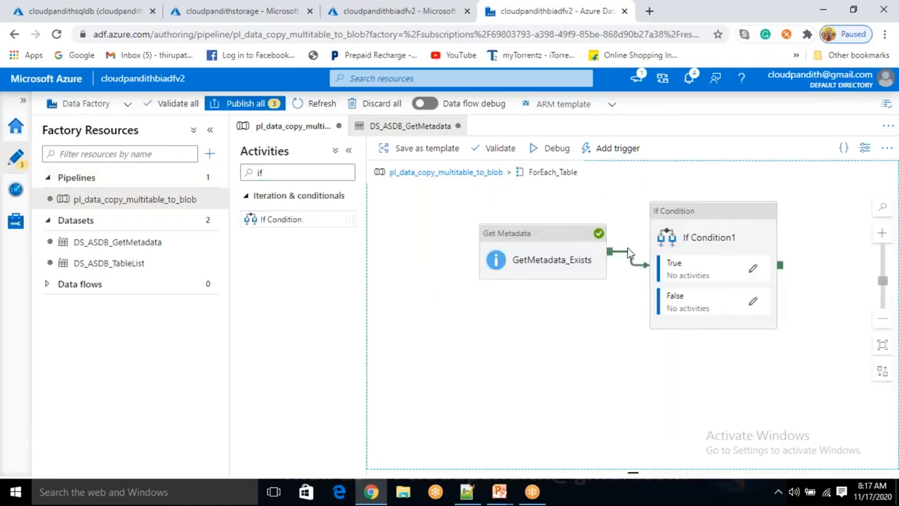
# - Rename the If Condition activity as "If Condition to verify table available or not"
pyautogui.click(730, 227)
pyautogui.click(564, 330)
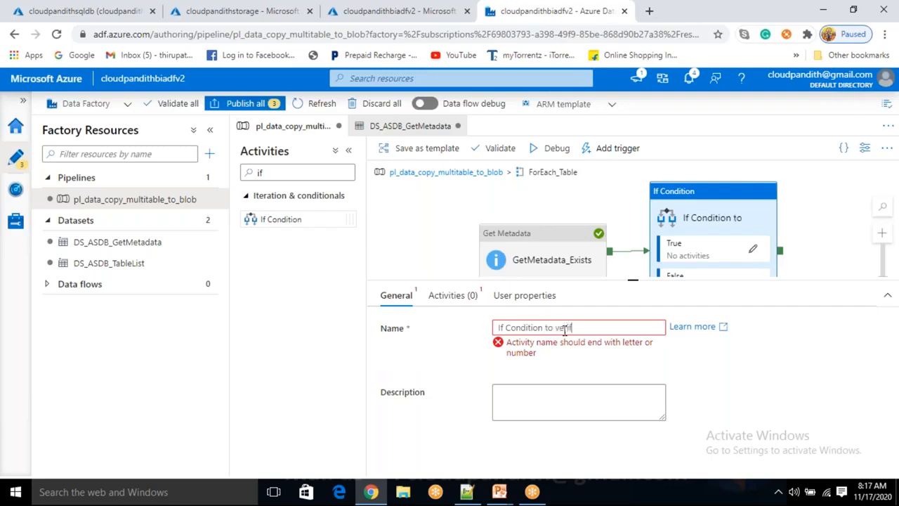
pyautogui.write('table')
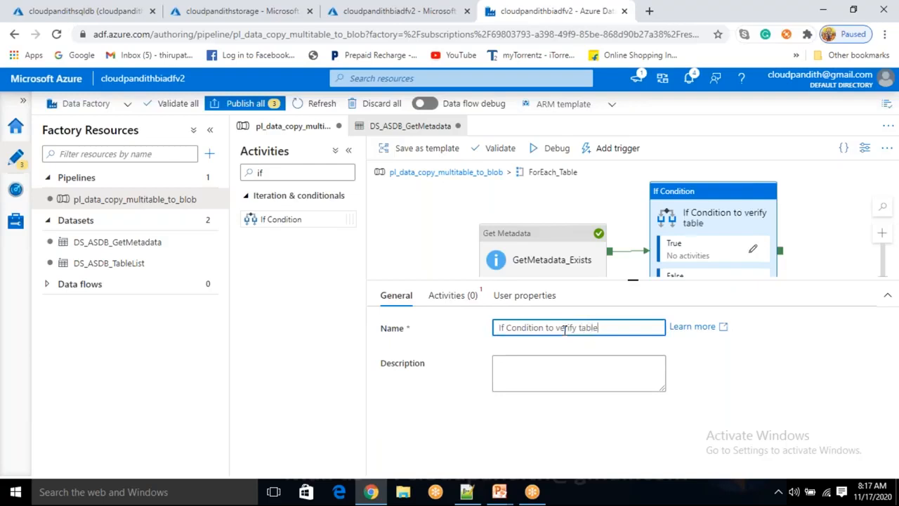
pyautogui.press('BackSpace')
pyautogui.press('BackSpace')
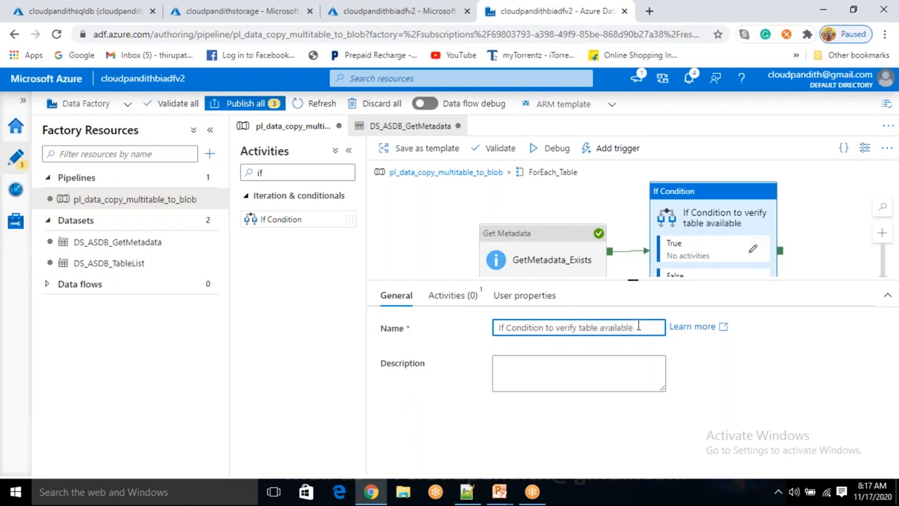
pyautogui.write('not')
# - Start a dynamic content expression for the If Condition with the equals logical function
pyautogui.click(442, 297)
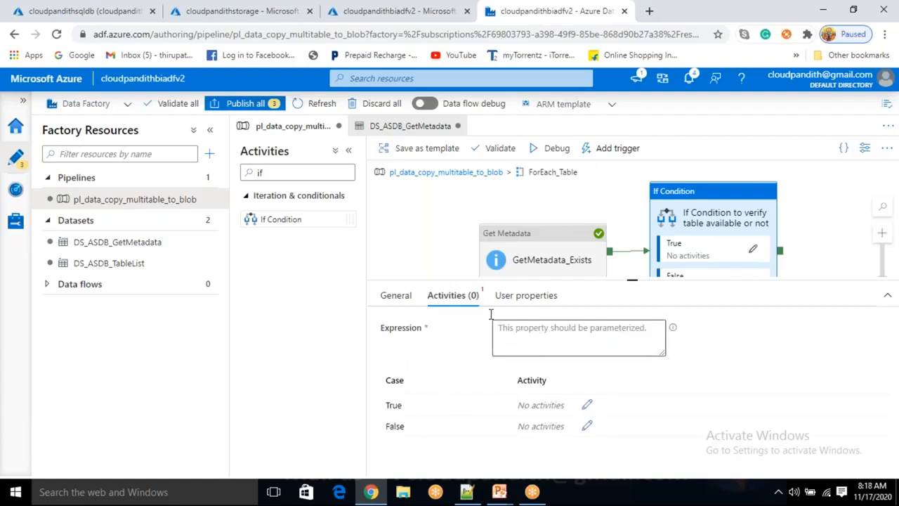
pyautogui.click(643, 338)
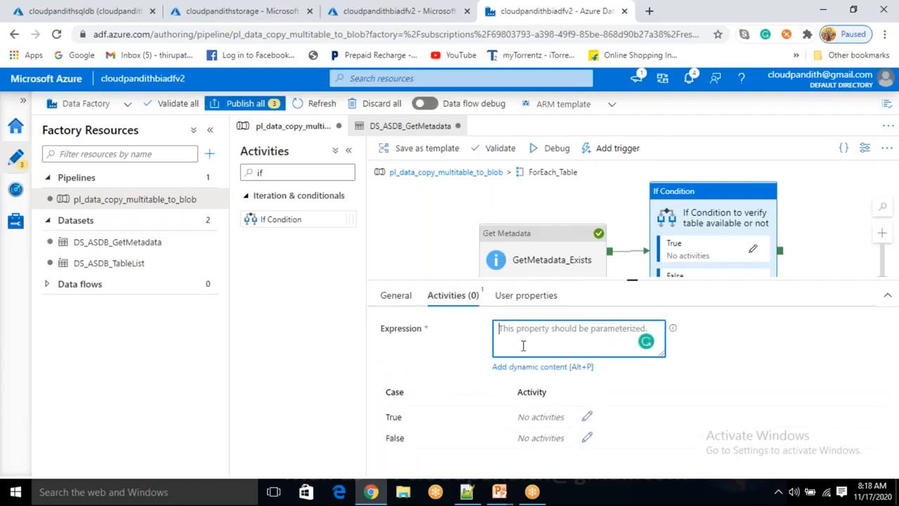
pyautogui.click(520, 367)
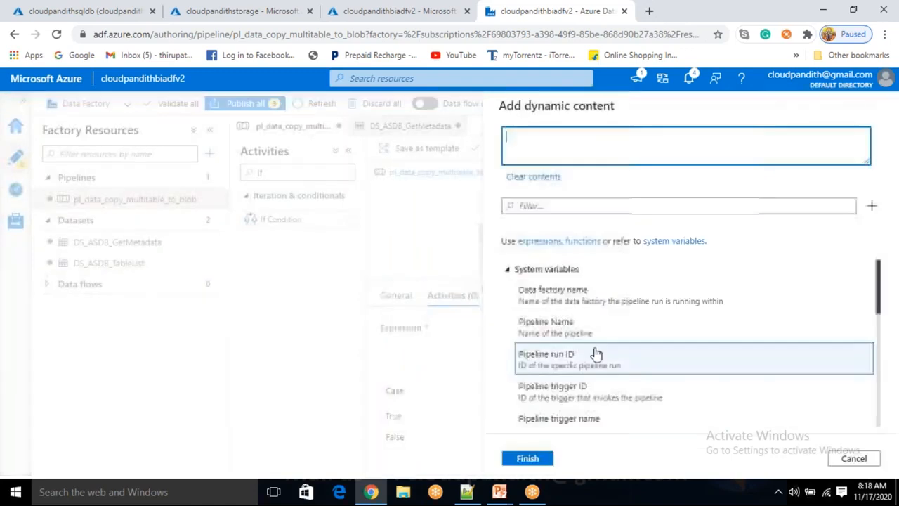
pyautogui.click(554, 208)
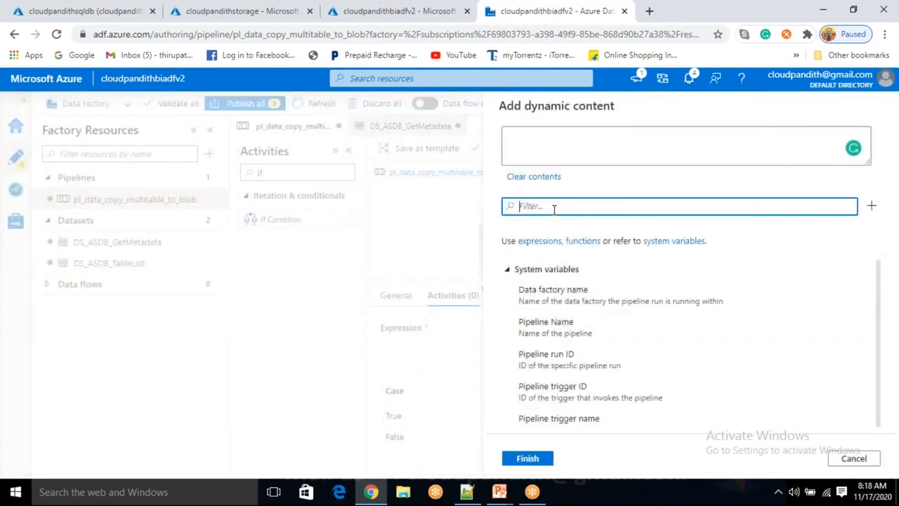
pyautogui.write('equals')
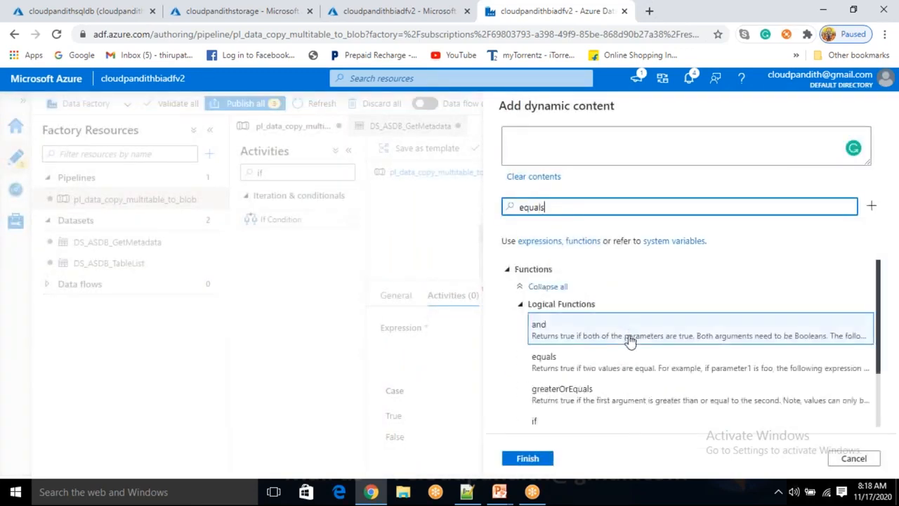
pyautogui.scroll(-1, 630, 340)
pyautogui.click(576, 301)
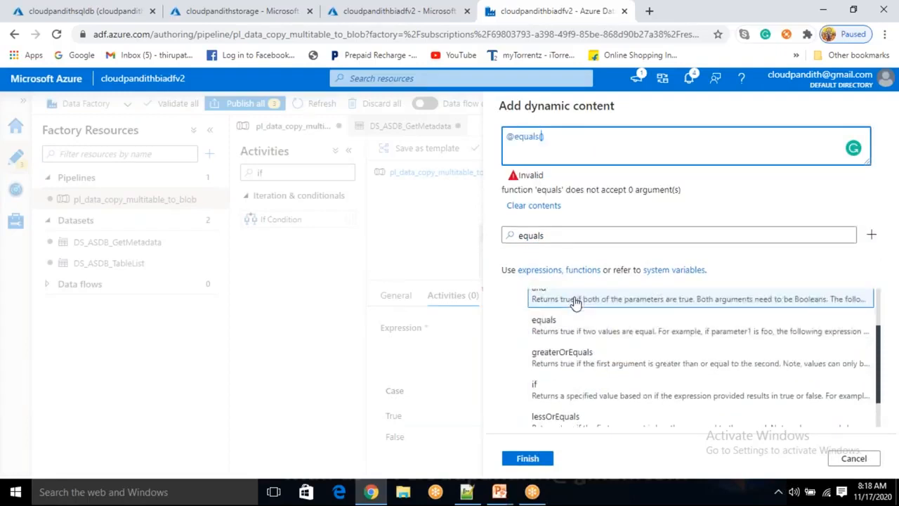
pyautogui.scroll(-1, 579, 326)
pyautogui.moveTo(571, 236); pyautogui.dragTo(516, 236)
pyautogui.press('BackSpace')
pyautogui.scroll(-5, 597, 373)
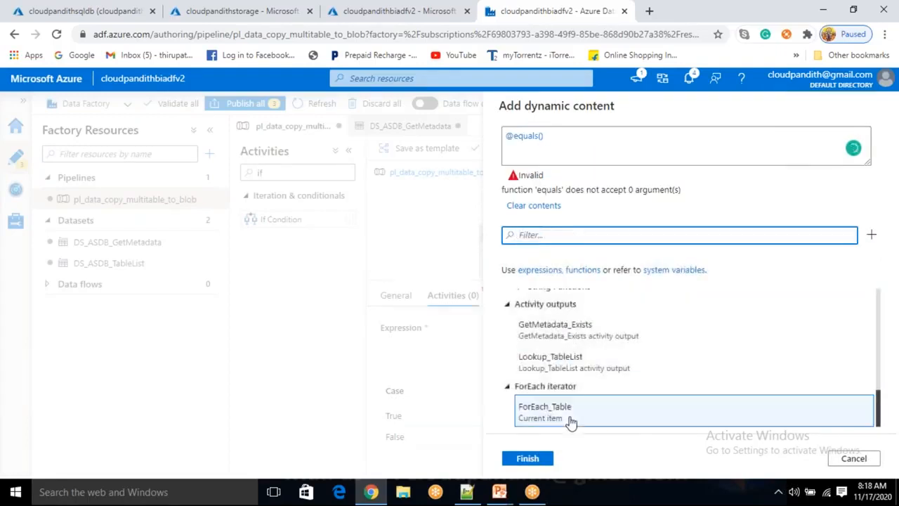
pyautogui.click(551, 340)
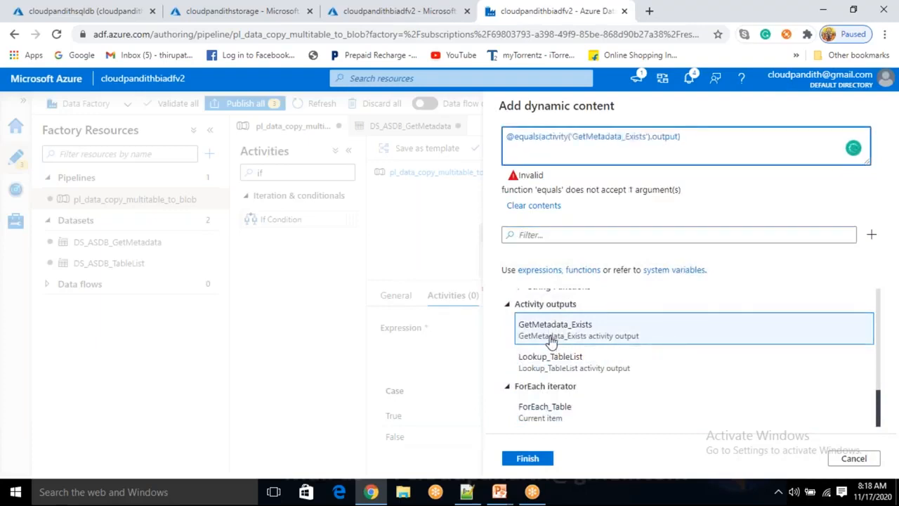
pyautogui.write(".exists,'")
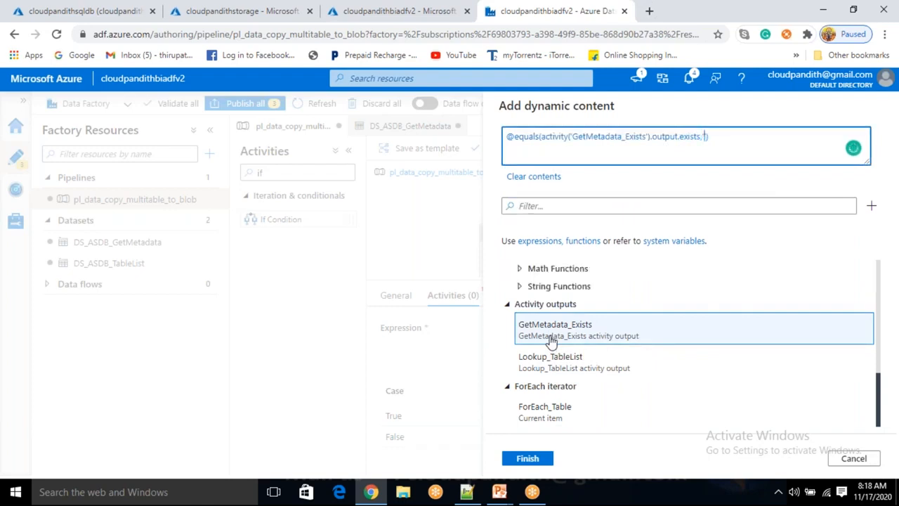
pyautogui.write('true')
pyautogui.moveTo(699, 136); pyautogui.dragTo(572, 136)
pyautogui.moveTo(705, 136); pyautogui.dragTo(716, 137)
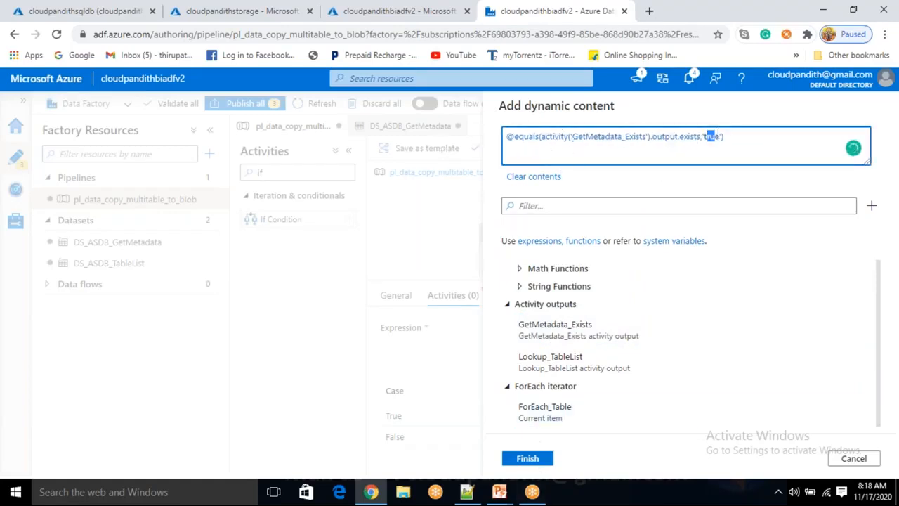
pyautogui.click(527, 458)
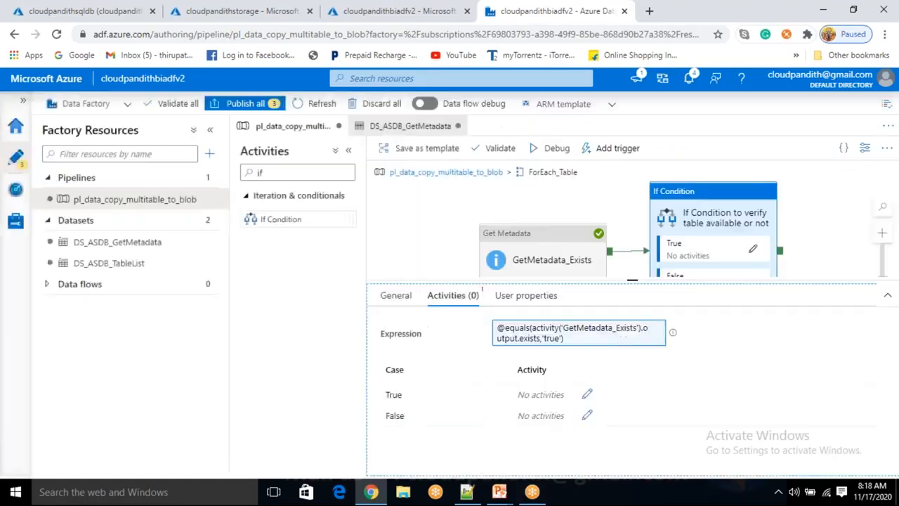
pyautogui.click(754, 251)
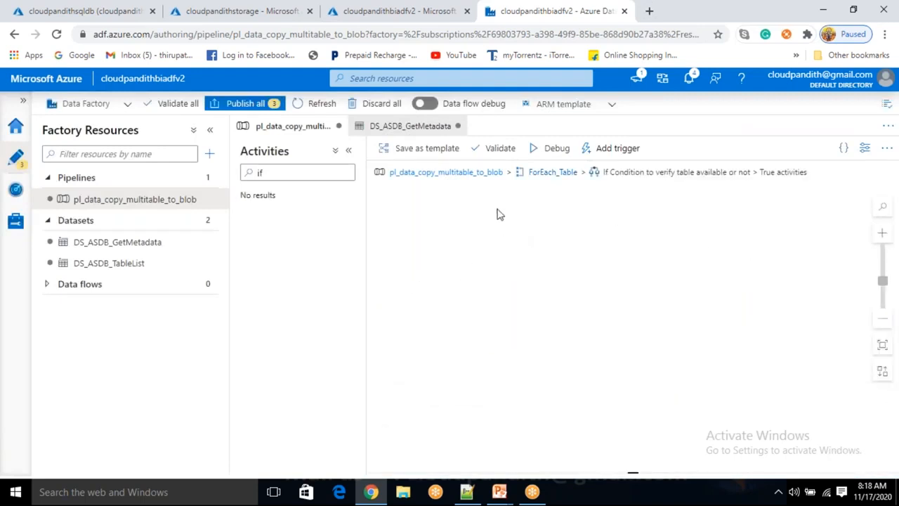
# - Add a Copy data activity to the True activities of the If Condition inside ForEach_Table
pyautogui.click(542, 172)
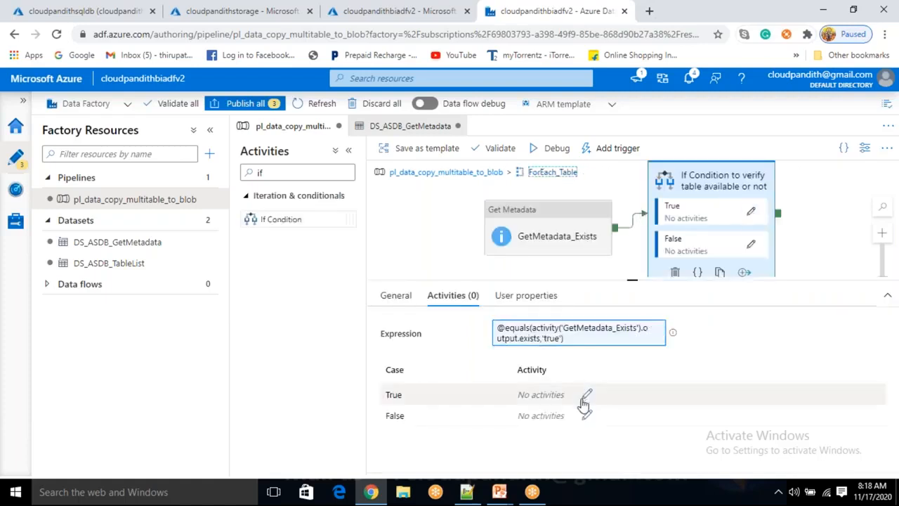
pyautogui.click(587, 395)
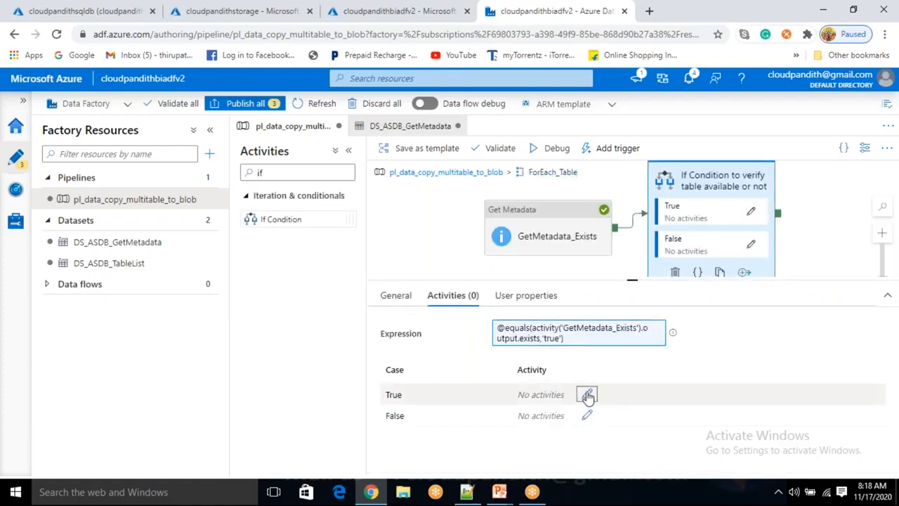
pyautogui.click(290, 175)
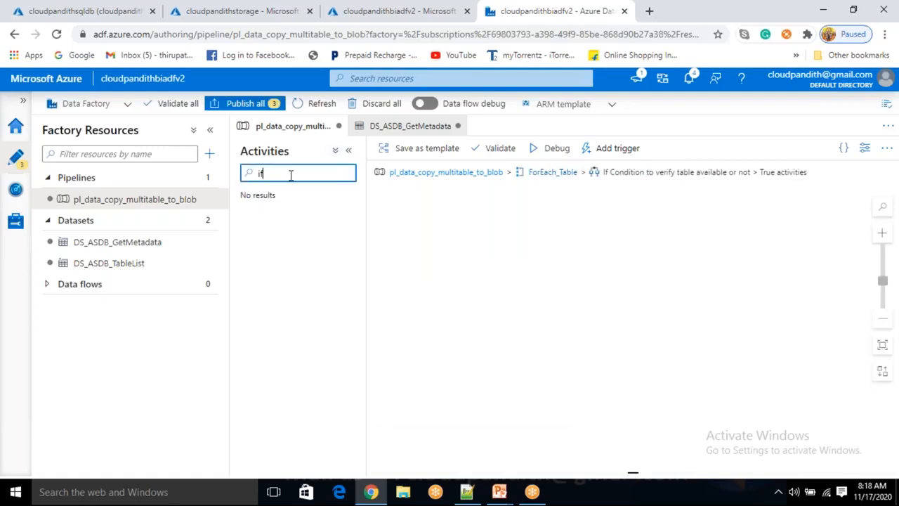
pyautogui.press('BackSpace')
pyautogui.press('BackSpace')
pyautogui.write('copy activ')
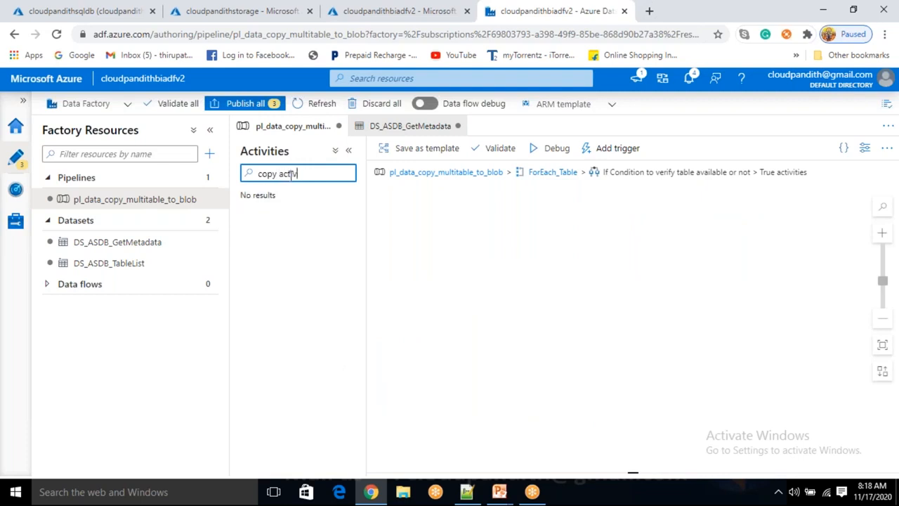
pyautogui.press('BackSpace')
pyautogui.press('BackSpace')
pyautogui.press('BackSpace')
pyautogui.moveTo(308, 220); pyautogui.dragTo(616, 266)
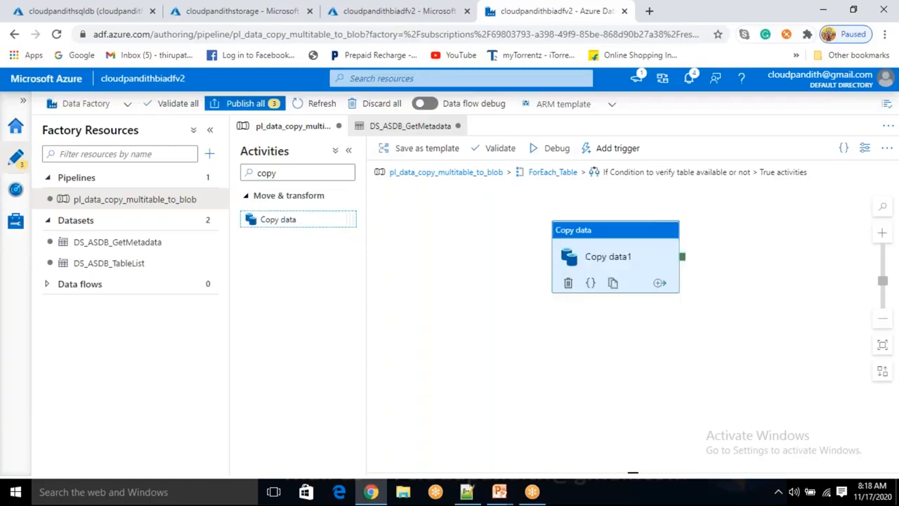
# - Rename the Copy data activity as Copy_data_sqldb_blob
pyautogui.click(612, 261)
pyautogui.click(549, 327)
pyautogui.press('BackSpace')
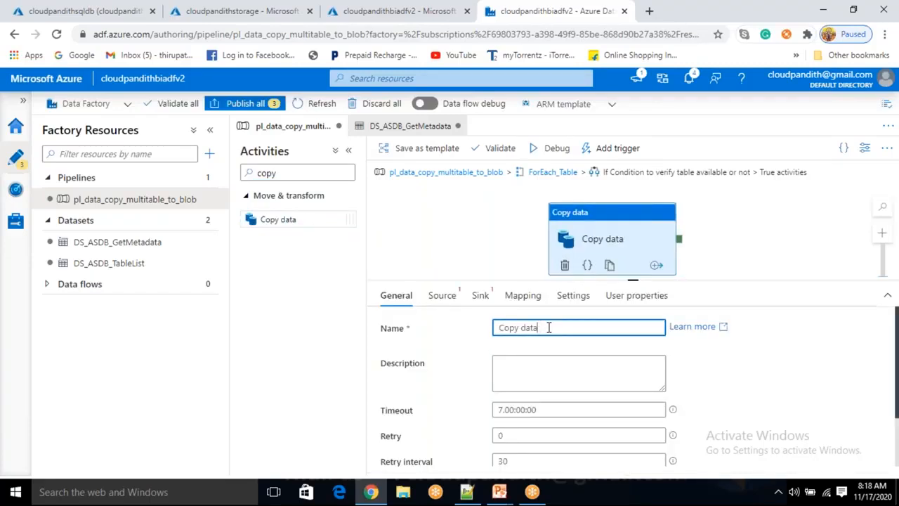
pyautogui.press('BackSpace')
pyautogui.press('BackSpace')
pyautogui.press('BackSpace')
pyautogui.press('BackSpace')
pyautogui.press('BackSpace')
pyautogui.write('_data_')
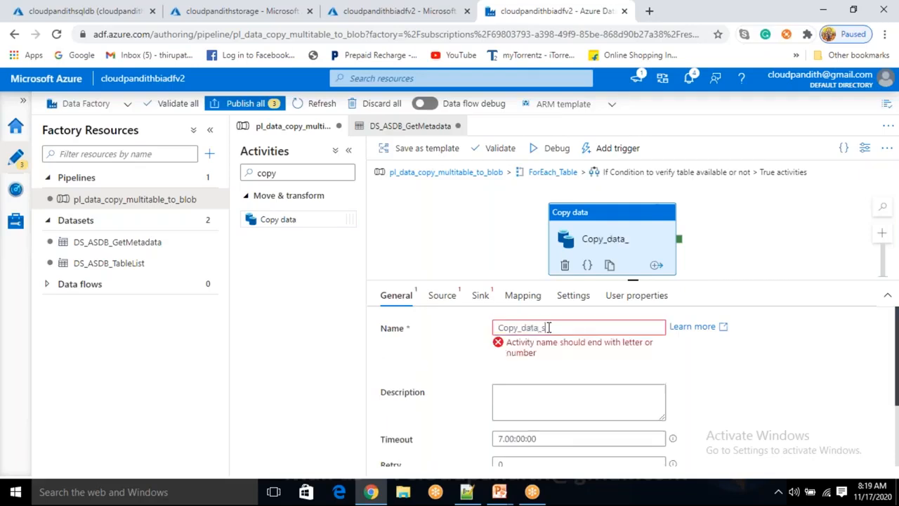
pyautogui.write('sqldb_l')
pyautogui.write('lob')
# - Set the copy activity's source dataset to DS_ASDB_GetMetadata
pyautogui.click(443, 296)
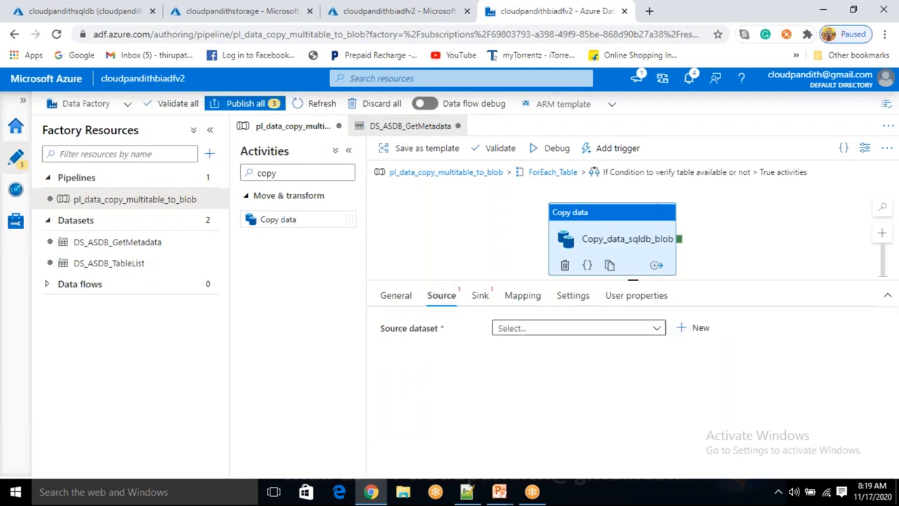
pyautogui.click(529, 329)
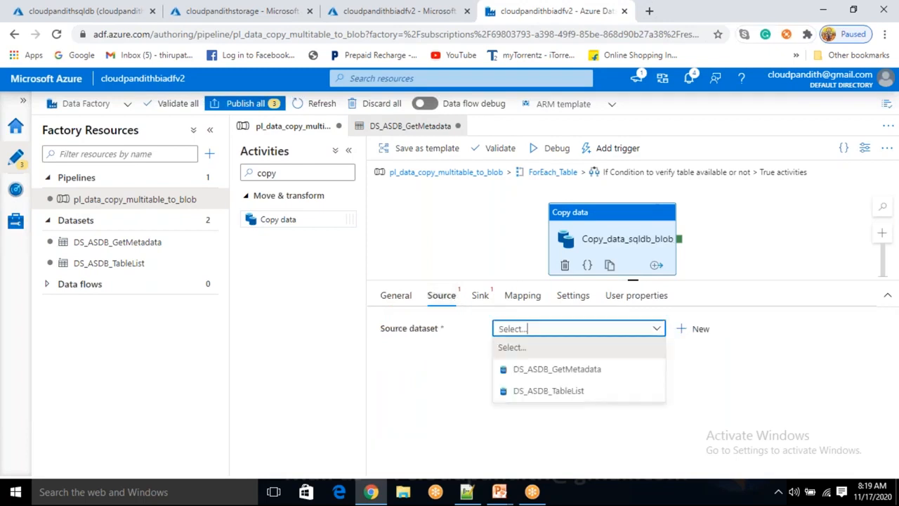
pyautogui.click(542, 370)
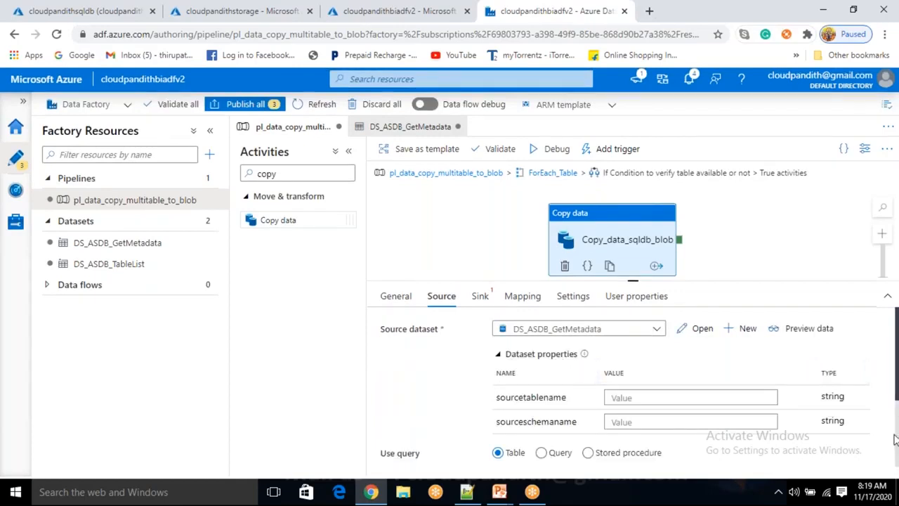
pyautogui.click(657, 455)
pyautogui.scroll(-2, 611, 359)
pyautogui.scroll(-1, 555, 353)
pyautogui.scroll(4, 555, 353)
pyautogui.click(619, 399)
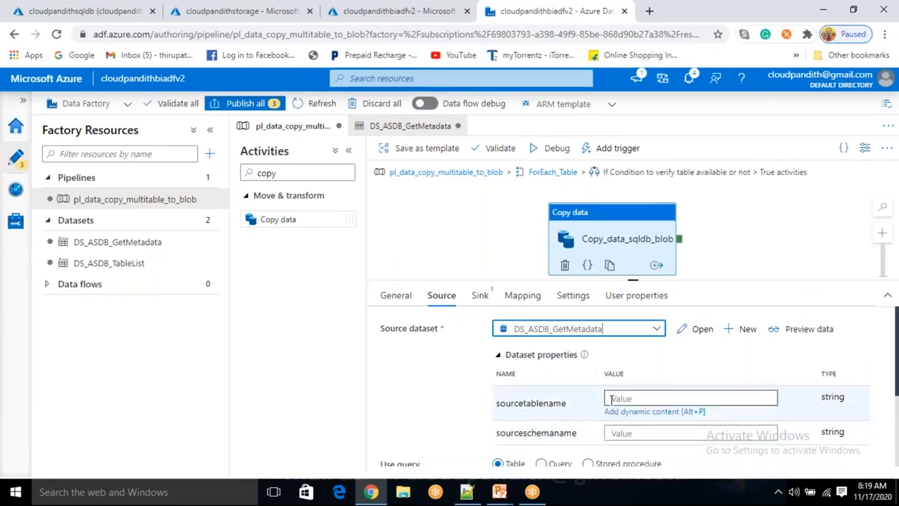
pyautogui.click(626, 431)
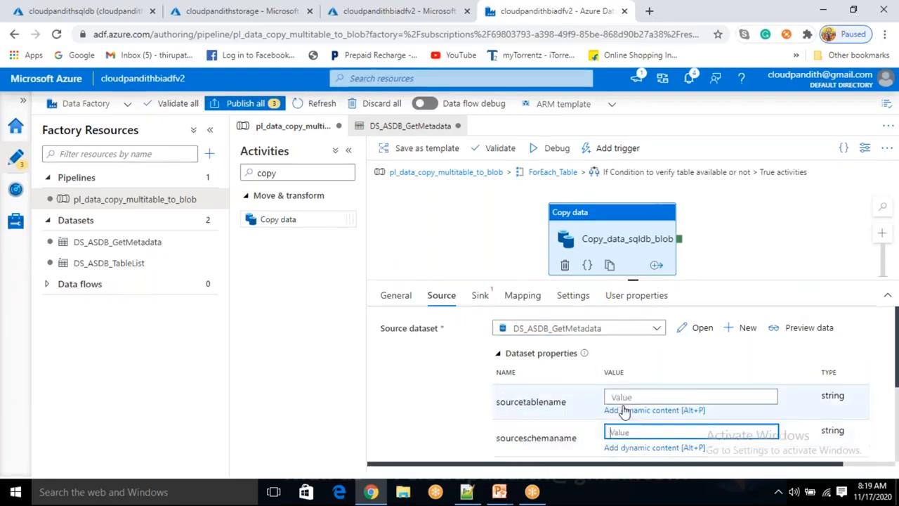
pyautogui.click(621, 397)
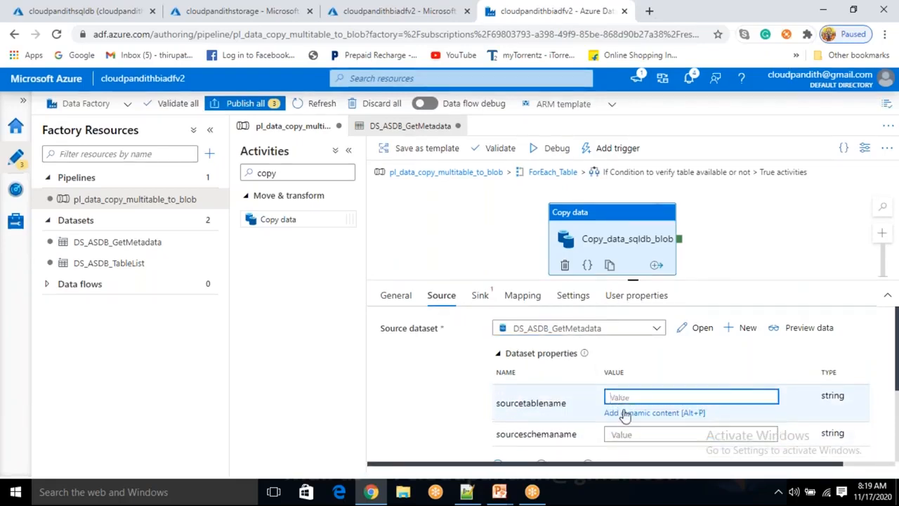
pyautogui.click(622, 413)
pyautogui.scroll(-5, 621, 380)
pyautogui.scroll(-1, 618, 385)
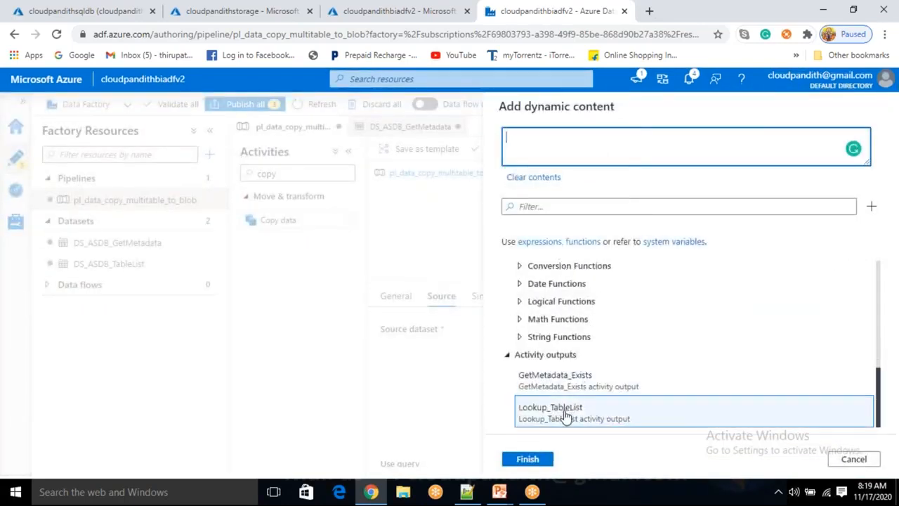
pyautogui.scroll(5, 562, 425)
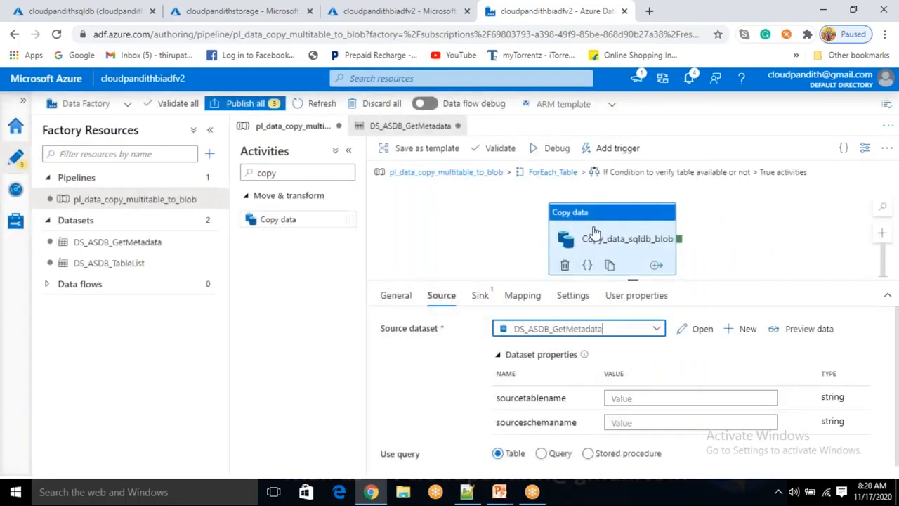
pyautogui.moveTo(596, 234); pyautogui.dragTo(589, 228)
pyautogui.click(626, 400)
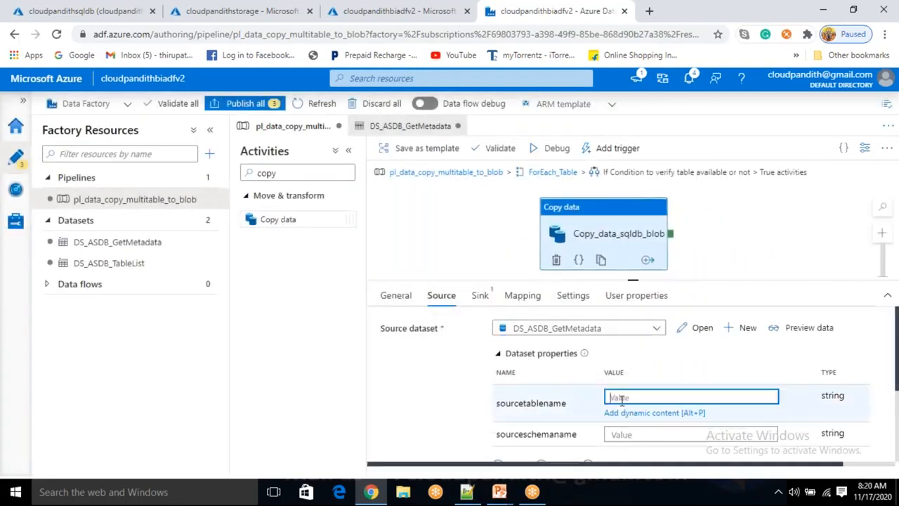
pyautogui.click(627, 415)
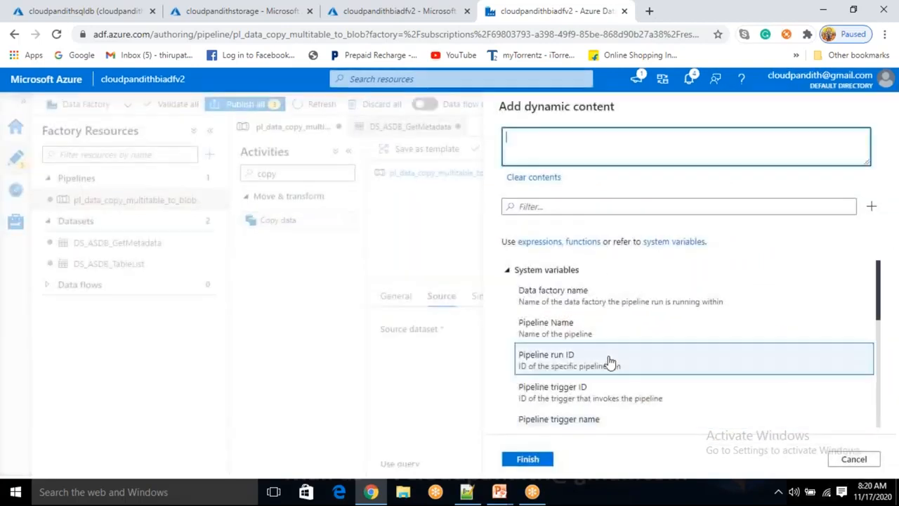
pyautogui.scroll(-10, 610, 366)
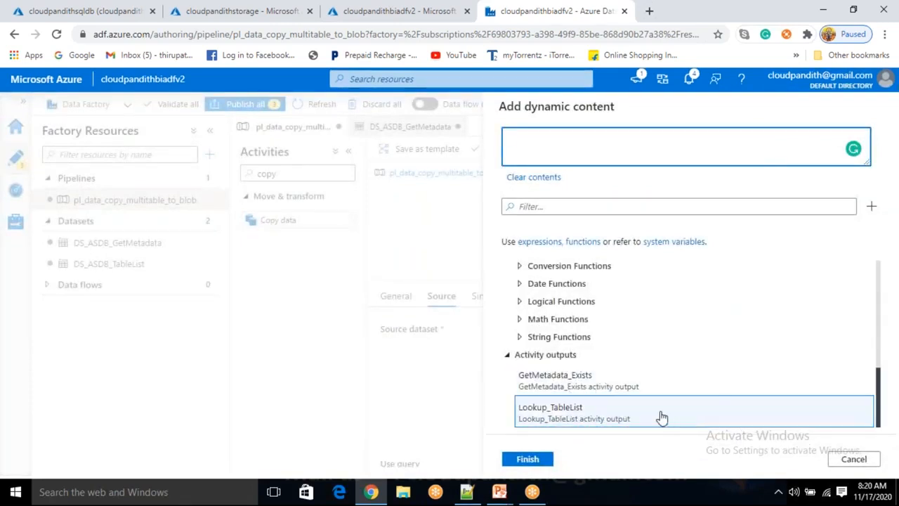
pyautogui.click(507, 356)
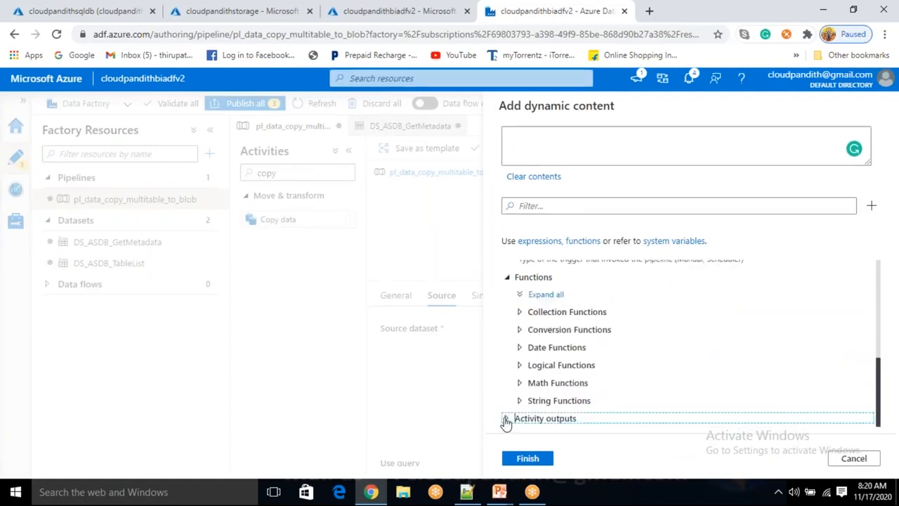
pyautogui.click(507, 418)
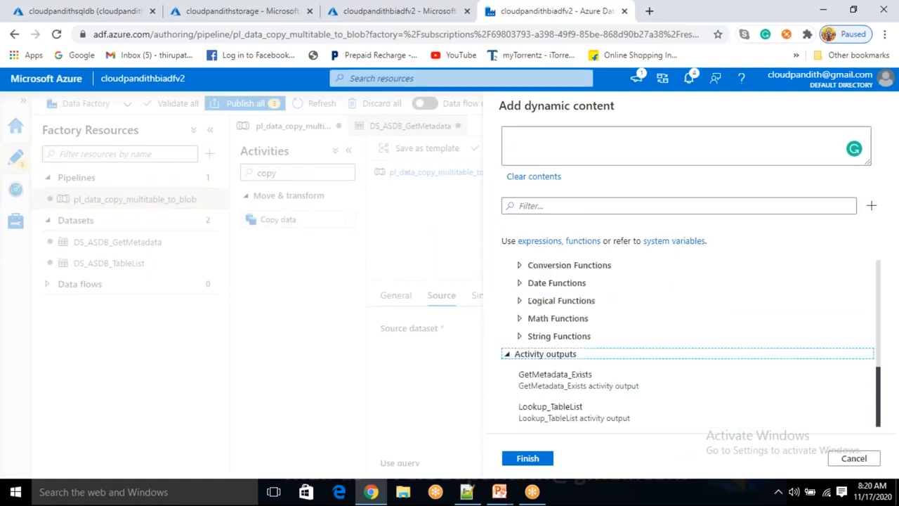
pyautogui.click(854, 459)
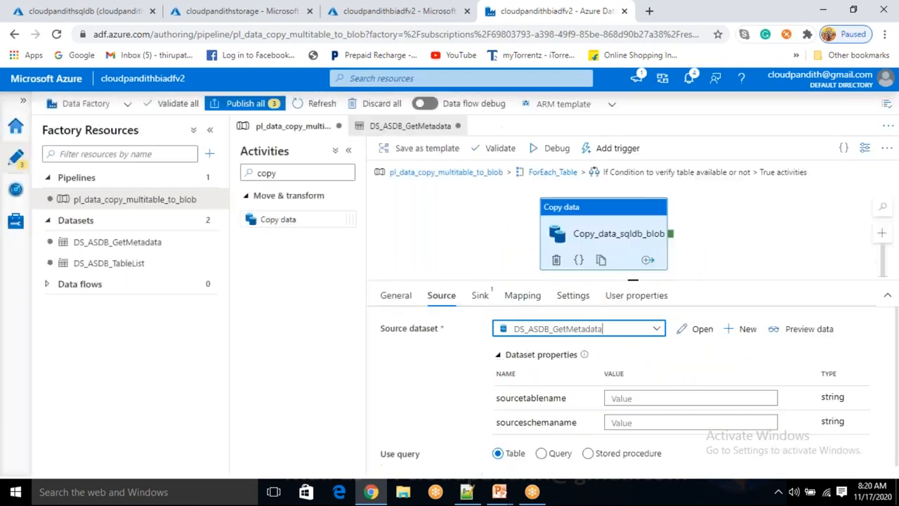
pyautogui.click(620, 398)
pyautogui.click(622, 413)
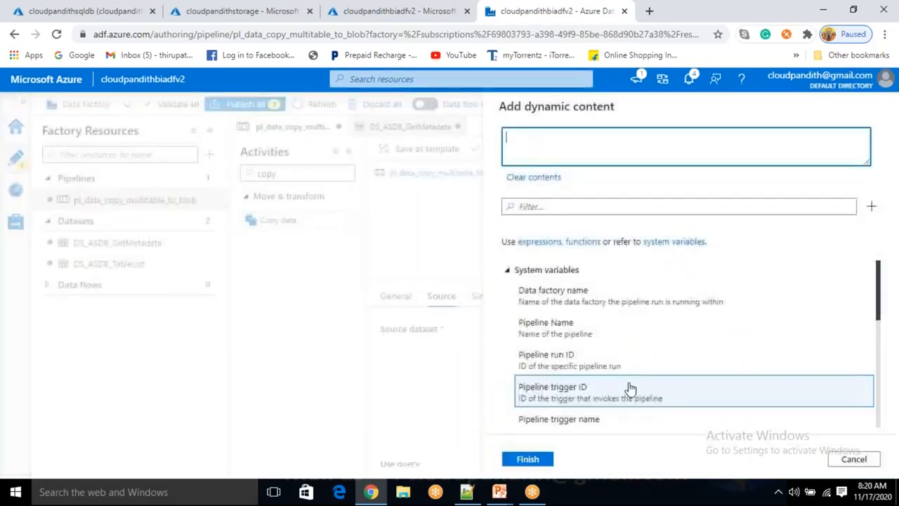
pyautogui.scroll(-5, 625, 400)
pyautogui.click(613, 385)
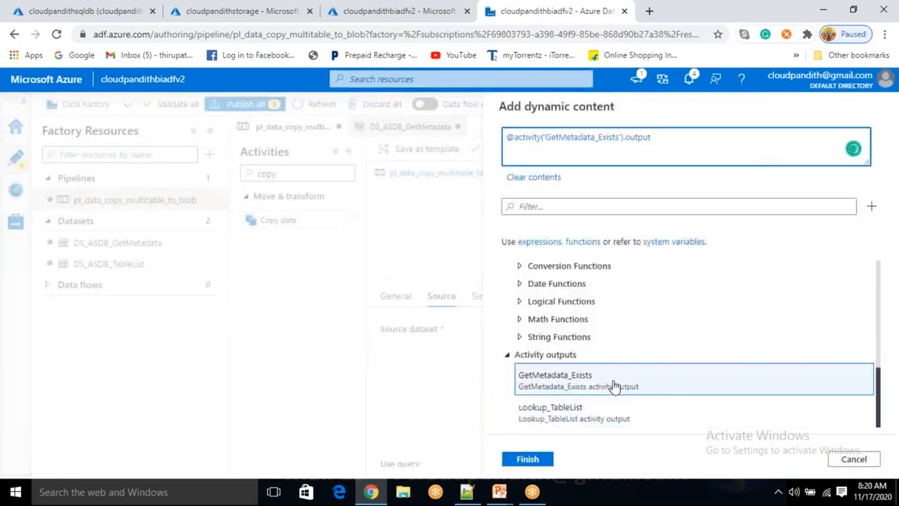
pyautogui.click(852, 463)
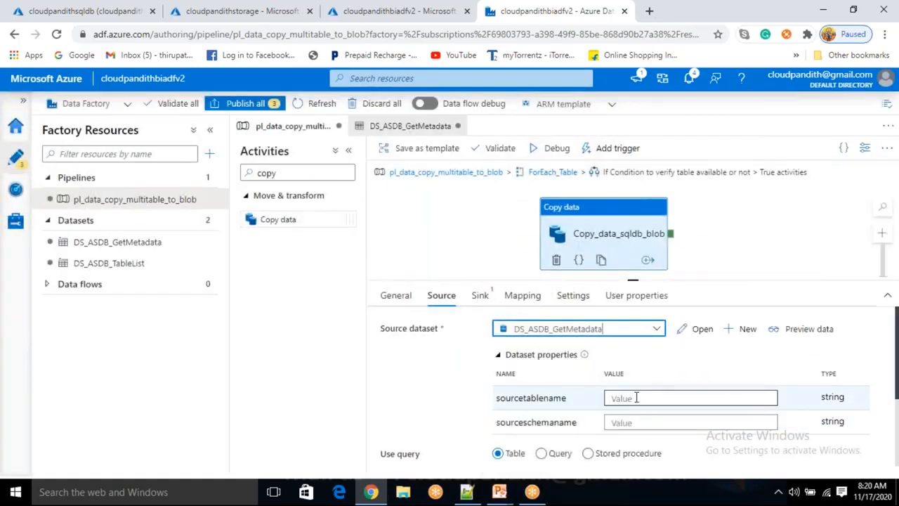
pyautogui.click(634, 397)
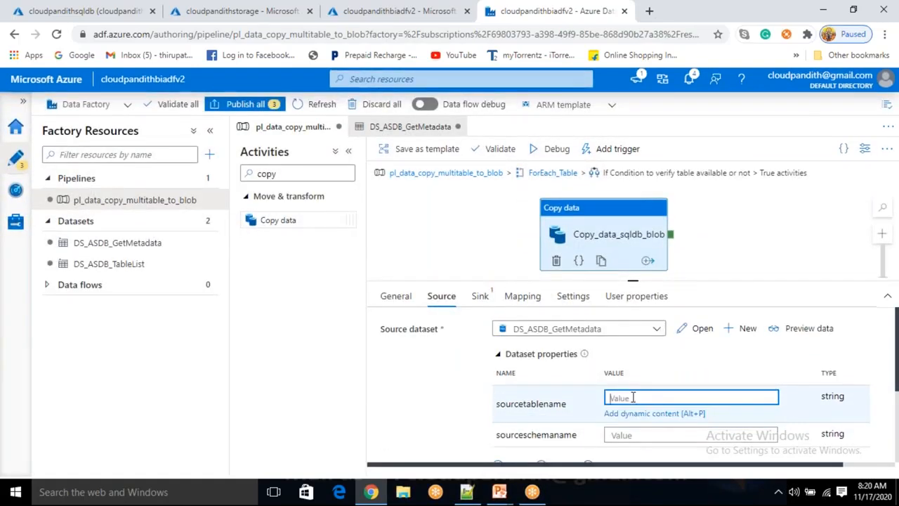
pyautogui.write('@item().')
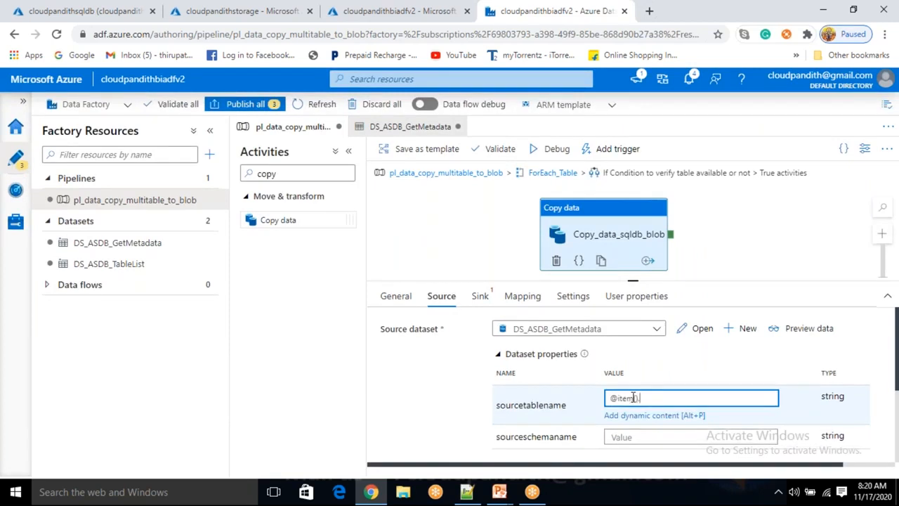
pyautogui.click(470, 493)
pyautogui.scroll(4, 243, 297)
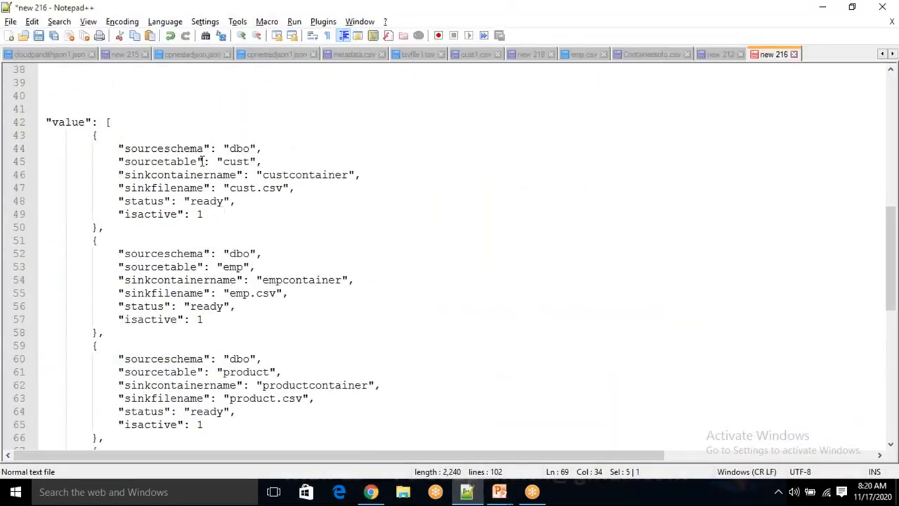
pyautogui.doubleClick(174, 163)
pyautogui.hotkey('ctrl', 'c')
pyautogui.hotkey('alt', 'Tab')
pyautogui.click(652, 399)
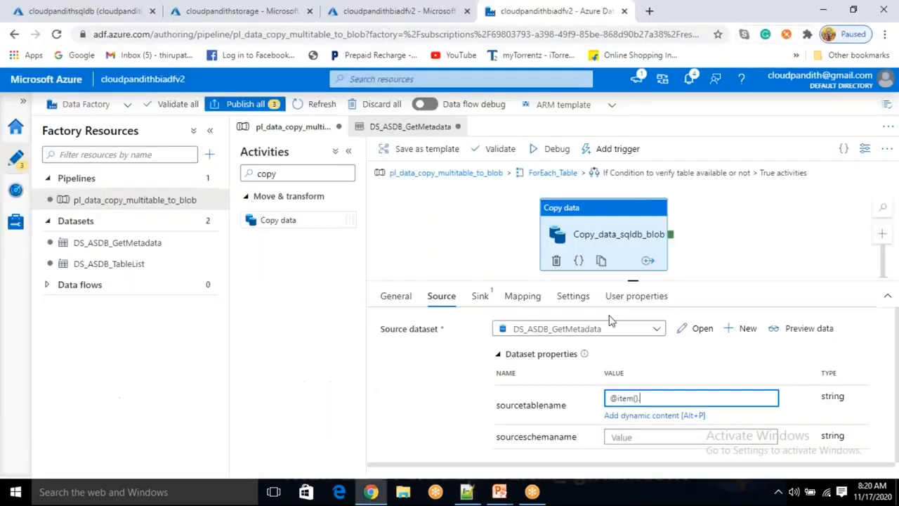
pyautogui.hotkey('ctrl', 'v')
pyautogui.click(623, 436)
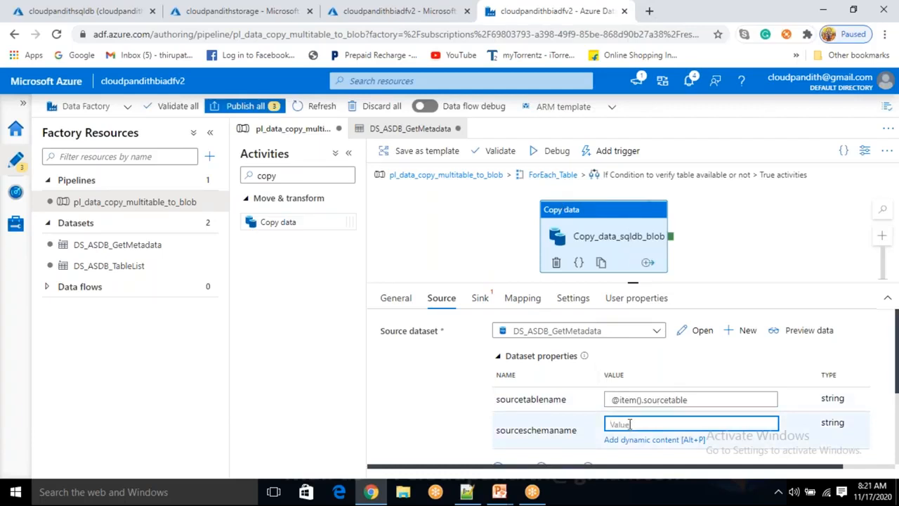
pyautogui.write('@item().')
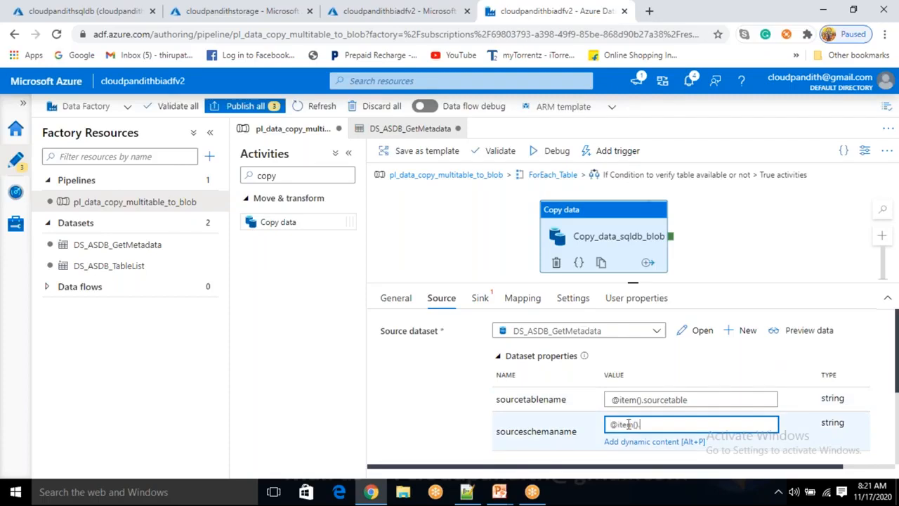
pyautogui.hotkey('alt', 'Tab')
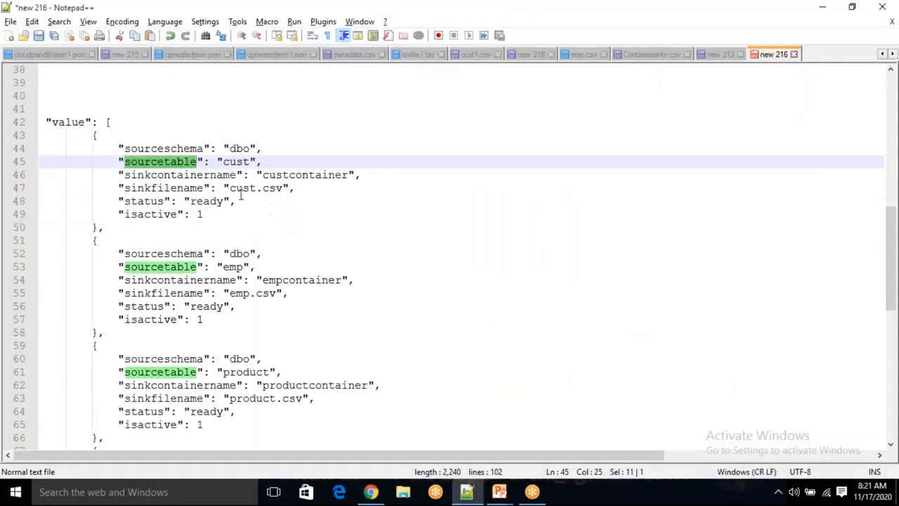
pyautogui.doubleClick(160, 150)
pyautogui.hotkey('ctrl', 'c')
pyautogui.hotkey('alt', 'Tab')
pyautogui.write('().')
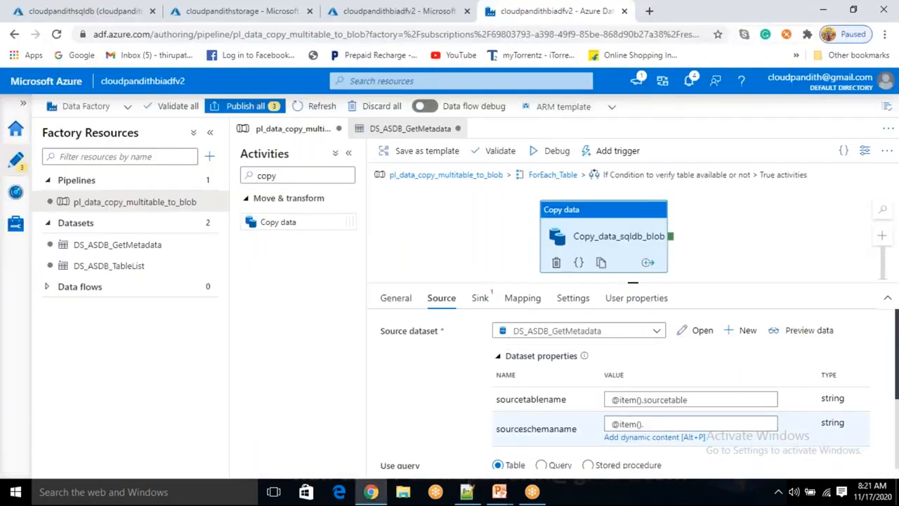
pyautogui.click(649, 423)
pyautogui.hotkey('ctrl', 'v')
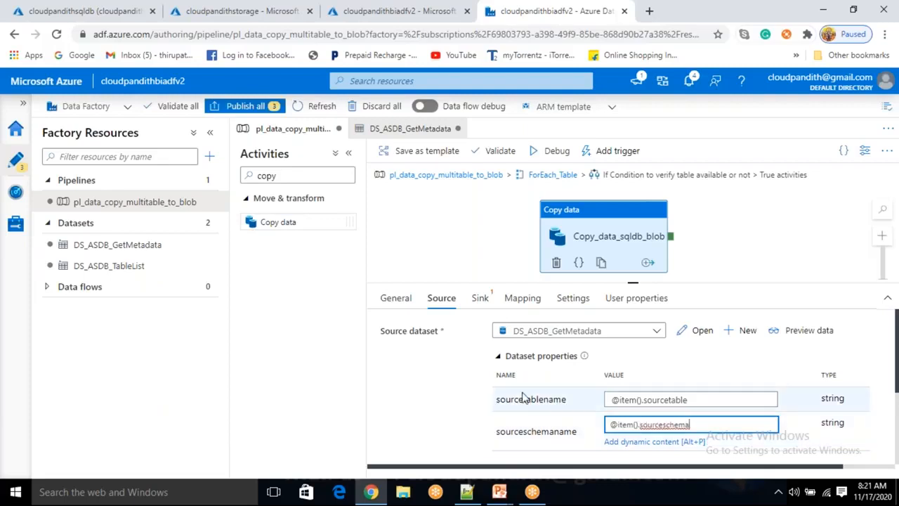
pyautogui.click(444, 392)
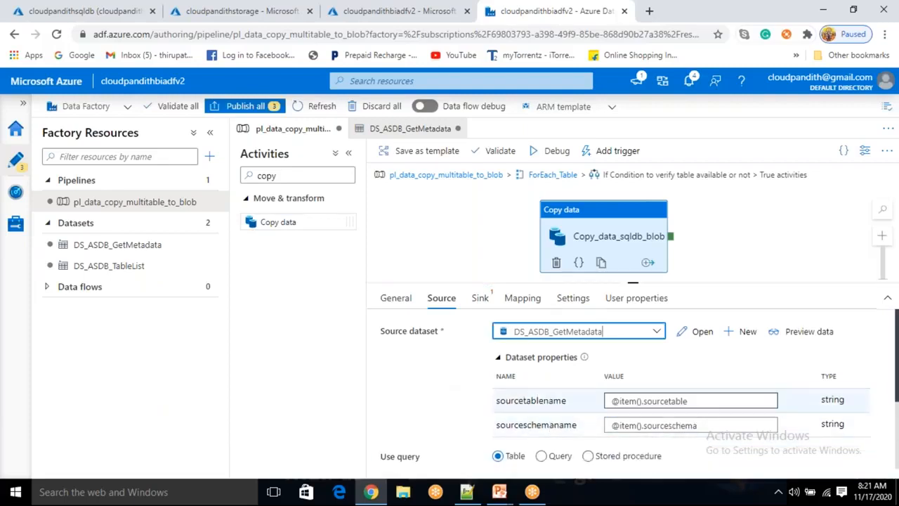
# - Start a new sink dataset for the copy activity using Azure Blob Storage and the DelimitedText format
pyautogui.click(480, 299)
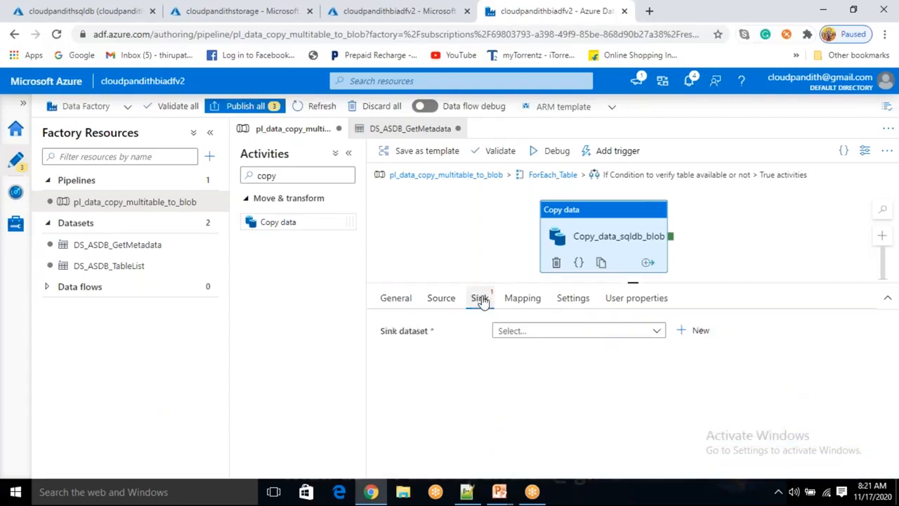
pyautogui.click(702, 331)
pyautogui.click(573, 297)
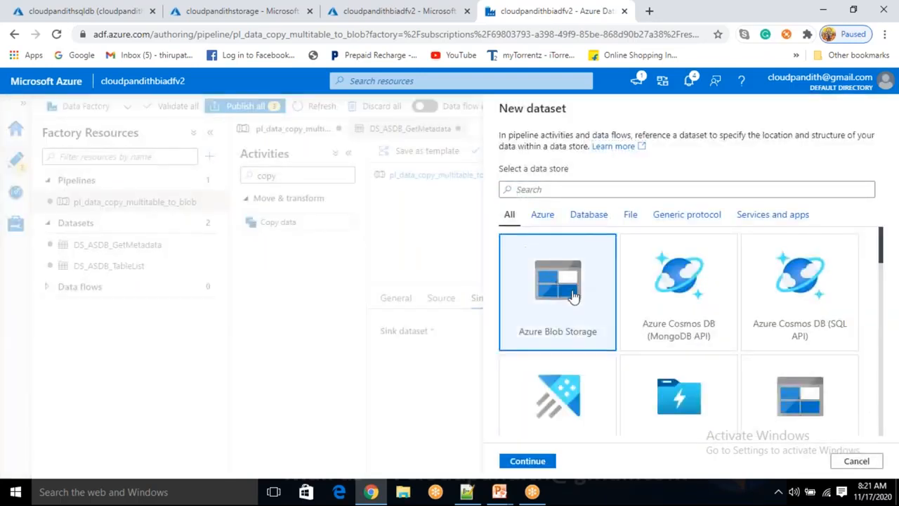
pyautogui.click(529, 461)
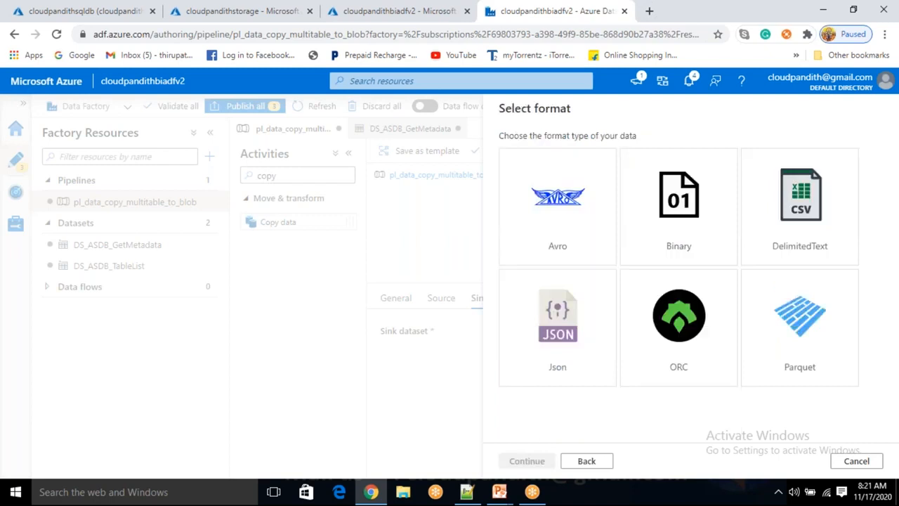
pyautogui.click(793, 195)
pyautogui.click(528, 463)
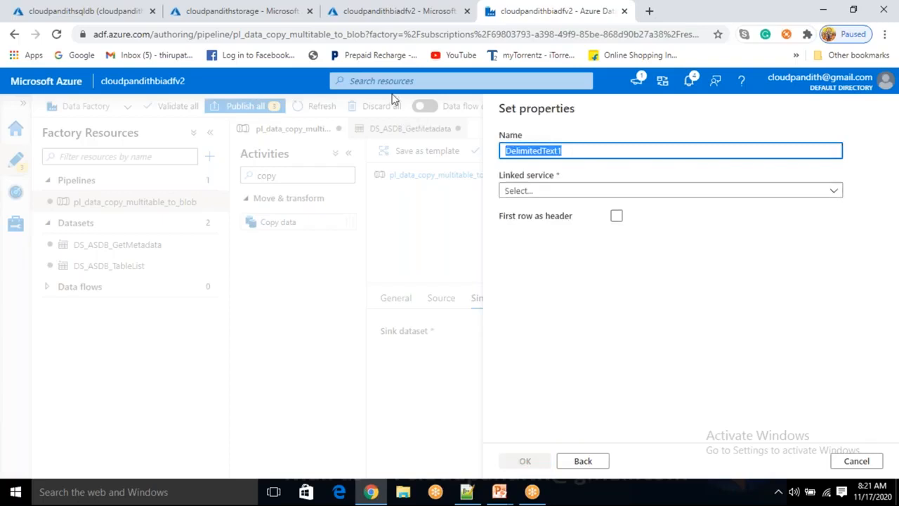
# - Create the sink dataset as DS_ABS_Sink with linked service LS_ABS, first row as header and an empty file path
pyautogui.press('BackSpace')
pyautogui.write('DS_ABS_Sink')
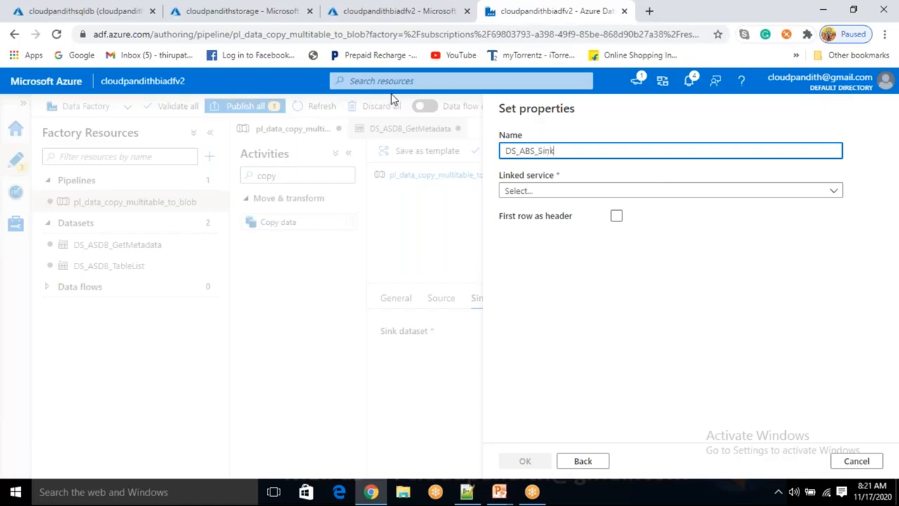
pyautogui.click(594, 191)
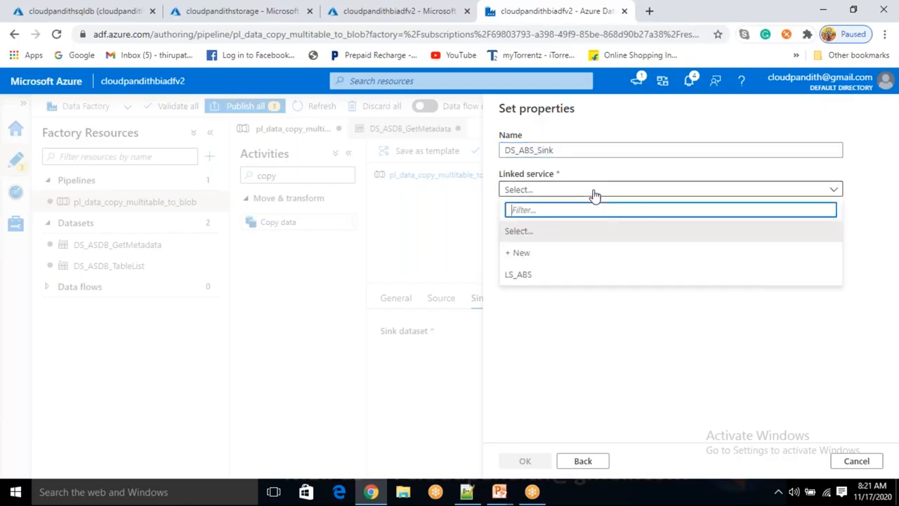
pyautogui.click(519, 277)
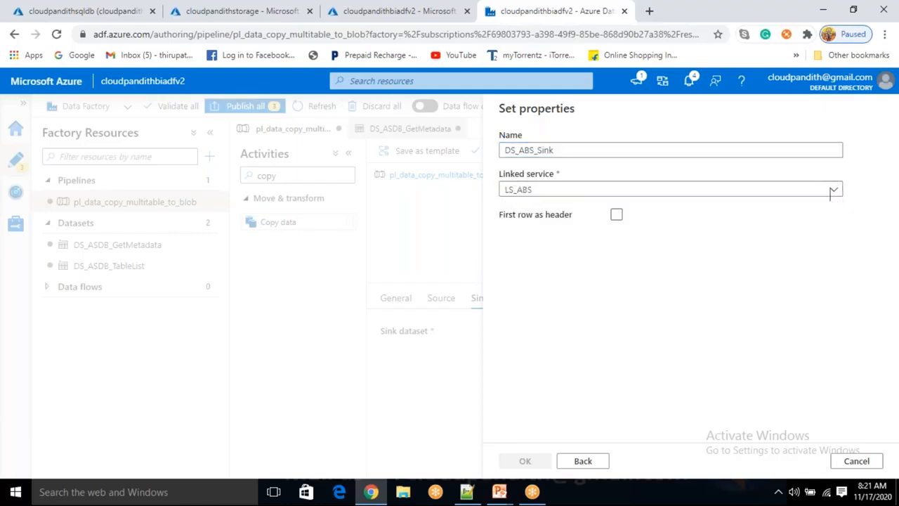
pyautogui.click(580, 227)
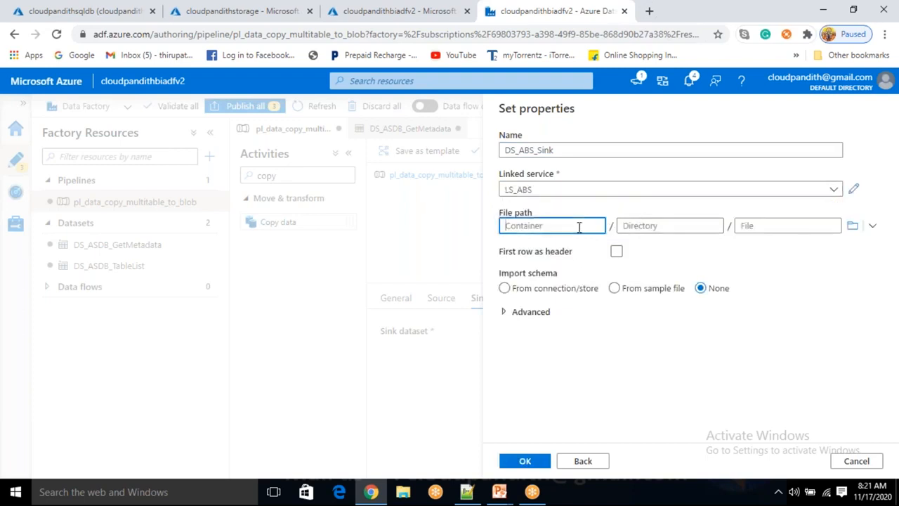
pyautogui.click(757, 226)
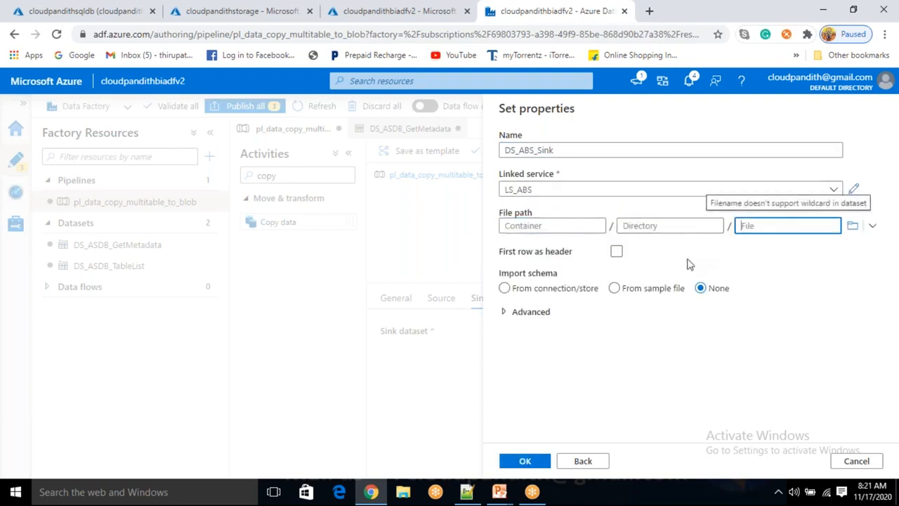
pyautogui.click(617, 252)
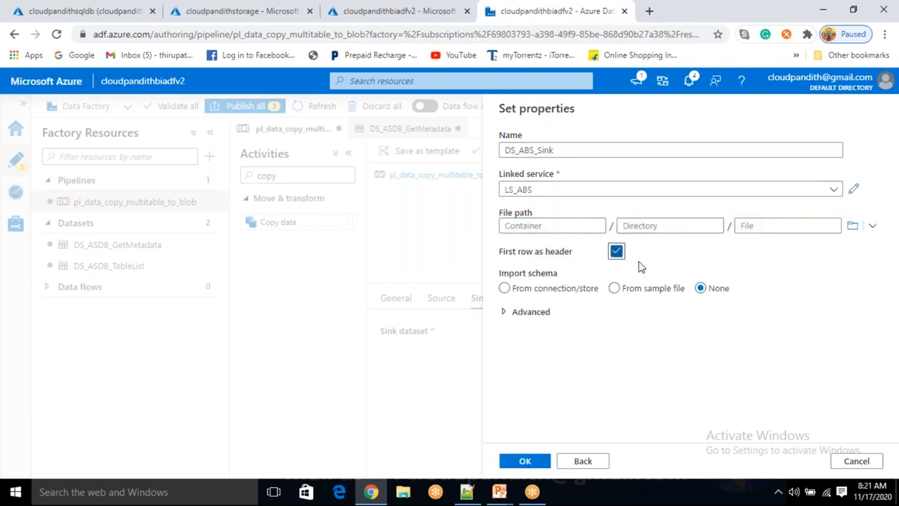
pyautogui.click(546, 221)
pyautogui.click(775, 226)
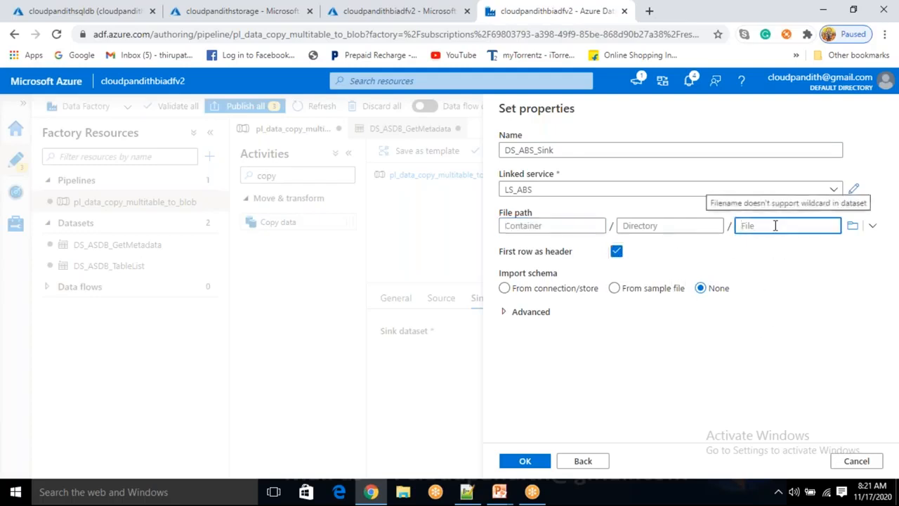
pyautogui.click(532, 464)
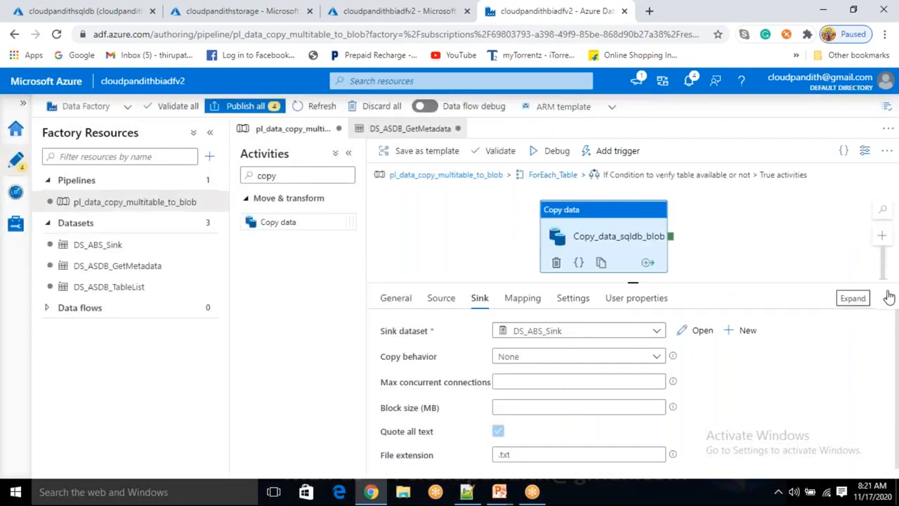
# - Set the copy activity's sink file extension to .csv
pyautogui.scroll(-1, 544, 414)
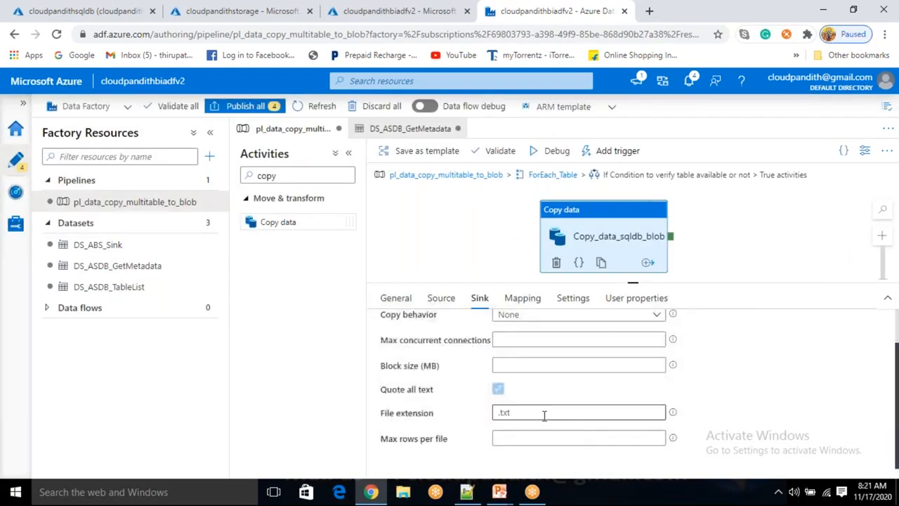
pyautogui.click(542, 413)
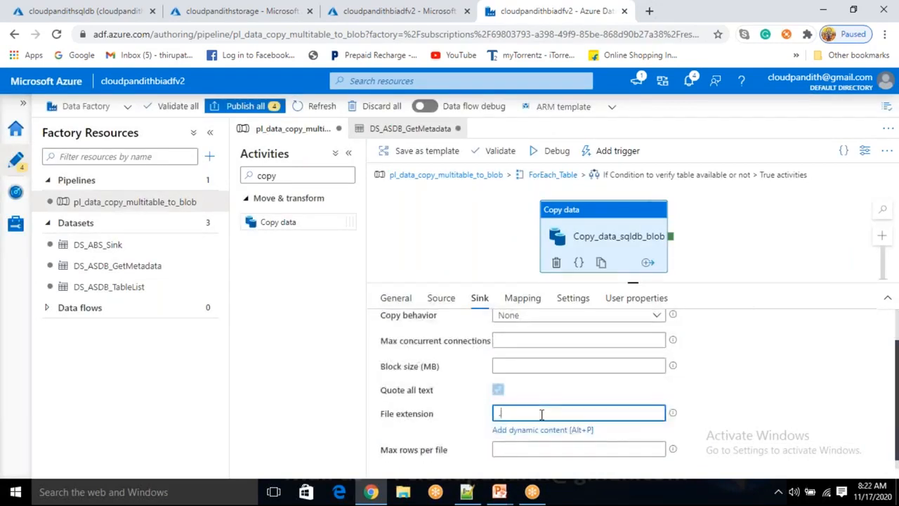
pyautogui.scroll(1, 749, 420)
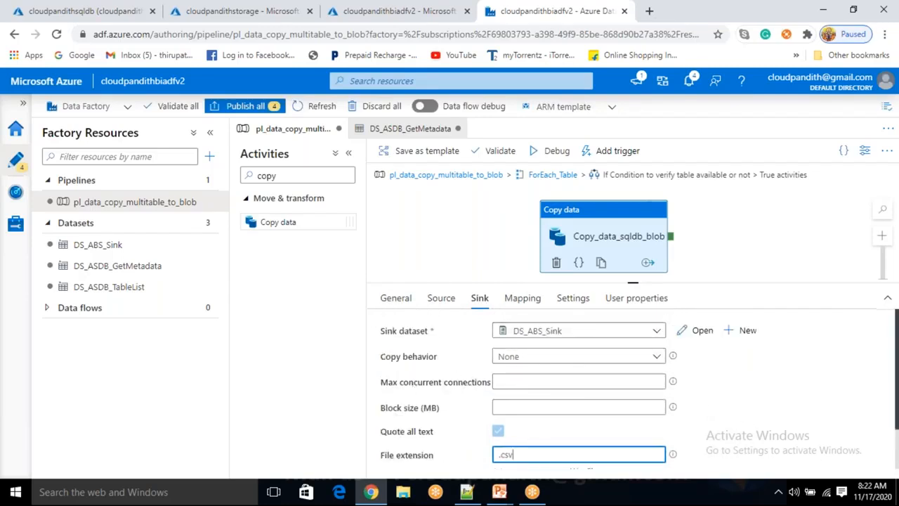
# - Add two string parameters, sinkcontainername and sinkfilename, to the DS_ABS_Sink dataset
pyautogui.click(97, 249)
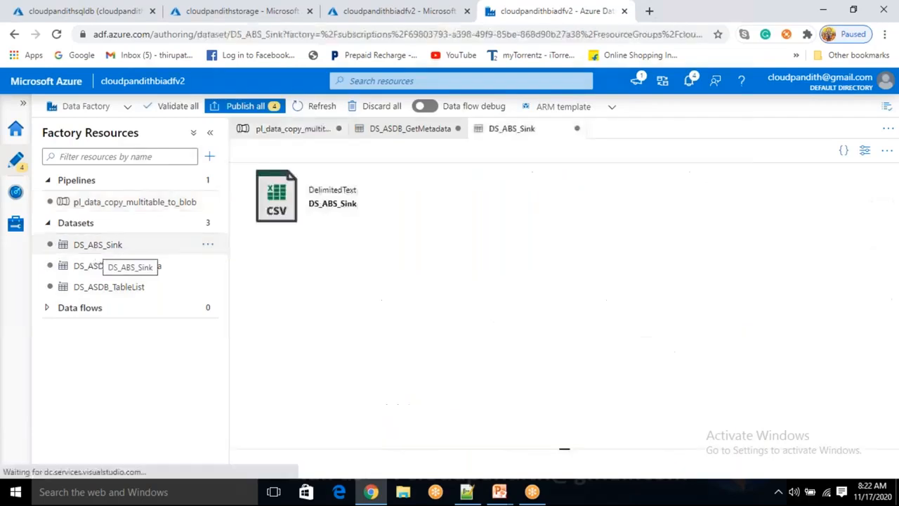
pyautogui.click(377, 181)
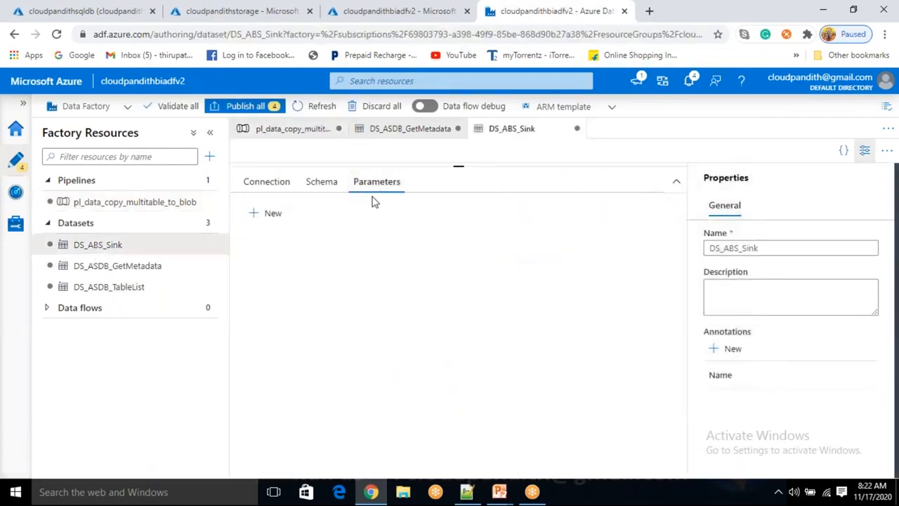
pyautogui.click(269, 213)
pyautogui.click(291, 265)
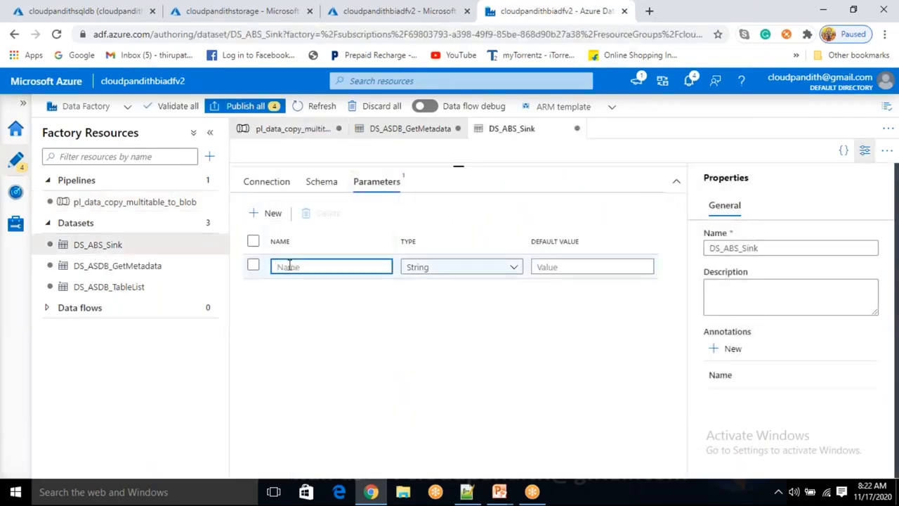
pyautogui.write('s')
pyautogui.press('BackSpace')
pyautogui.write('sinkcontainername')
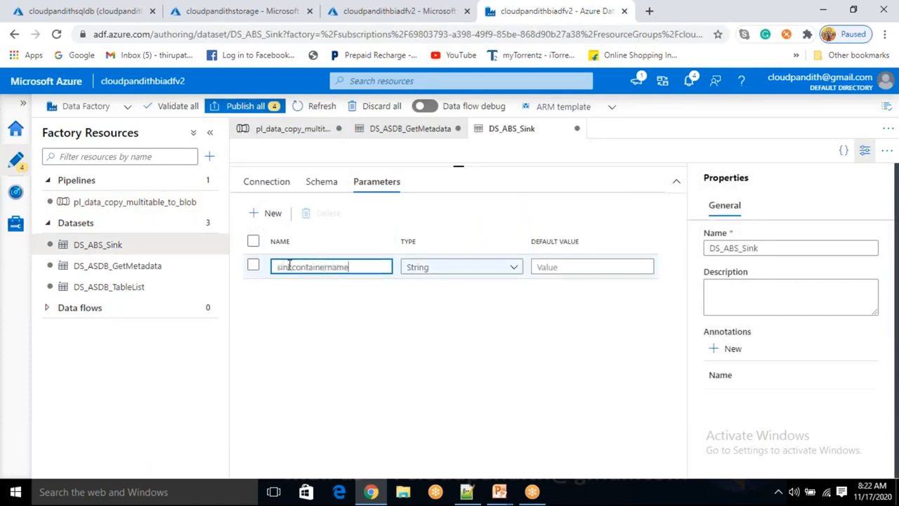
pyautogui.click(272, 213)
pyautogui.write('sn')
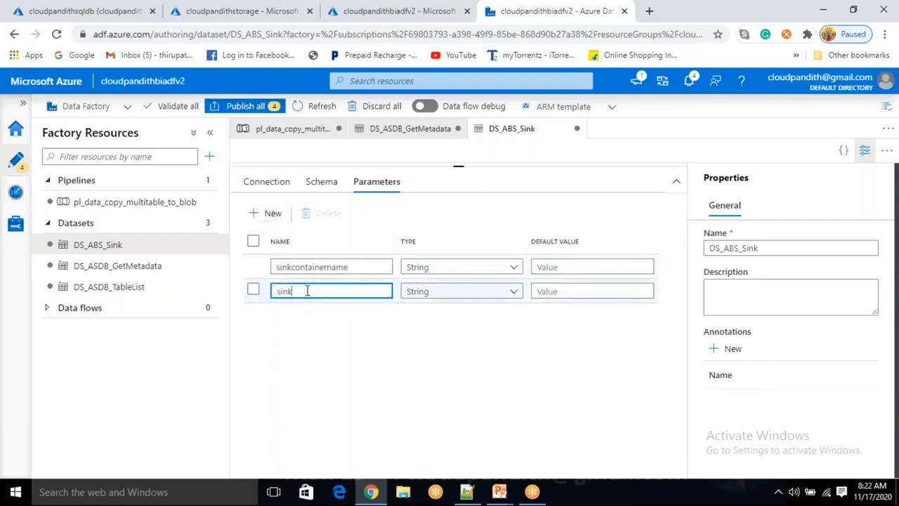
pyautogui.write('nkfilenam')
pyautogui.click(265, 181)
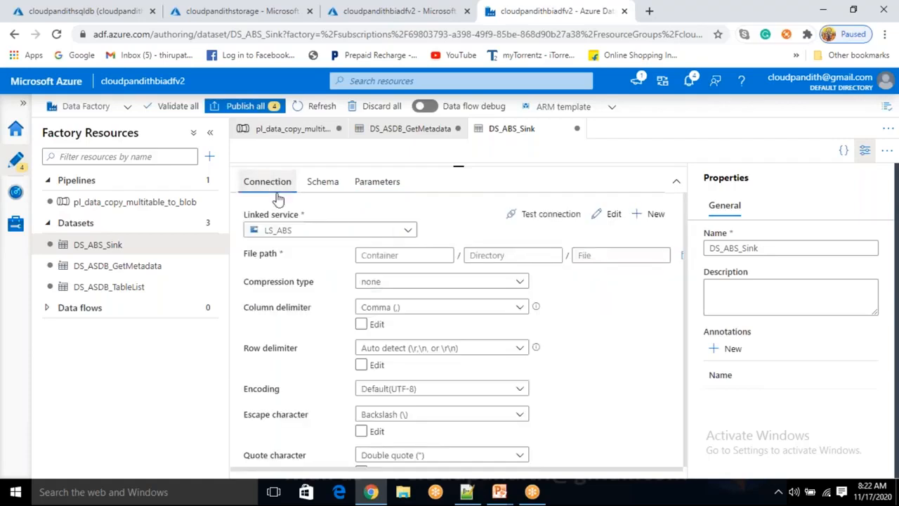
pyautogui.click(394, 255)
pyautogui.click(388, 277)
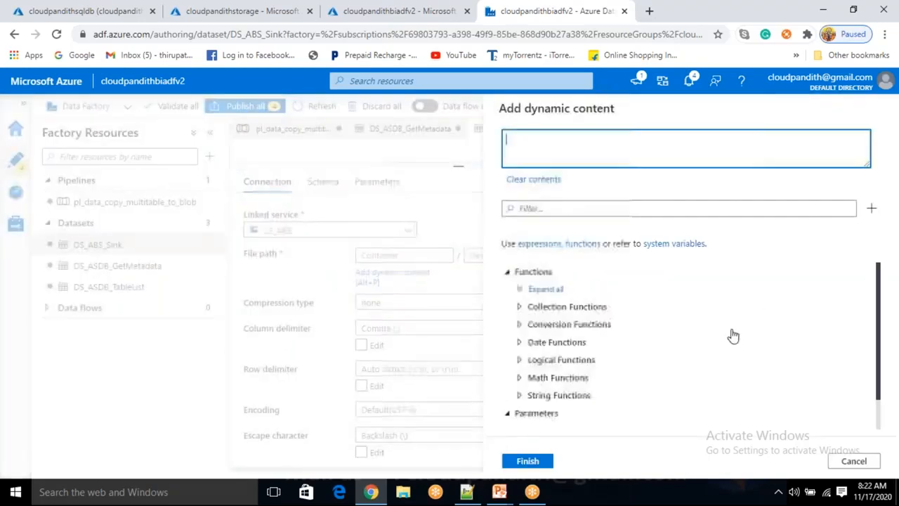
pyautogui.click(568, 403)
pyautogui.click(534, 469)
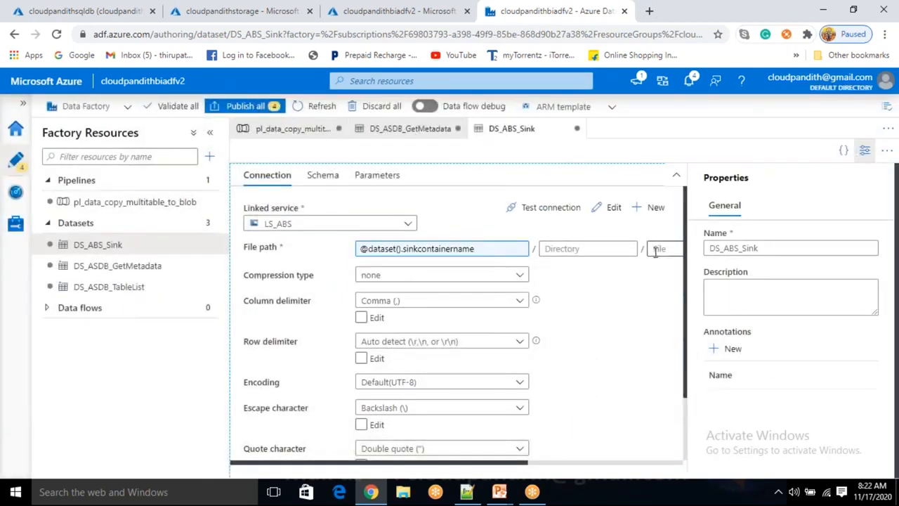
# - Set the file in DS_ABS_Sink's file path to the sinkfilename parameter and return to the pl_data_copy_multitable_to_blob pipeline
pyautogui.click(655, 251)
pyautogui.click(665, 270)
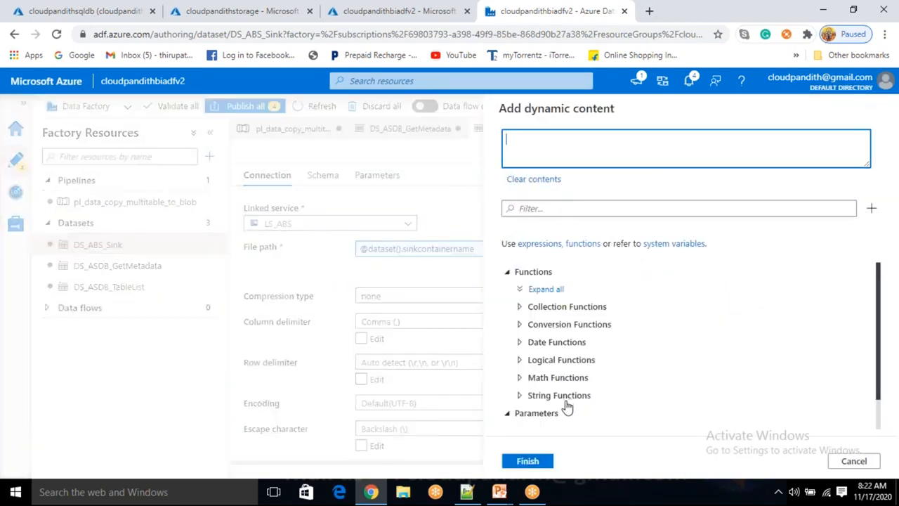
pyautogui.scroll(-1, 567, 408)
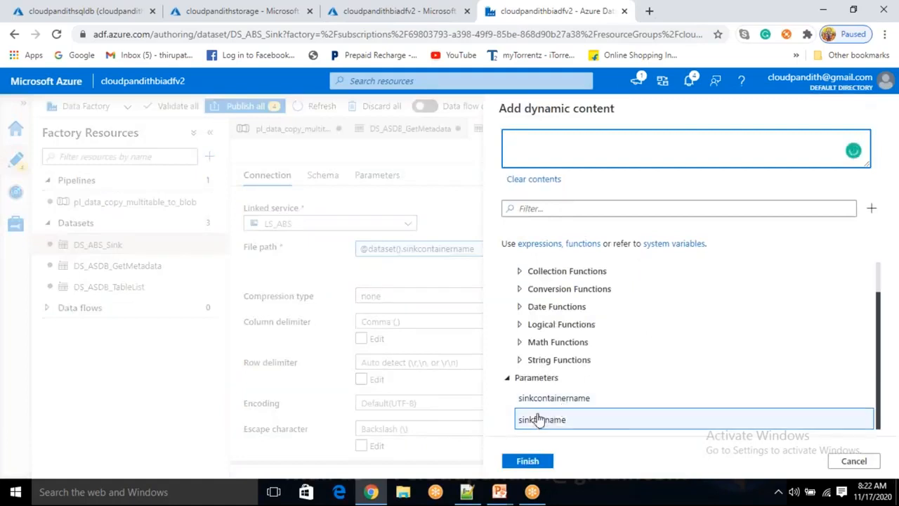
pyautogui.click(540, 421)
pyautogui.click(531, 462)
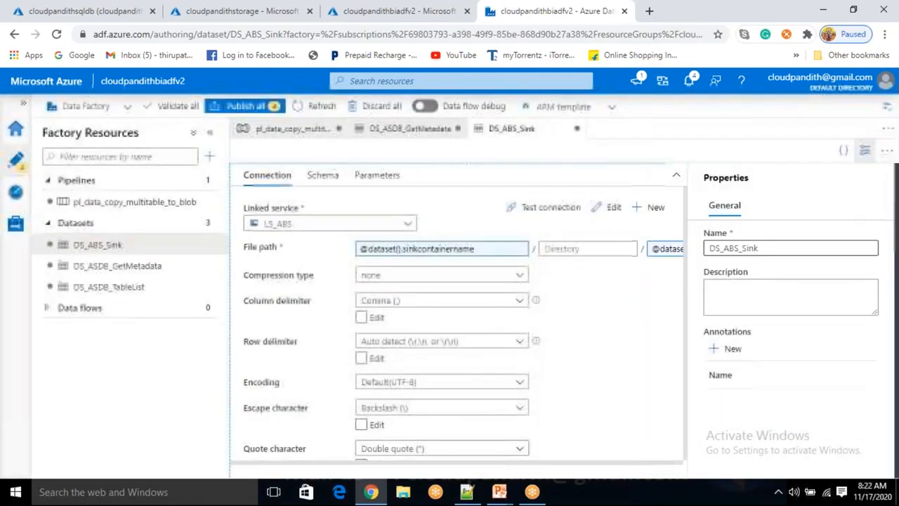
pyautogui.click(142, 202)
pyautogui.click(619, 399)
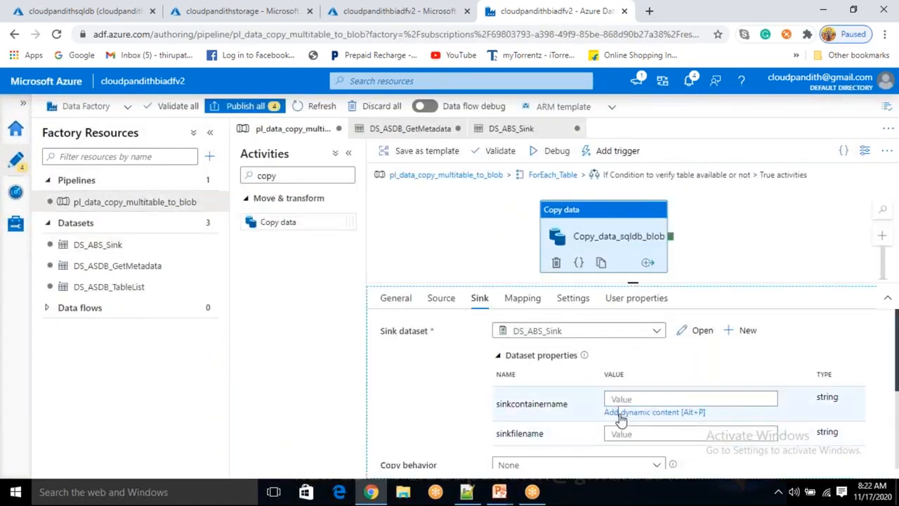
pyautogui.click(620, 413)
pyautogui.scroll(-5, 622, 425)
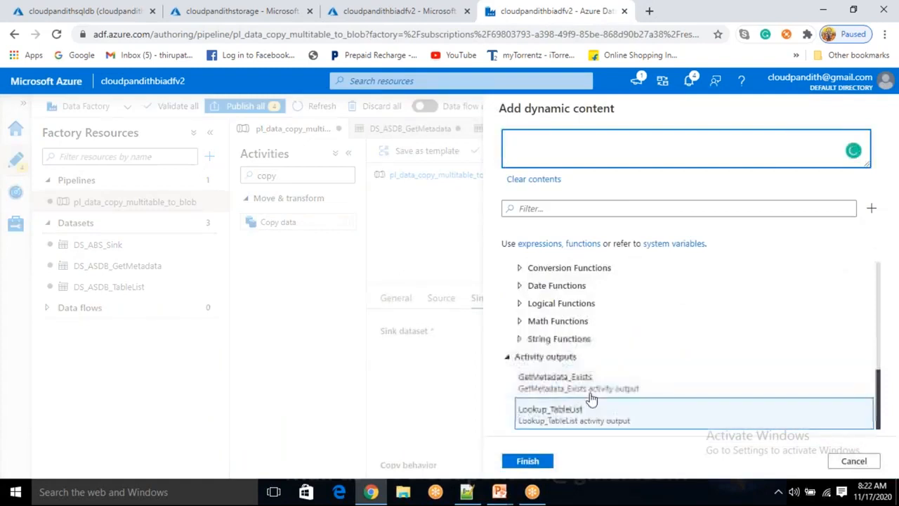
pyautogui.click(855, 461)
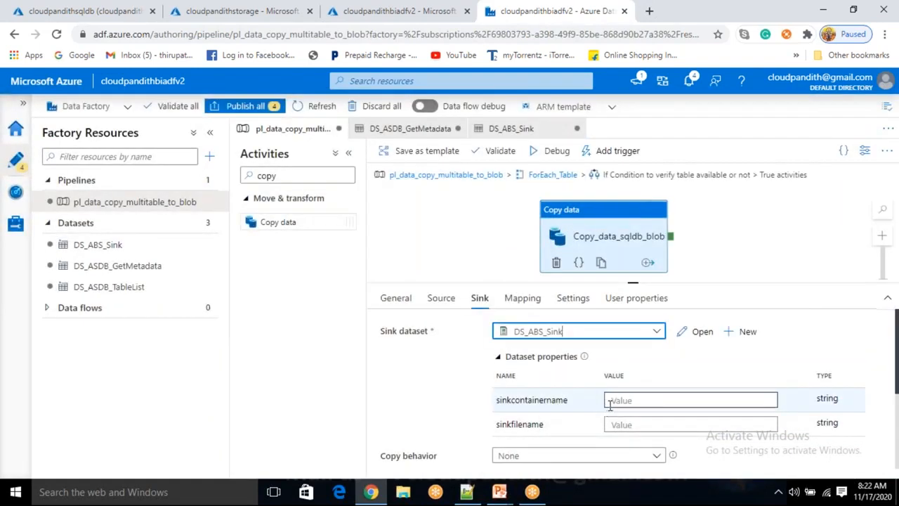
pyautogui.click(609, 401)
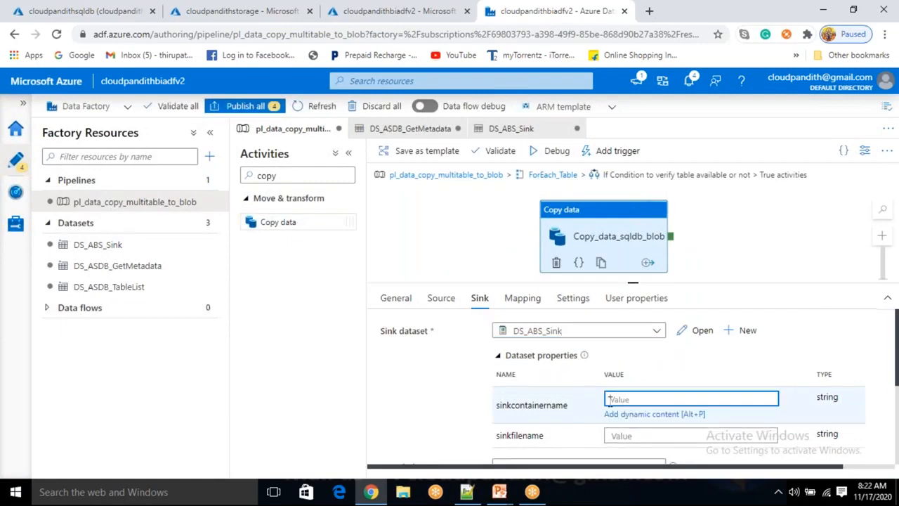
pyautogui.write('@item()')
pyautogui.hotkey('alt', 'Tab')
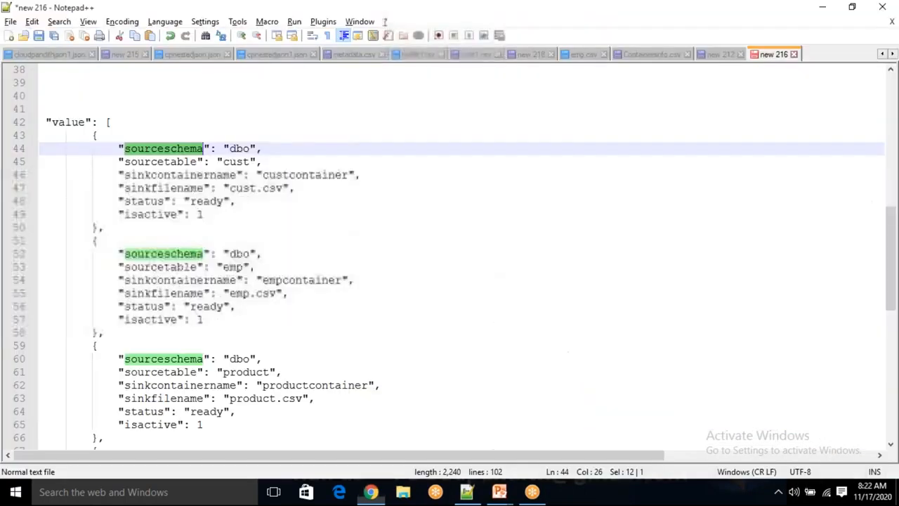
pyautogui.doubleClick(174, 175)
pyautogui.hotkey('ctrl', 'c')
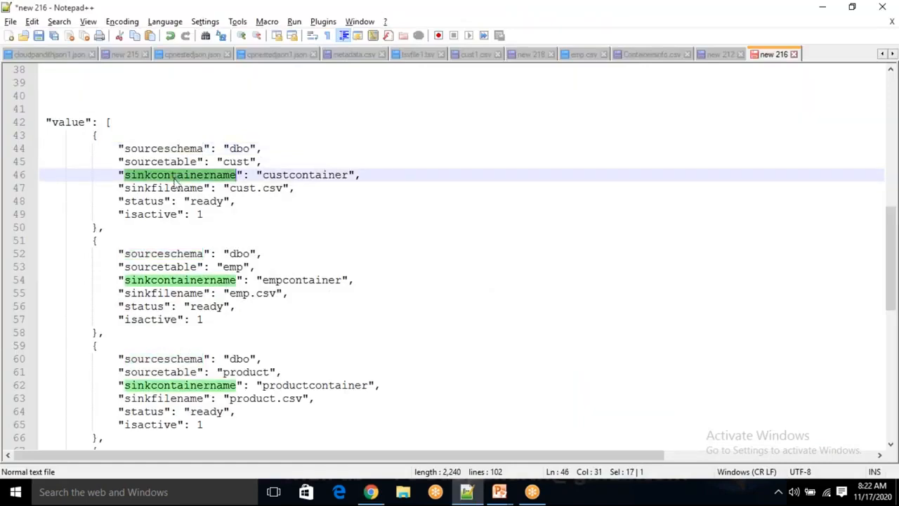
pyautogui.hotkey('alt', 'Tab')
pyautogui.click(659, 402)
pyautogui.write('.')
pyautogui.hotkey('ctrl', 'v')
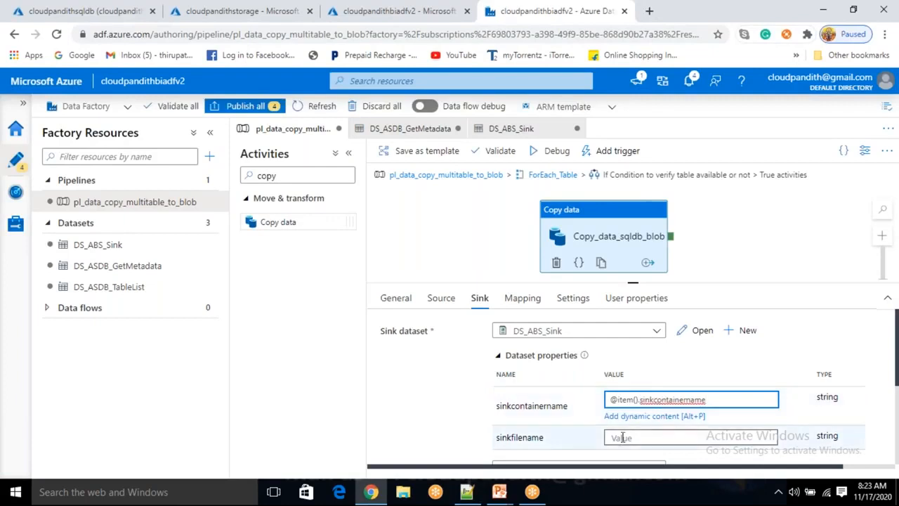
pyautogui.click(620, 438)
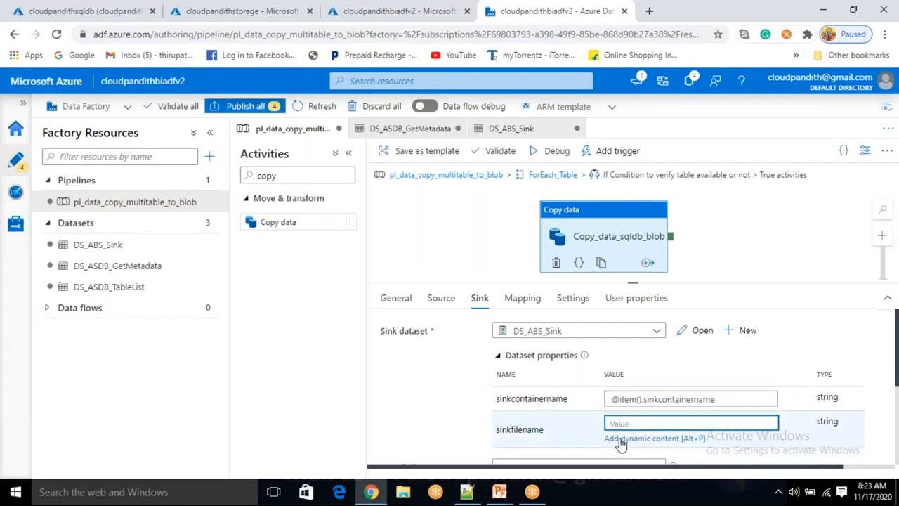
pyautogui.hotkey('alt', 'Tab')
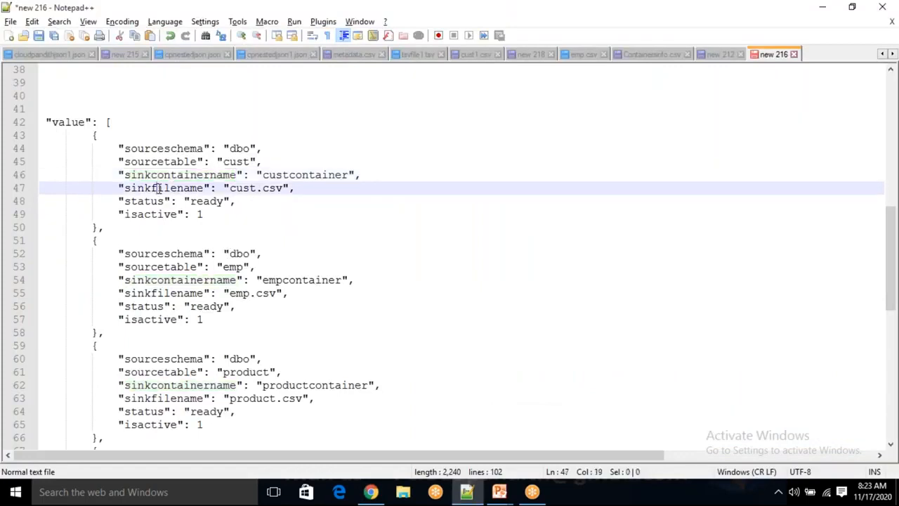
pyautogui.doubleClick(159, 188)
pyautogui.hotkey('ctrl', 'c')
pyautogui.hotkey('alt', 'Tab')
pyautogui.click(647, 425)
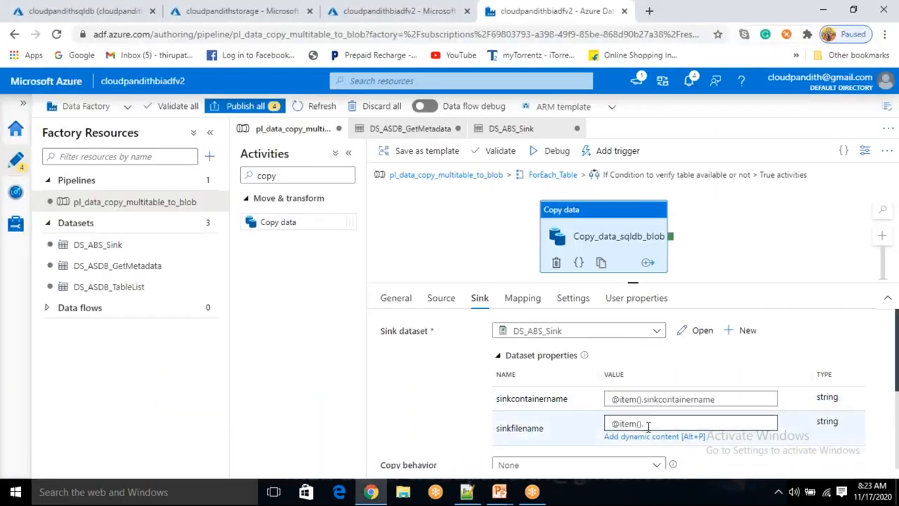
pyautogui.hotkey('ctrl', 'v')
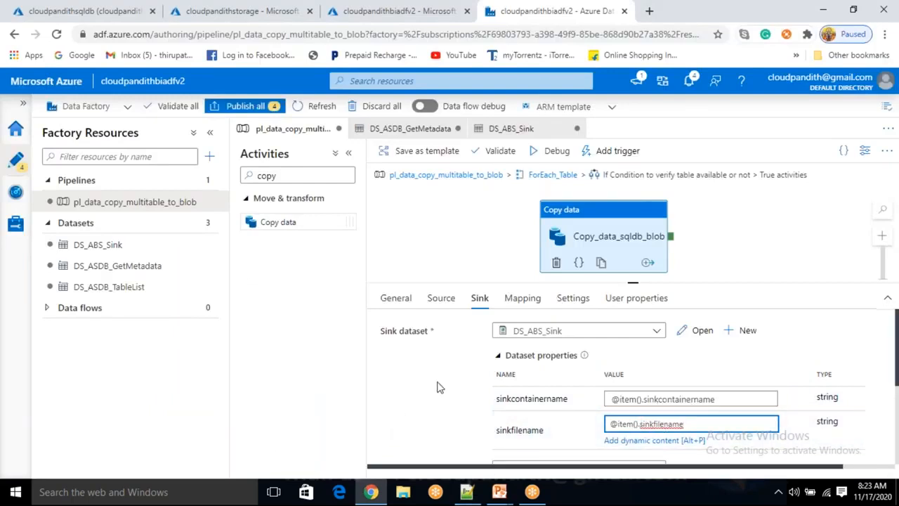
pyautogui.moveTo(638, 293); pyautogui.dragTo(634, 302)
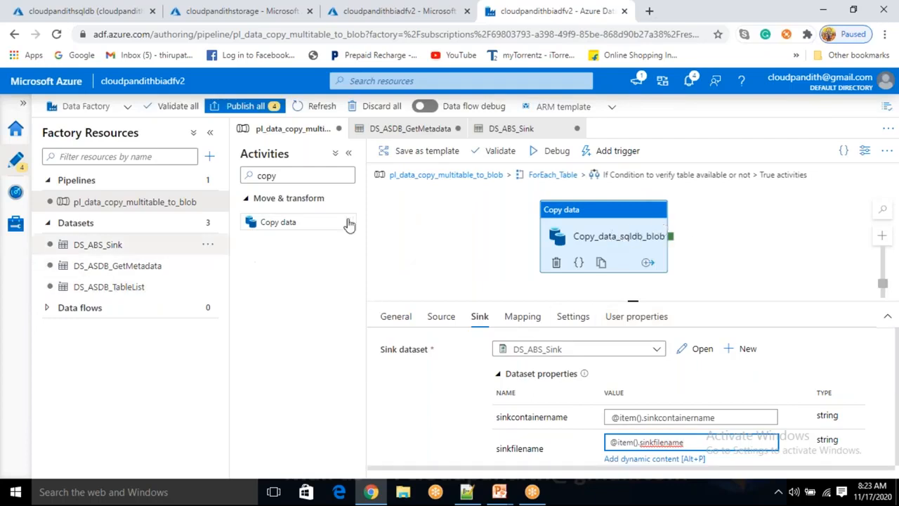
# - Add a Wait activity to the False activities of the If Condition inside ForEach_Table
pyautogui.doubleClick(267, 176)
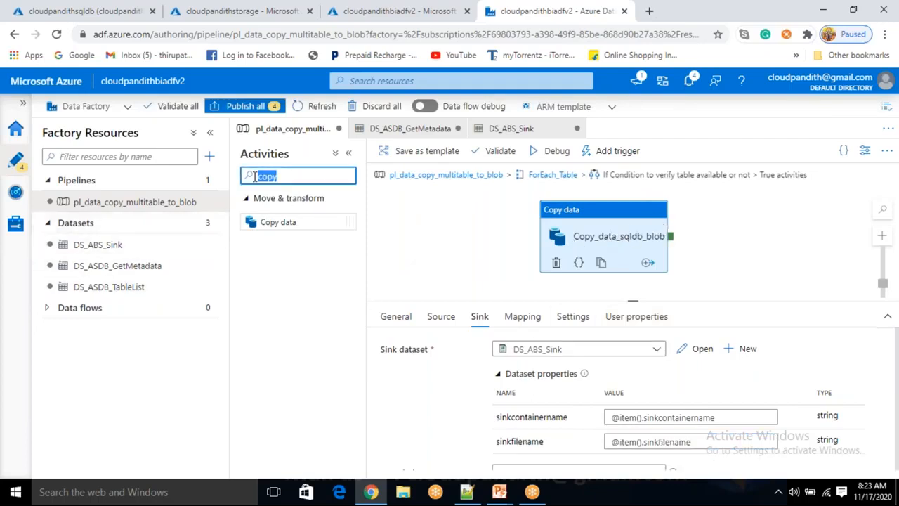
pyautogui.press('BackSpace')
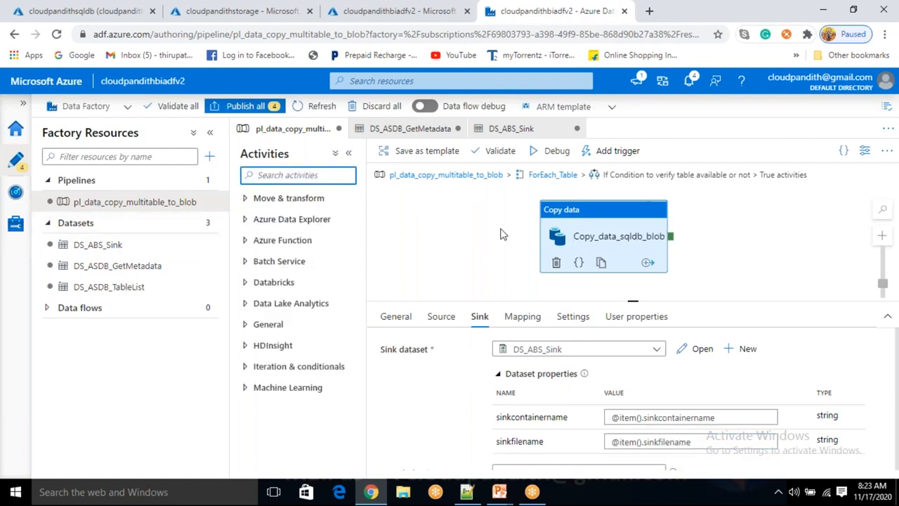
pyautogui.click(417, 177)
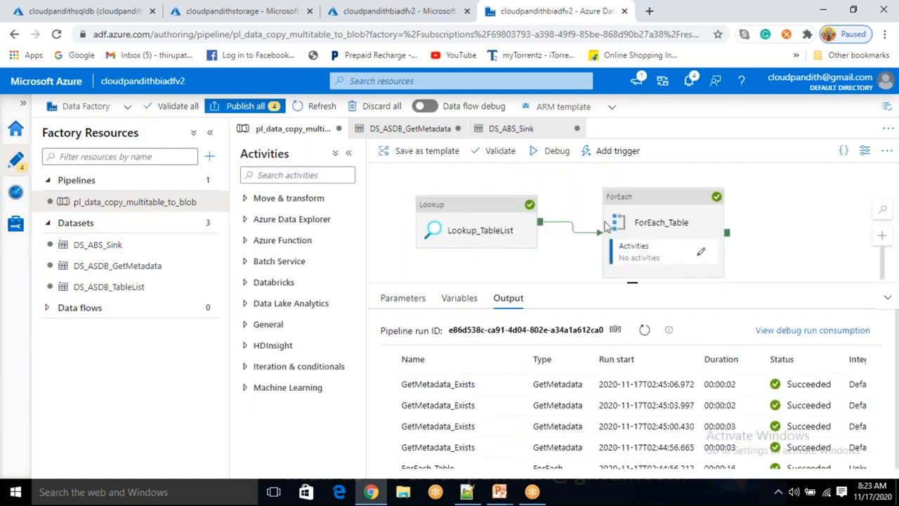
pyautogui.click(703, 253)
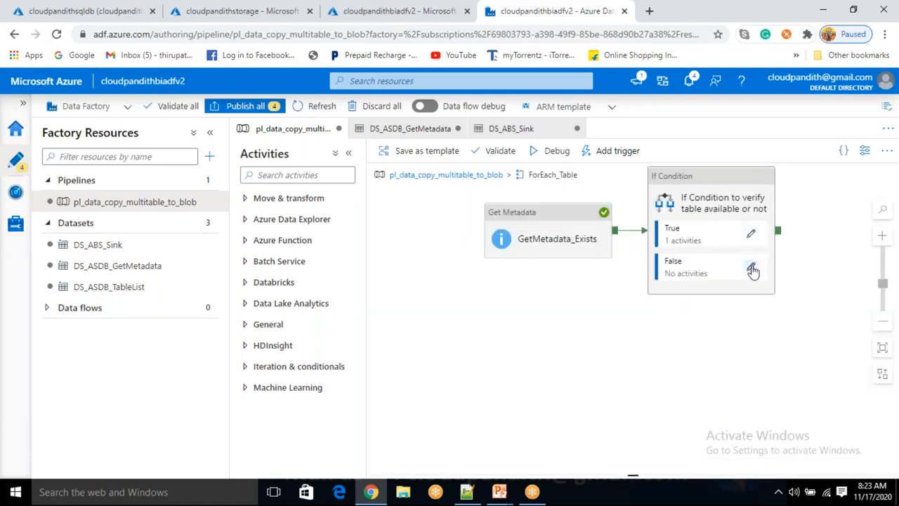
pyautogui.click(752, 270)
pyautogui.click(279, 177)
pyautogui.write('wait')
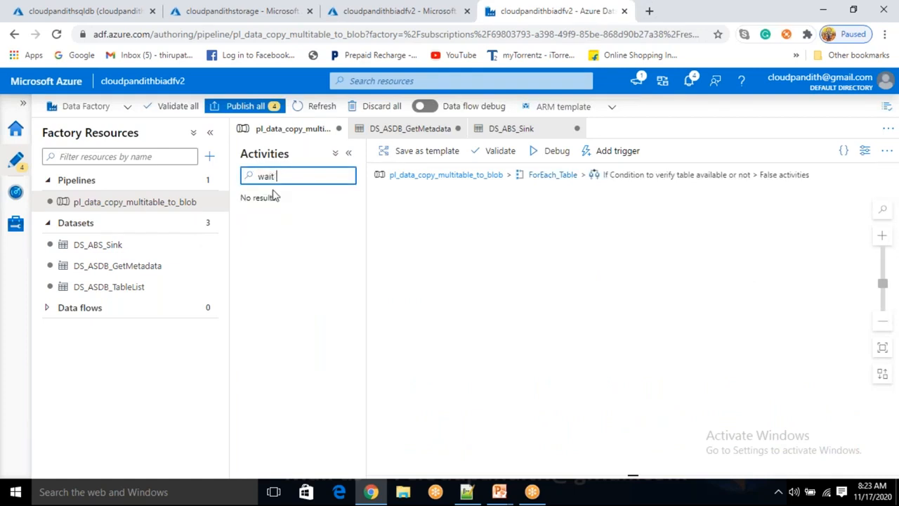
pyautogui.press('BackSpace')
pyautogui.moveTo(285, 225); pyautogui.dragTo(632, 267)
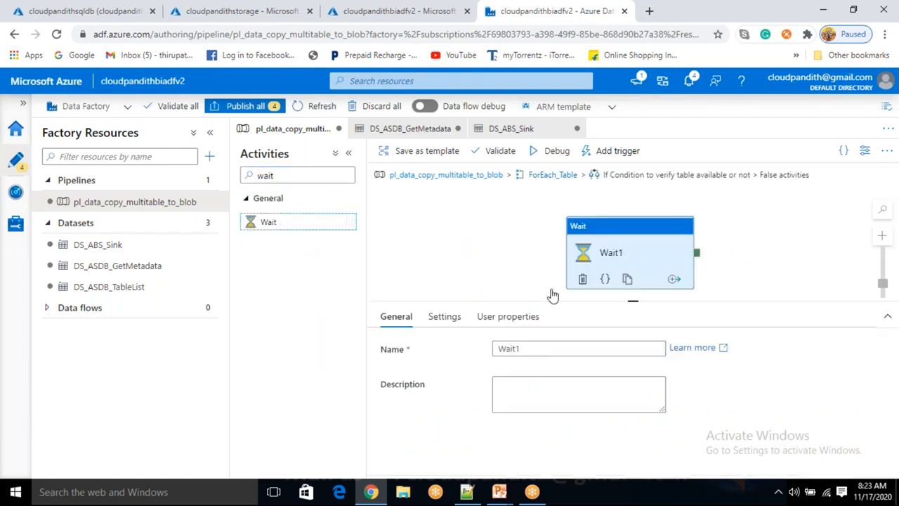
# - Set the Wait activity's wait time to 15 seconds, clear the activity search and return to the pipeline's top level
pyautogui.click(441, 317)
pyautogui.click(522, 351)
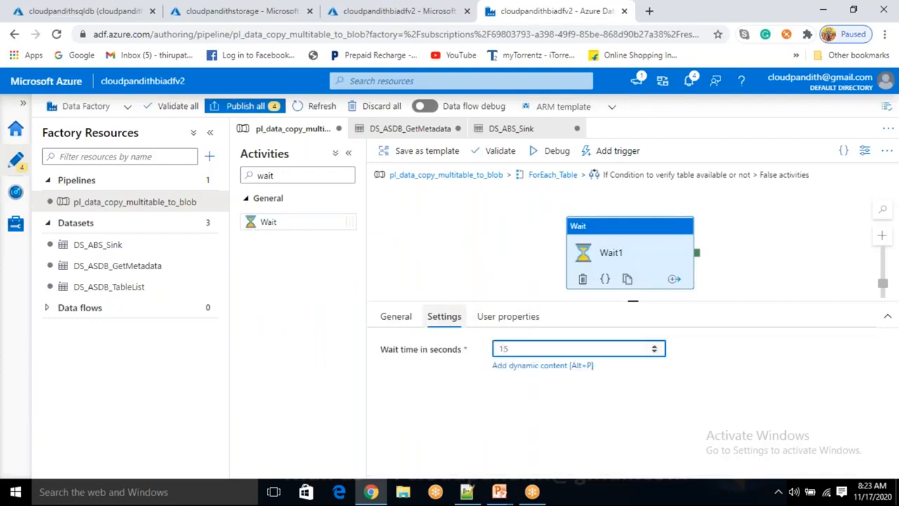
pyautogui.doubleClick(300, 175)
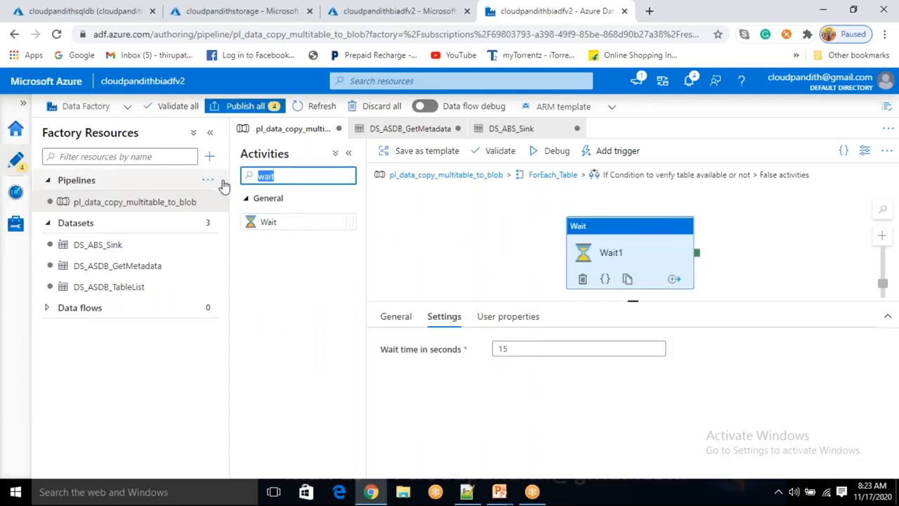
pyautogui.click(352, 175)
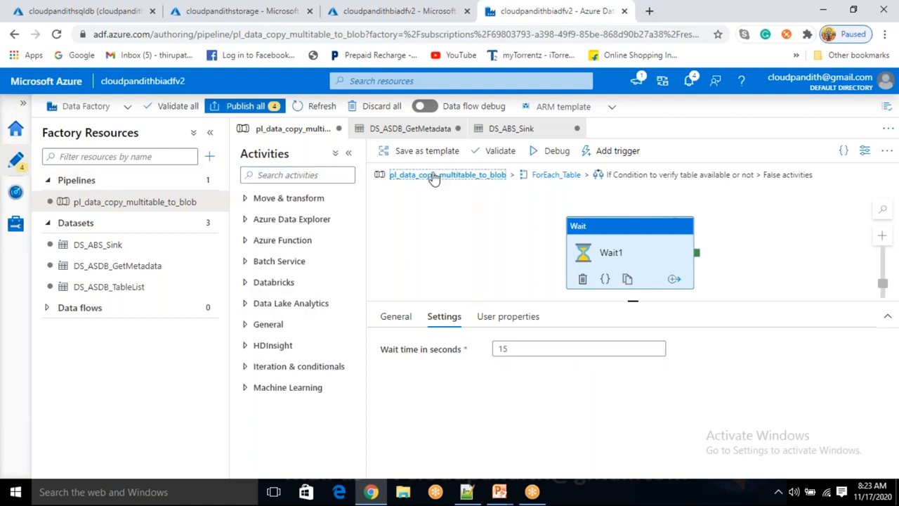
pyautogui.click(434, 177)
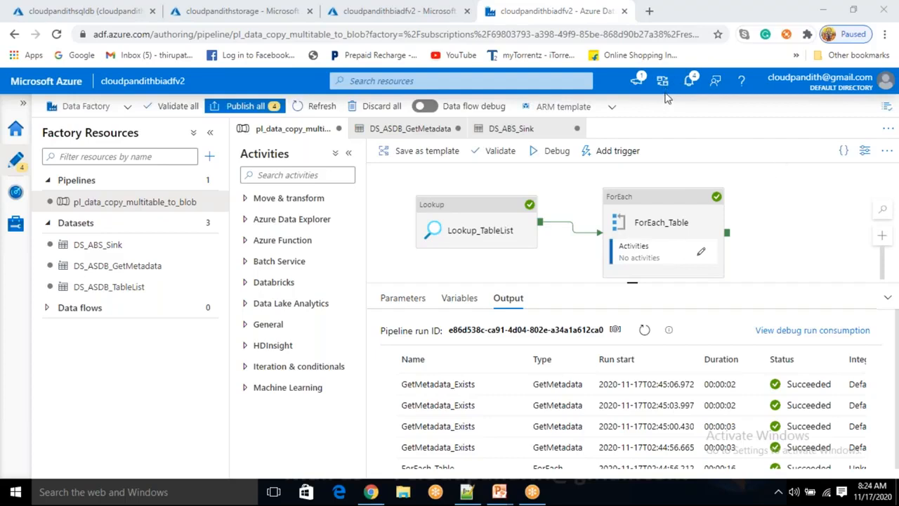
# - Start a debug run of pl_data_copy_multitable_to_blob and refresh its activity run list
pyautogui.click(555, 152)
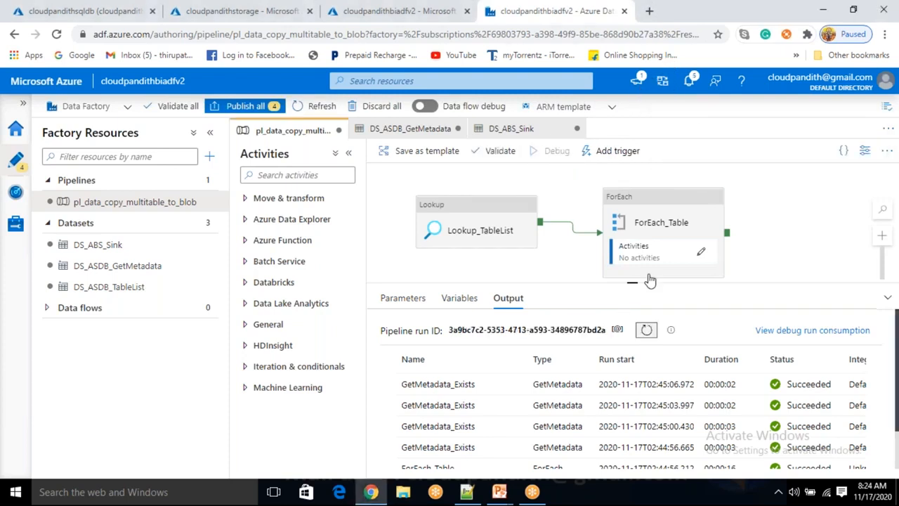
pyautogui.click(646, 331)
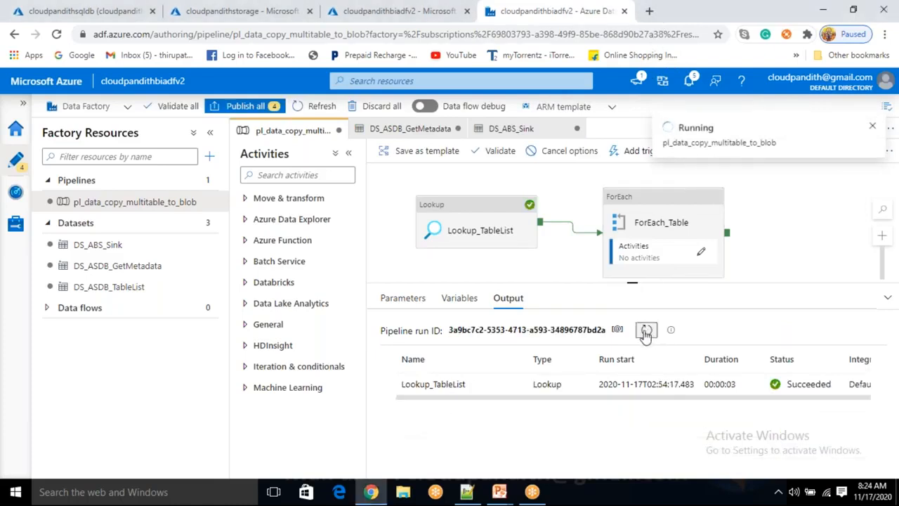
pyautogui.click(646, 331)
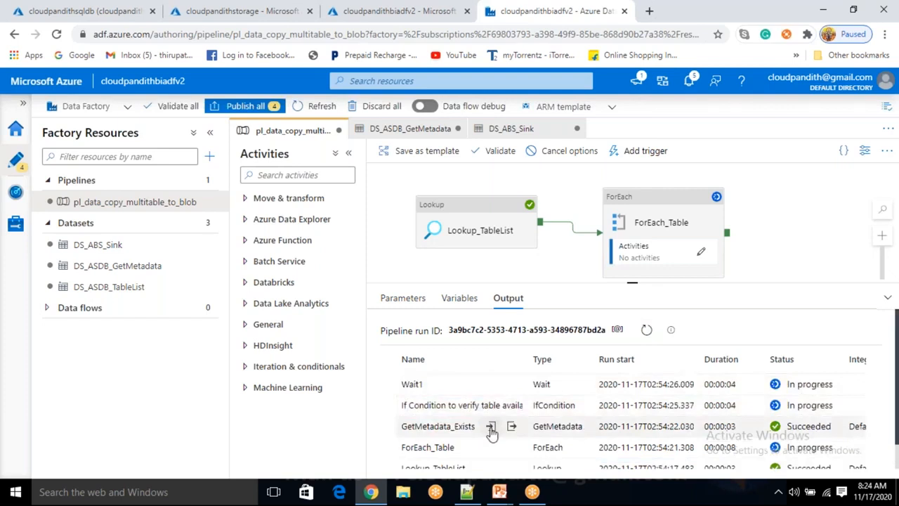
# - Examine the input and output of the GetMetadata_Exists run and refresh the debug run list
pyautogui.click(491, 427)
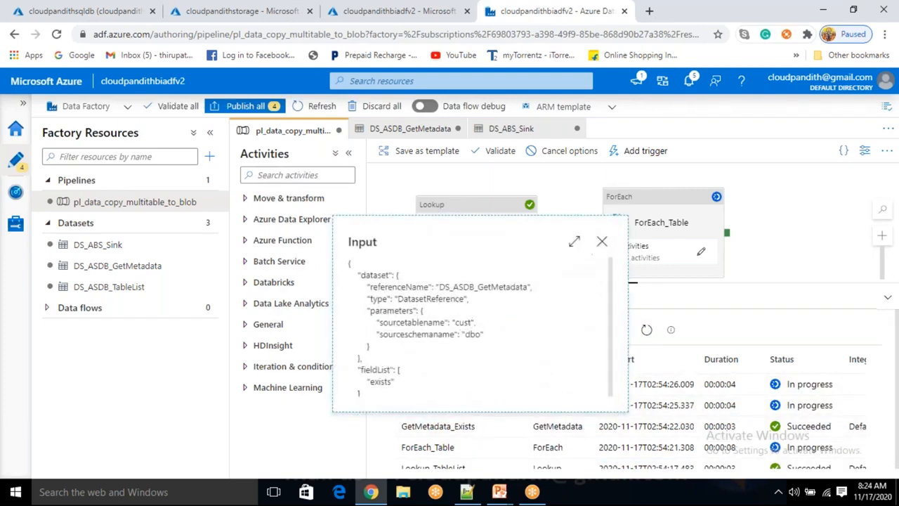
pyautogui.click(600, 241)
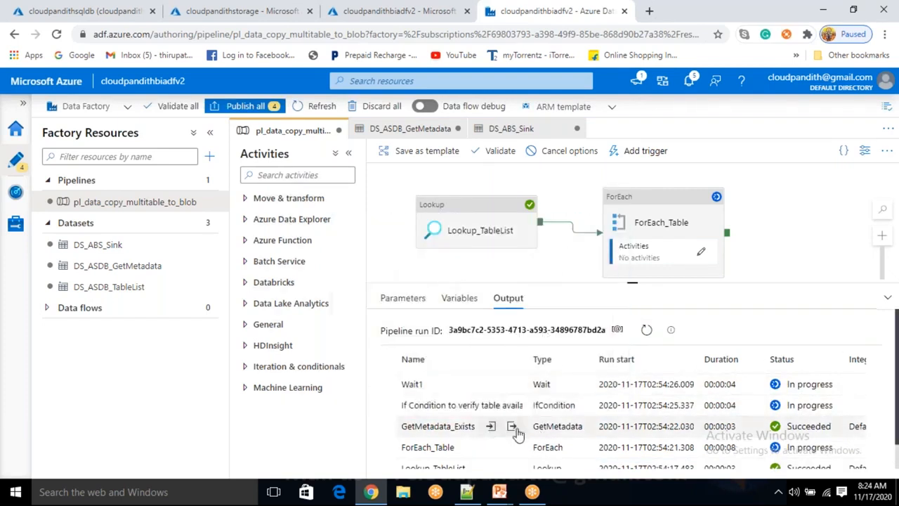
pyautogui.click(512, 426)
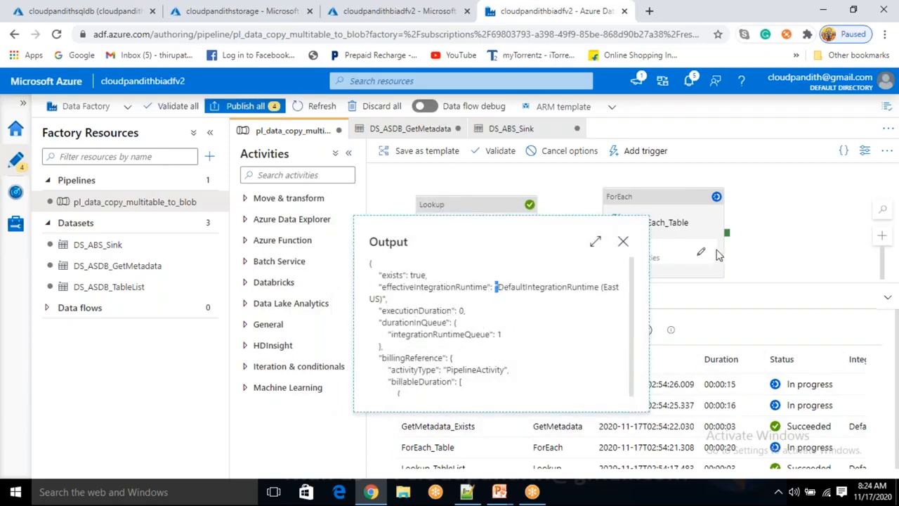
pyautogui.click(624, 243)
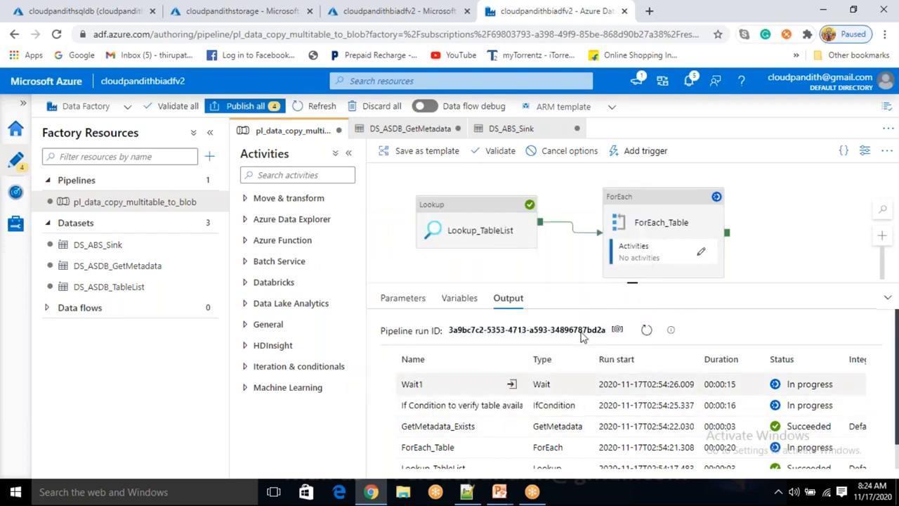
pyautogui.click(646, 331)
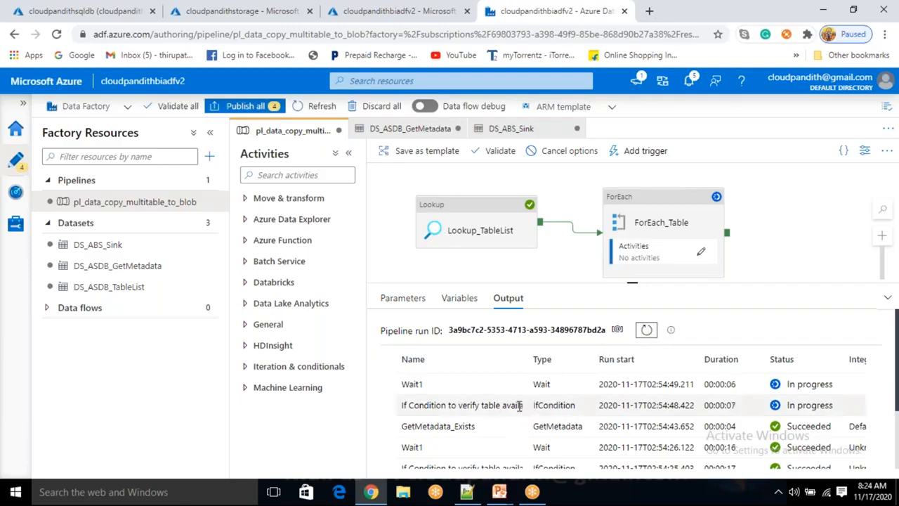
pyautogui.click(701, 251)
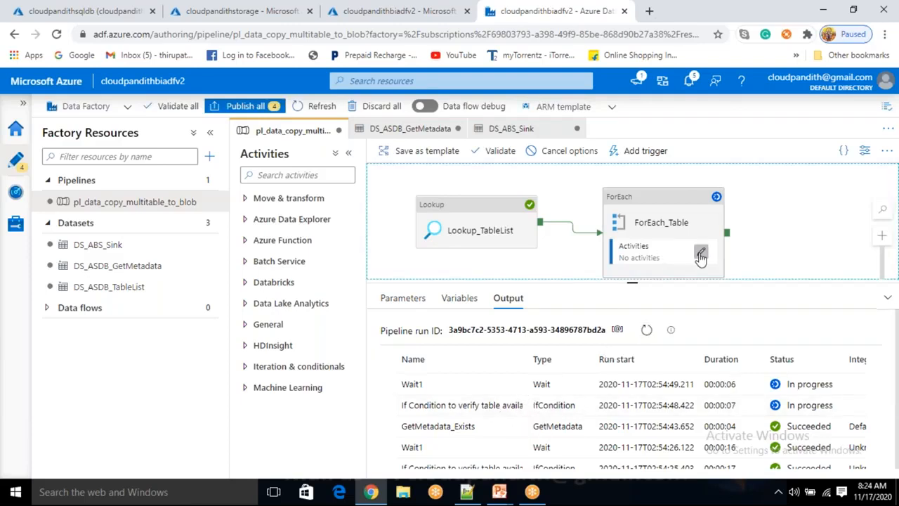
pyautogui.click(702, 207)
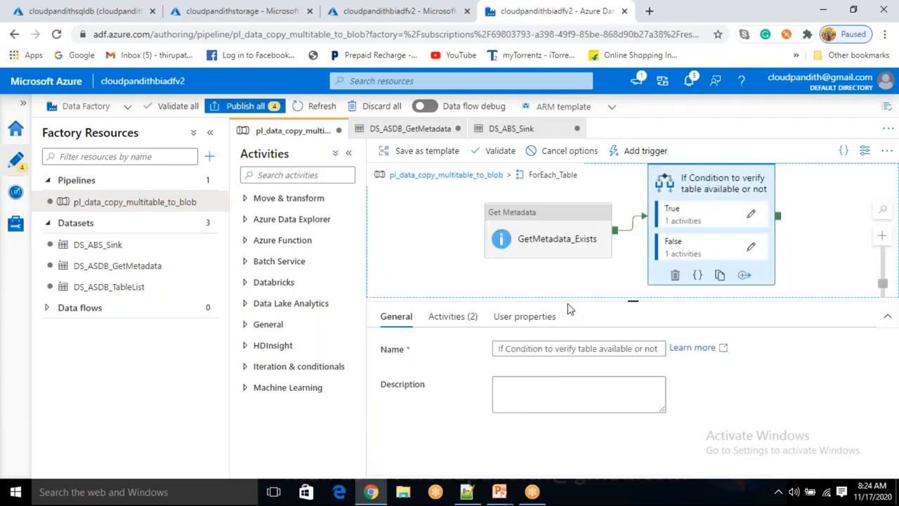
pyautogui.click(453, 316)
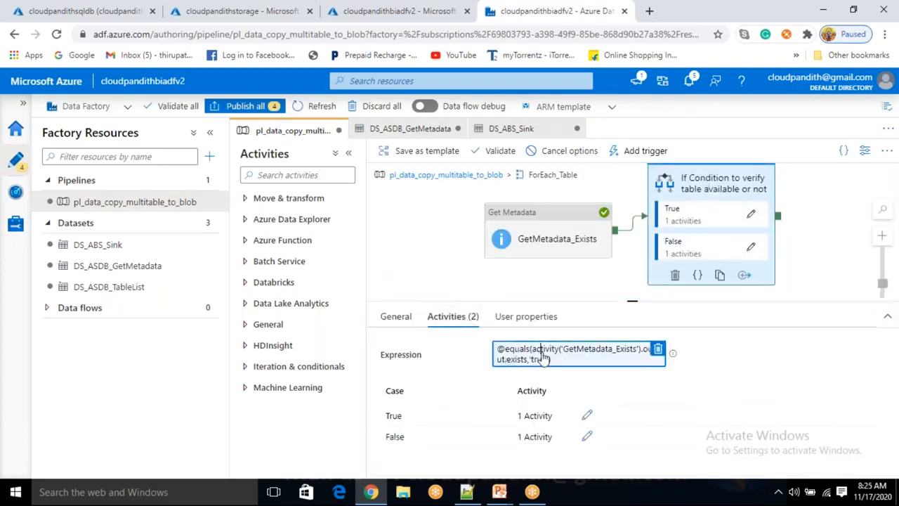
pyautogui.click(542, 358)
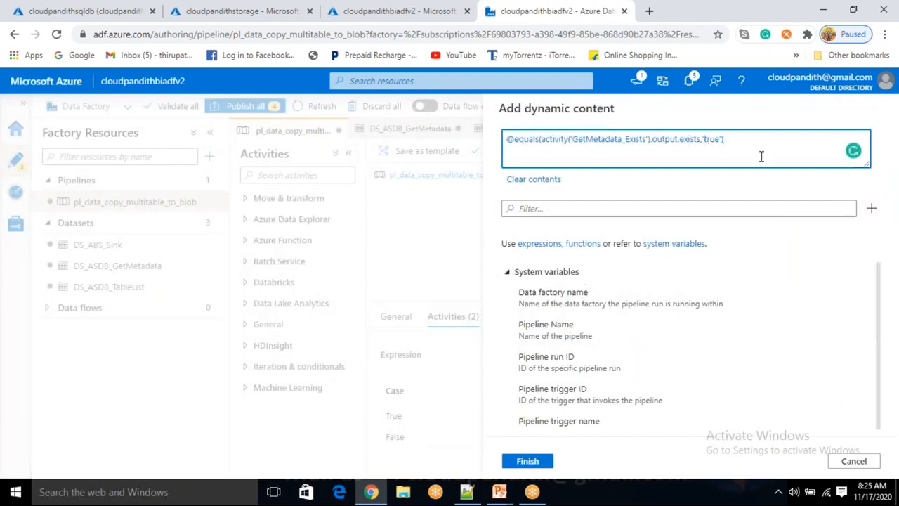
pyautogui.press('BackSpace')
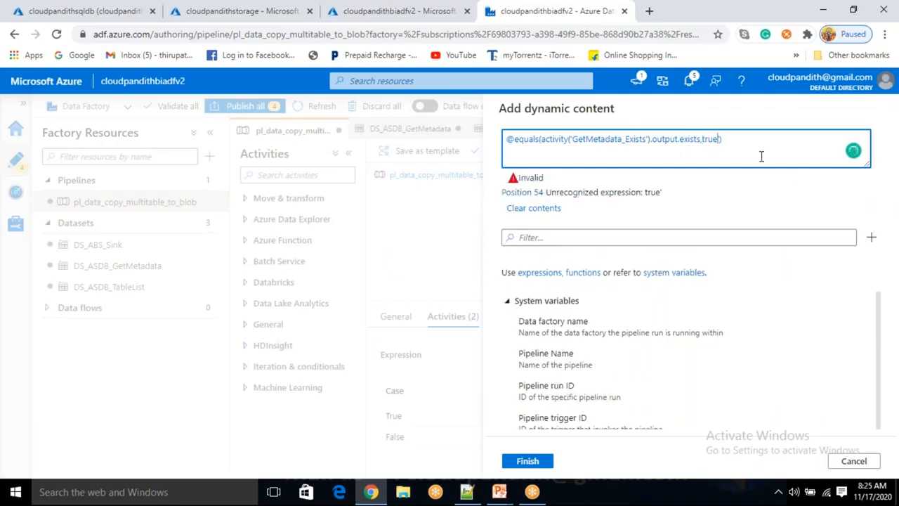
pyautogui.press('BackSpace')
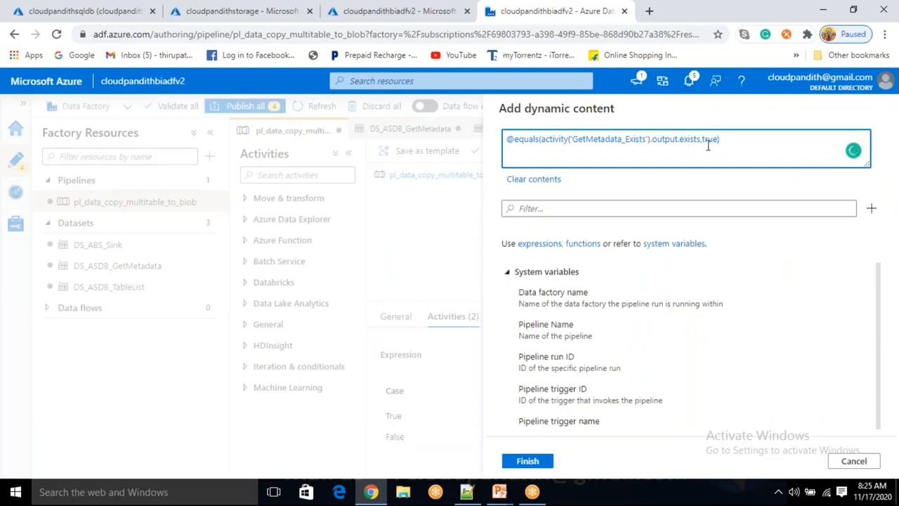
pyautogui.click(528, 460)
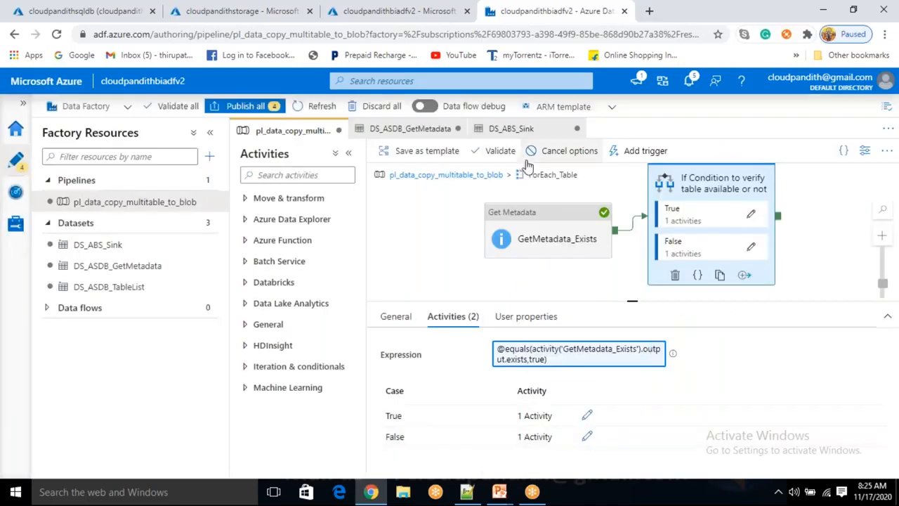
# - Return to the pipeline's top level and cancel the debug run in progress
pyautogui.click(491, 176)
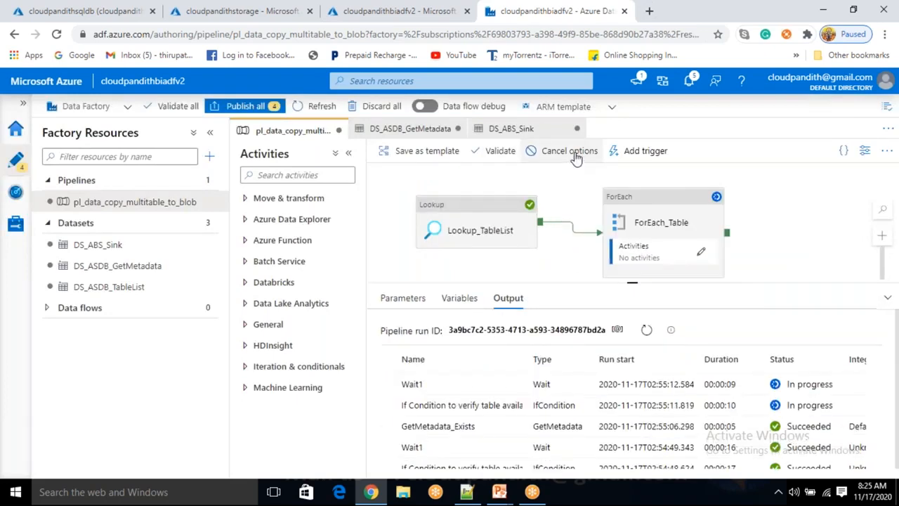
pyautogui.click(574, 158)
pyautogui.click(541, 174)
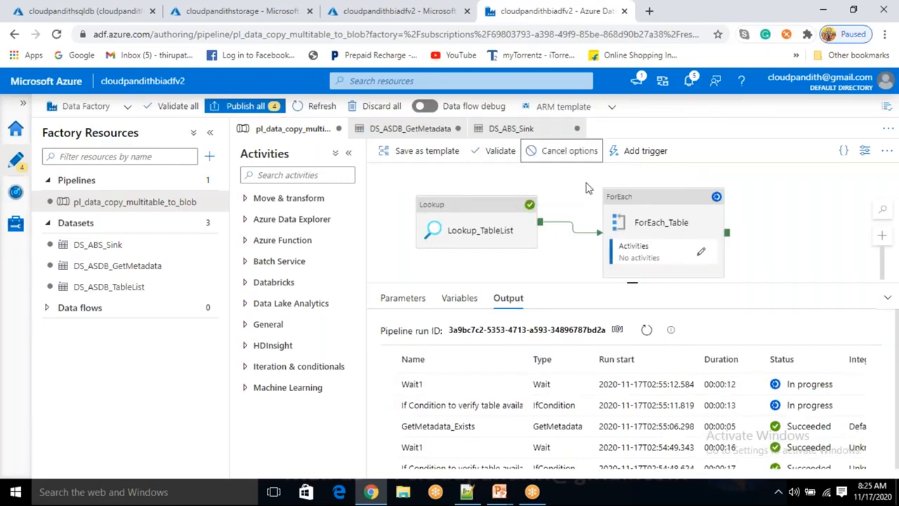
# - Review the dynamic content expression of the If Condition inside ForEach_Table, checking its true comparison value
pyautogui.click(702, 256)
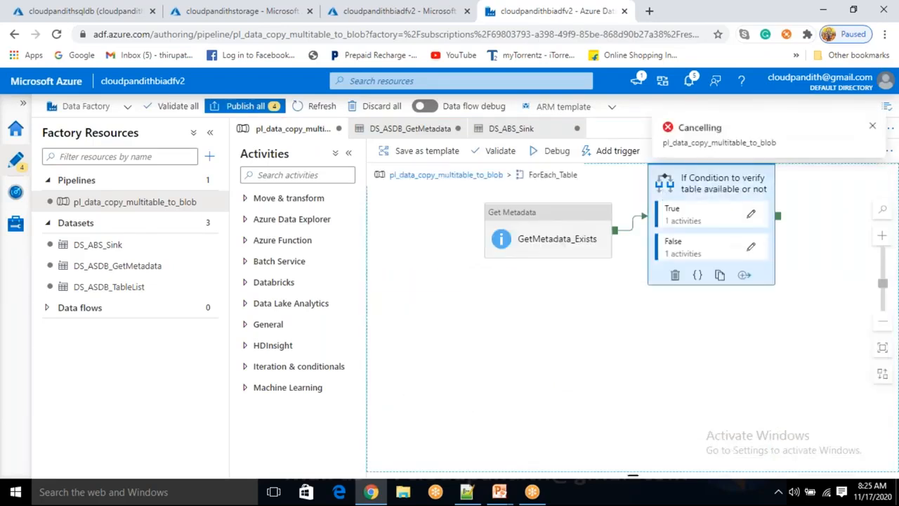
pyautogui.click(696, 218)
pyautogui.click(592, 363)
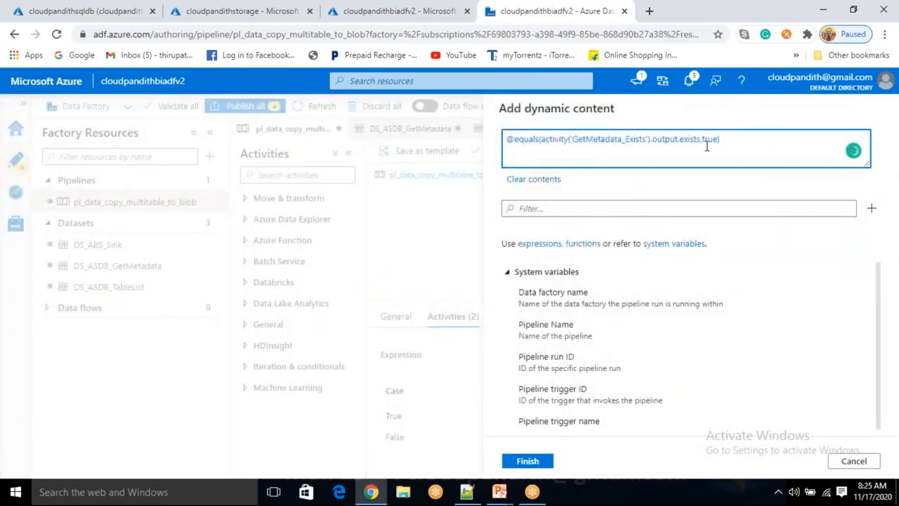
pyautogui.doubleClick(714, 139)
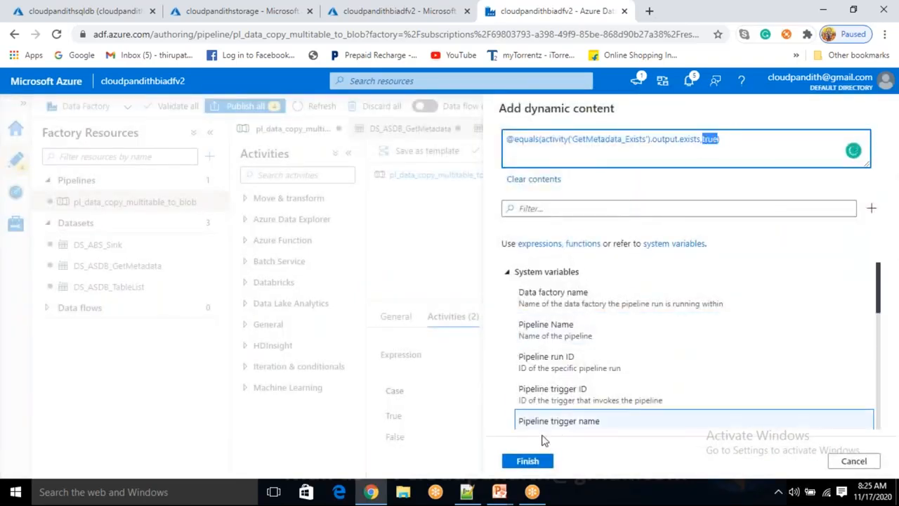
pyautogui.click(543, 463)
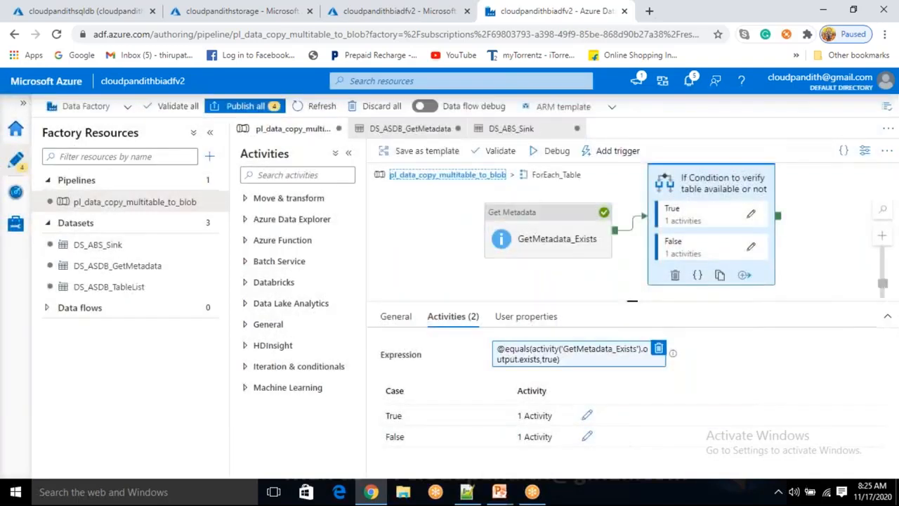
# - Start a new debug run of pl_data_copy_multitable_to_blob from its top level and refresh the activity run list
pyautogui.click(559, 152)
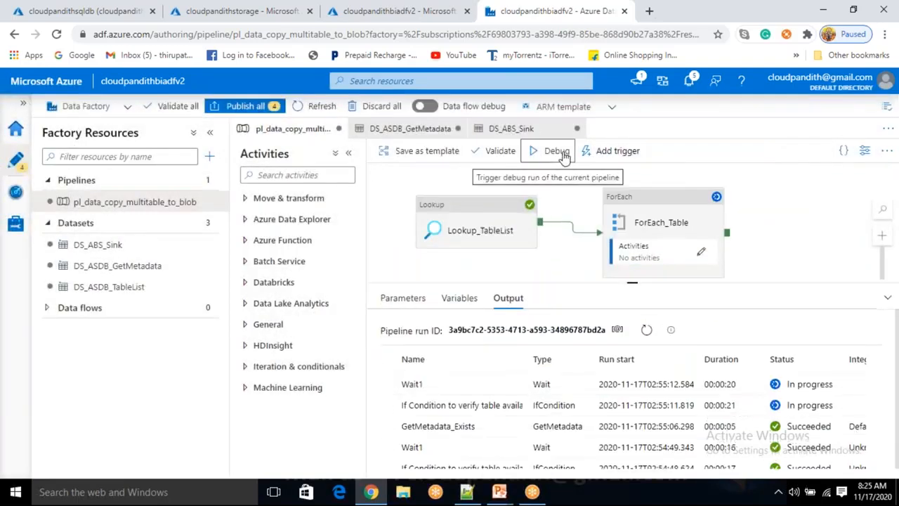
pyautogui.click(555, 151)
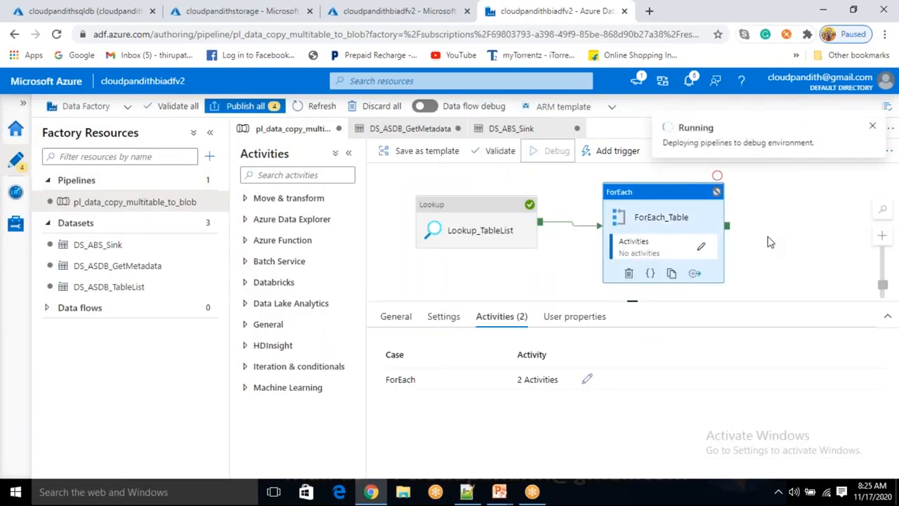
pyautogui.click(641, 331)
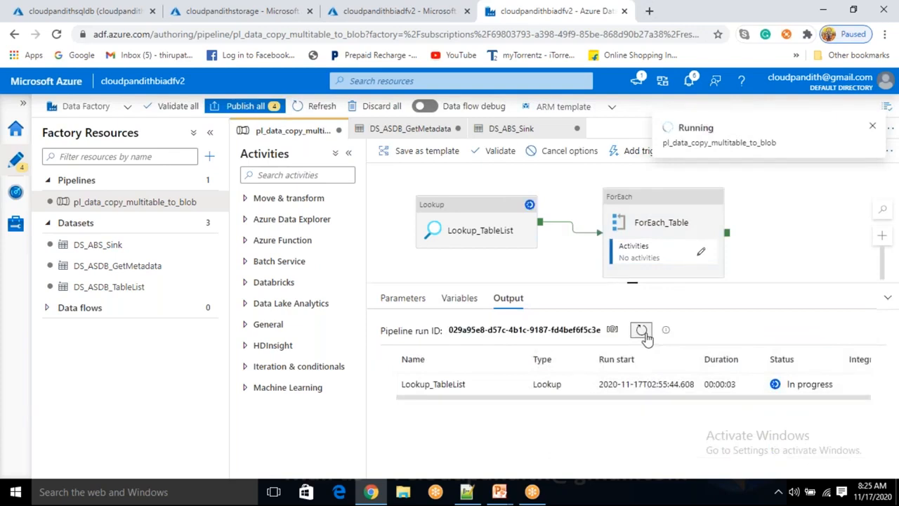
pyautogui.click(642, 330)
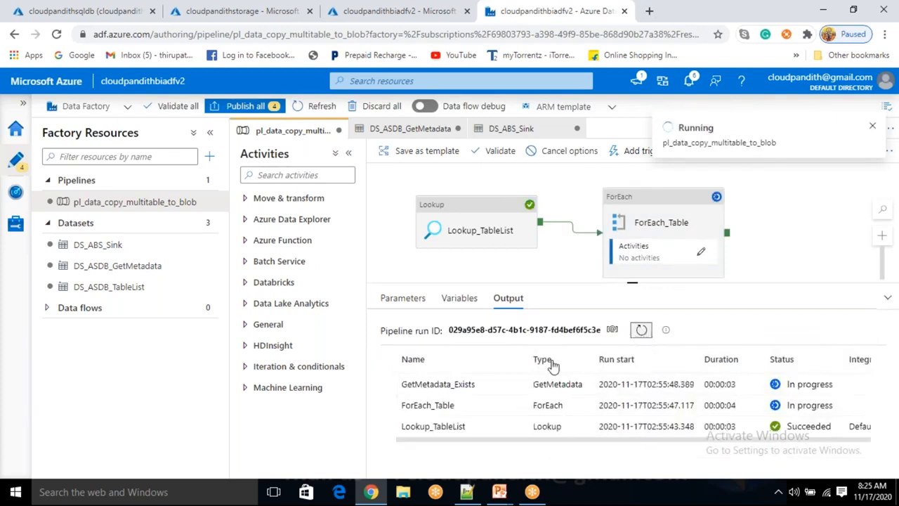
# - Examine the input of the GetMetadata_Exists run to see which source table it checks
pyautogui.moveTo(515, 391)
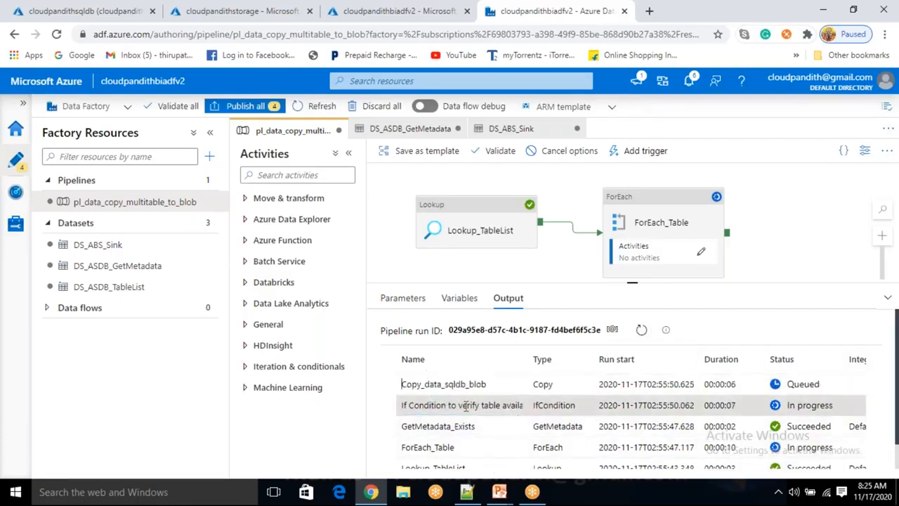
pyautogui.click(491, 427)
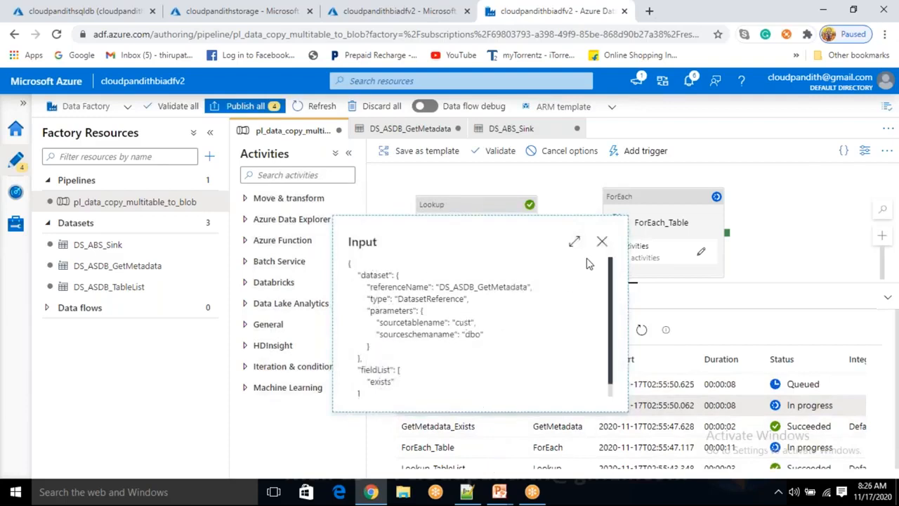
pyautogui.click(602, 242)
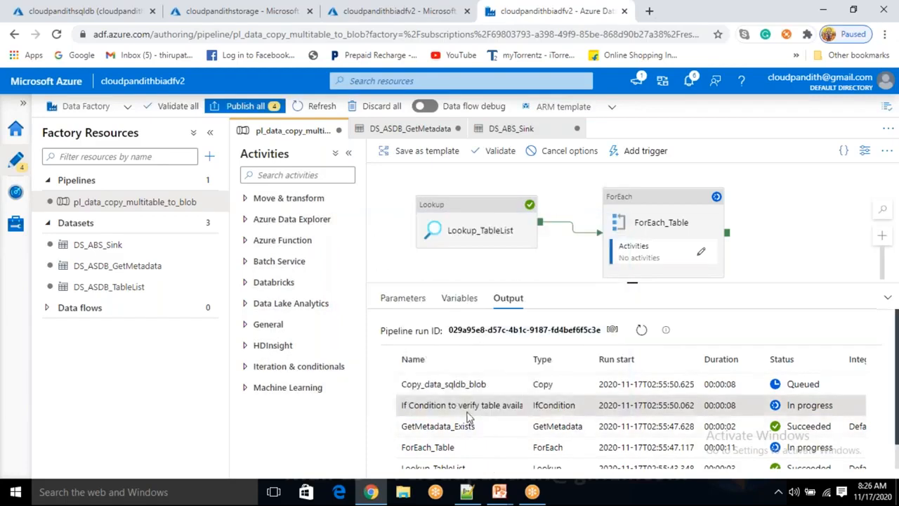
# - Switch to the cloudpandithstorage account in the Azure portal, refresh its containers and inspect the blobs in custcontainer
pyautogui.click(239, 11)
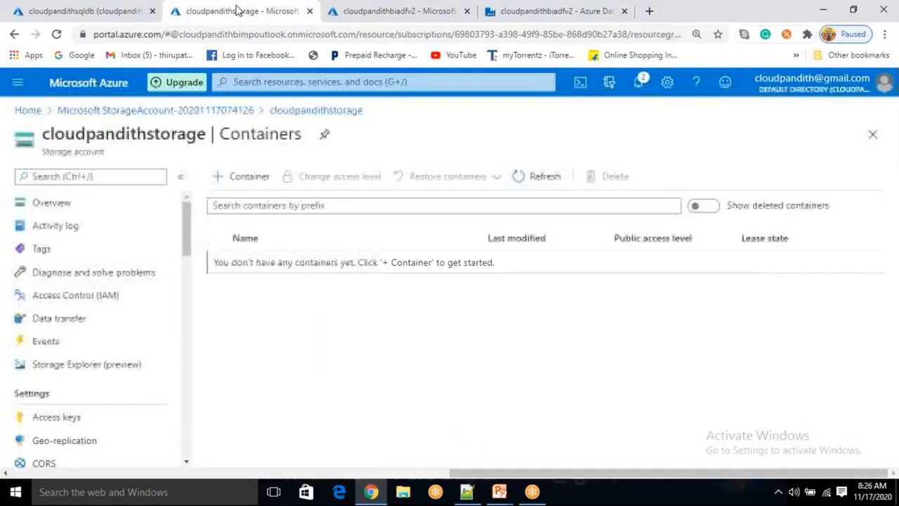
pyautogui.click(544, 181)
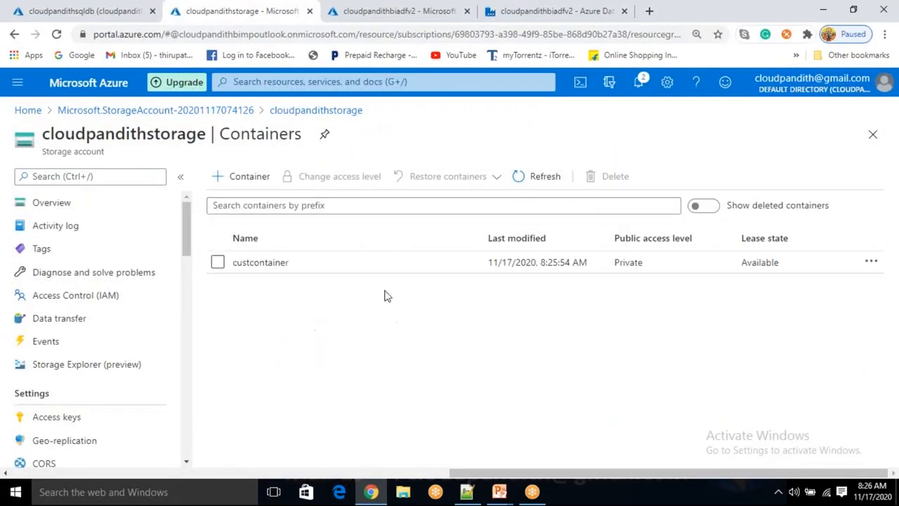
pyautogui.click(270, 264)
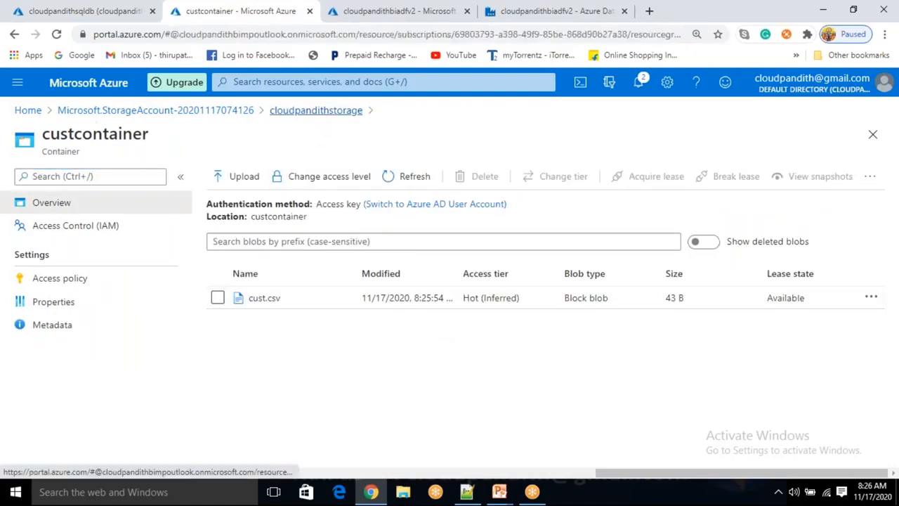
pyautogui.click(316, 110)
# - Refresh the container list and inspect the blobs in empcontainer and productcontainer
pyautogui.click(544, 186)
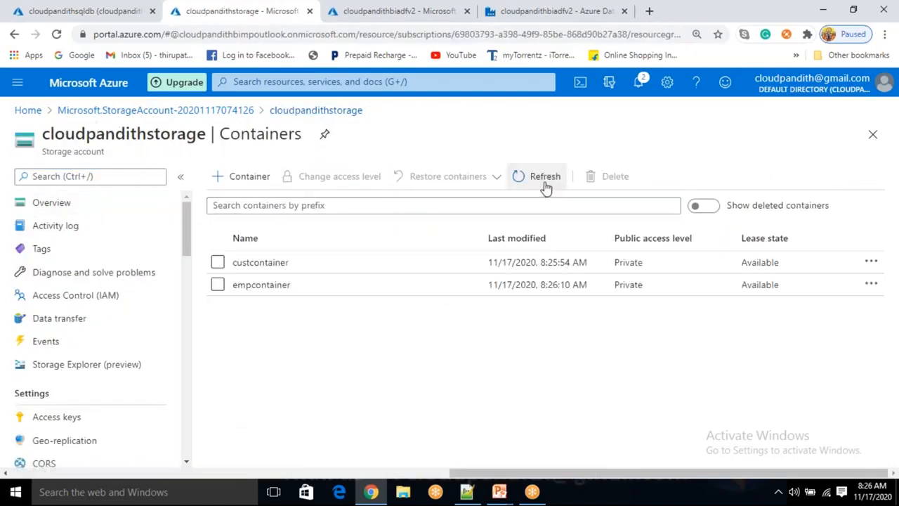
pyautogui.click(279, 293)
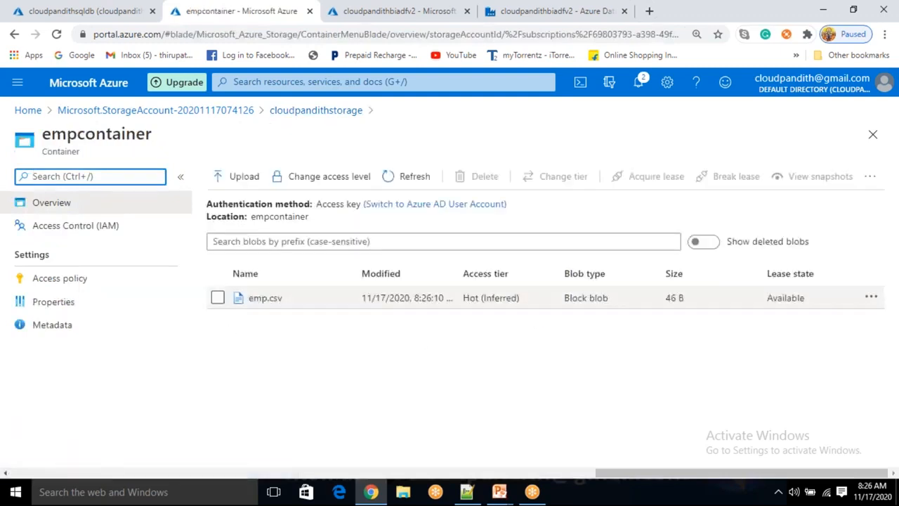
pyautogui.click(329, 112)
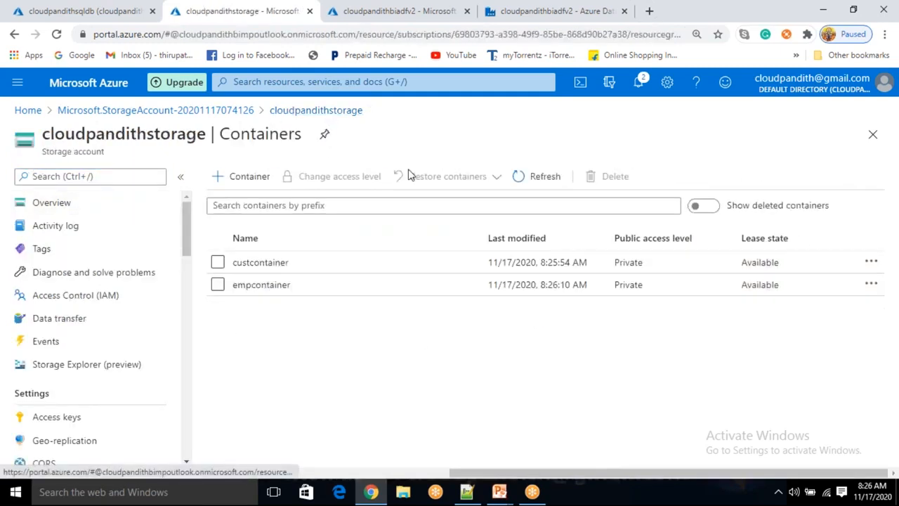
pyautogui.click(531, 180)
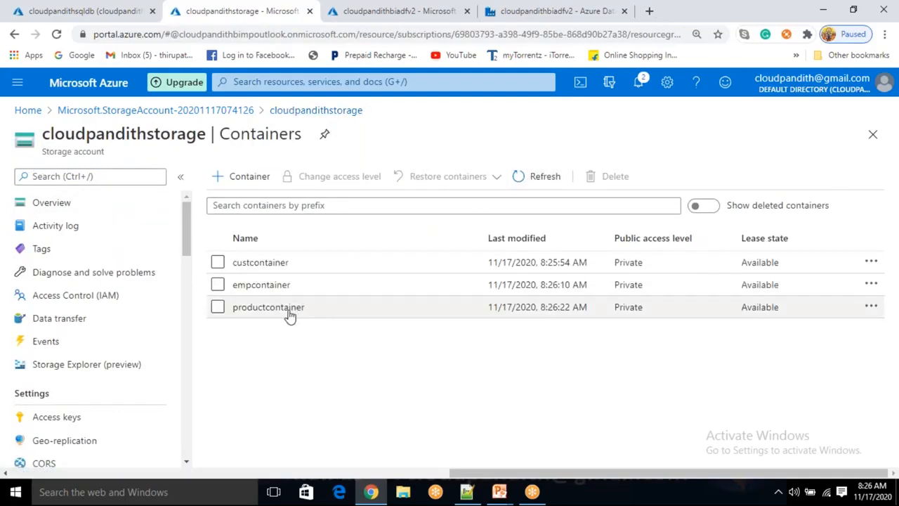
pyautogui.click(290, 309)
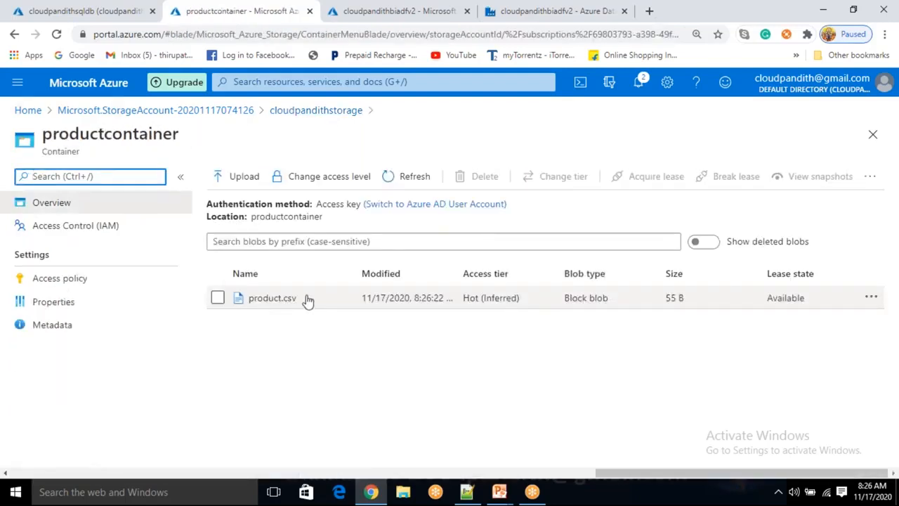
pyautogui.click(333, 112)
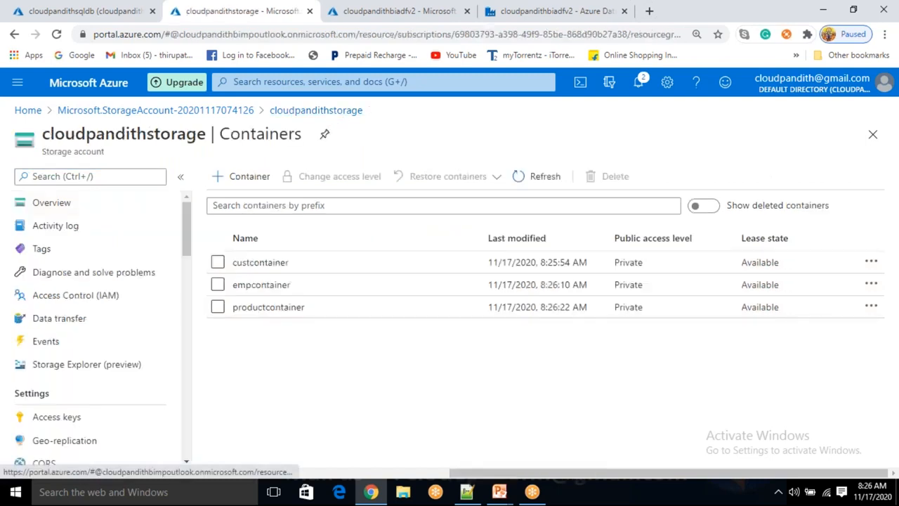
# - Examine the contents of emp.csv in empcontainer, then return to the storage account's container list
pyautogui.click(291, 286)
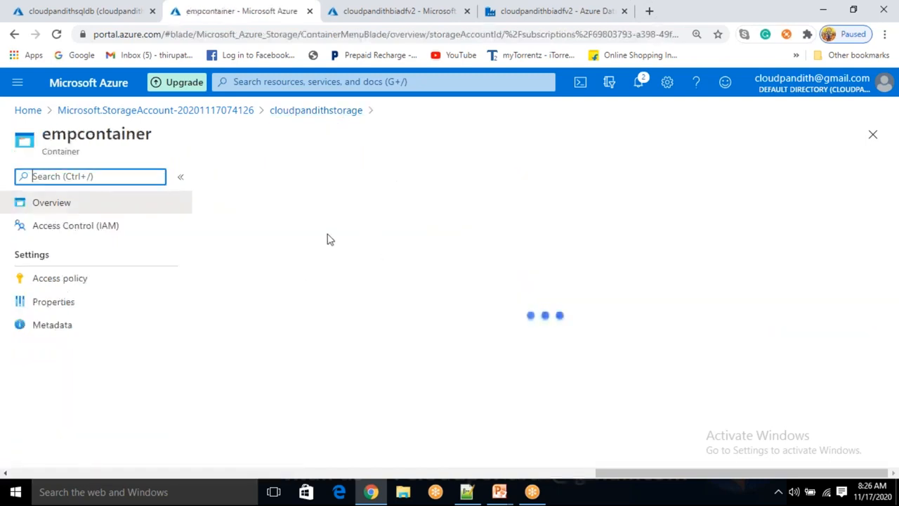
pyautogui.click(262, 300)
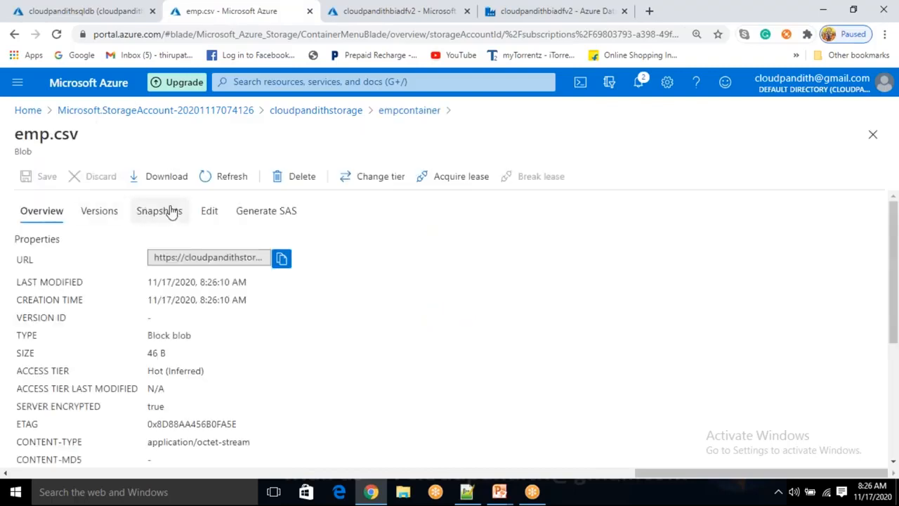
pyautogui.click(207, 215)
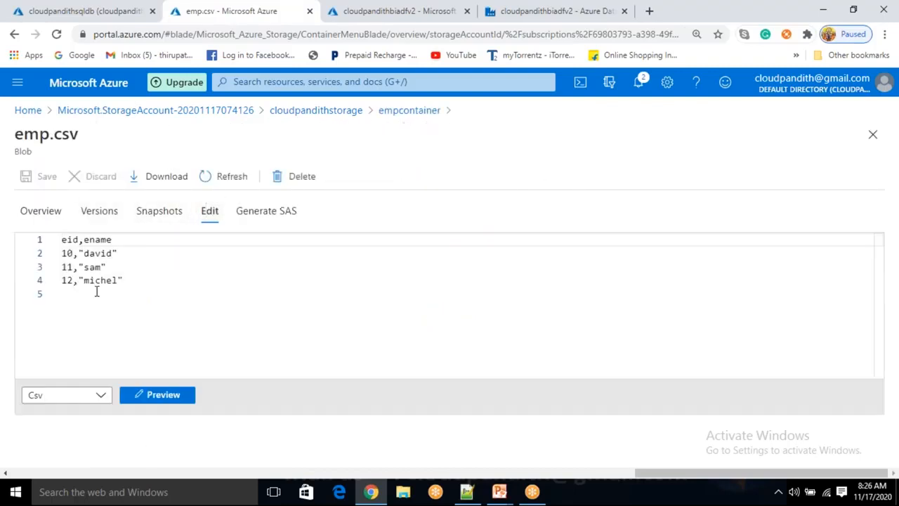
pyautogui.click(132, 280)
pyautogui.hotkey('ctrl', 'a')
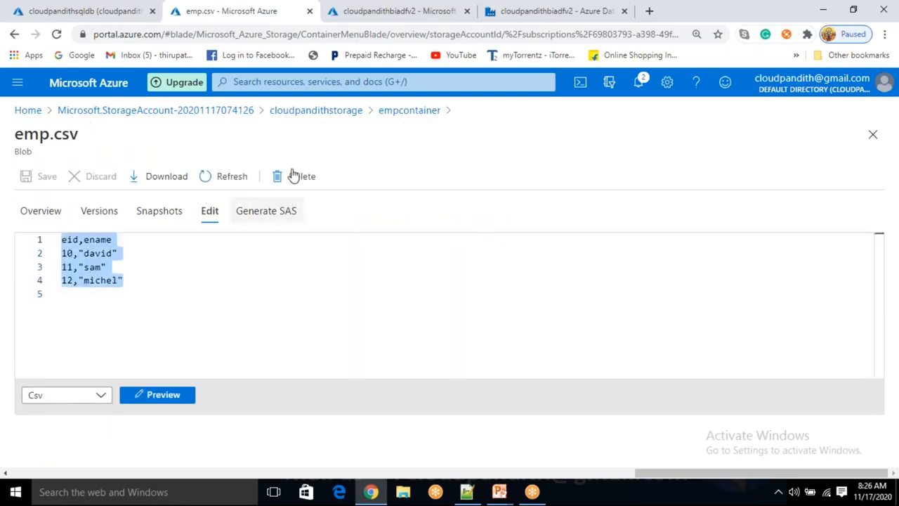
pyautogui.click(399, 115)
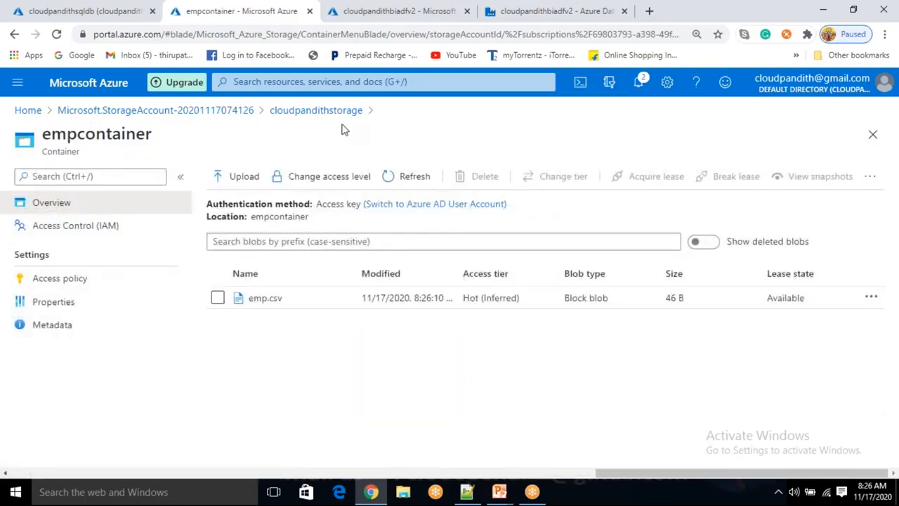
pyautogui.click(341, 113)
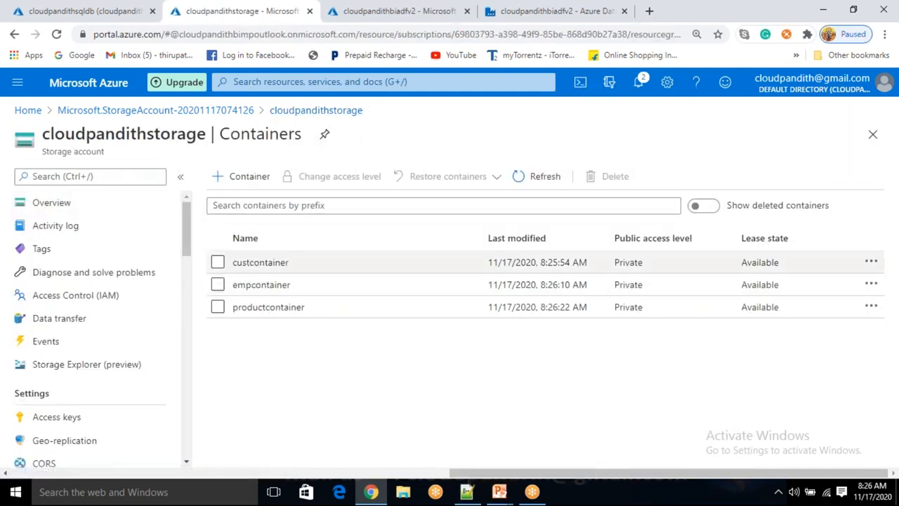
# - Switch back to Azure Data Factory and examine the latest GetMetadata_Exists run's input and output, along with the Wait1 run entry
pyautogui.click(357, 21)
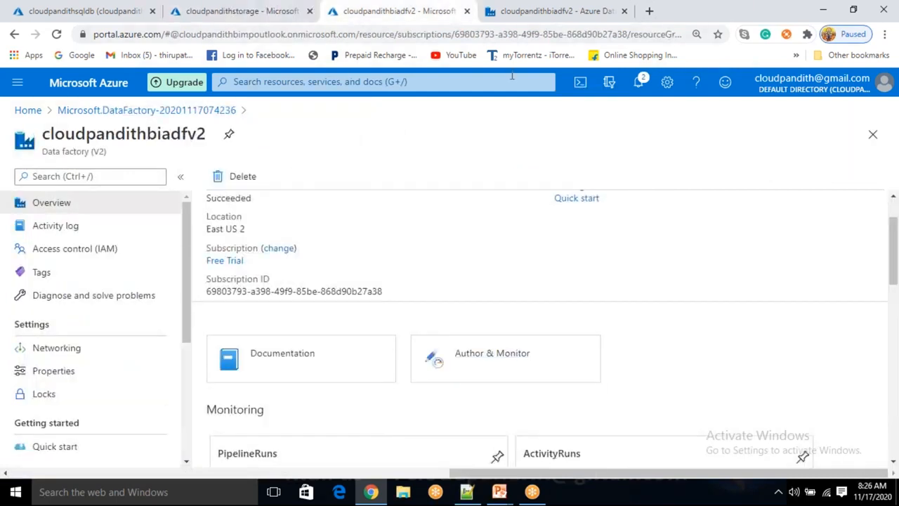
pyautogui.click(524, 14)
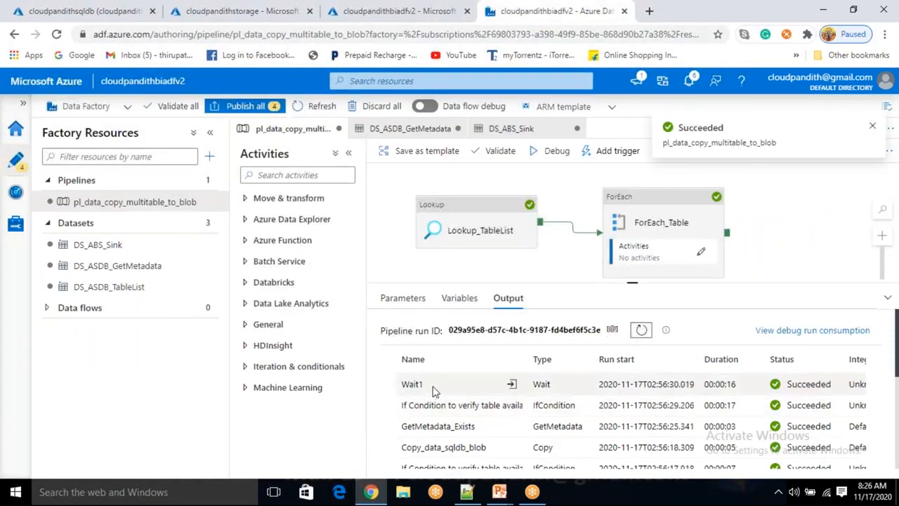
pyautogui.click(491, 427)
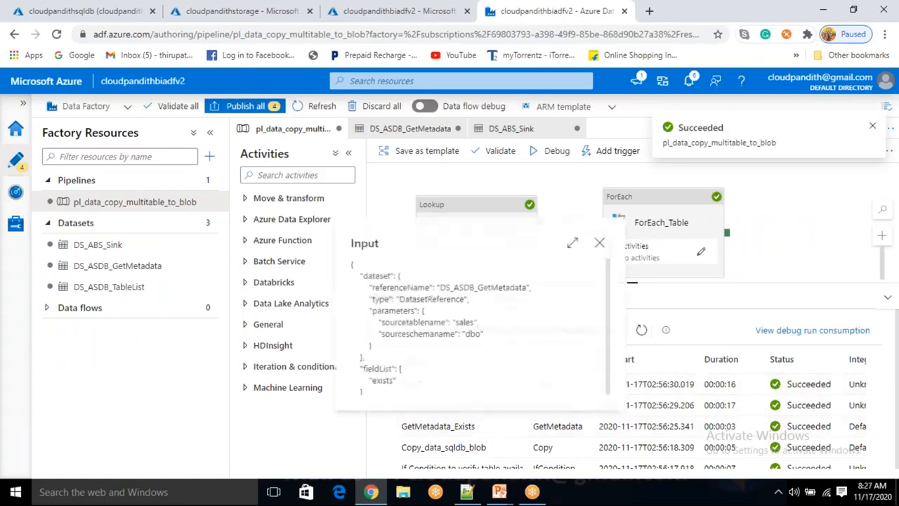
pyautogui.doubleClick(467, 322)
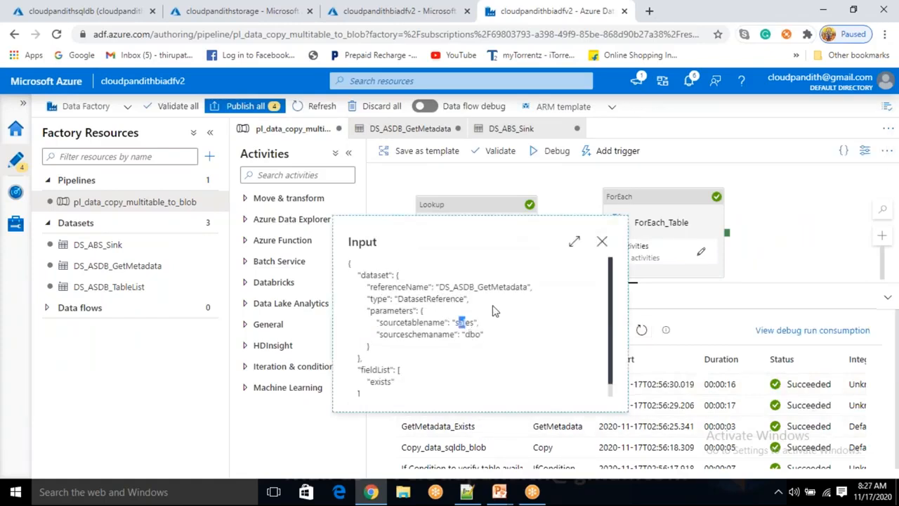
pyautogui.click(602, 241)
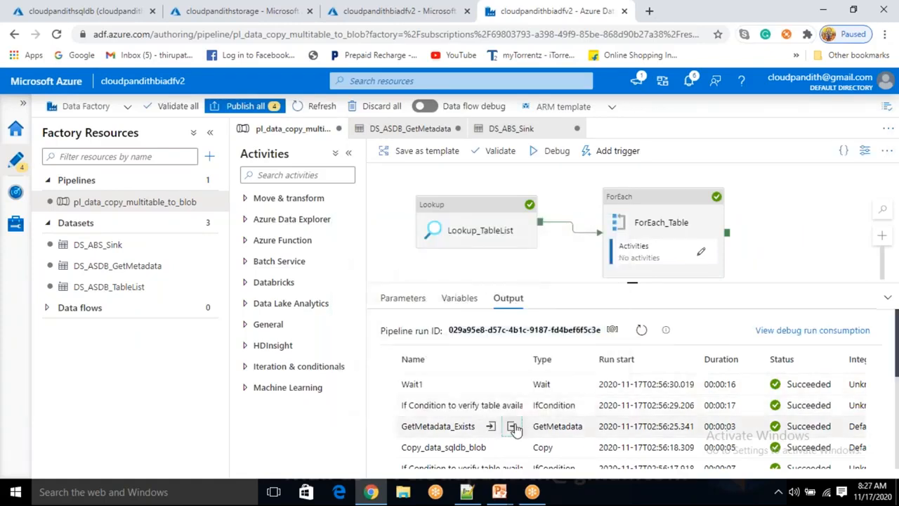
pyautogui.click(513, 428)
pyautogui.doubleClick(419, 276)
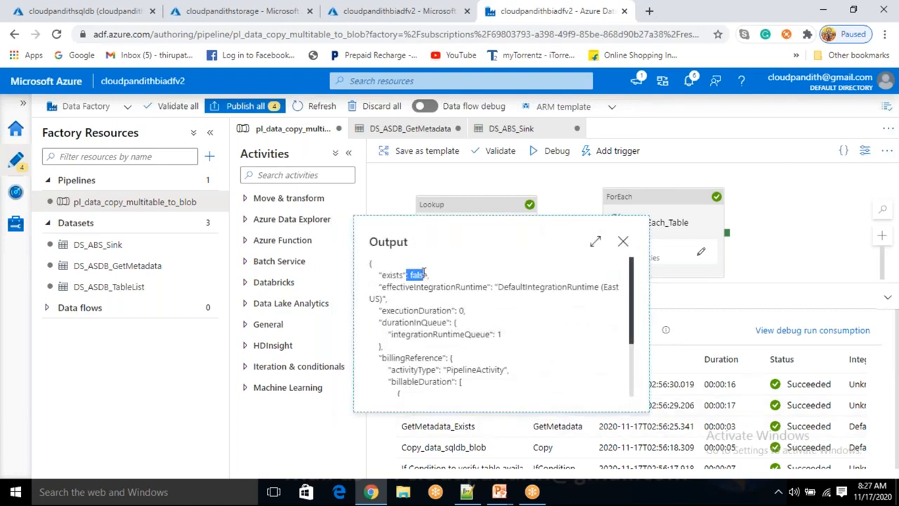
pyautogui.click(623, 241)
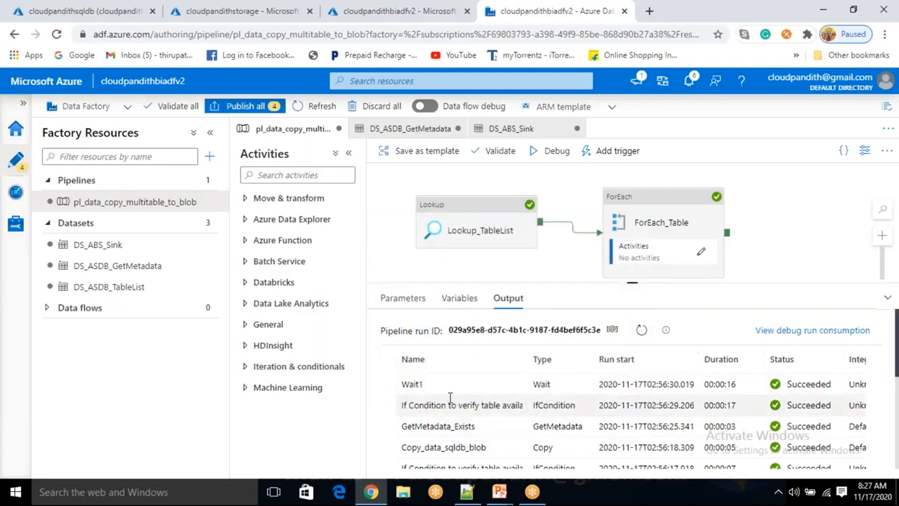
pyautogui.moveTo(423, 384); pyautogui.dragTo(401, 384)
pyautogui.click(773, 267)
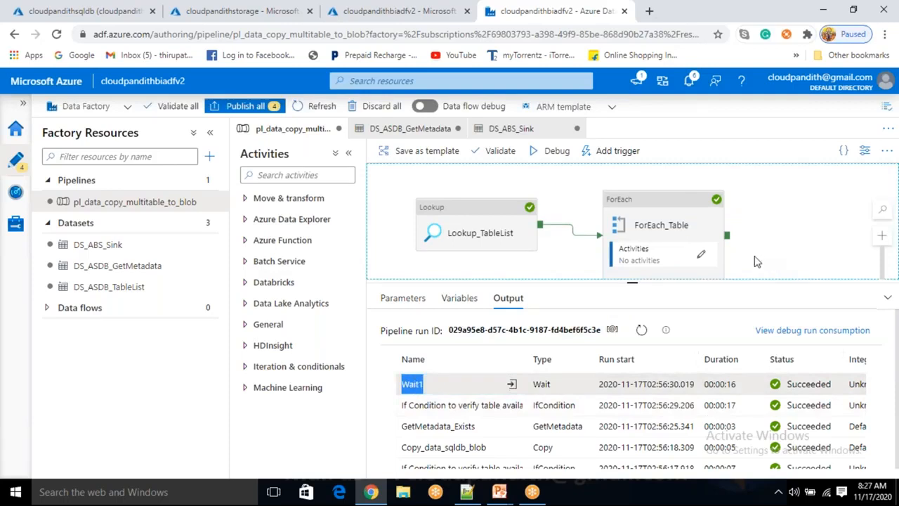
pyautogui.click(626, 15)
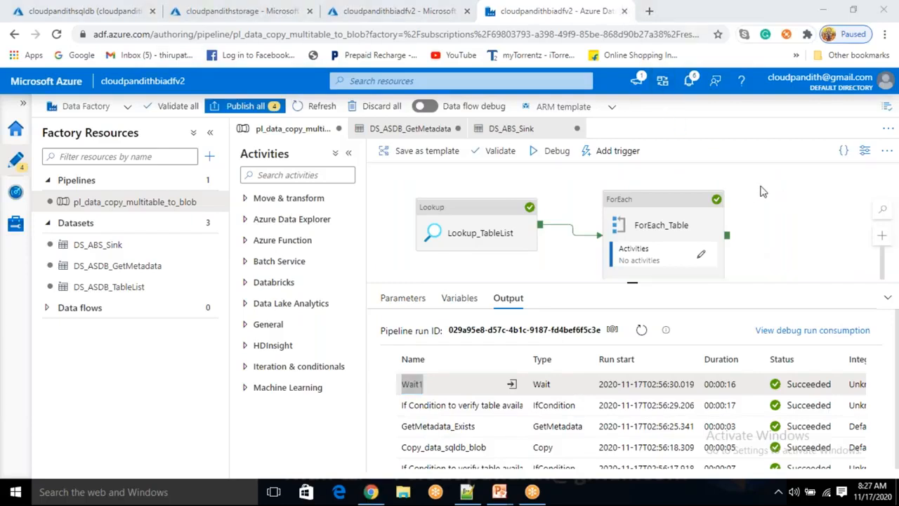